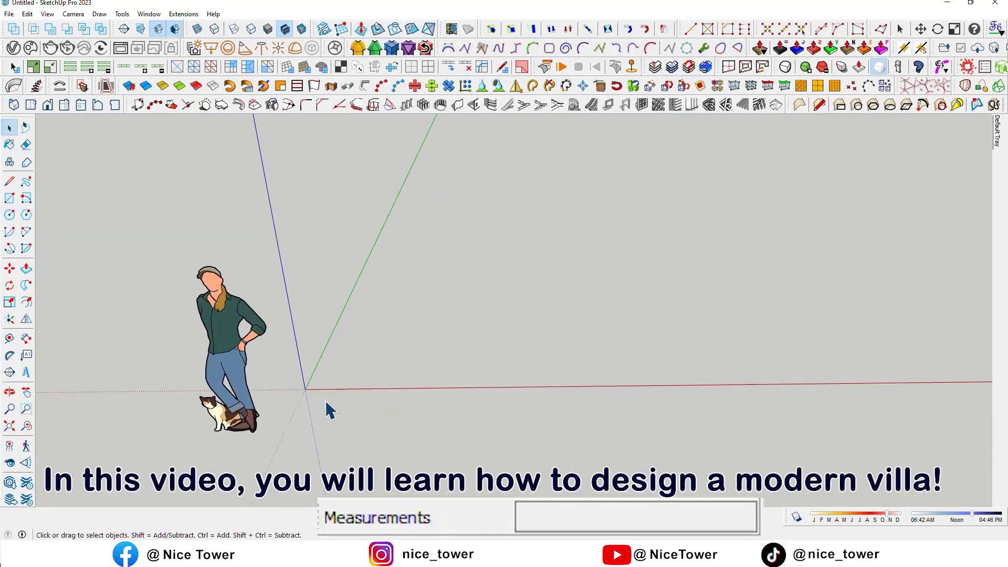
Draw a 3000 × 1000 cm base rectangle from the model origin and view it from above
{"action": "key", "text": "r"}
{"action": "left_click", "coordinate": [305, 389]}
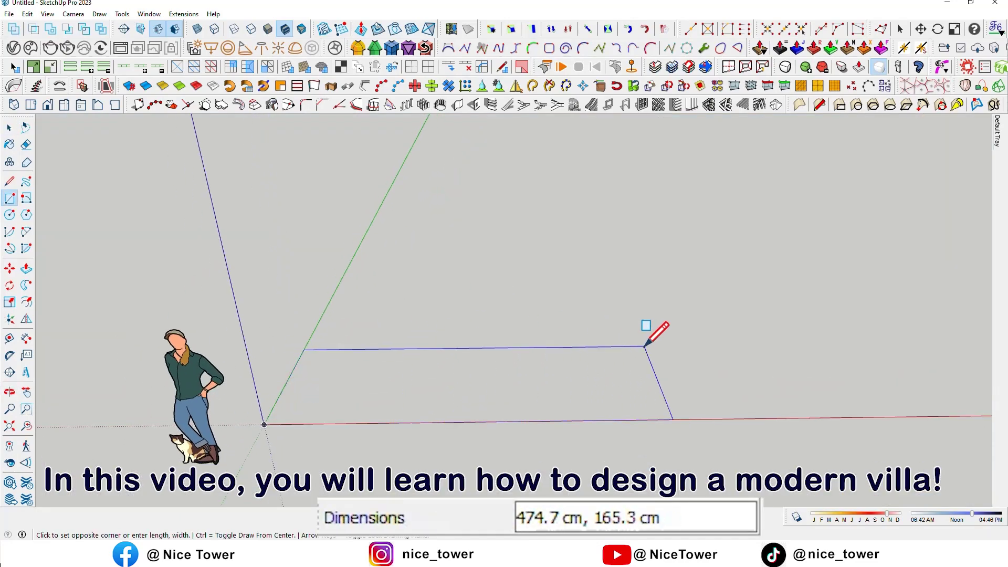
{"action": "type", "text": "3000"}
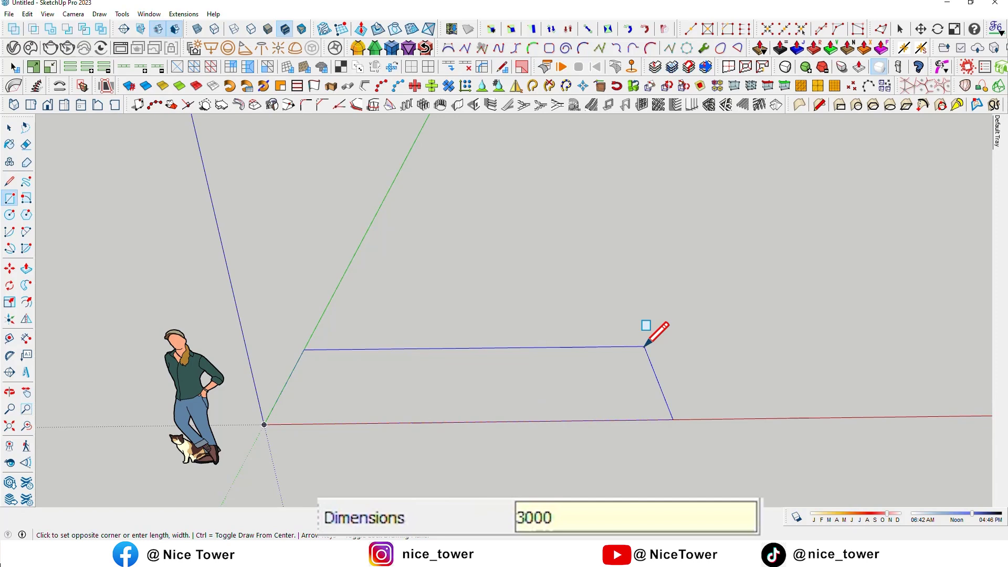
{"action": "type", "text": ",10"}
{"action": "key", "text": "Return"}
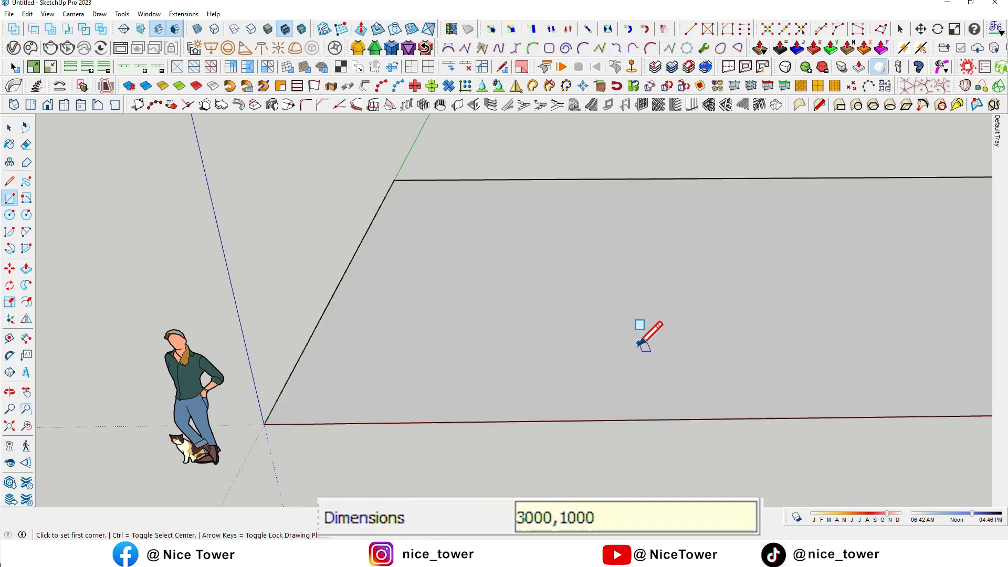
{"action": "scroll", "coordinate": [638, 337], "scroll_direction": "down", "scroll_amount": 5}
{"action": "scroll", "coordinate": [366, 306], "scroll_direction": "up", "scroll_amount": 3}
{"action": "mouse_move", "coordinate": [299, 342]}
{"action": "middle_mouse_down"}
{"action": "mouse_move", "coordinate": [423, 370]}
{"action": "mouse_move", "coordinate": [345, 138]}
{"action": "middle_mouse_up"}
Place guide lines over the base, one 400 cm from the far edge, others from the left edge
{"action": "key", "text": "t"}
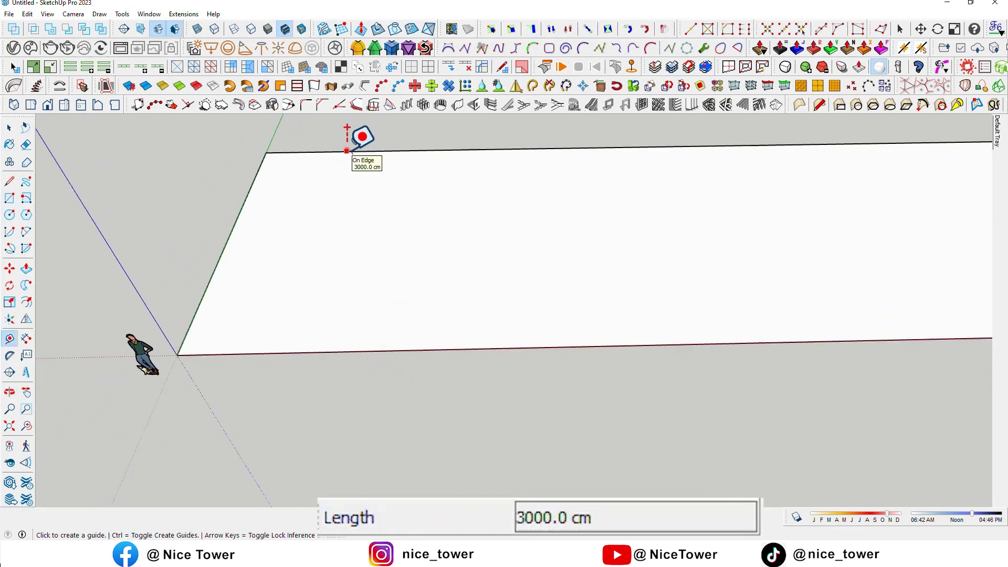
{"action": "left_click", "coordinate": [347, 152]}
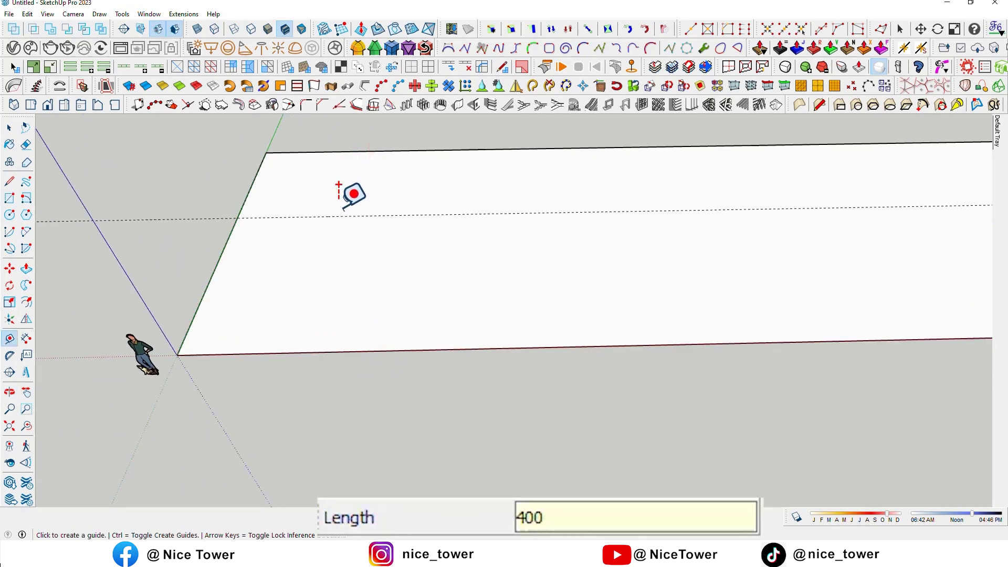
{"action": "key", "text": "Return"}
{"action": "scroll", "coordinate": [315, 221], "scroll_direction": "down", "scroll_amount": 2}
{"action": "scroll", "coordinate": [310, 252], "scroll_direction": "down", "scroll_amount": 3}
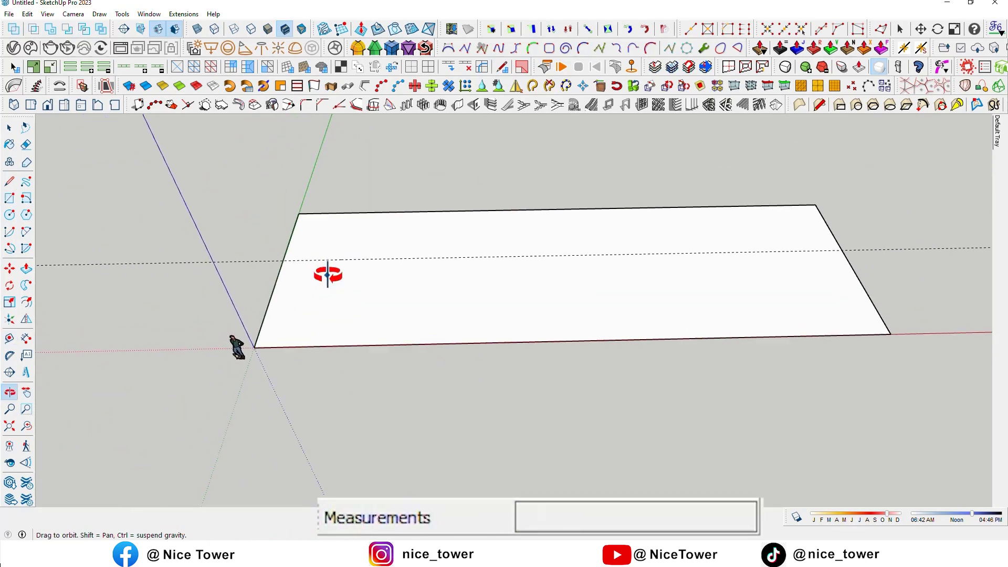
{"action": "left_click", "coordinate": [266, 304]}
{"action": "left_click", "coordinate": [273, 290]}
{"action": "scroll", "coordinate": [388, 254], "scroll_direction": "up", "scroll_amount": 2}
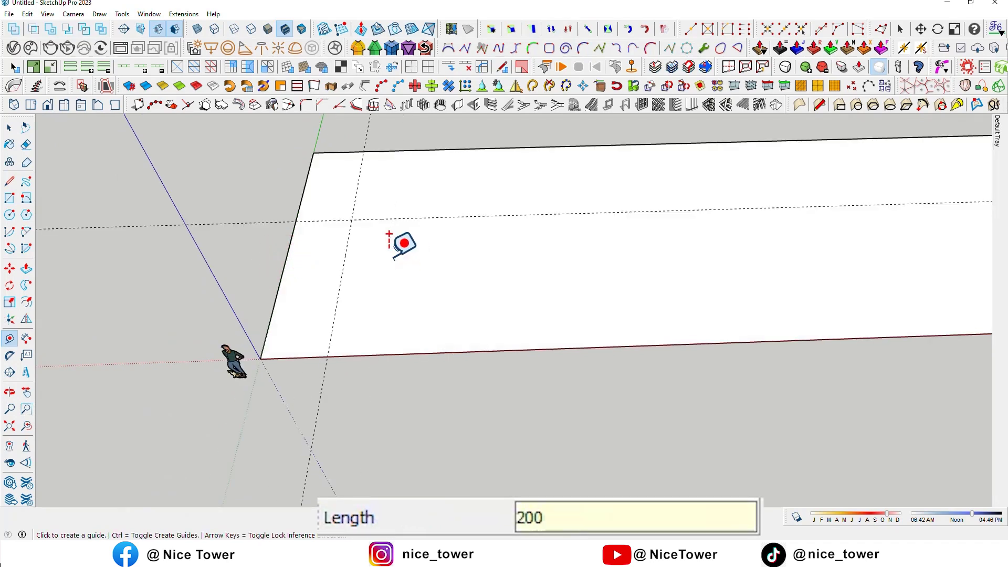
Draw a rectangle from a guide intersection across the slab
{"action": "key", "text": "r"}
{"action": "left_click", "coordinate": [353, 223]}
{"action": "left_click", "coordinate": [259, 358]}
{"action": "mouse_move", "coordinate": [259, 358]}
{"action": "middle_mouse_down"}
{"action": "mouse_move", "coordinate": [385, 331]}
{"action": "mouse_move", "coordinate": [371, 348]}
{"action": "mouse_move", "coordinate": [344, 354]}
{"action": "mouse_move", "coordinate": [365, 341]}
{"action": "mouse_move", "coordinate": [379, 362]}
{"action": "middle_mouse_up"}
Offset the rectangle's face 20 cm inward to form a border outline
{"action": "key", "text": "f"}
{"action": "left_click", "coordinate": [404, 215]}
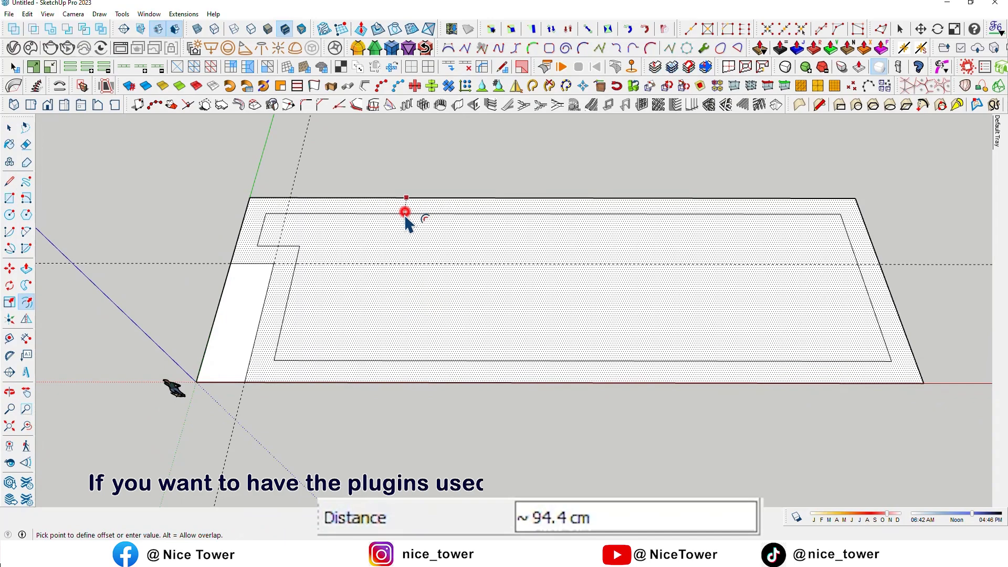
{"action": "type", "text": "20"}
{"action": "key", "text": "Return"}
{"action": "scroll", "coordinate": [392, 216], "scroll_direction": "up", "scroll_amount": 3}
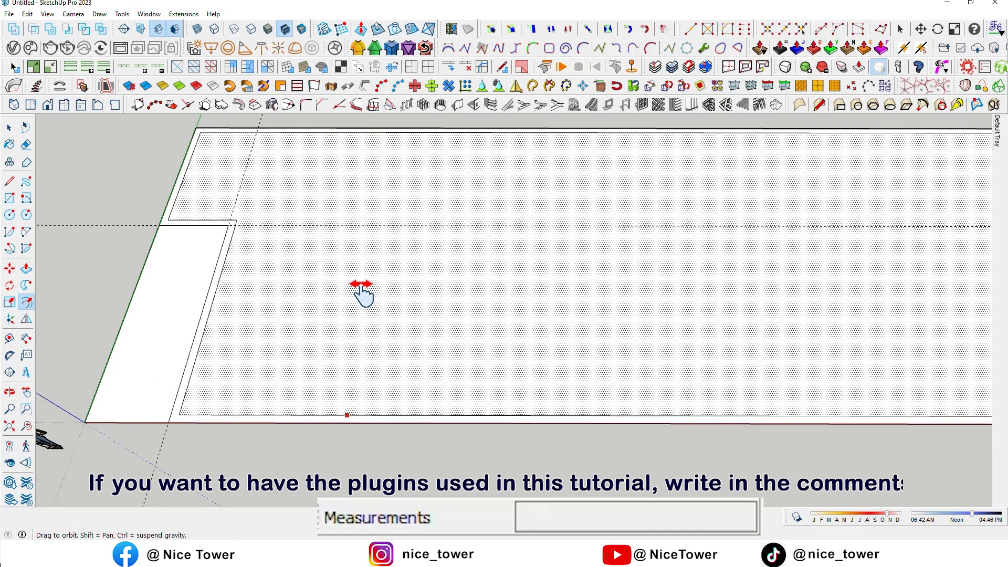
{"action": "middle_click_drag", "start_coordinate": [360, 293], "coordinate": [377, 236], "text": "shift"}
Add a guide 500 cm from the inner border edge
{"action": "key", "text": "t"}
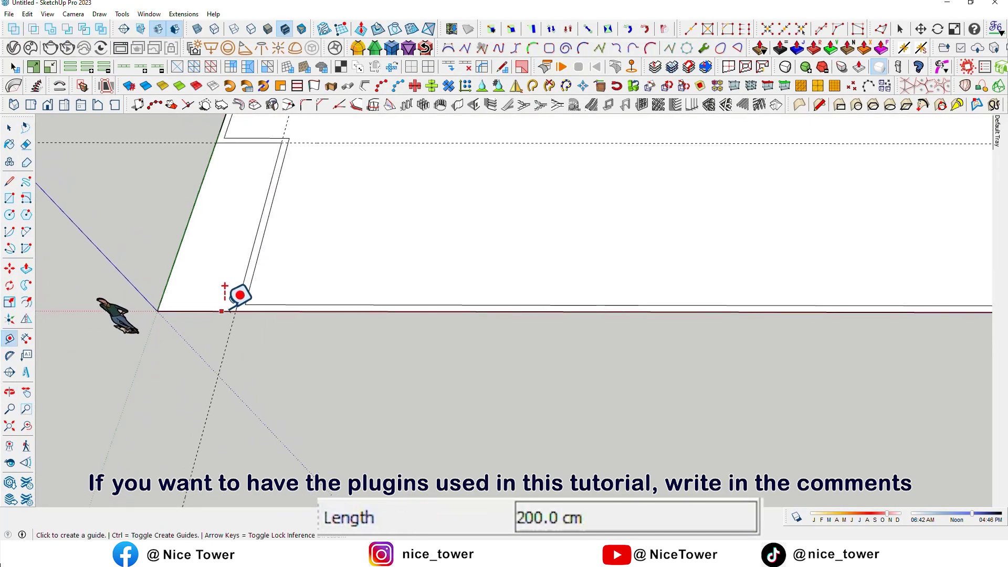
{"action": "left_click", "coordinate": [241, 290]}
{"action": "scroll", "coordinate": [354, 297], "scroll_direction": "down", "scroll_amount": 1}
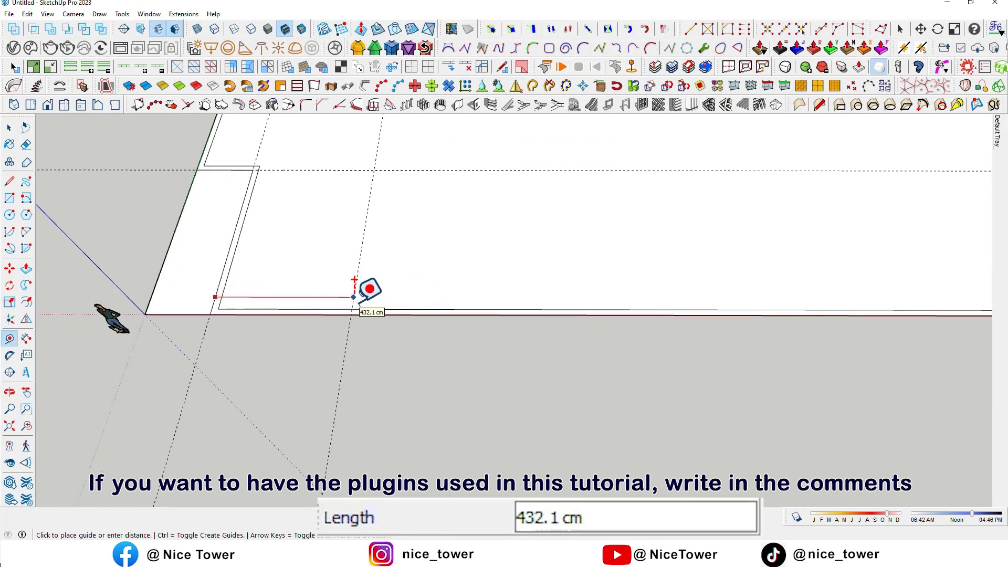
{"action": "type", "text": "500"}
{"action": "key", "text": "Return"}
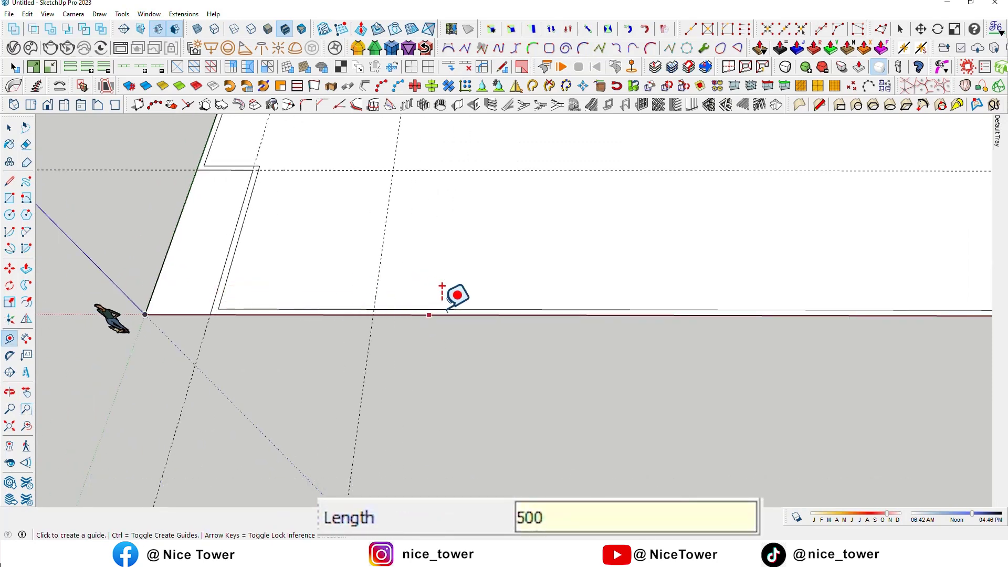
{"action": "scroll", "coordinate": [458, 295], "scroll_direction": "down", "scroll_amount": 3}
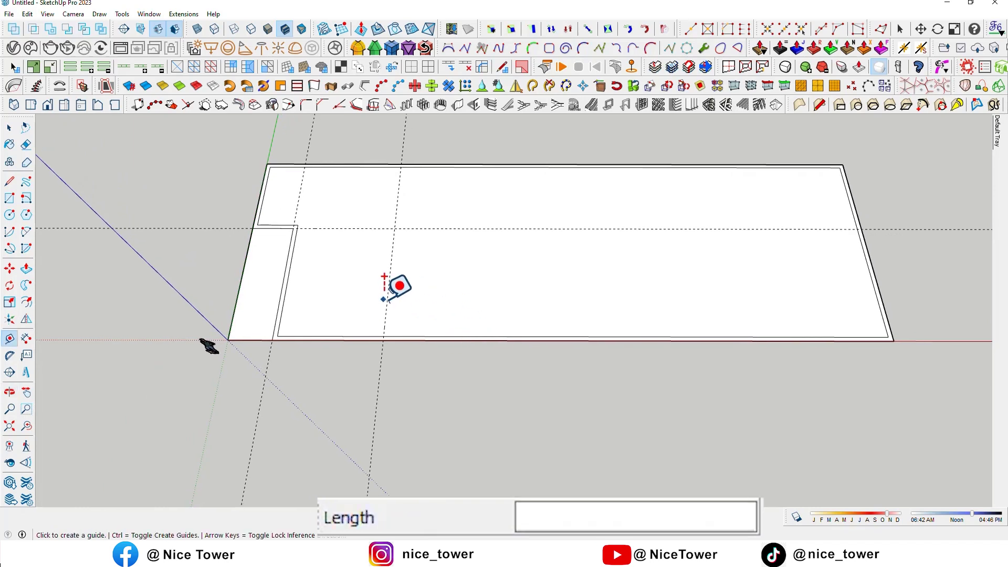
{"action": "scroll", "coordinate": [386, 276], "scroll_direction": "up", "scroll_amount": 1}
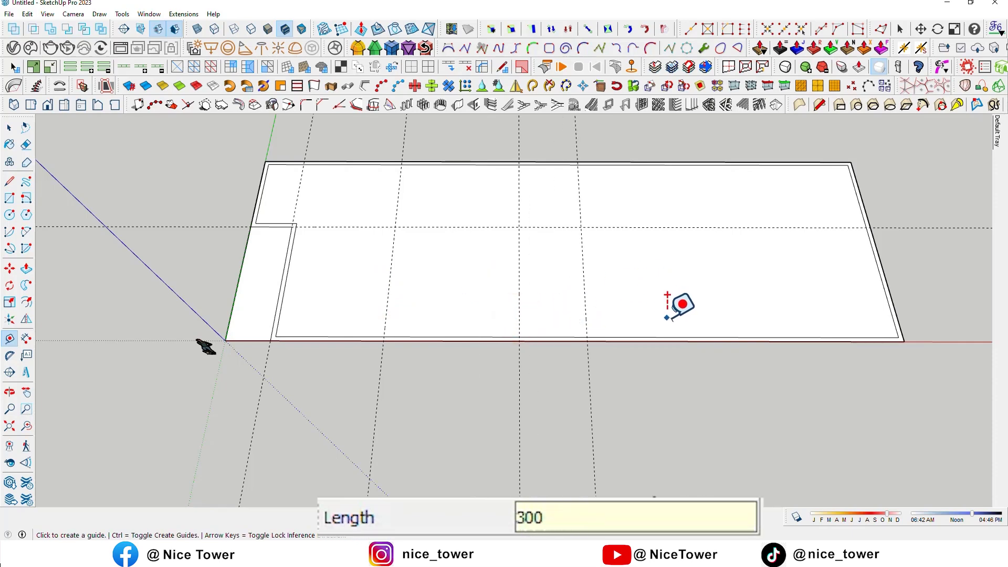
{"action": "scroll", "coordinate": [549, 281], "scroll_direction": "down", "scroll_amount": 1}
{"action": "scroll", "coordinate": [462, 291], "scroll_direction": "up", "scroll_amount": 2}
{"action": "scroll", "coordinate": [450, 304], "scroll_direction": "up", "scroll_amount": 2}
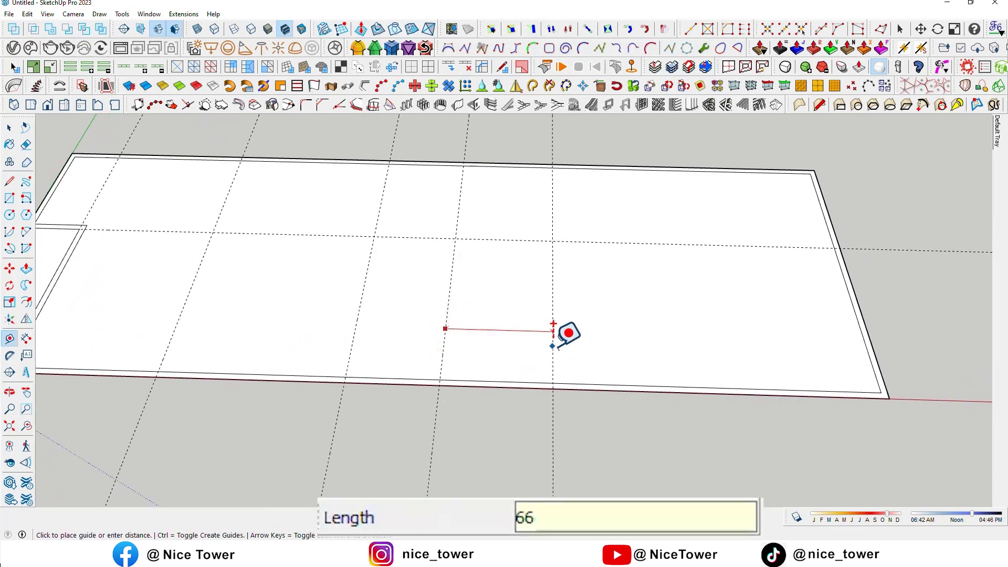
{"action": "scroll", "coordinate": [638, 337], "scroll_direction": "down", "scroll_amount": 2}
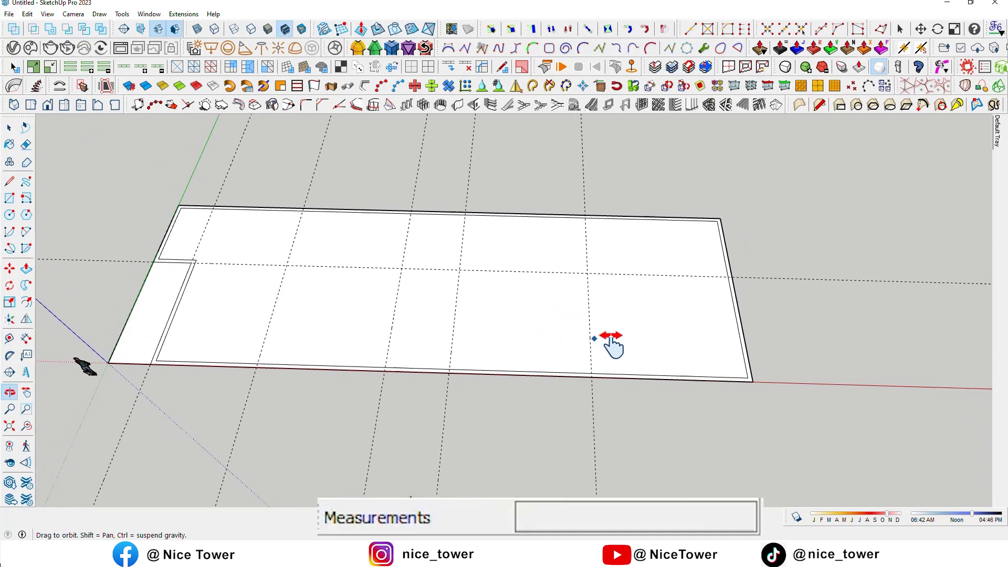
{"action": "scroll", "coordinate": [350, 327], "scroll_direction": "up", "scroll_amount": 2}
{"action": "scroll", "coordinate": [458, 344], "scroll_direction": "up", "scroll_amount": 2}
{"action": "scroll", "coordinate": [458, 341], "scroll_direction": "up", "scroll_amount": 2}
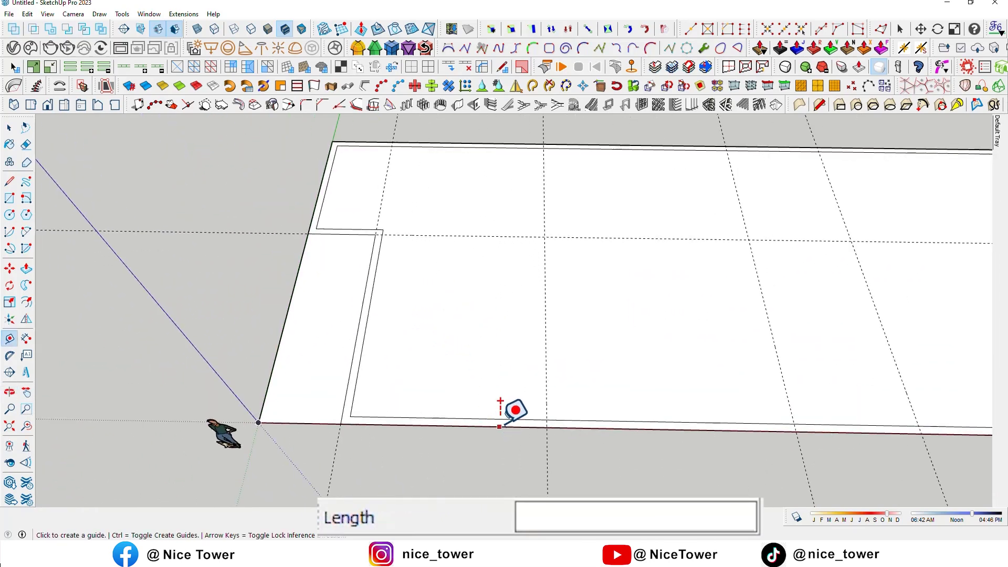
{"action": "scroll", "coordinate": [512, 410], "scroll_direction": "up", "scroll_amount": 3}
Cut a short piece into the border strip by moving an edge 30 cm
{"action": "key", "text": "l"}
{"action": "left_click", "coordinate": [572, 431]}
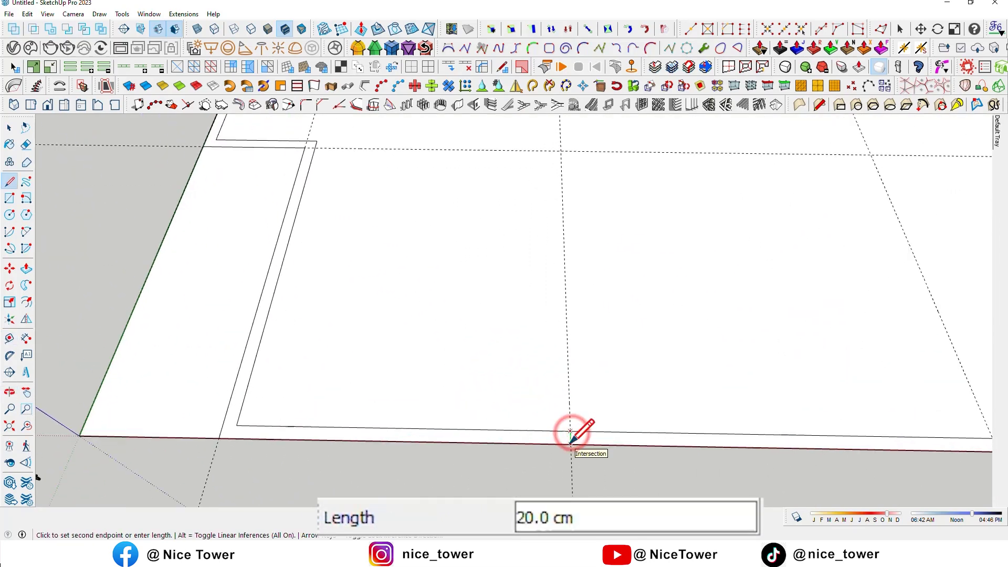
{"action": "key", "text": "Escape"}
{"action": "scroll", "coordinate": [571, 431], "scroll_direction": "down", "scroll_amount": 1}
{"action": "scroll", "coordinate": [420, 435], "scroll_direction": "down", "scroll_amount": 1}
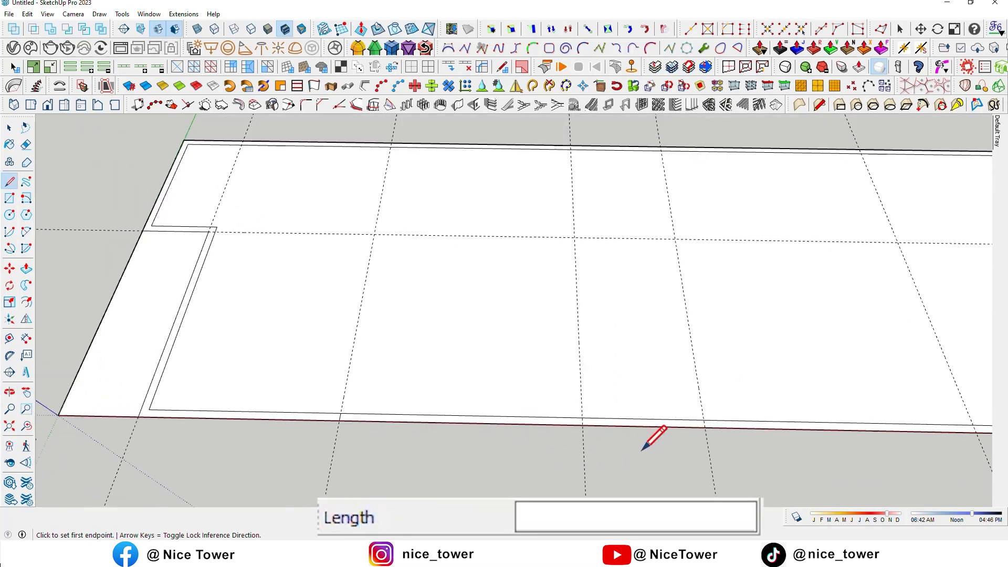
{"action": "scroll", "coordinate": [619, 424], "scroll_direction": "up", "scroll_amount": 2}
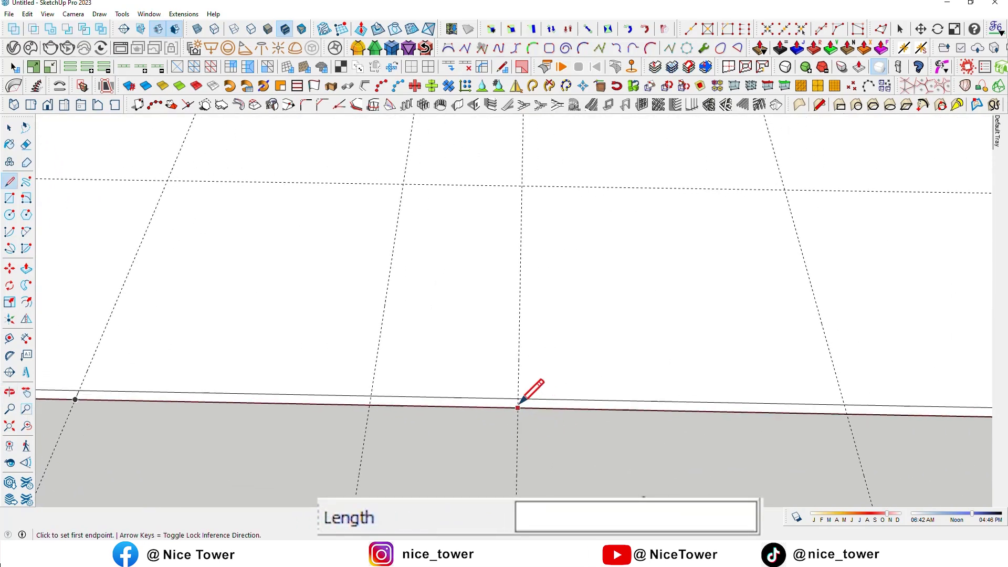
{"action": "scroll", "coordinate": [518, 409], "scroll_direction": "up", "scroll_amount": 2}
{"action": "key", "text": "space"}
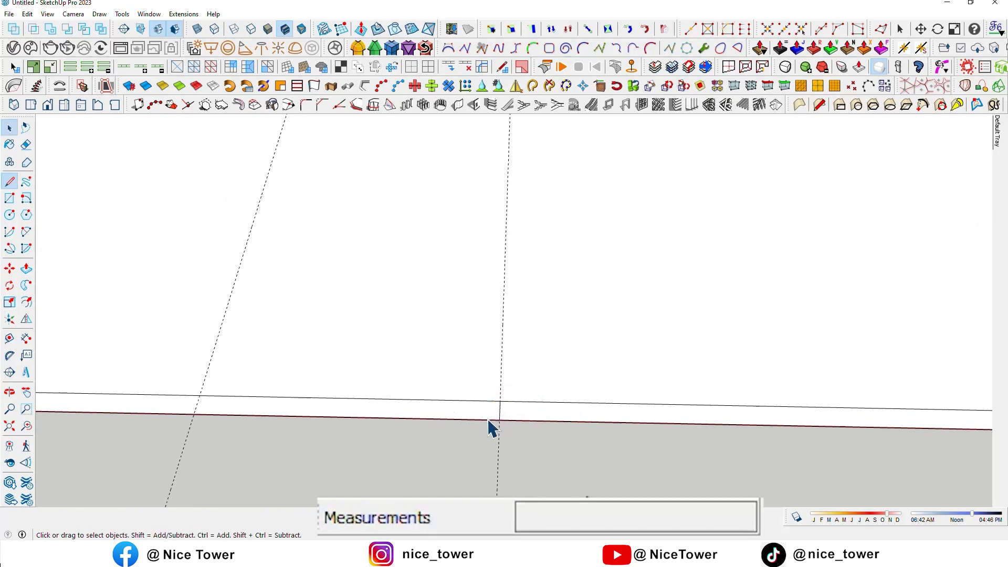
{"action": "key", "text": "m"}
{"action": "left_click", "coordinate": [501, 413]}
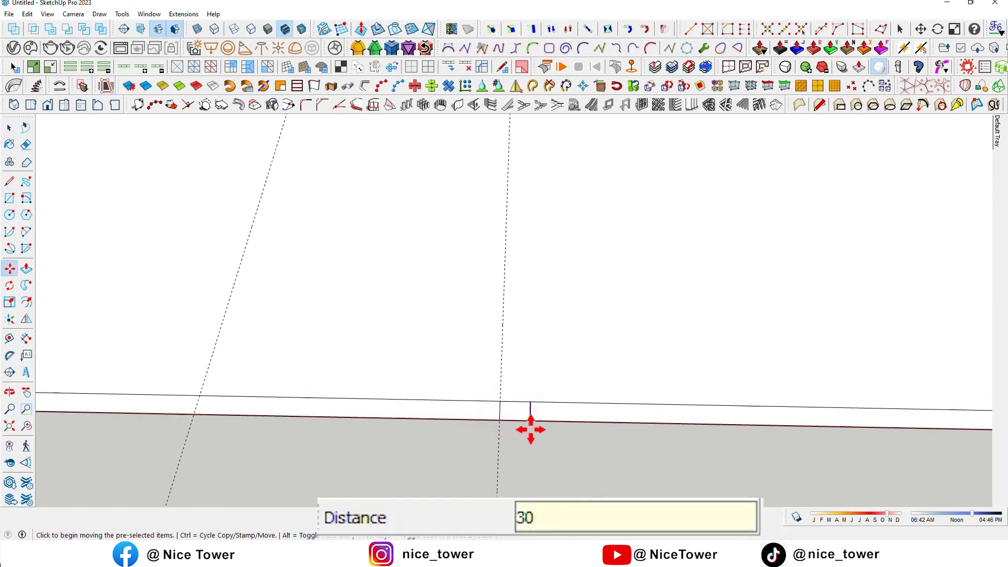
{"action": "key", "text": "Return"}
{"action": "key", "text": "space"}
Copy the small border face to the far endpoint and erase the extra edges
{"action": "left_click", "coordinate": [526, 413]}
{"action": "key", "text": "m"}
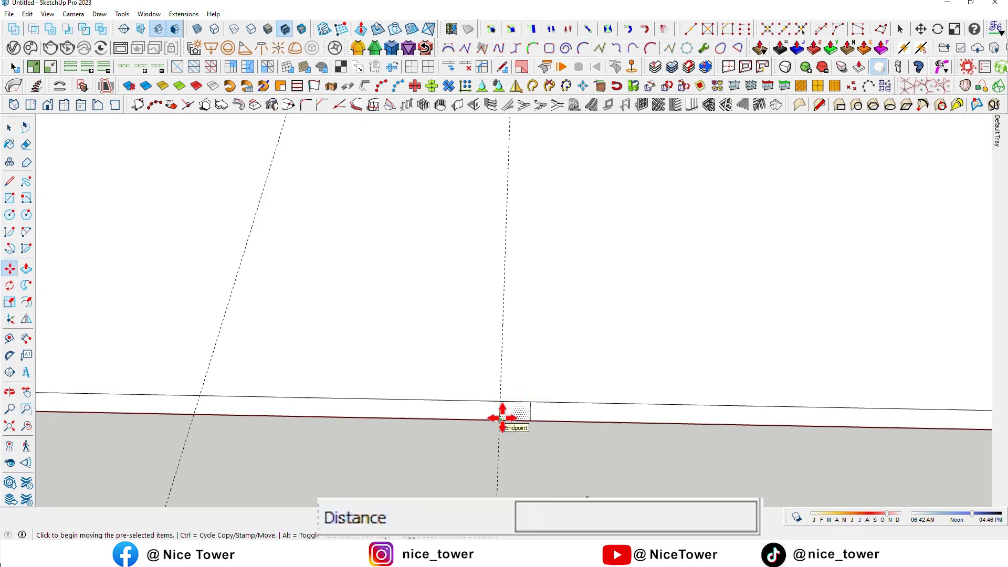
{"action": "left_click", "coordinate": [529, 419]}
{"action": "key", "text": "ctrl"}
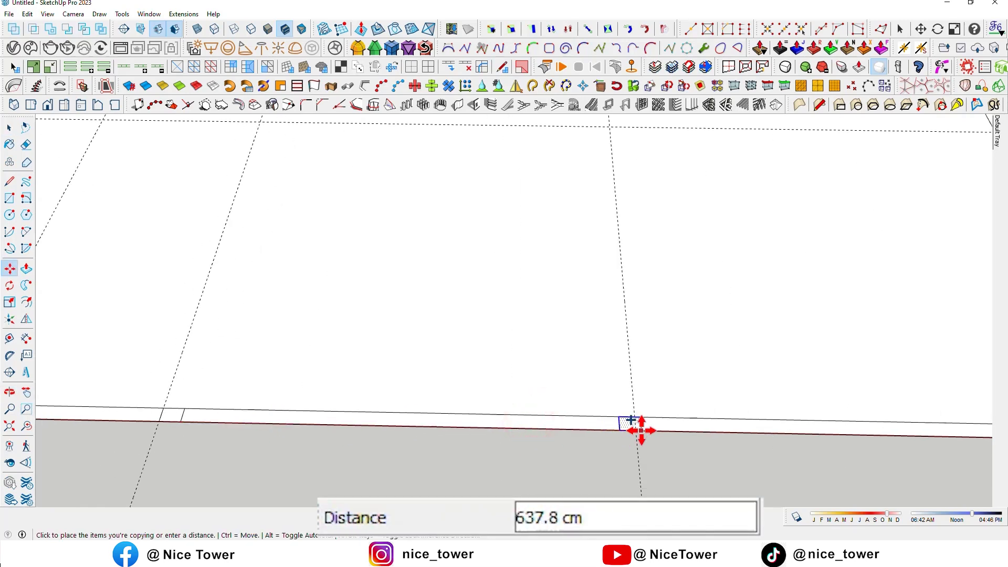
{"action": "left_click", "coordinate": [634, 429]}
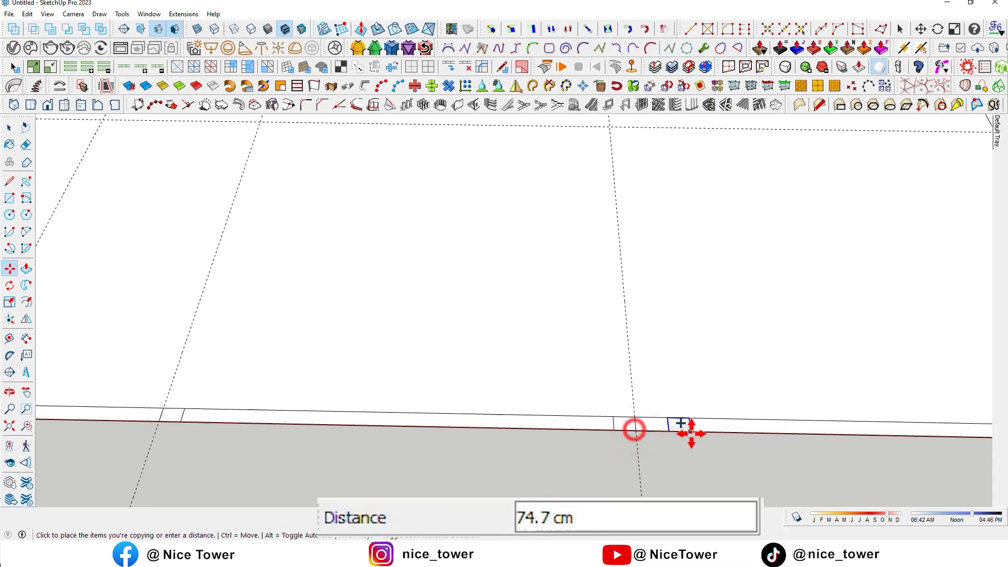
{"action": "key", "text": "ctrl"}
{"action": "middle_click_drag", "start_coordinate": [686, 428], "coordinate": [562, 447]}
{"action": "left_click", "coordinate": [650, 440]}
{"action": "middle_click_drag", "start_coordinate": [479, 432], "coordinate": [492, 450]}
{"action": "key", "text": "e"}
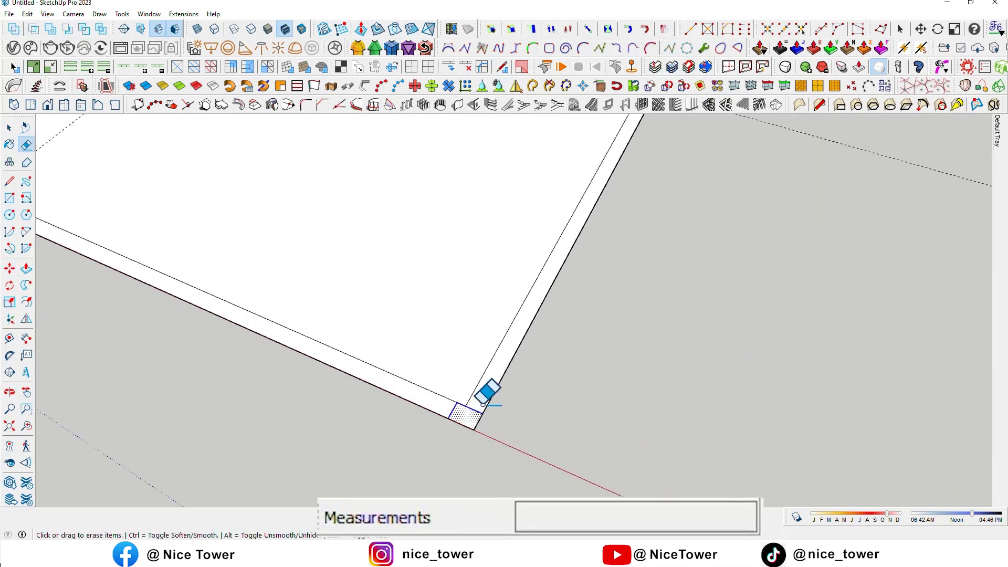
{"action": "scroll", "coordinate": [475, 407], "scroll_direction": "down", "scroll_amount": 3}
{"action": "mouse_move", "coordinate": [513, 394]}
{"action": "middle_mouse_down"}
{"action": "mouse_move", "coordinate": [495, 462]}
{"action": "mouse_move", "coordinate": [531, 344]}
{"action": "mouse_move", "coordinate": [751, 365]}
{"action": "mouse_move", "coordinate": [468, 408]}
{"action": "mouse_move", "coordinate": [443, 353]}
{"action": "mouse_move", "coordinate": [657, 488]}
{"action": "mouse_move", "coordinate": [570, 356]}
{"action": "mouse_move", "coordinate": [608, 371]}
{"action": "mouse_move", "coordinate": [716, 337]}
{"action": "mouse_move", "coordinate": [712, 376]}
{"action": "middle_mouse_up"}
Add a 500 cm guide from the right edge and draw a rectangle to the border corner
{"action": "key", "text": "t"}
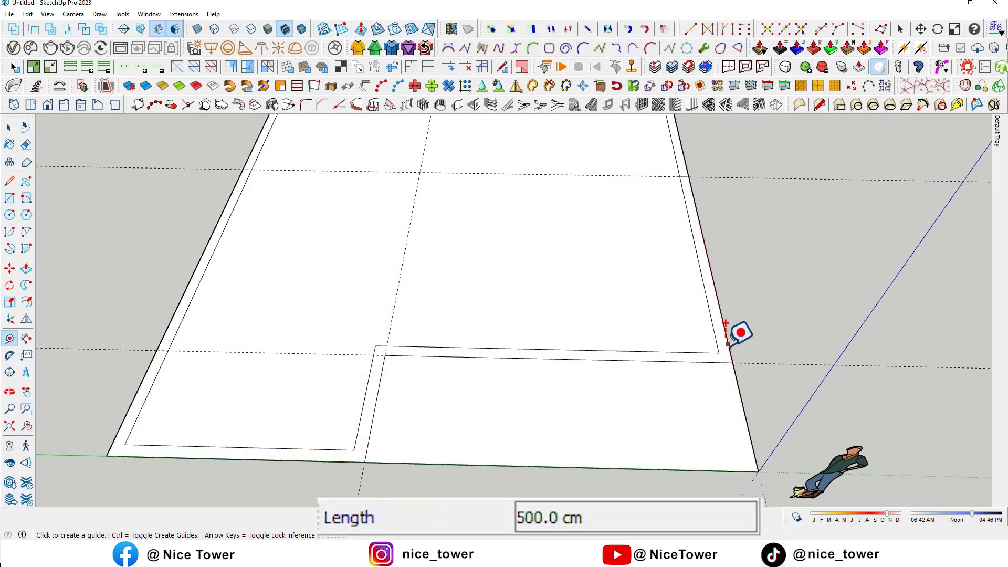
{"action": "left_click", "coordinate": [727, 344]}
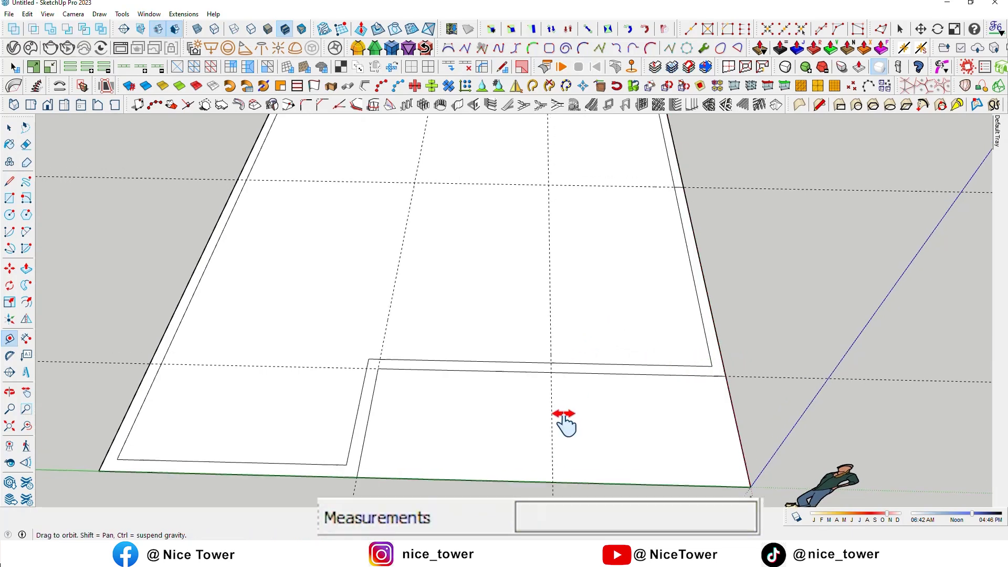
{"action": "scroll", "coordinate": [583, 347], "scroll_direction": "up", "scroll_amount": 2}
{"action": "key", "text": "r"}
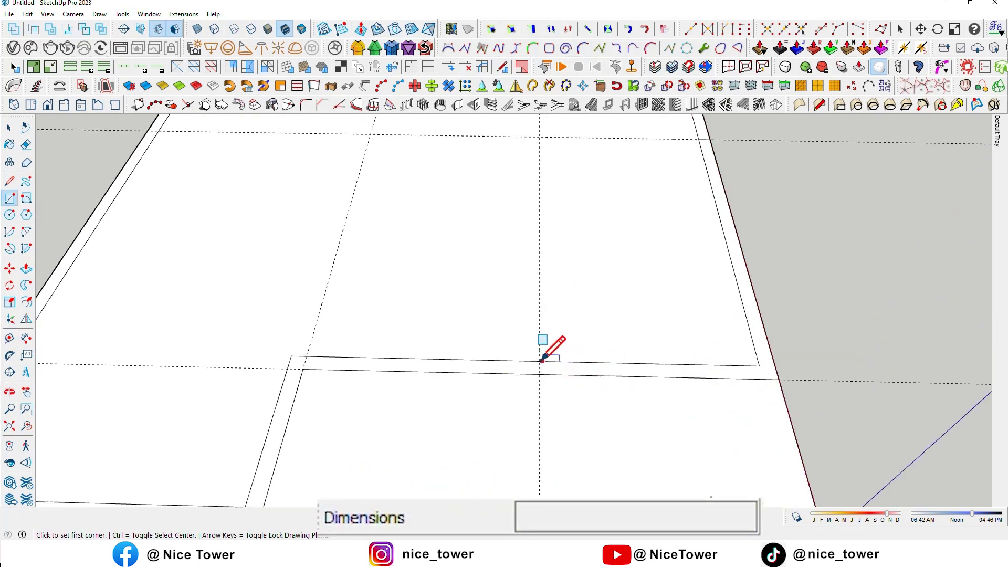
{"action": "left_click", "coordinate": [540, 361]}
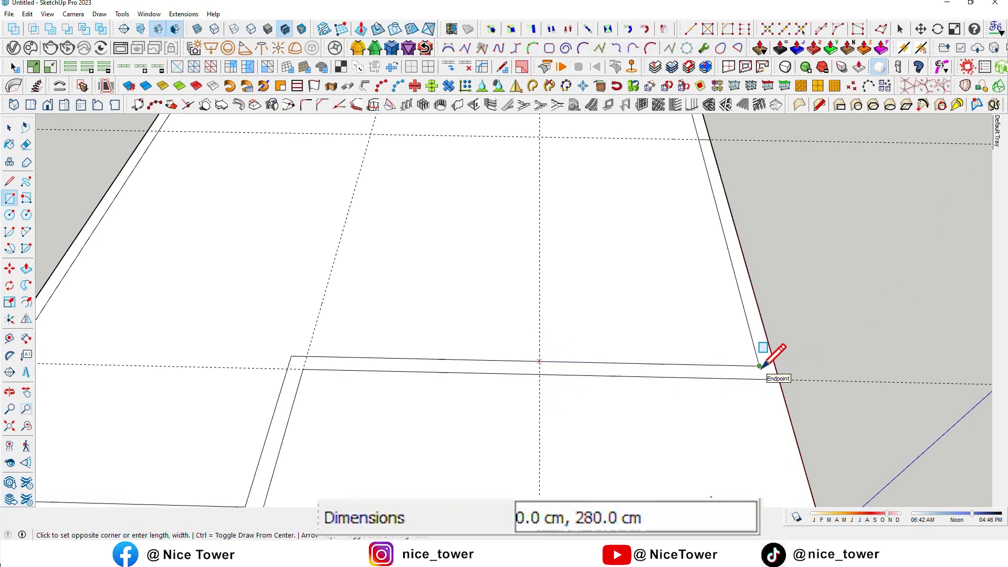
{"action": "left_click", "coordinate": [763, 378]}
{"action": "mouse_move", "coordinate": [763, 378]}
{"action": "middle_mouse_down"}
{"action": "mouse_move", "coordinate": [651, 386]}
{"action": "mouse_move", "coordinate": [720, 326]}
{"action": "mouse_move", "coordinate": [432, 389]}
{"action": "mouse_move", "coordinate": [730, 414]}
{"action": "mouse_move", "coordinate": [687, 333]}
{"action": "mouse_move", "coordinate": [300, 331]}
{"action": "middle_mouse_up"}
Push/pull the border strip up 280 cm into walls and repeat on the front strip
{"action": "key", "text": "p"}
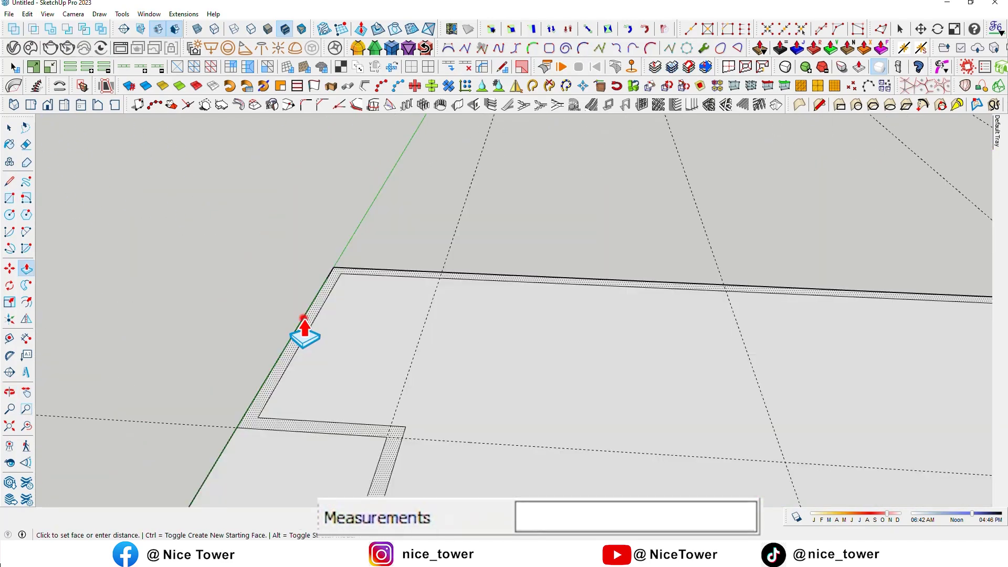
{"action": "left_click", "coordinate": [299, 331]}
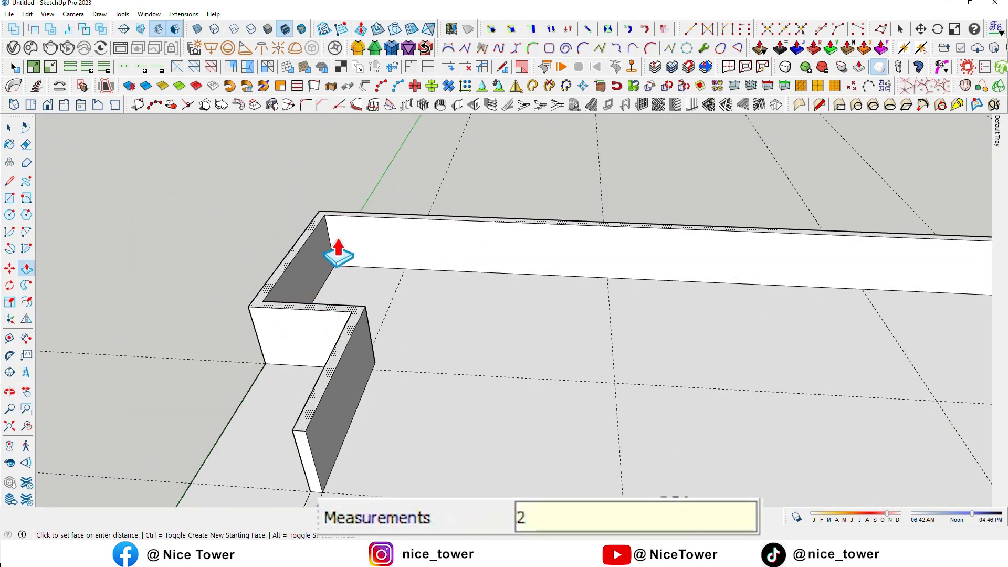
{"action": "type", "text": "80"}
{"action": "key", "text": "Return"}
{"action": "mouse_move", "coordinate": [338, 254]}
{"action": "middle_mouse_down"}
{"action": "mouse_move", "coordinate": [507, 218]}
{"action": "mouse_move", "coordinate": [540, 421]}
{"action": "mouse_move", "coordinate": [313, 444]}
{"action": "mouse_move", "coordinate": [342, 412]}
{"action": "middle_mouse_up"}
{"action": "double_click", "coordinate": [343, 399]}
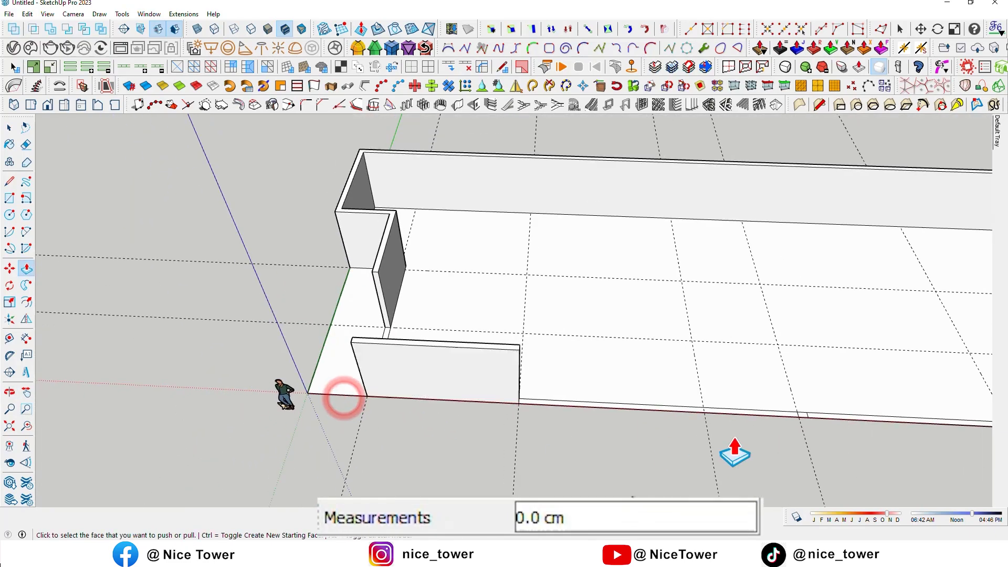
{"action": "scroll", "coordinate": [540, 422], "scroll_direction": "down", "scroll_amount": 3}
{"action": "scroll", "coordinate": [322, 354], "scroll_direction": "up", "scroll_amount": 6}
{"action": "middle_click_drag", "start_coordinate": [322, 353], "coordinate": [268, 378], "text": "shift"}
Push up the two slender front posts and erase stray edges
{"action": "key", "text": "p"}
{"action": "mouse_move", "coordinate": [390, 345]}
{"action": "middle_mouse_down"}
{"action": "mouse_move", "coordinate": [648, 410]}
{"action": "mouse_move", "coordinate": [594, 413]}
{"action": "mouse_move", "coordinate": [743, 423]}
{"action": "middle_mouse_up"}
{"action": "scroll", "coordinate": [383, 360], "scroll_direction": "down", "scroll_amount": 5}
{"action": "mouse_move", "coordinate": [382, 360]}
{"action": "middle_mouse_down"}
{"action": "mouse_move", "coordinate": [635, 435]}
{"action": "mouse_move", "coordinate": [524, 357]}
{"action": "mouse_move", "coordinate": [529, 365]}
{"action": "middle_mouse_up"}
{"action": "key", "text": "e"}
{"action": "scroll", "coordinate": [266, 200], "scroll_direction": "down", "scroll_amount": 3}
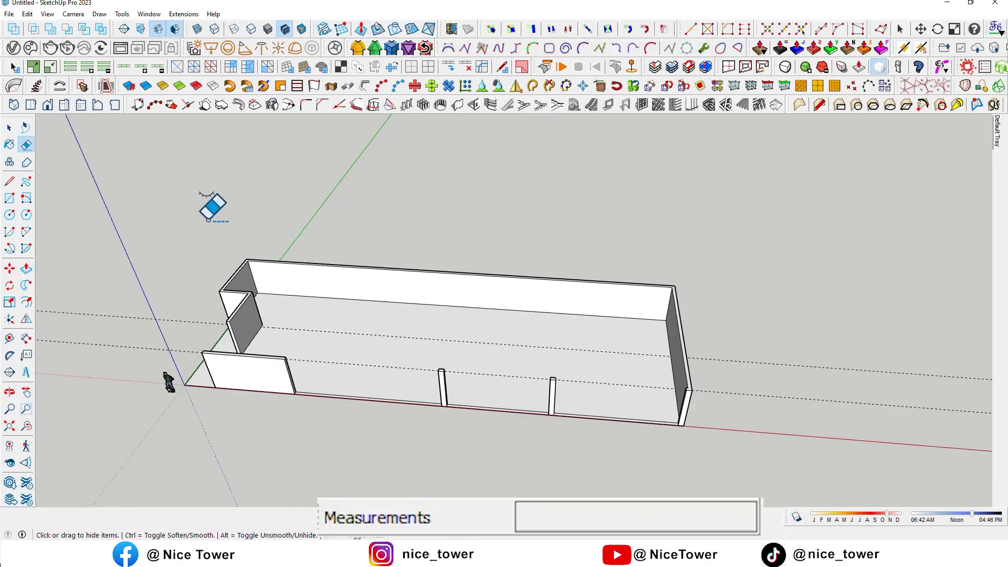
{"action": "scroll", "coordinate": [193, 227], "scroll_direction": "up", "scroll_amount": 4}
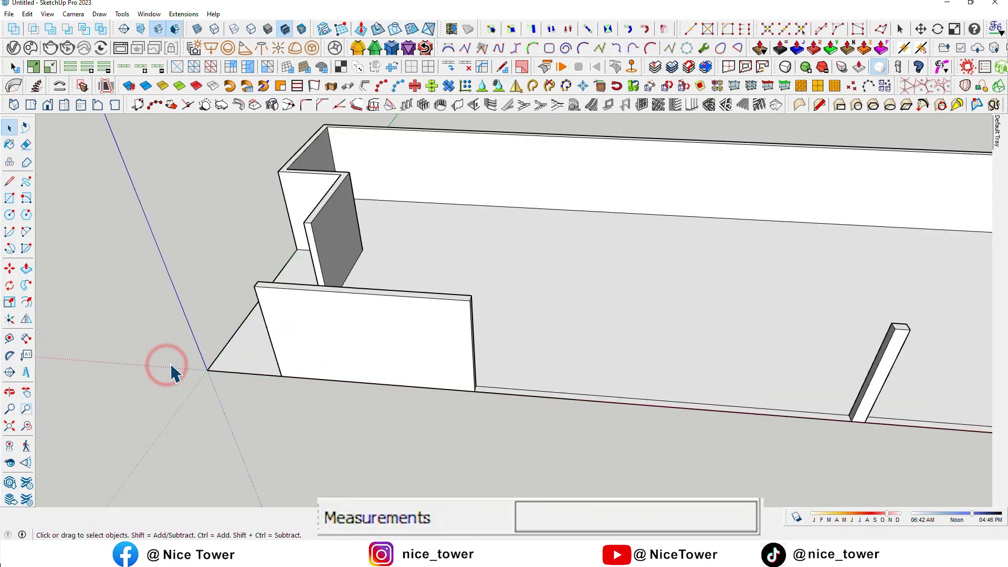
{"action": "scroll", "coordinate": [174, 373], "scroll_direction": "down", "scroll_amount": 3}
{"action": "middle_click_drag", "start_coordinate": [333, 398], "coordinate": [462, 394]}
Select all the connected wall geometry and make it a group
{"action": "triple_click", "coordinate": [416, 345]}
{"action": "right_click", "coordinate": [415, 344]}
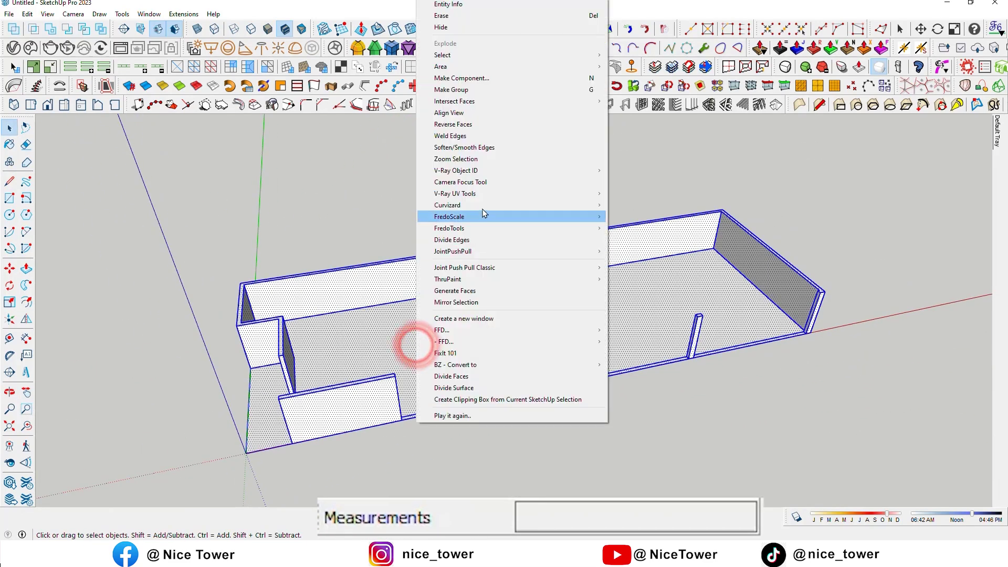
{"action": "left_click", "coordinate": [493, 101]}
{"action": "left_click", "coordinate": [494, 90]}
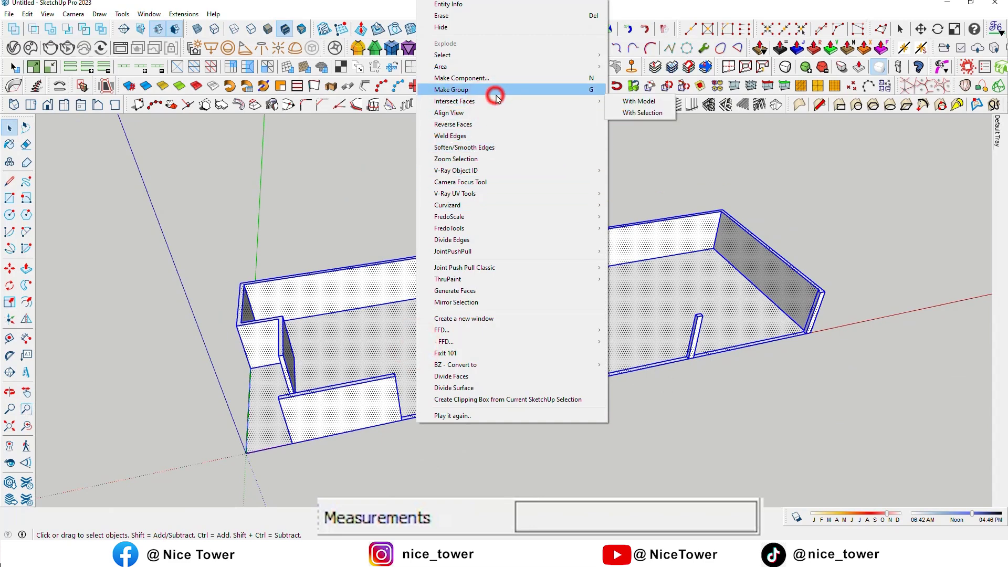
{"action": "middle_click_drag", "start_coordinate": [501, 294], "coordinate": [498, 326]}
{"action": "scroll", "coordinate": [444, 331], "scroll_direction": "up", "scroll_amount": 3}
{"action": "scroll", "coordinate": [440, 334], "scroll_direction": "down", "scroll_amount": 3}
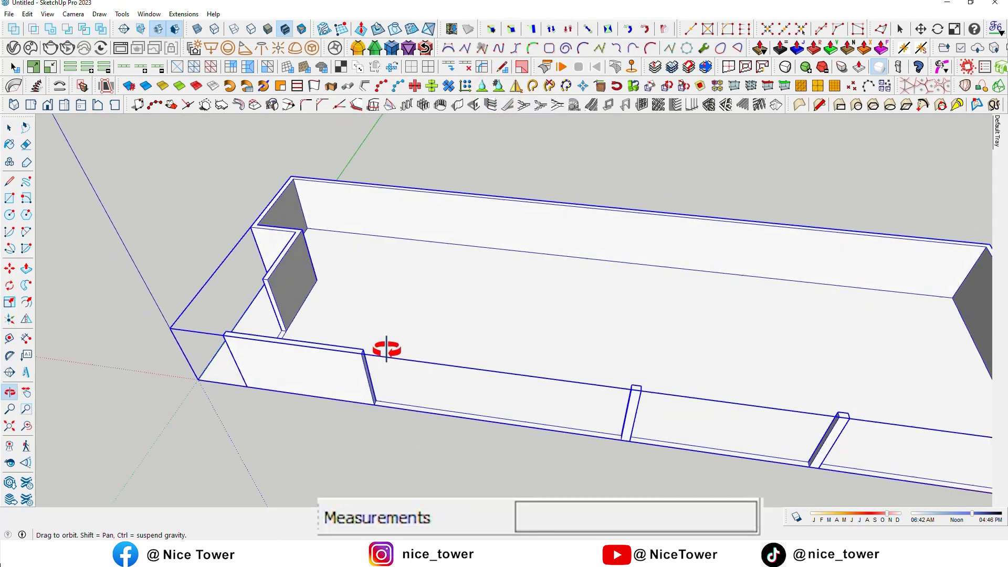
Draw a 1400 × 1000 cm roof rectangle over the walls
{"action": "key", "text": "r"}
{"action": "left_click", "coordinate": [787, 295]}
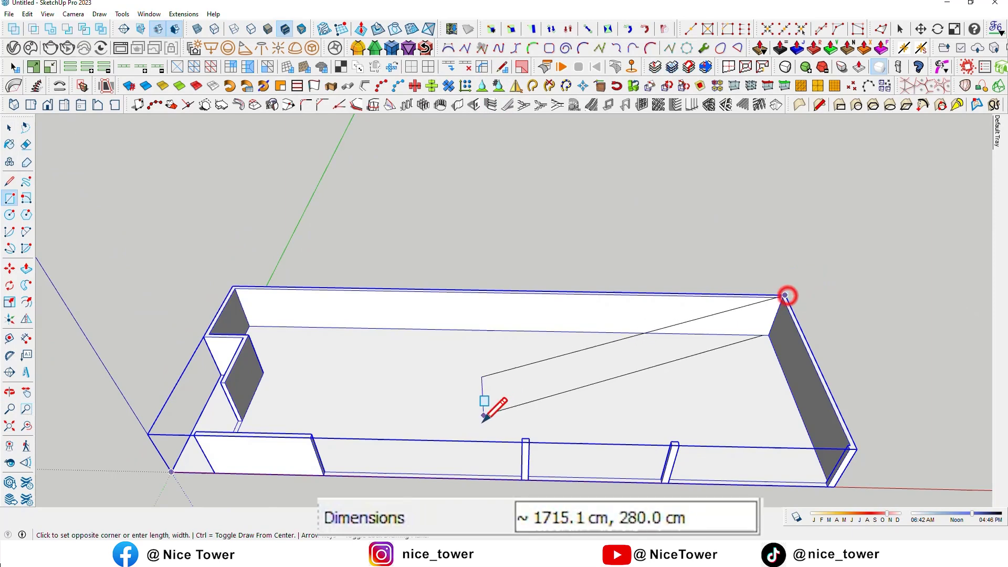
{"action": "left_click", "coordinate": [523, 441]}
{"action": "scroll", "coordinate": [604, 425], "scroll_direction": "up", "scroll_amount": 2}
{"action": "mouse_move", "coordinate": [606, 430]}
{"action": "middle_mouse_down"}
{"action": "mouse_move", "coordinate": [599, 279]}
{"action": "mouse_move", "coordinate": [574, 356]}
{"action": "mouse_move", "coordinate": [525, 387]}
{"action": "mouse_move", "coordinate": [540, 424]}
{"action": "mouse_move", "coordinate": [592, 433]}
{"action": "mouse_move", "coordinate": [574, 342]}
{"action": "mouse_move", "coordinate": [559, 351]}
{"action": "middle_mouse_up"}
{"action": "scroll", "coordinate": [578, 389], "scroll_direction": "up", "scroll_amount": 1}
Place guides 100 cm and 500 cm from the roof edges
{"action": "key", "text": "t"}
{"action": "left_click", "coordinate": [472, 316]}
{"action": "type", "text": "100"}
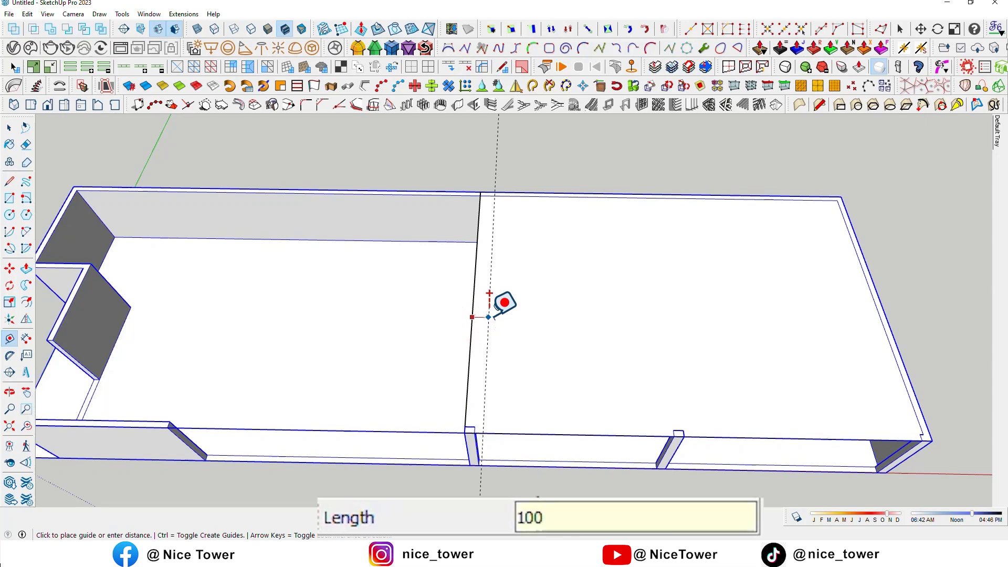
{"action": "key", "text": "Return"}
{"action": "scroll", "coordinate": [531, 299], "scroll_direction": "up", "scroll_amount": 3}
{"action": "mouse_move", "coordinate": [522, 275]}
{"action": "middle_mouse_down"}
{"action": "mouse_move", "coordinate": [524, 257]}
{"action": "mouse_move", "coordinate": [484, 300]}
{"action": "mouse_move", "coordinate": [563, 315]}
{"action": "mouse_move", "coordinate": [529, 363]}
{"action": "mouse_move", "coordinate": [538, 345]}
{"action": "middle_mouse_up"}
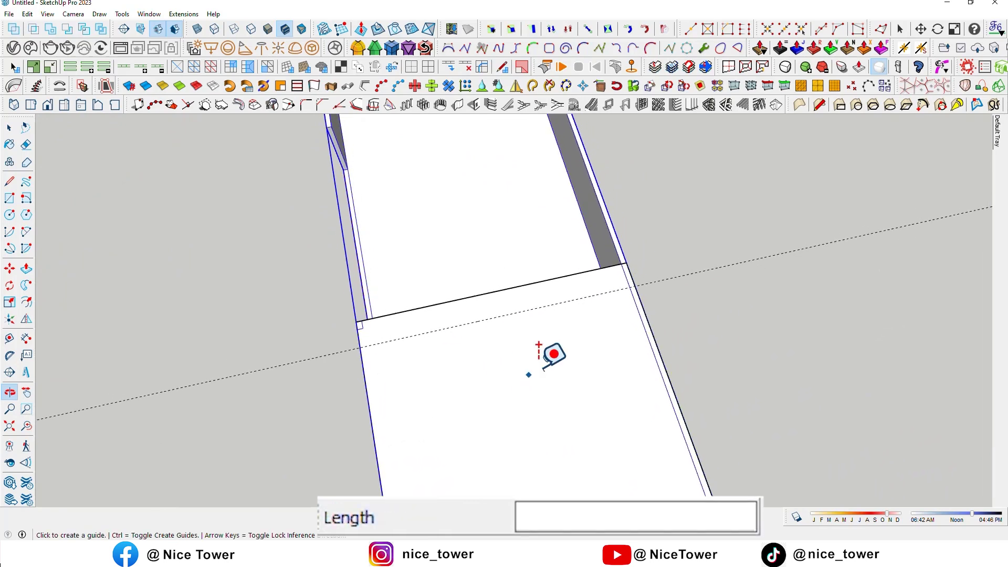
{"action": "left_click", "coordinate": [635, 302]}
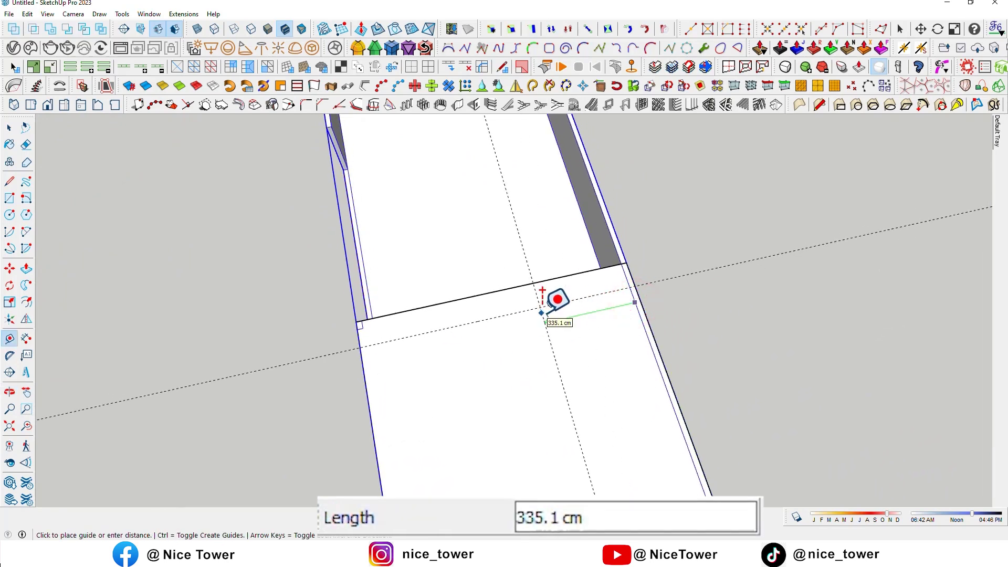
{"action": "key", "text": "Return"}
{"action": "mouse_move", "coordinate": [502, 330]}
{"action": "middle_mouse_down"}
{"action": "mouse_move", "coordinate": [567, 263]}
{"action": "mouse_move", "coordinate": [754, 353]}
{"action": "middle_mouse_up"}
{"action": "scroll", "coordinate": [567, 263], "scroll_direction": "up", "scroll_amount": 5}
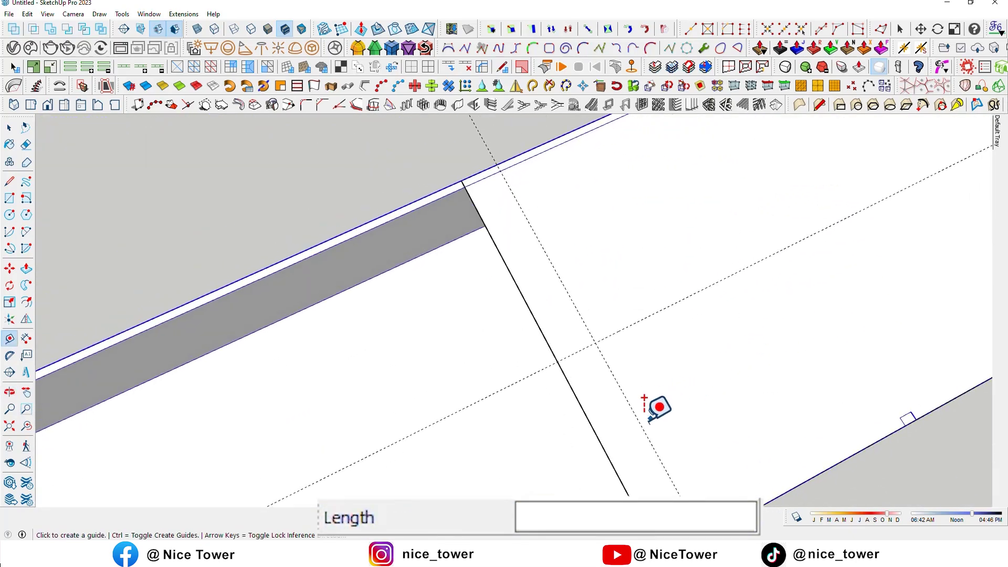
Draw a rectangle on the roof starting at the guide intersection
{"action": "key", "text": "r"}
{"action": "left_click", "coordinate": [596, 343]}
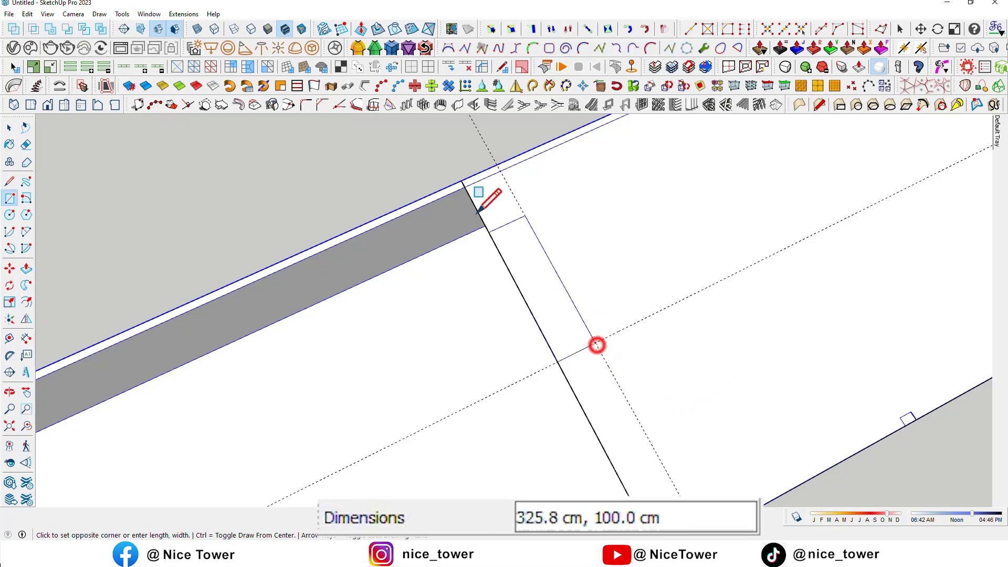
{"action": "left_click", "coordinate": [465, 182]}
{"action": "mouse_move", "coordinate": [466, 182]}
{"action": "middle_mouse_down"}
{"action": "mouse_move", "coordinate": [562, 286]}
{"action": "mouse_move", "coordinate": [590, 281]}
{"action": "middle_mouse_up"}
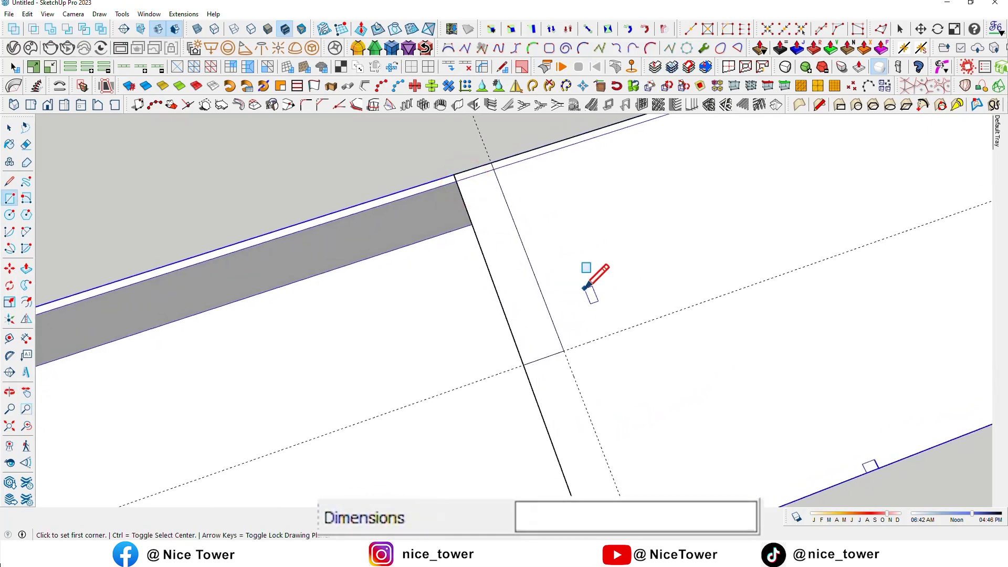
Offset the new roof rectangle 20 cm inward
{"action": "key", "text": "f"}
{"action": "left_click", "coordinate": [592, 240]}
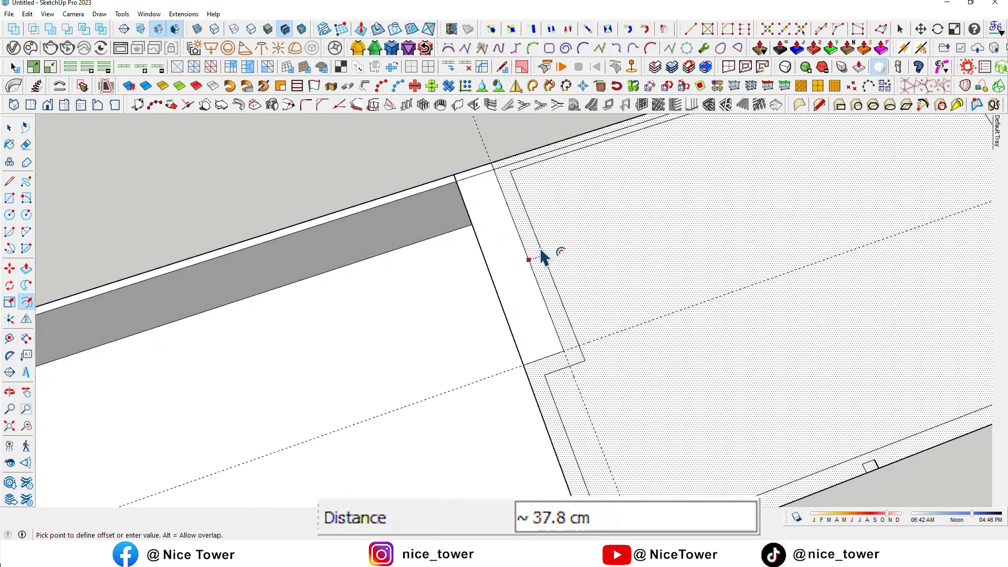
{"action": "type", "text": "0"}
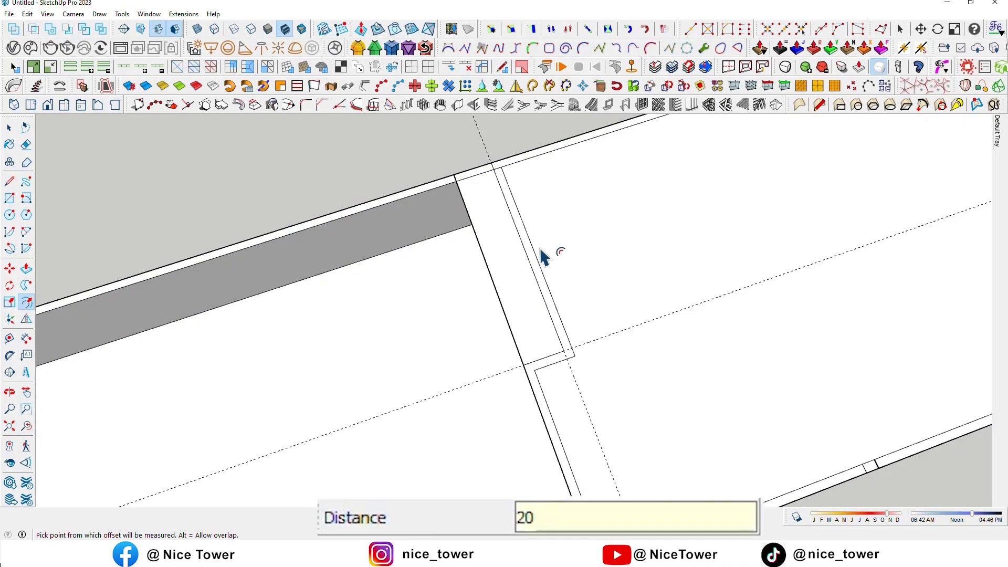
{"action": "key", "text": "Return"}
{"action": "scroll", "coordinate": [545, 254], "scroll_direction": "down", "scroll_amount": 5}
{"action": "mouse_move", "coordinate": [648, 261]}
{"action": "middle_mouse_down"}
{"action": "mouse_move", "coordinate": [472, 238]}
{"action": "mouse_move", "coordinate": [366, 275]}
{"action": "mouse_move", "coordinate": [524, 236]}
{"action": "mouse_move", "coordinate": [565, 259]}
{"action": "mouse_move", "coordinate": [574, 219]}
{"action": "mouse_move", "coordinate": [579, 260]}
{"action": "mouse_move", "coordinate": [491, 300]}
{"action": "mouse_move", "coordinate": [607, 364]}
{"action": "middle_mouse_up"}
{"action": "scroll", "coordinate": [366, 275], "scroll_direction": "up", "scroll_amount": 3}
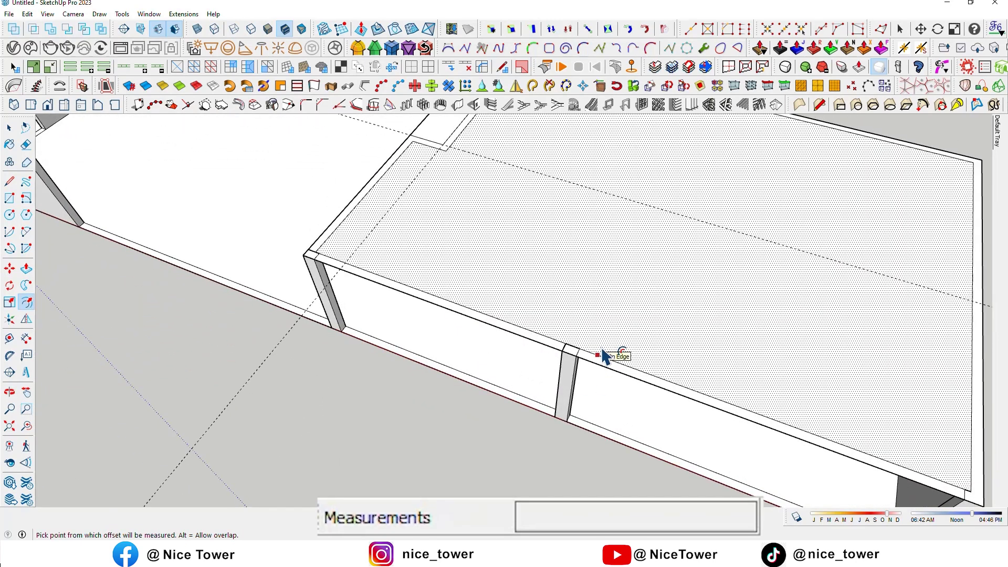
{"action": "scroll", "coordinate": [603, 353], "scroll_direction": "up", "scroll_amount": 2}
{"action": "scroll", "coordinate": [583, 344], "scroll_direction": "up", "scroll_amount": 2}
{"action": "mouse_move", "coordinate": [558, 339]}
{"action": "middle_mouse_down"}
{"action": "mouse_move", "coordinate": [342, 439]}
{"action": "mouse_move", "coordinate": [413, 325]}
{"action": "middle_mouse_up"}
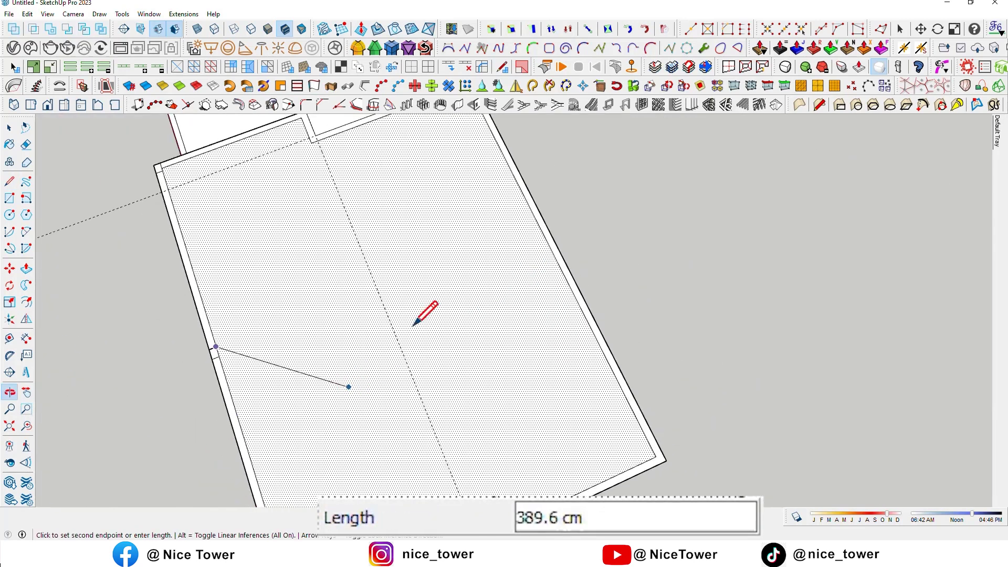
Draw a dividing line across the inset face to split it
{"action": "left_click", "coordinate": [541, 215]}
{"action": "mouse_move", "coordinate": [541, 215]}
{"action": "middle_mouse_down"}
{"action": "mouse_move", "coordinate": [495, 266]}
{"action": "mouse_move", "coordinate": [574, 266]}
{"action": "middle_mouse_up"}
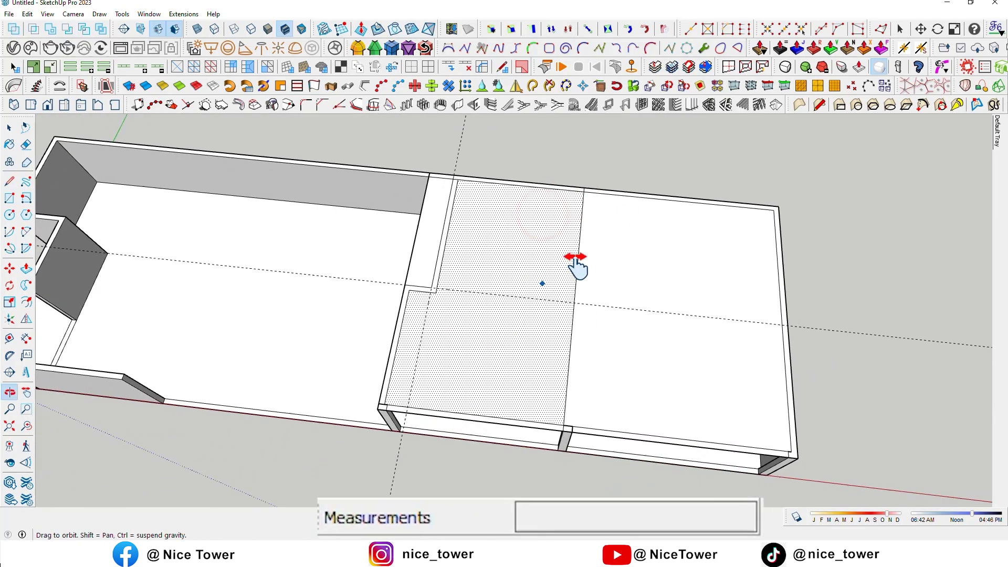
{"action": "scroll", "coordinate": [574, 315], "scroll_direction": "up", "scroll_amount": 2}
{"action": "mouse_move", "coordinate": [575, 315]}
{"action": "middle_mouse_down"}
{"action": "mouse_move", "coordinate": [652, 268]}
{"action": "mouse_move", "coordinate": [504, 338]}
{"action": "middle_mouse_up"}
{"action": "scroll", "coordinate": [428, 322], "scroll_direction": "up", "scroll_amount": 2}
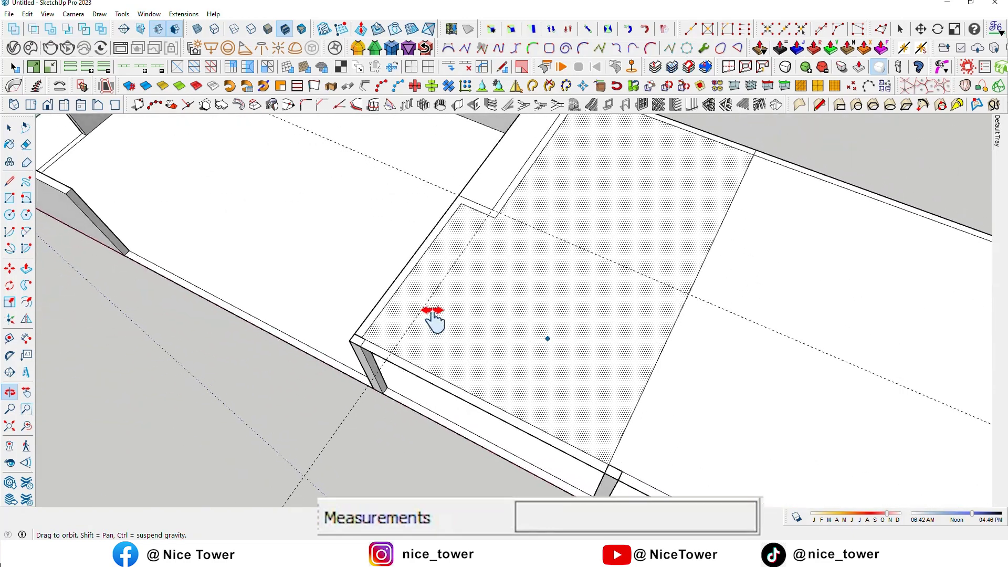
{"action": "scroll", "coordinate": [396, 304], "scroll_direction": "up", "scroll_amount": 2}
{"action": "mouse_move", "coordinate": [396, 304]}
{"action": "middle_mouse_down"}
{"action": "mouse_move", "coordinate": [662, 367]}
{"action": "mouse_move", "coordinate": [671, 348]}
{"action": "mouse_move", "coordinate": [739, 330]}
{"action": "mouse_move", "coordinate": [546, 357]}
{"action": "middle_mouse_up"}
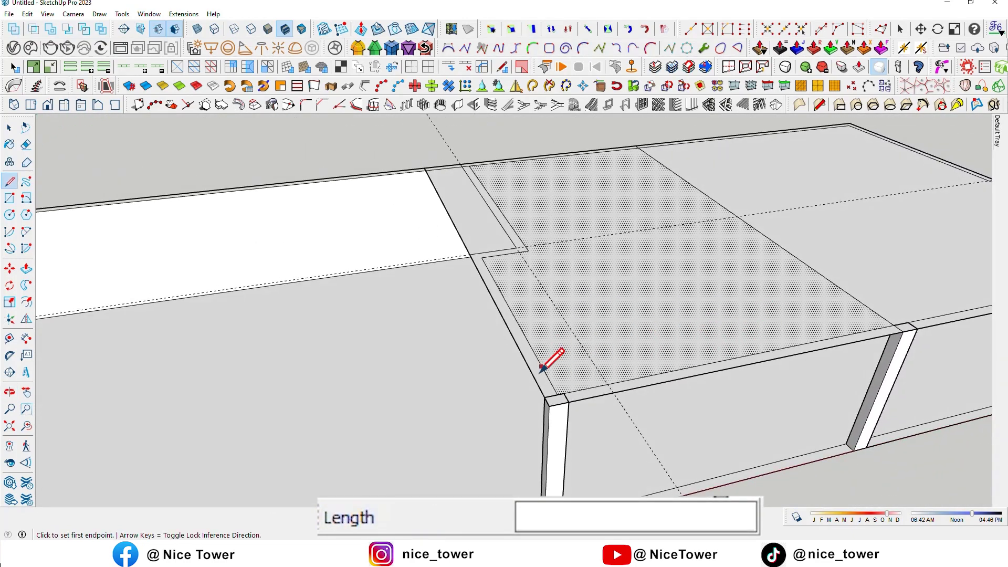
{"action": "scroll", "coordinate": [542, 366], "scroll_direction": "up", "scroll_amount": 3}
{"action": "left_click", "coordinate": [513, 380]}
Close the header outline and pull its face up 300 cm into a tall front block
{"action": "left_click", "coordinate": [509, 381]}
{"action": "scroll", "coordinate": [510, 382], "scroll_direction": "down", "scroll_amount": 3}
{"action": "mouse_move", "coordinate": [510, 382]}
{"action": "middle_mouse_down"}
{"action": "mouse_move", "coordinate": [608, 372]}
{"action": "mouse_move", "coordinate": [398, 349]}
{"action": "middle_mouse_up"}
{"action": "key", "text": "p"}
{"action": "left_click", "coordinate": [401, 335]}
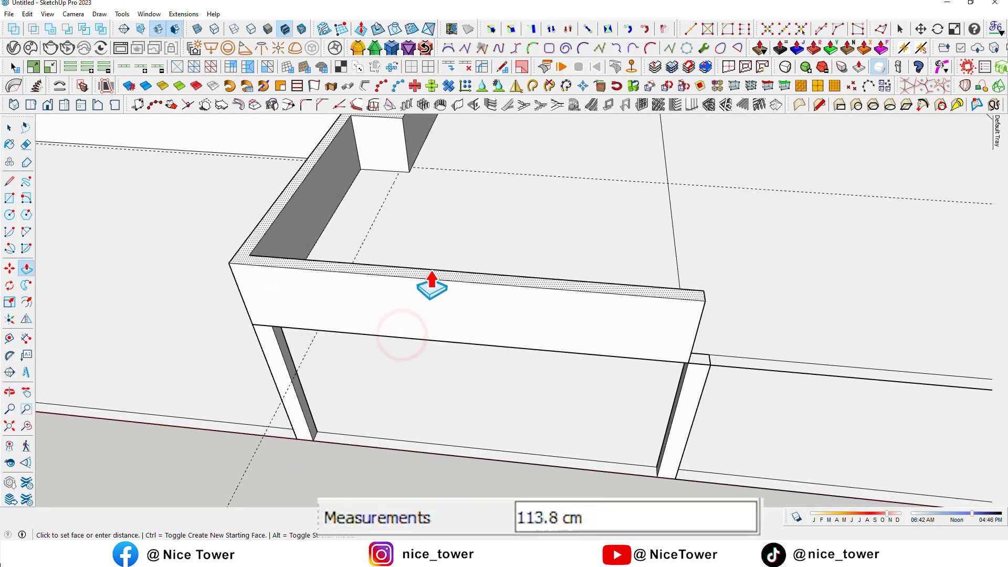
{"action": "key", "text": "Return"}
{"action": "mouse_move", "coordinate": [424, 282]}
{"action": "middle_mouse_down"}
{"action": "mouse_move", "coordinate": [623, 252]}
{"action": "mouse_move", "coordinate": [597, 225]}
{"action": "mouse_move", "coordinate": [504, 281]}
{"action": "mouse_move", "coordinate": [504, 252]}
{"action": "mouse_move", "coordinate": [471, 306]}
{"action": "middle_mouse_up"}
Copy the front edge 50 cm up to add a dividing line across the tall face
{"action": "key", "text": "space"}
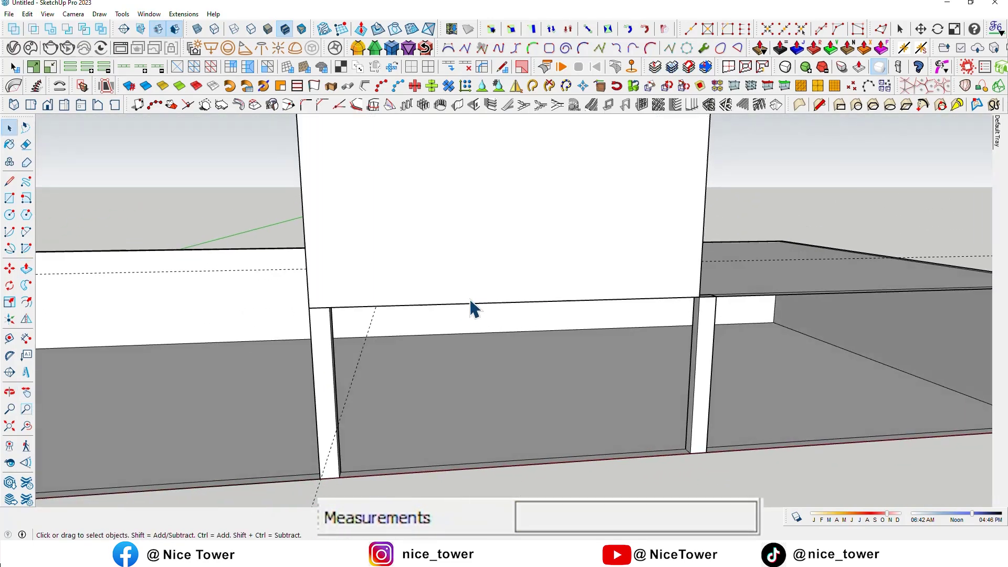
{"action": "key", "text": "m"}
{"action": "left_click", "coordinate": [468, 287]}
{"action": "key", "text": "ctrl"}
{"action": "type", "text": "50"}
{"action": "key", "text": "Return"}
{"action": "scroll", "coordinate": [500, 213], "scroll_direction": "down", "scroll_amount": 5}
{"action": "middle_click_drag", "start_coordinate": [475, 277], "coordinate": [481, 312]}
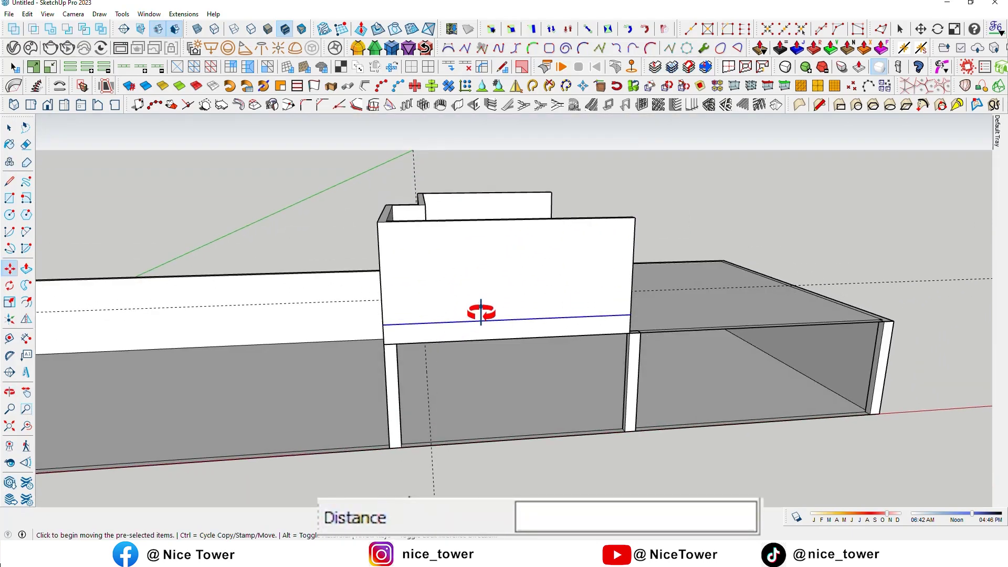
{"action": "scroll", "coordinate": [410, 243], "scroll_direction": "up", "scroll_amount": 2}
{"action": "key", "text": "f"}
{"action": "left_click", "coordinate": [465, 233]}
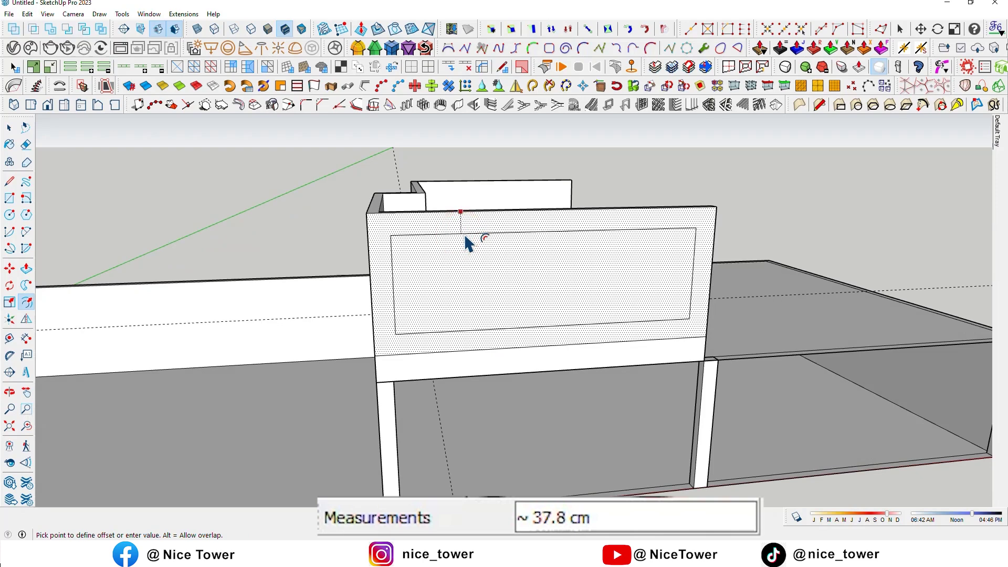
Offset the upper panel 30 cm inward and erase the inner rectangle's top edge
{"action": "key", "text": "Return"}
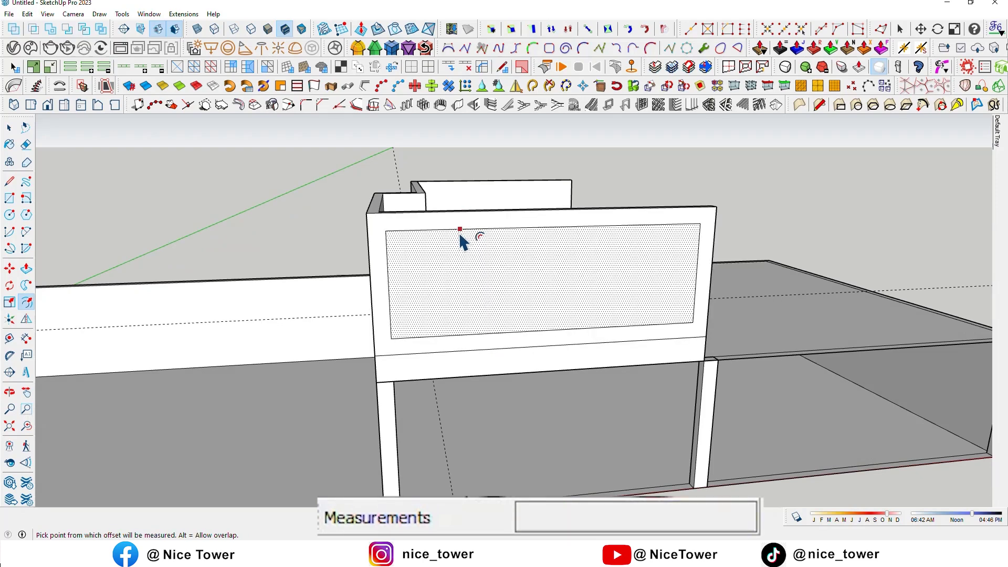
{"action": "key", "text": "l"}
{"action": "left_click", "coordinate": [388, 232]}
{"action": "scroll", "coordinate": [435, 265], "scroll_direction": "up", "scroll_amount": 2}
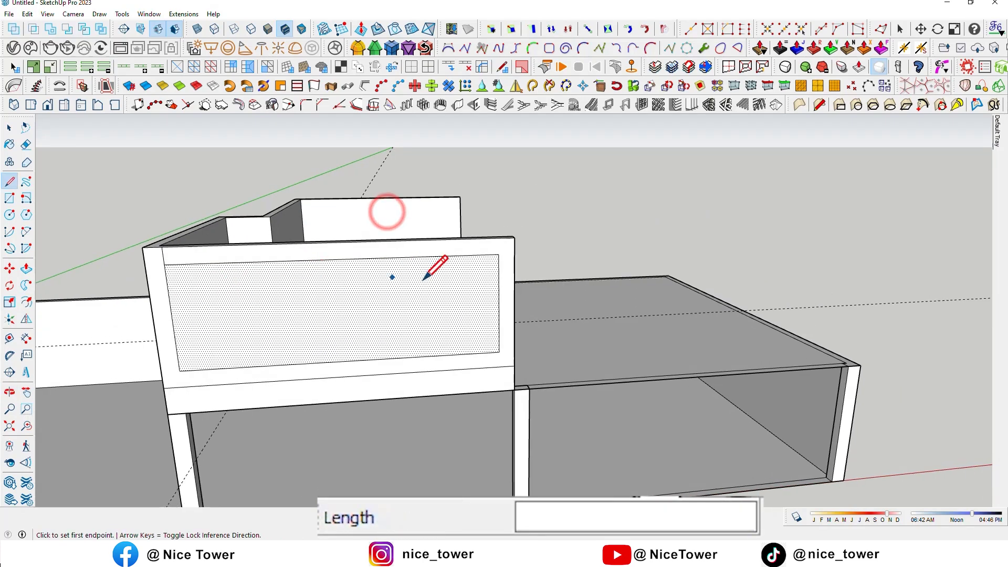
{"action": "scroll", "coordinate": [505, 247], "scroll_direction": "up", "scroll_amount": 3}
{"action": "middle_click_drag", "start_coordinate": [517, 226], "coordinate": [533, 262]}
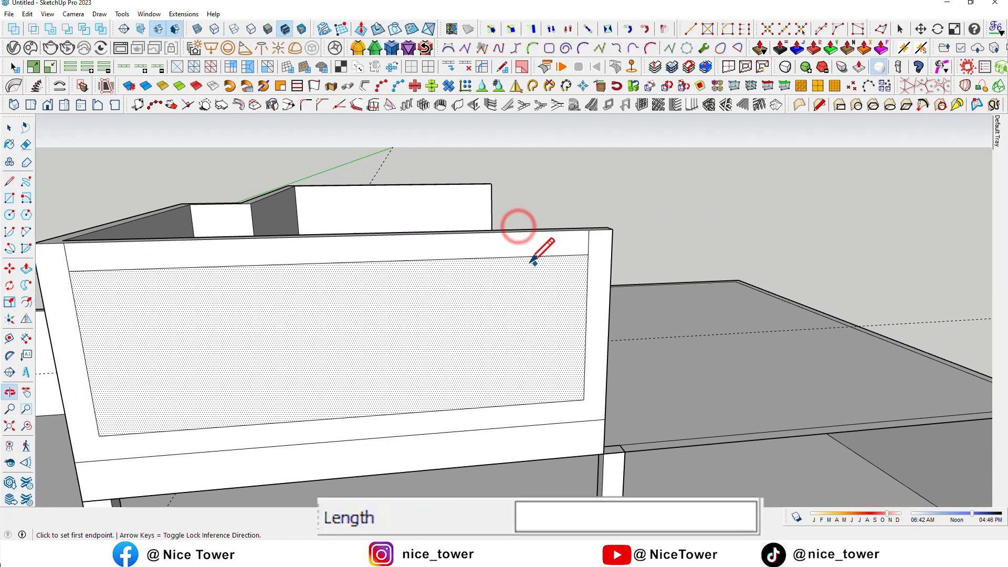
{"action": "key", "text": "e"}
{"action": "left_click", "coordinate": [438, 258]}
{"action": "mouse_move", "coordinate": [438, 257]}
{"action": "middle_mouse_down"}
{"action": "mouse_move", "coordinate": [482, 299]}
{"action": "mouse_move", "coordinate": [455, 372]}
{"action": "middle_mouse_up"}
{"action": "scroll", "coordinate": [457, 369], "scroll_direction": "up", "scroll_amount": 1}
{"action": "scroll", "coordinate": [446, 386], "scroll_direction": "up", "scroll_amount": 1}
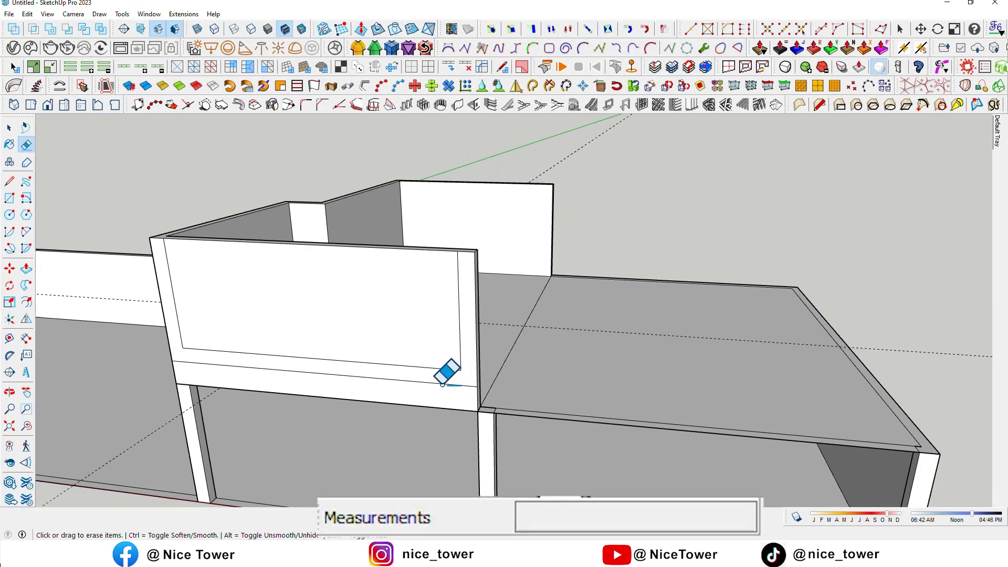
Draw two 30 cm lines down the panel corners and clean up the stray rail edges
{"action": "left_click", "coordinate": [450, 361]}
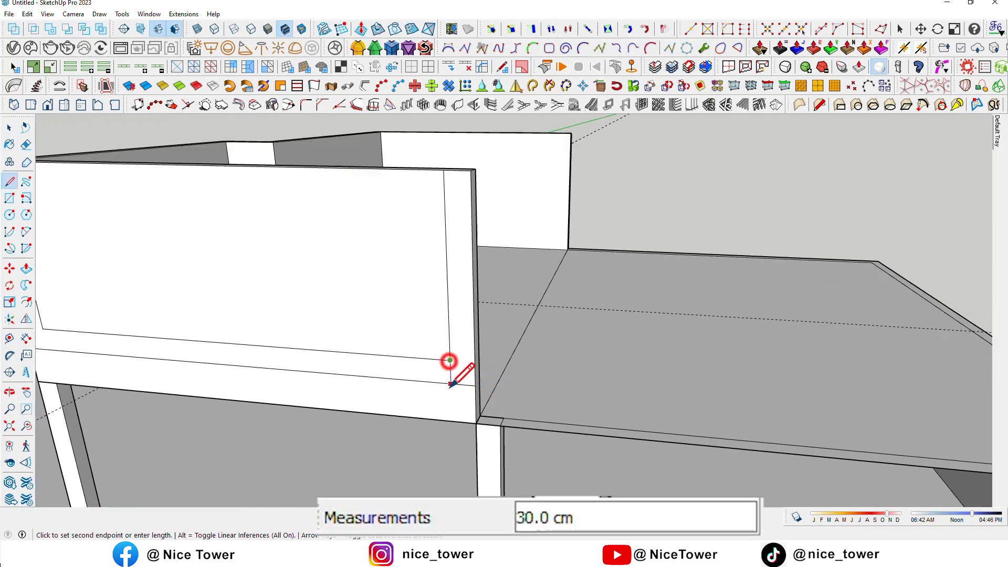
{"action": "left_click", "coordinate": [450, 384]}
{"action": "mouse_move", "coordinate": [450, 383]}
{"action": "middle_mouse_down"}
{"action": "mouse_move", "coordinate": [687, 350]}
{"action": "mouse_move", "coordinate": [507, 320]}
{"action": "middle_mouse_up"}
{"action": "left_click", "coordinate": [497, 335]}
{"action": "left_click", "coordinate": [493, 363]}
{"action": "middle_click_drag", "start_coordinate": [494, 364], "coordinate": [519, 336]}
{"action": "key", "text": "e"}
{"action": "left_click_drag", "start_coordinate": [546, 311], "coordinate": [546, 351]}
{"action": "mouse_move", "coordinate": [546, 350]}
{"action": "middle_mouse_down"}
{"action": "mouse_move", "coordinate": [648, 331]}
{"action": "mouse_move", "coordinate": [584, 338]}
{"action": "middle_mouse_up"}
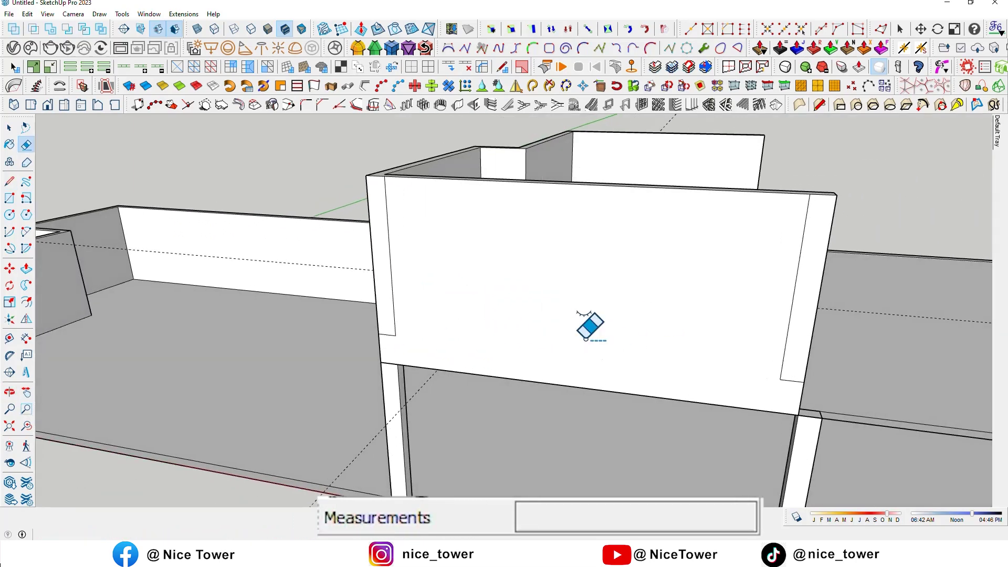
{"action": "key", "text": "ctrl+z"}
Pull the lower panel face out 600 cm to form the box-shaped room
{"action": "scroll", "coordinate": [410, 359], "scroll_direction": "up", "scroll_amount": 3}
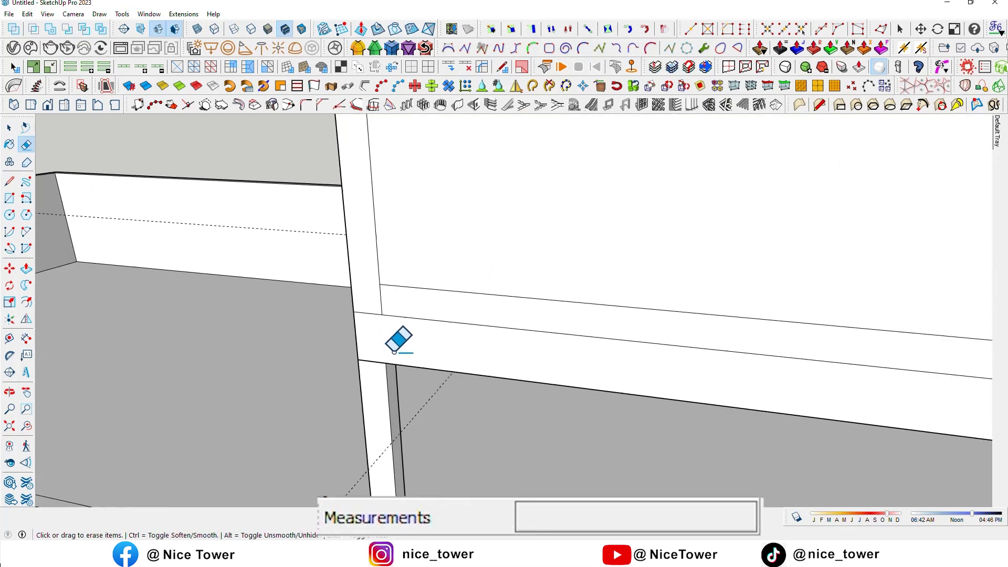
{"action": "middle_click_drag", "start_coordinate": [374, 317], "coordinate": [390, 281]}
{"action": "mouse_move", "coordinate": [478, 257]}
{"action": "middle_mouse_down"}
{"action": "mouse_move", "coordinate": [540, 292]}
{"action": "mouse_move", "coordinate": [429, 307]}
{"action": "middle_mouse_up"}
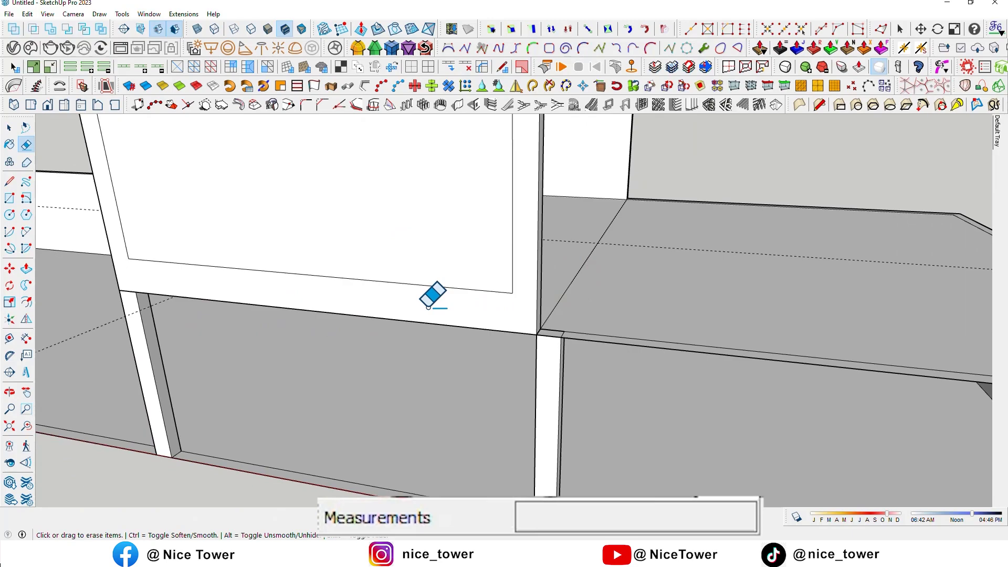
{"action": "key", "text": "p"}
{"action": "left_click", "coordinate": [440, 293]}
{"action": "key", "text": "Return"}
{"action": "scroll", "coordinate": [575, 333], "scroll_direction": "down", "scroll_amount": 5}
{"action": "mouse_move", "coordinate": [575, 333]}
{"action": "middle_mouse_down"}
{"action": "mouse_move", "coordinate": [586, 382]}
{"action": "mouse_move", "coordinate": [502, 275]}
{"action": "mouse_move", "coordinate": [542, 329]}
{"action": "mouse_move", "coordinate": [575, 314]}
{"action": "middle_mouse_up"}
{"action": "key", "text": "t"}
{"action": "left_click", "coordinate": [439, 331]}
{"action": "type", "text": "200"}
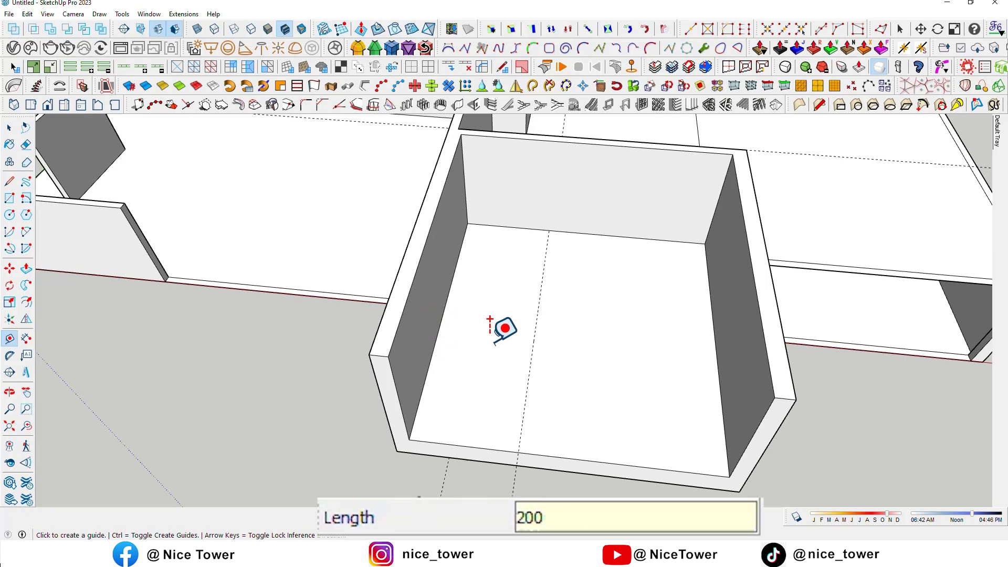
Place floor guides 200 cm and 100 cm from the wall edges
{"action": "key", "text": "Return"}
{"action": "mouse_move", "coordinate": [573, 301]}
{"action": "middle_mouse_down"}
{"action": "mouse_move", "coordinate": [543, 338]}
{"action": "mouse_move", "coordinate": [435, 322]}
{"action": "mouse_move", "coordinate": [356, 338]}
{"action": "mouse_move", "coordinate": [351, 369]}
{"action": "middle_mouse_up"}
{"action": "left_click", "coordinate": [347, 393]}
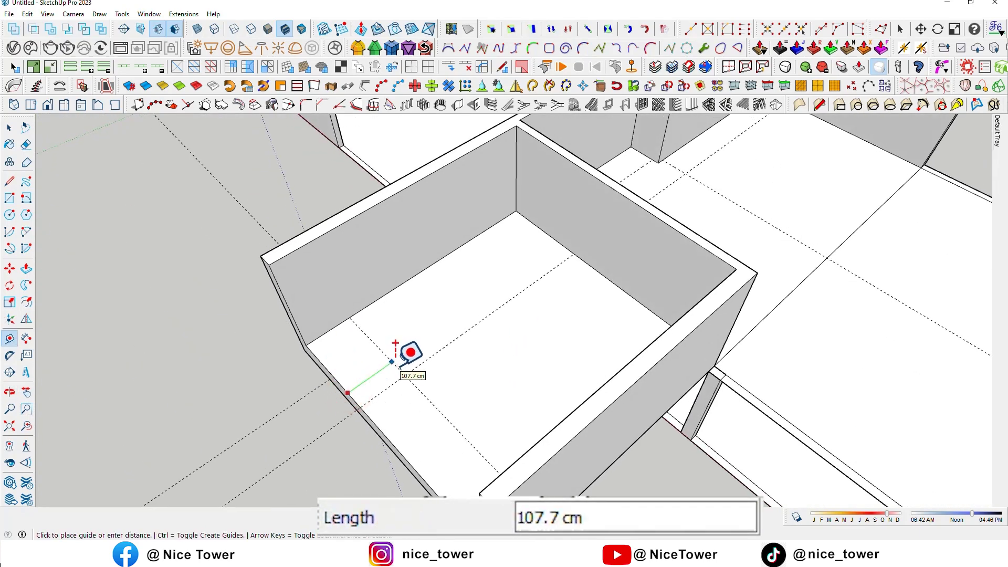
{"action": "type", "text": "00"}
{"action": "key", "text": "Return"}
{"action": "mouse_move", "coordinate": [446, 355]}
{"action": "middle_mouse_down"}
{"action": "mouse_move", "coordinate": [482, 329]}
{"action": "mouse_move", "coordinate": [532, 342]}
{"action": "middle_mouse_up"}
{"action": "scroll", "coordinate": [548, 230], "scroll_direction": "up", "scroll_amount": 3}
{"action": "left_click", "coordinate": [539, 232]}
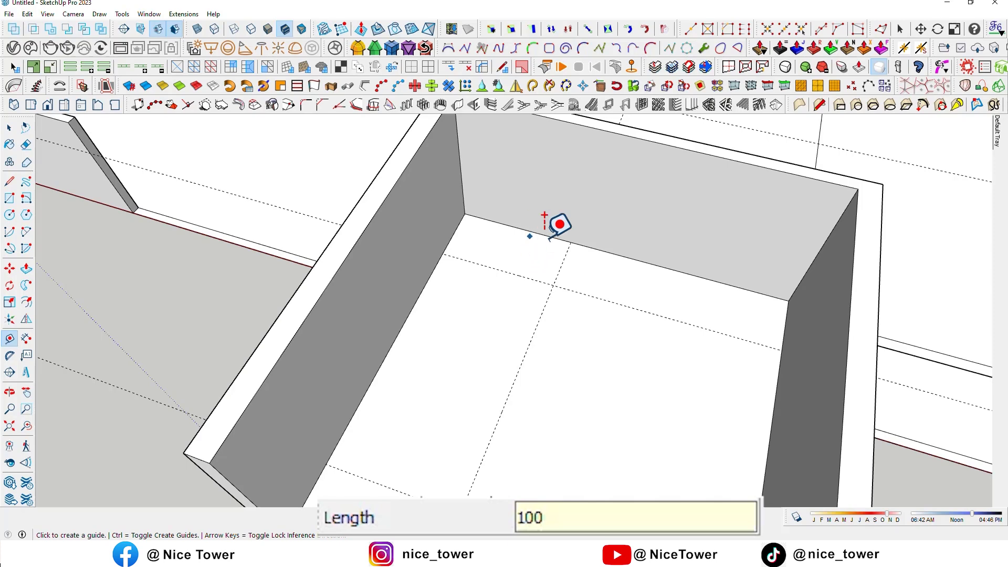
{"action": "scroll", "coordinate": [544, 216], "scroll_direction": "down", "scroll_amount": 3}
{"action": "scroll", "coordinate": [594, 283], "scroll_direction": "up", "scroll_amount": 2}
{"action": "scroll", "coordinate": [594, 327], "scroll_direction": "up", "scroll_amount": 1}
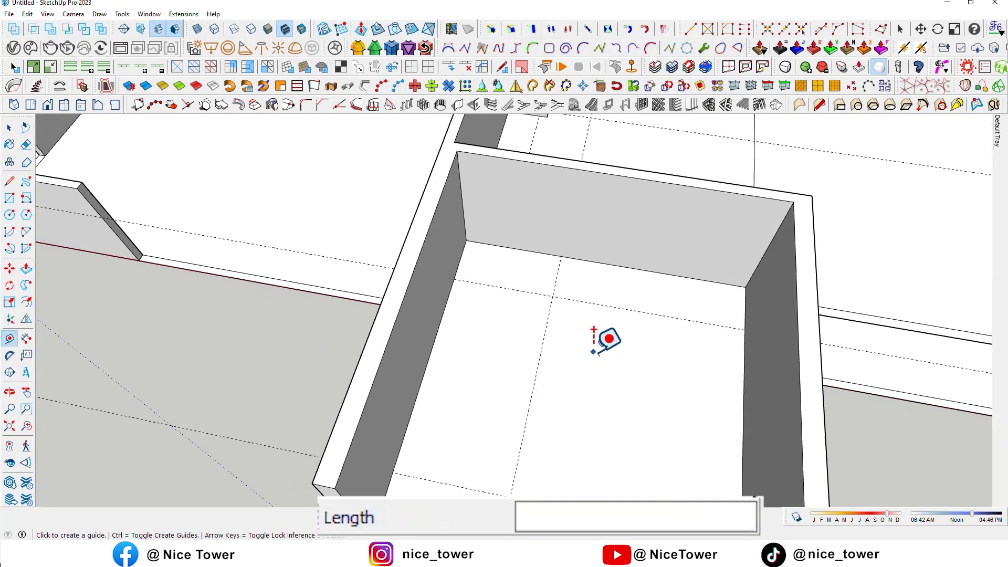
Draw a 400 × 200 cm floor rectangle starting at a guide intersection
{"action": "key", "text": "r"}
{"action": "left_click", "coordinate": [553, 296]}
{"action": "mouse_move", "coordinate": [478, 383]}
{"action": "middle_mouse_down"}
{"action": "mouse_move", "coordinate": [460, 411]}
{"action": "mouse_move", "coordinate": [695, 407]}
{"action": "mouse_move", "coordinate": [686, 412]}
{"action": "middle_mouse_up"}
{"action": "left_click", "coordinate": [460, 416]}
{"action": "scroll", "coordinate": [563, 213], "scroll_direction": "up", "scroll_amount": 2}
{"action": "left_click", "coordinate": [549, 209]}
{"action": "middle_click_drag", "start_coordinate": [604, 378], "coordinate": [590, 321]}
{"action": "key", "text": "Escape"}
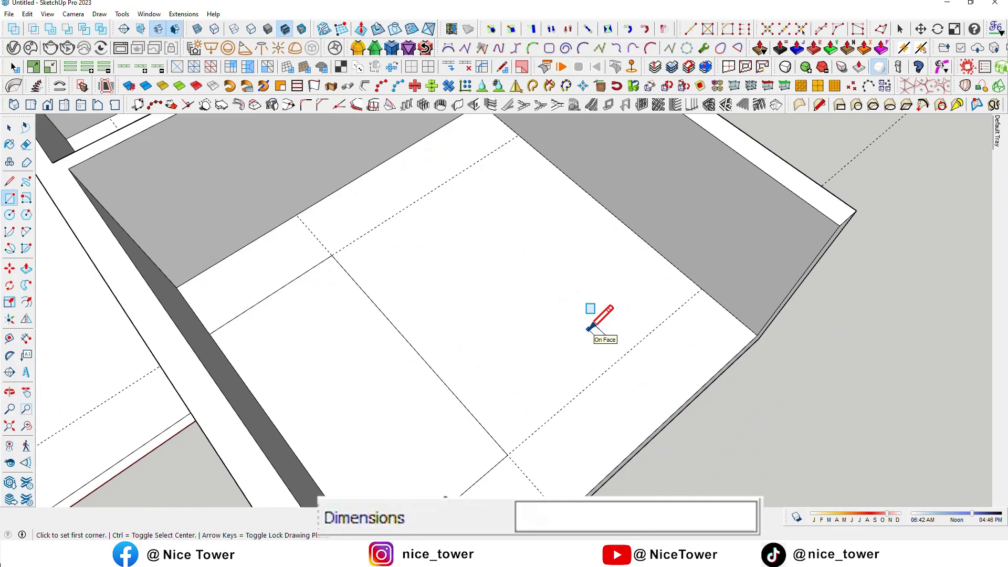
Add two more floor guides, one of them 100 cm from the edge
{"action": "key", "text": "t"}
{"action": "left_click", "coordinate": [623, 355]}
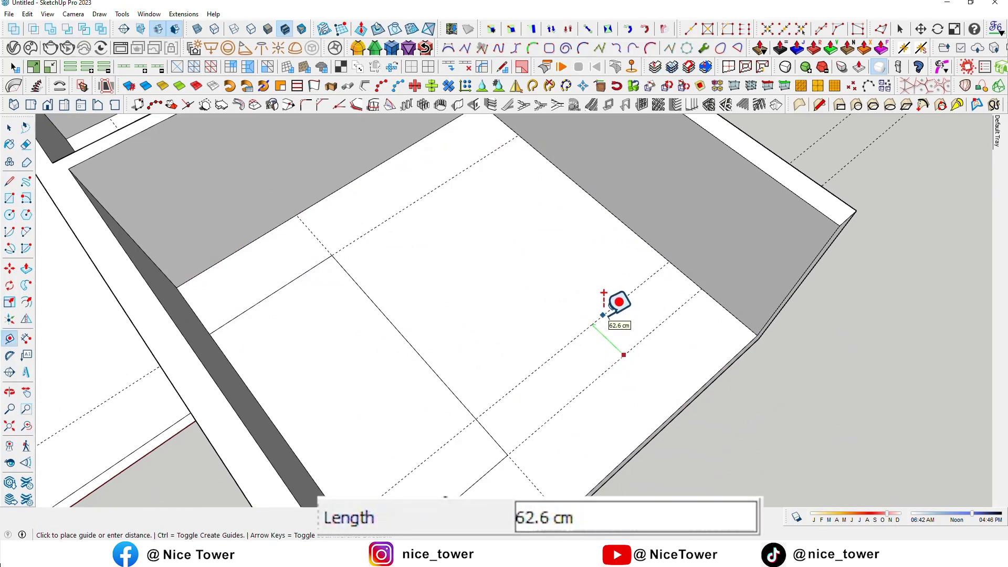
{"action": "key", "text": "Return"}
{"action": "mouse_move", "coordinate": [613, 289]}
{"action": "middle_mouse_down"}
{"action": "mouse_move", "coordinate": [581, 331]}
{"action": "mouse_move", "coordinate": [529, 356]}
{"action": "mouse_move", "coordinate": [696, 389]}
{"action": "mouse_move", "coordinate": [501, 368]}
{"action": "middle_mouse_up"}
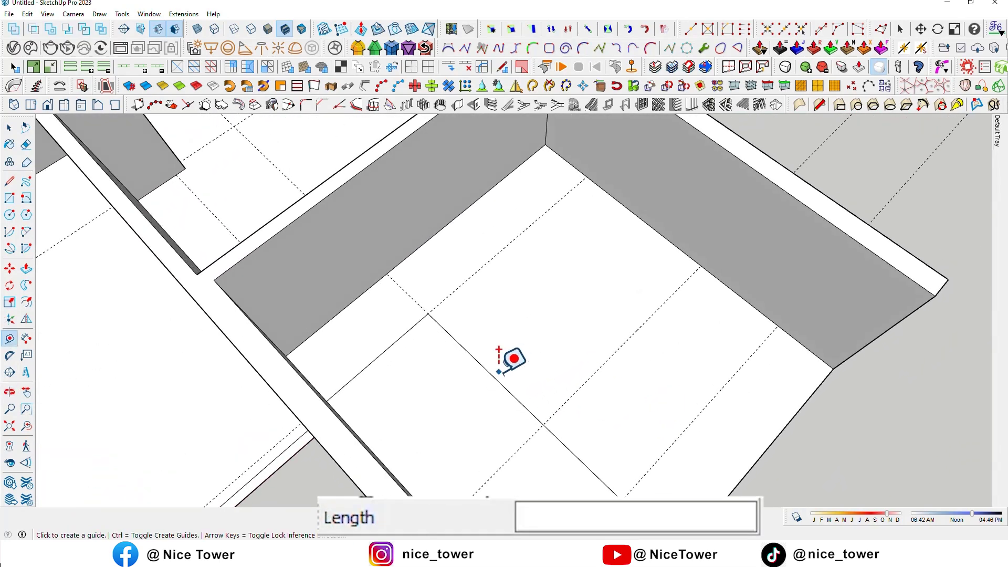
{"action": "left_click", "coordinate": [492, 376]}
{"action": "type", "text": "0"}
{"action": "key", "text": "Return"}
Draw a 250 × 270 cm floor rectangle between the guides
{"action": "key", "text": "r"}
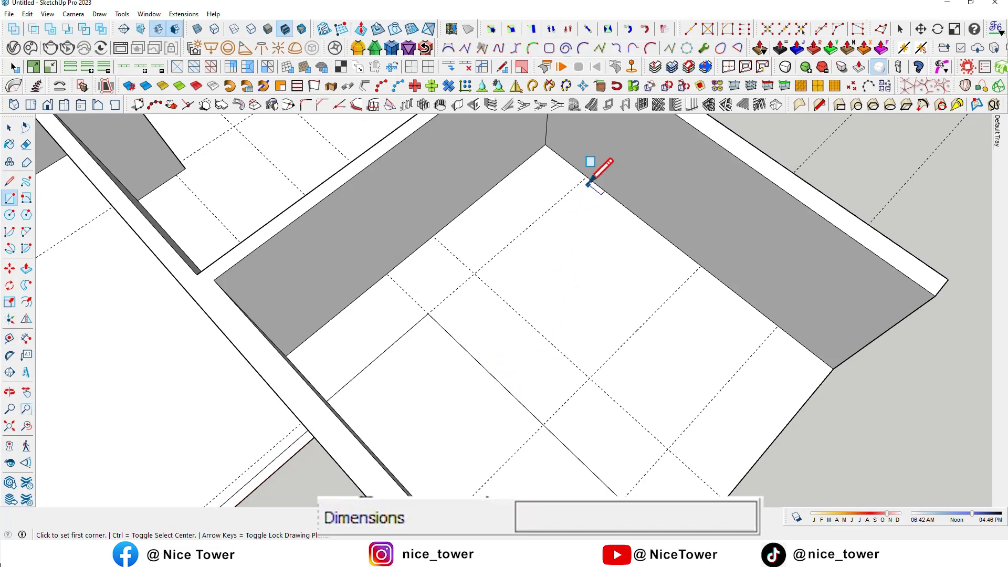
{"action": "left_click", "coordinate": [584, 178]}
{"action": "left_click", "coordinate": [588, 376]}
{"action": "mouse_move", "coordinate": [588, 376]}
{"action": "middle_mouse_down"}
{"action": "mouse_move", "coordinate": [658, 413]}
{"action": "mouse_move", "coordinate": [515, 344]}
{"action": "mouse_move", "coordinate": [648, 401]}
{"action": "mouse_move", "coordinate": [704, 465]}
{"action": "mouse_move", "coordinate": [720, 281]}
{"action": "mouse_move", "coordinate": [646, 395]}
{"action": "middle_mouse_up"}
Place a guide 80 cm up the wall from the floor edge
{"action": "key", "text": "f"}
{"action": "key", "text": "t"}
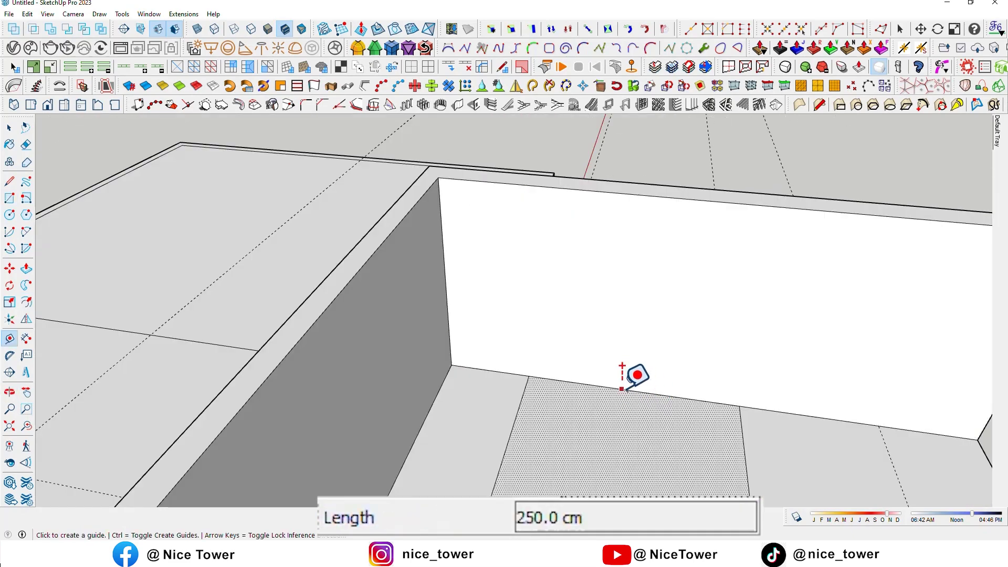
{"action": "left_click", "coordinate": [621, 389]}
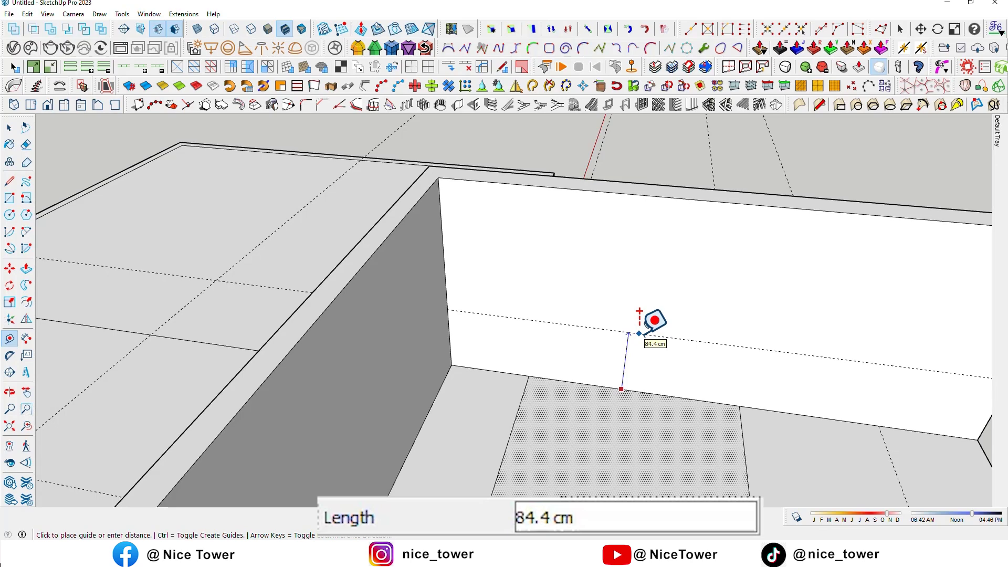
{"action": "key", "text": "Return"}
{"action": "mouse_move", "coordinate": [672, 353]}
{"action": "middle_mouse_down"}
{"action": "mouse_move", "coordinate": [681, 349]}
{"action": "mouse_move", "coordinate": [671, 352]}
{"action": "middle_mouse_up"}
Draw a 250 cm vertical line and a wall rectangle down to the 80 cm guide
{"action": "key", "text": "l"}
{"action": "left_click", "coordinate": [521, 397]}
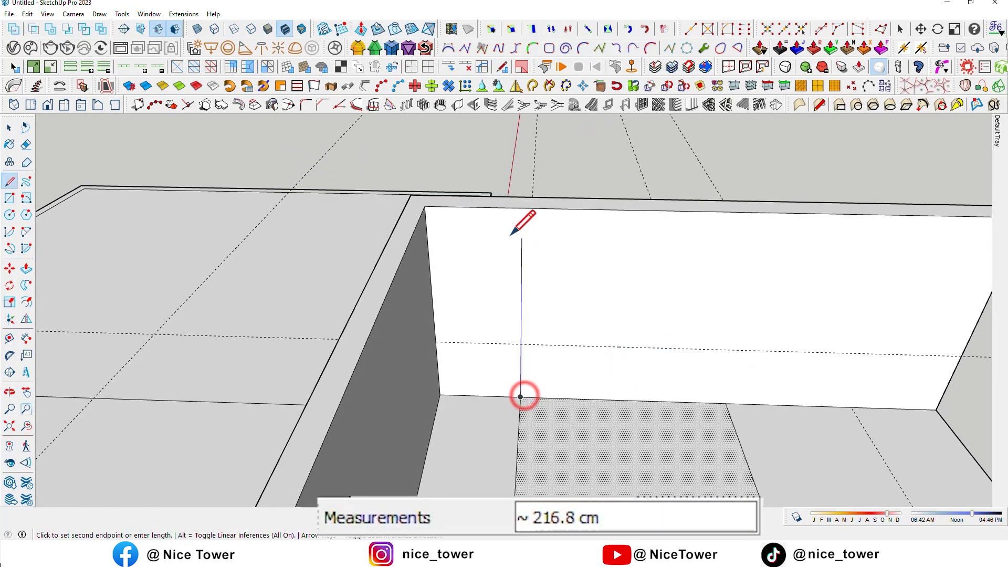
{"action": "middle_click_drag", "start_coordinate": [636, 239], "coordinate": [589, 359]}
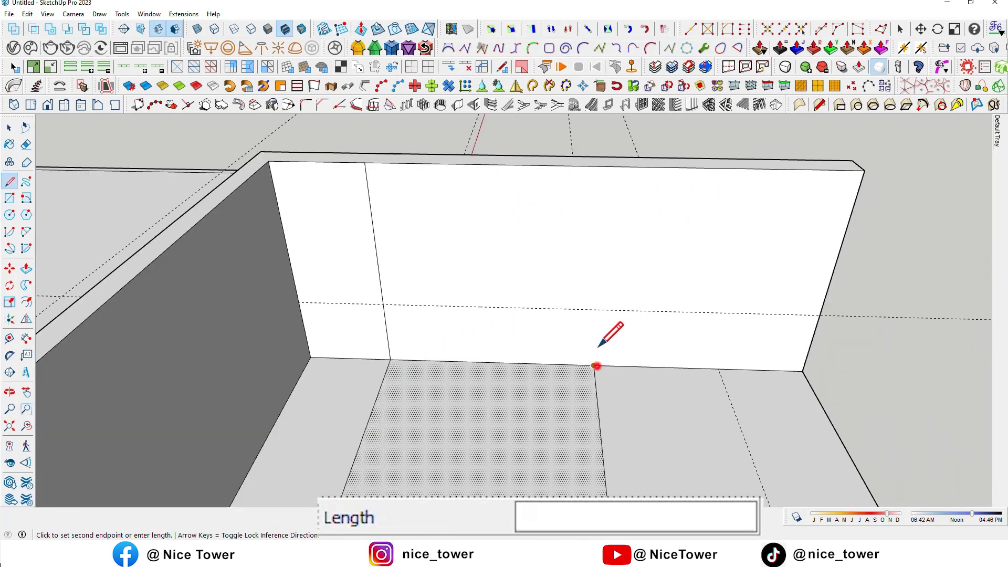
{"action": "left_click", "coordinate": [611, 164]}
{"action": "middle_click_drag", "start_coordinate": [535, 236], "coordinate": [590, 236], "text": "shift"}
{"action": "key", "text": "r"}
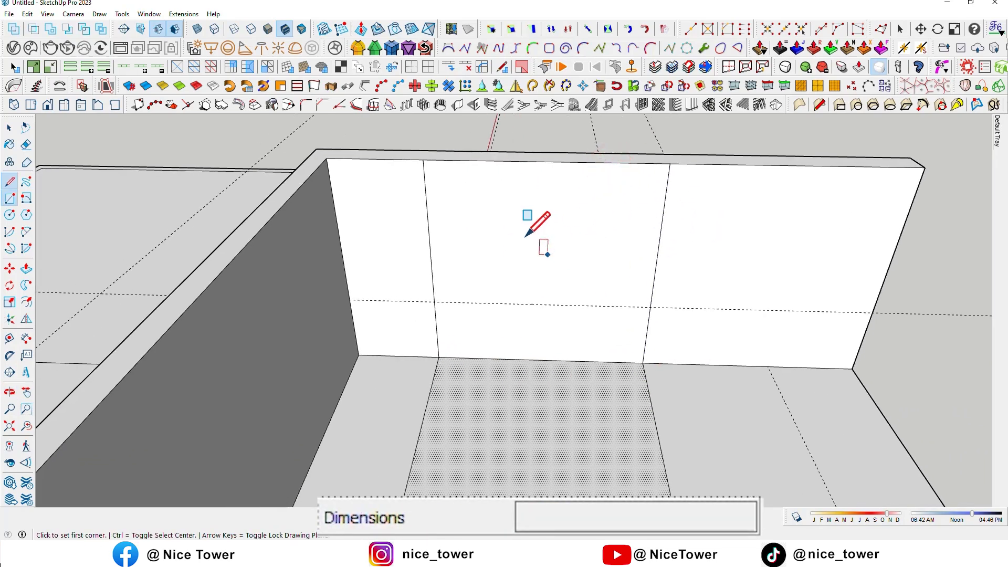
{"action": "left_click", "coordinate": [423, 160]}
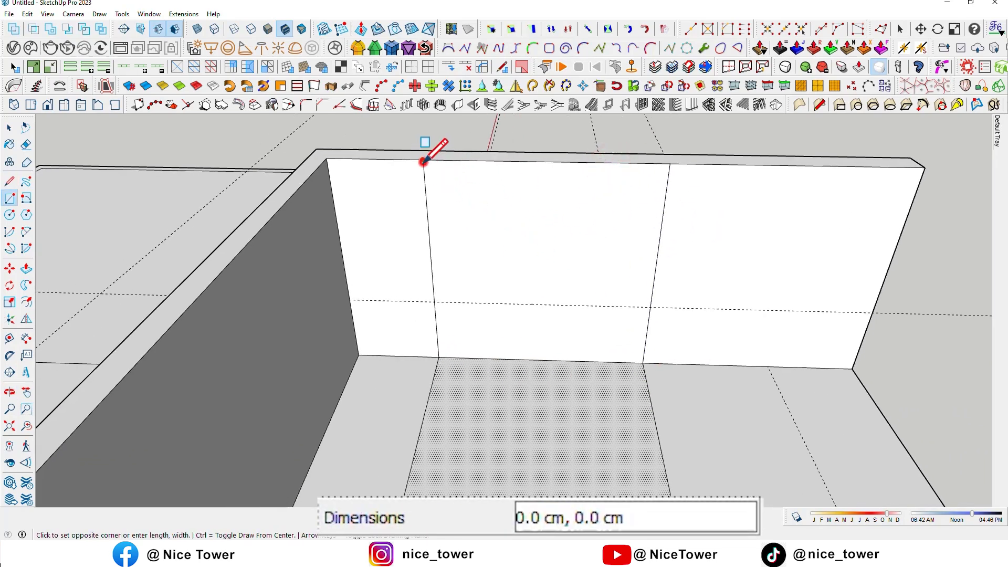
{"action": "left_click", "coordinate": [650, 306]}
{"action": "middle_click_drag", "start_coordinate": [592, 315], "coordinate": [567, 336]}
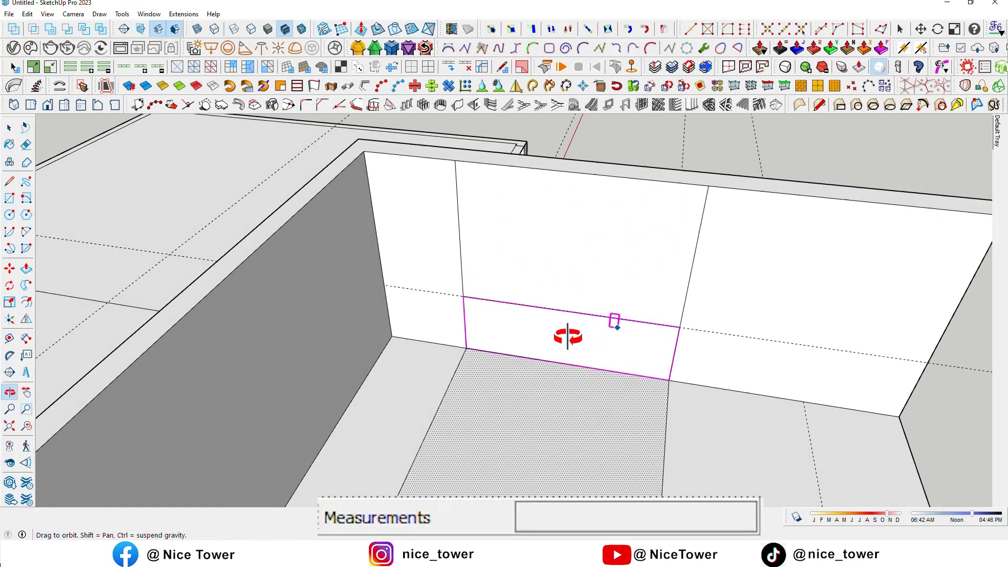
Push the wall rectangle 30 cm through to cut the opening
{"action": "key", "text": "p"}
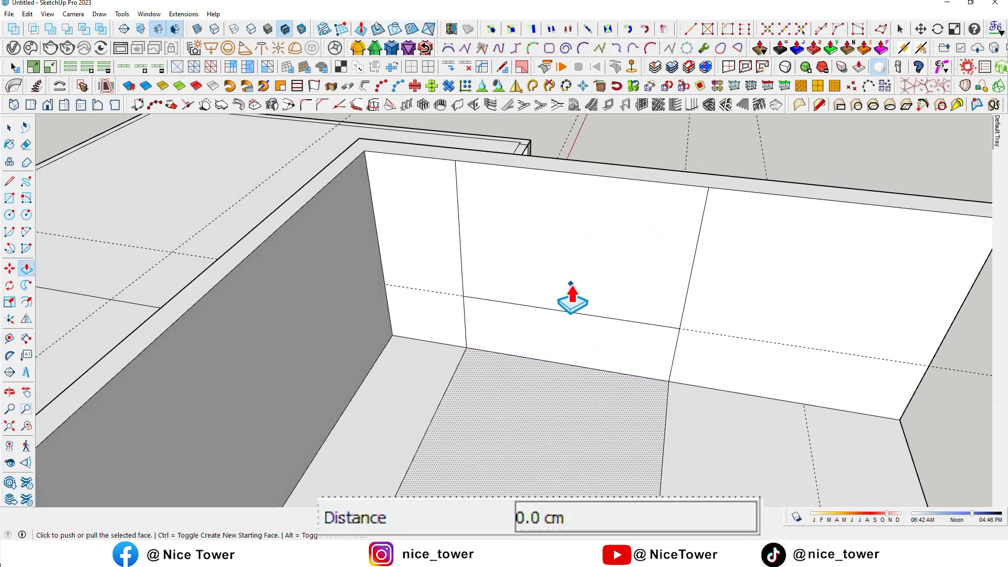
{"action": "left_click", "coordinate": [593, 259]}
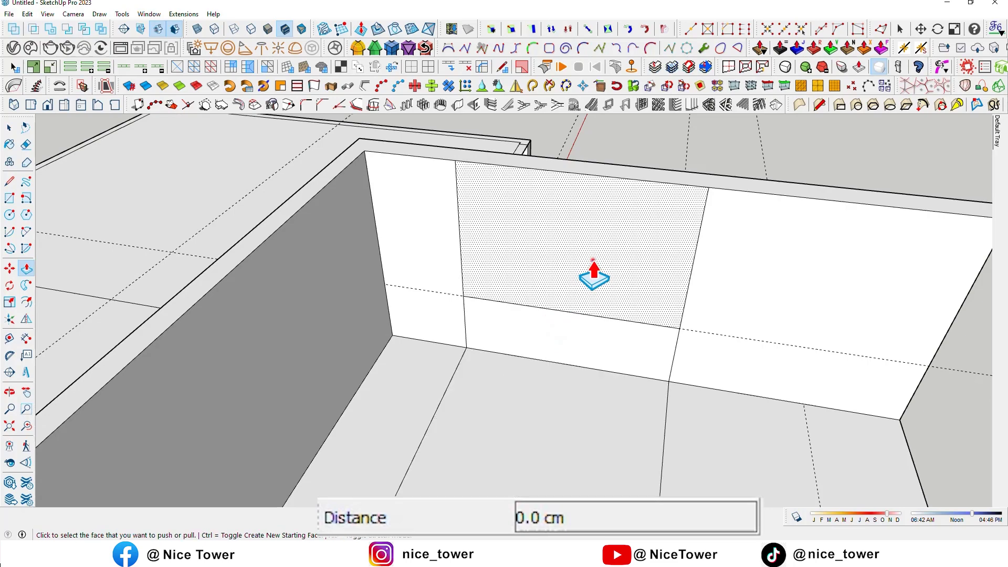
{"action": "left_click", "coordinate": [642, 227]}
{"action": "mouse_move", "coordinate": [642, 225]}
{"action": "middle_mouse_down"}
{"action": "mouse_move", "coordinate": [641, 213]}
{"action": "mouse_move", "coordinate": [489, 315]}
{"action": "mouse_move", "coordinate": [481, 309]}
{"action": "mouse_move", "coordinate": [541, 370]}
{"action": "middle_mouse_up"}
Push the floor face 20 cm
{"action": "left_click", "coordinate": [541, 368]}
{"action": "type", "text": "20"}
{"action": "key", "text": "Return"}
{"action": "scroll", "coordinate": [541, 363], "scroll_direction": "down", "scroll_amount": 5}
{"action": "mouse_move", "coordinate": [547, 341]}
{"action": "middle_mouse_down"}
{"action": "mouse_move", "coordinate": [504, 367]}
{"action": "mouse_move", "coordinate": [505, 356]}
{"action": "mouse_move", "coordinate": [457, 396]}
{"action": "mouse_move", "coordinate": [475, 367]}
{"action": "middle_mouse_up"}
{"action": "scroll", "coordinate": [480, 331], "scroll_direction": "up", "scroll_amount": 5}
Offset the floor face 10 cm inward to form a border
{"action": "key", "text": "f"}
{"action": "left_click", "coordinate": [485, 348]}
{"action": "type", "text": "10"}
{"action": "key", "text": "Return"}
{"action": "scroll", "coordinate": [484, 354], "scroll_direction": "up", "scroll_amount": 2}
{"action": "middle_click_drag", "start_coordinate": [473, 304], "coordinate": [483, 347]}
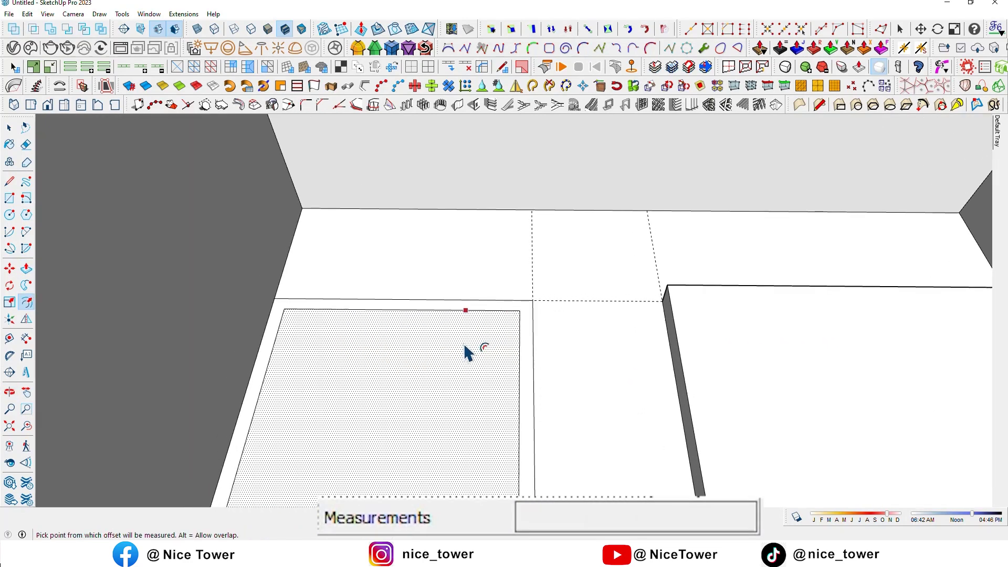
Add a guide and draw a 10 cm line across the border
{"action": "key", "text": "t"}
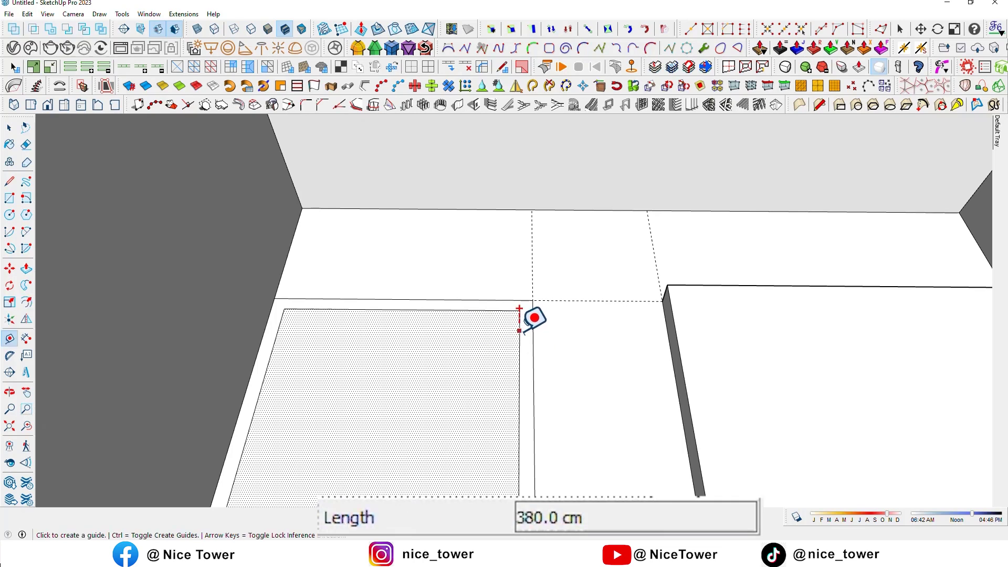
{"action": "left_click", "coordinate": [519, 330]}
{"action": "left_click", "coordinate": [412, 306]}
{"action": "middle_click_drag", "start_coordinate": [412, 306], "coordinate": [484, 322]}
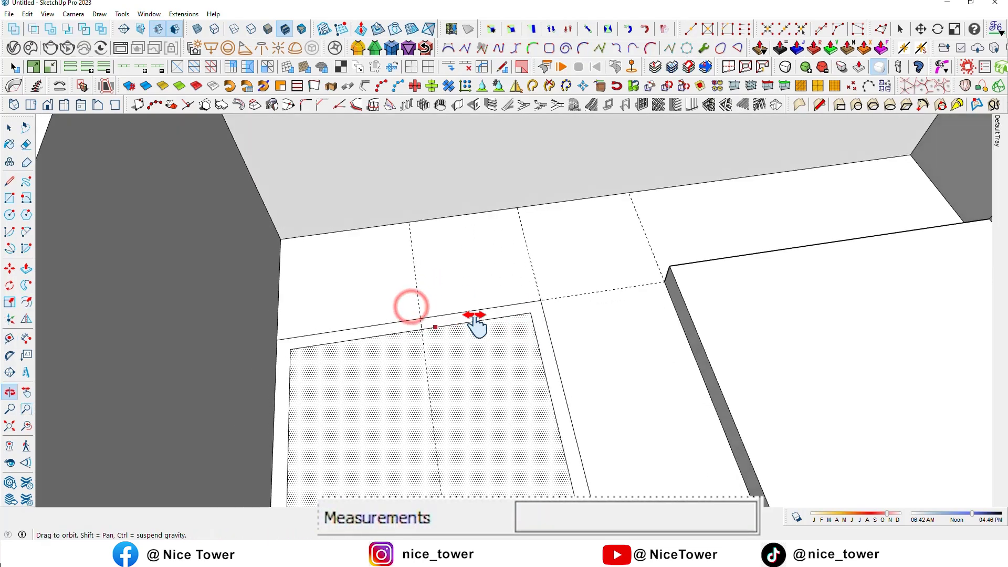
{"action": "key", "text": "l"}
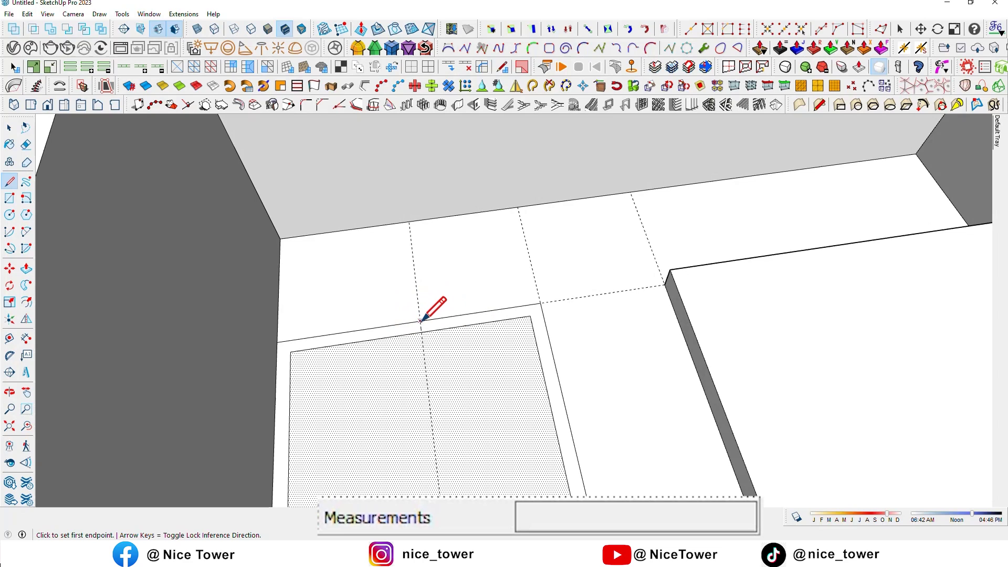
{"action": "left_click", "coordinate": [420, 320]}
{"action": "type", "text": "10"}
{"action": "key", "text": "Return"}
{"action": "scroll", "coordinate": [423, 332], "scroll_direction": "down", "scroll_amount": 2}
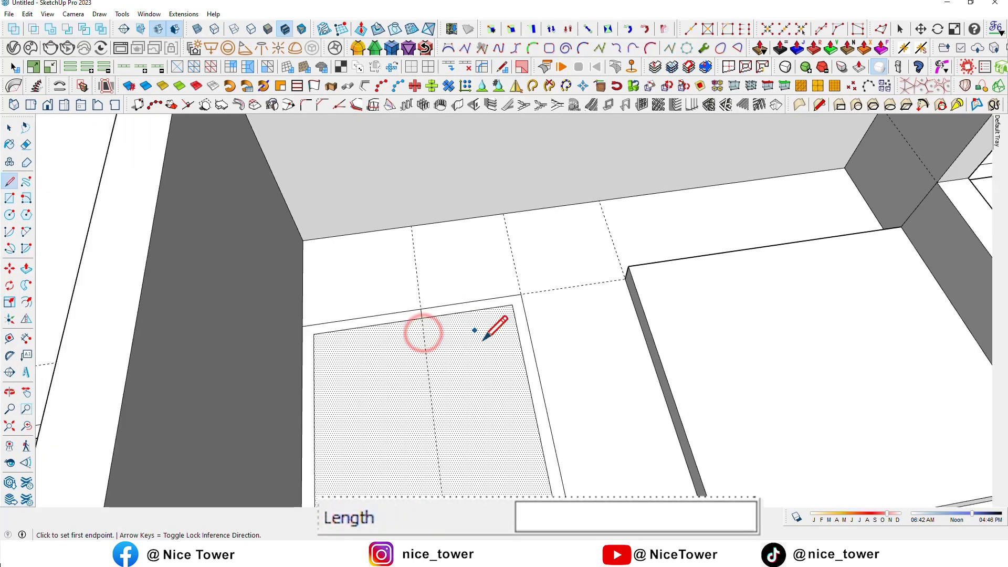
Push the inner floor face down to sink a recess inside the border
{"action": "key", "text": "p"}
{"action": "left_click", "coordinate": [532, 386]}
{"action": "scroll", "coordinate": [525, 357], "scroll_direction": "down", "scroll_amount": 1}
{"action": "left_click", "coordinate": [520, 331]}
{"action": "mouse_move", "coordinate": [471, 323]}
{"action": "middle_mouse_down"}
{"action": "mouse_move", "coordinate": [484, 383]}
{"action": "mouse_move", "coordinate": [462, 401]}
{"action": "mouse_move", "coordinate": [522, 388]}
{"action": "middle_mouse_up"}
Raise the interior wall to 250 cm
{"action": "key", "text": "l"}
{"action": "scroll", "coordinate": [552, 338], "scroll_direction": "up", "scroll_amount": 3}
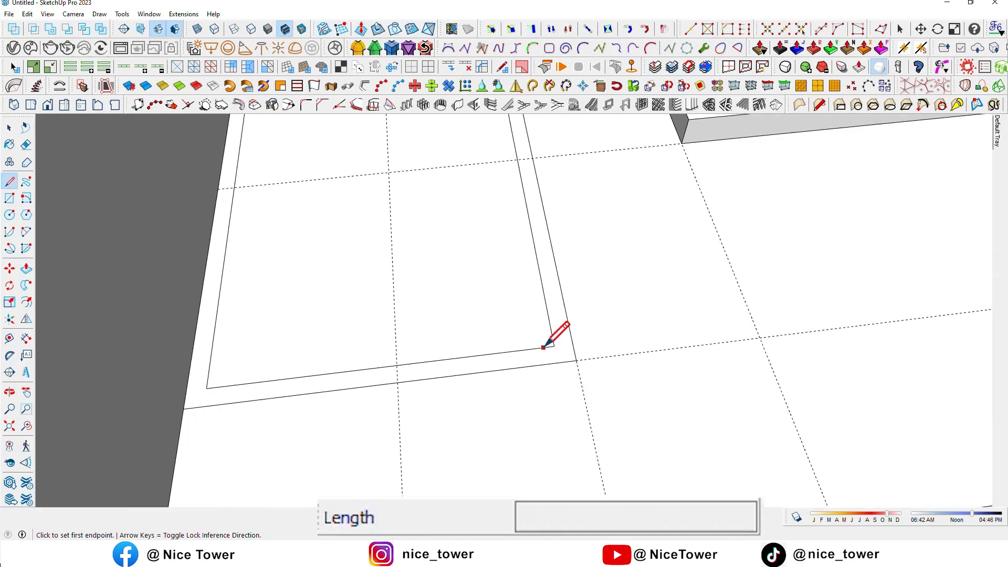
{"action": "mouse_move", "coordinate": [567, 370]}
{"action": "middle_mouse_down"}
{"action": "mouse_move", "coordinate": [574, 382]}
{"action": "mouse_move", "coordinate": [597, 366]}
{"action": "mouse_move", "coordinate": [292, 303]}
{"action": "mouse_move", "coordinate": [601, 288]}
{"action": "mouse_move", "coordinate": [342, 445]}
{"action": "mouse_move", "coordinate": [461, 450]}
{"action": "mouse_move", "coordinate": [608, 407]}
{"action": "mouse_move", "coordinate": [495, 432]}
{"action": "mouse_move", "coordinate": [525, 472]}
{"action": "mouse_move", "coordinate": [540, 449]}
{"action": "mouse_move", "coordinate": [522, 386]}
{"action": "mouse_move", "coordinate": [512, 415]}
{"action": "middle_mouse_up"}
{"action": "key", "text": "p"}
{"action": "type", "text": "250"}
{"action": "key", "text": "Return"}
Cut a 370×250 cm rectangle into the wall and push it in 20 cm
{"action": "key", "text": "r"}
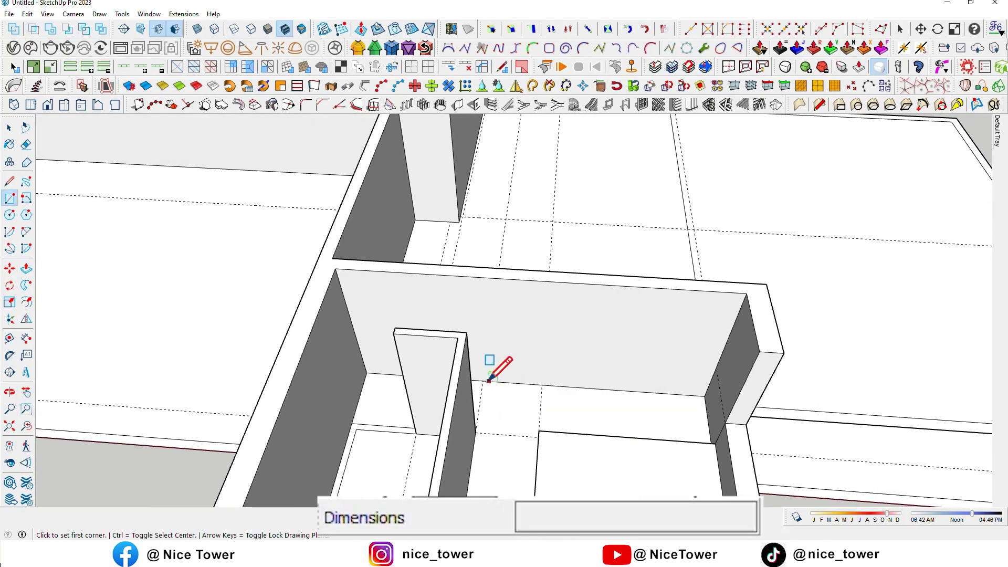
{"action": "scroll", "coordinate": [486, 376], "scroll_direction": "up", "scroll_amount": 3}
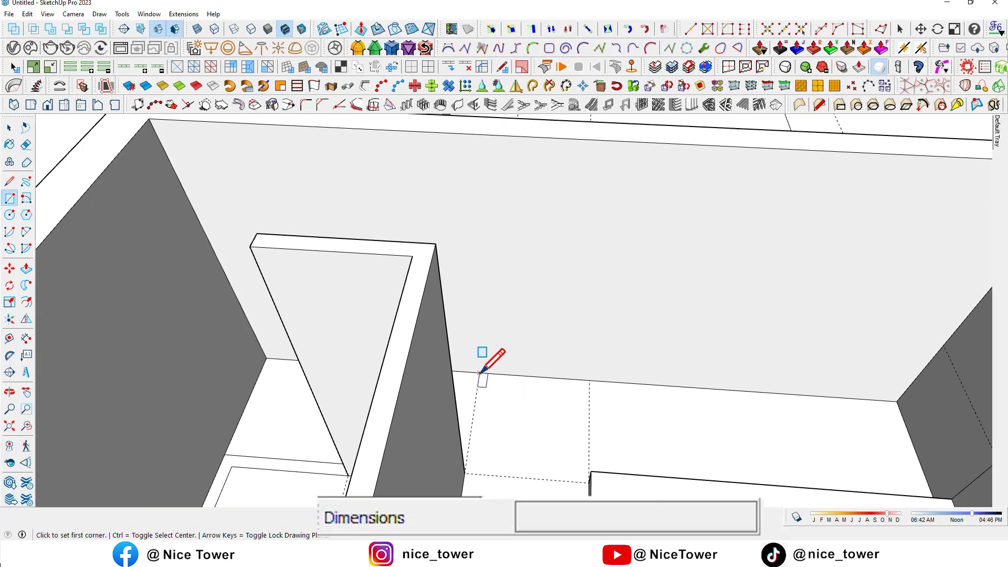
{"action": "left_click", "coordinate": [480, 374]}
{"action": "scroll", "coordinate": [677, 315], "scroll_direction": "down", "scroll_amount": 3}
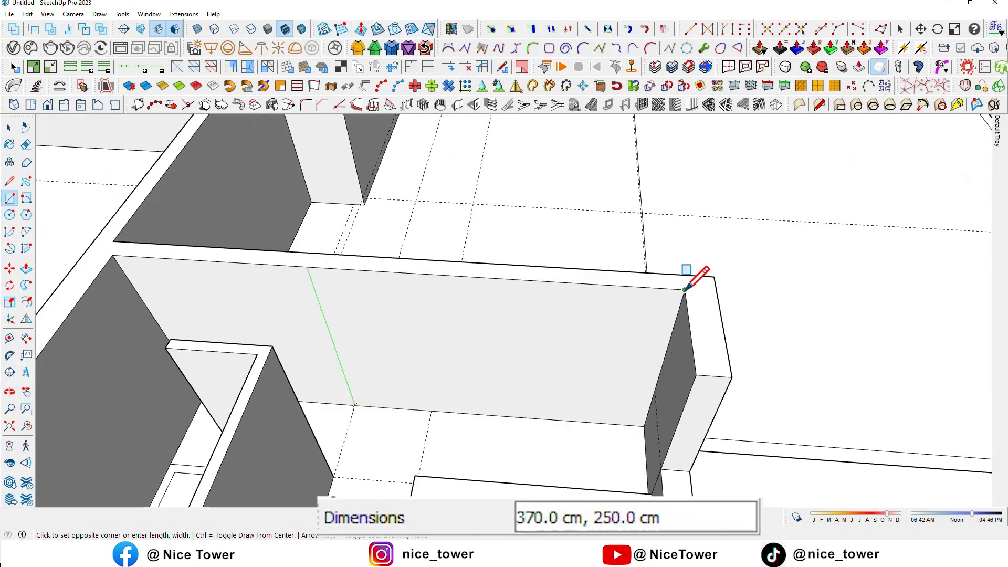
{"action": "left_click", "coordinate": [686, 289]}
{"action": "mouse_move", "coordinate": [686, 288]}
{"action": "middle_mouse_down"}
{"action": "mouse_move", "coordinate": [630, 327]}
{"action": "mouse_move", "coordinate": [669, 261]}
{"action": "mouse_move", "coordinate": [557, 297]}
{"action": "mouse_move", "coordinate": [423, 310]}
{"action": "mouse_move", "coordinate": [406, 331]}
{"action": "middle_mouse_up"}
{"action": "key", "text": "p"}
{"action": "left_click", "coordinate": [586, 338]}
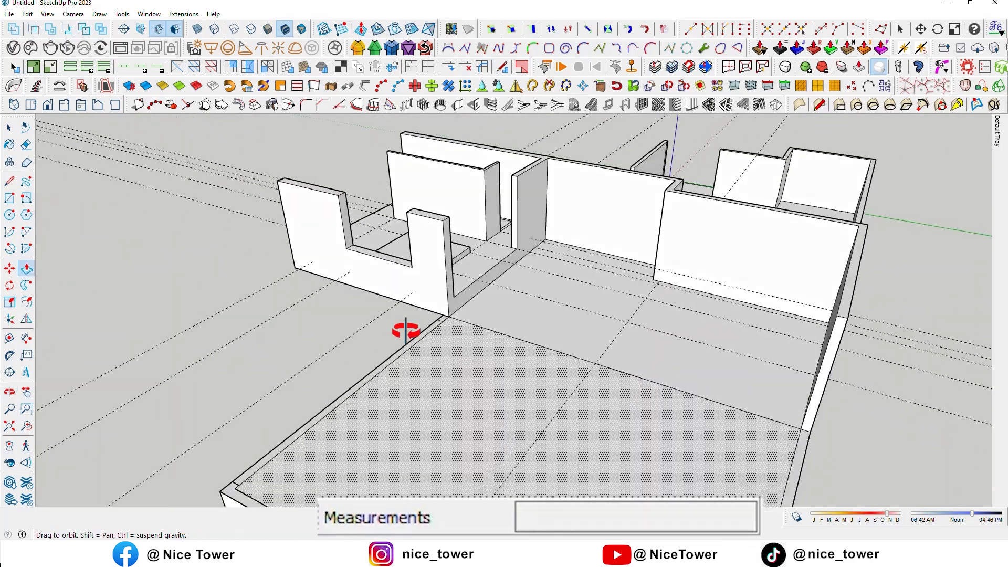
{"action": "scroll", "coordinate": [406, 331], "scroll_direction": "up", "scroll_amount": 5}
Draw a 210 cm line and raise the floor strip into a 440 cm tall wall
{"action": "key", "text": "l"}
{"action": "left_click", "coordinate": [566, 329]}
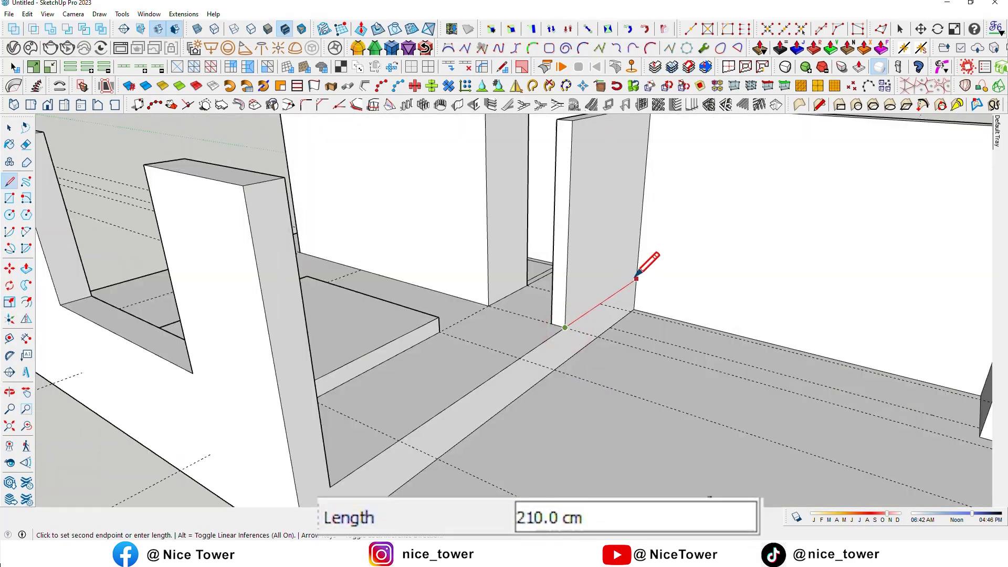
{"action": "key", "text": "p"}
{"action": "left_click", "coordinate": [523, 411]}
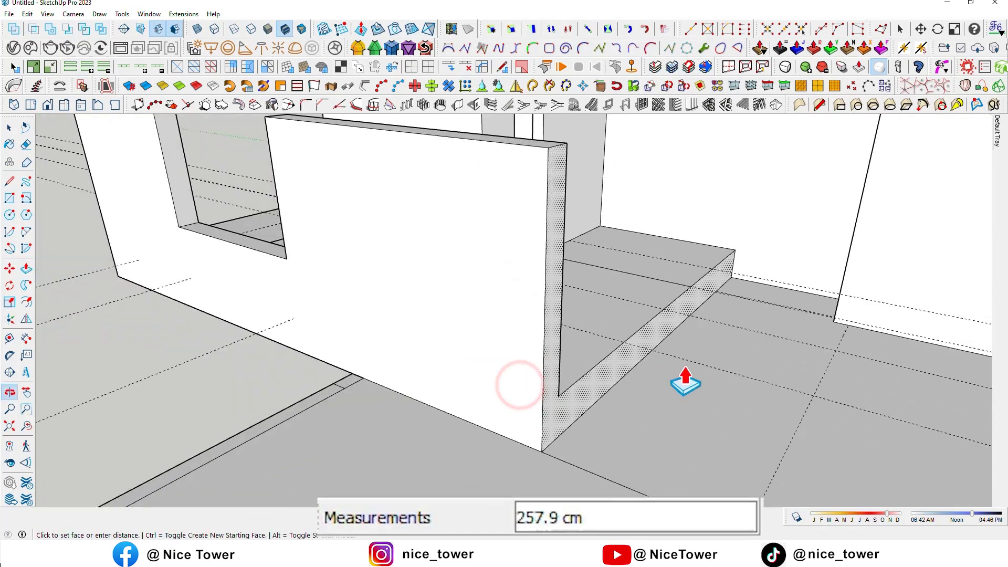
{"action": "left_click", "coordinate": [802, 427]}
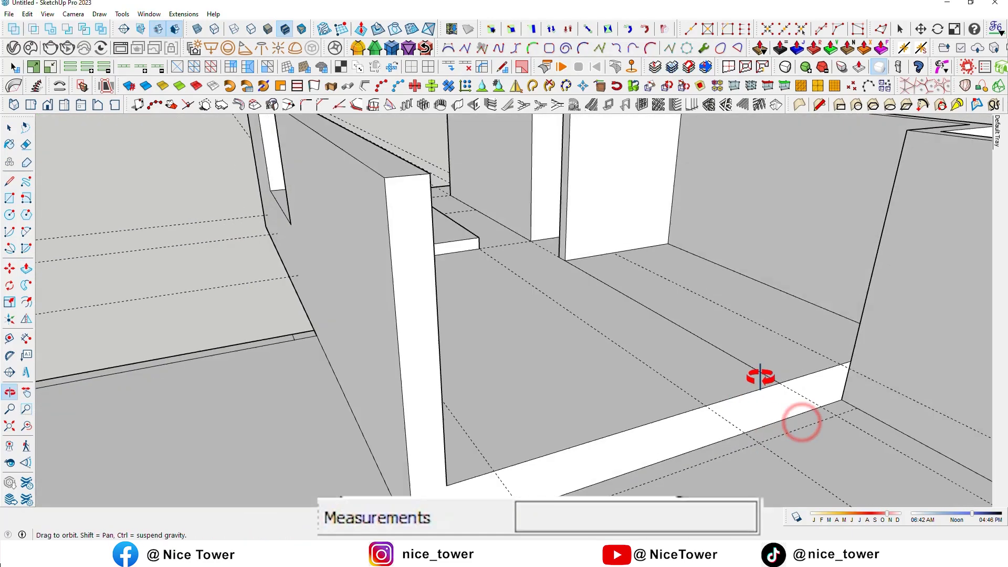
{"action": "middle_click_drag", "start_coordinate": [800, 419], "coordinate": [514, 340]}
{"action": "mouse_move", "coordinate": [513, 416]}
{"action": "middle_mouse_down"}
{"action": "mouse_move", "coordinate": [652, 275]}
{"action": "mouse_move", "coordinate": [822, 427]}
{"action": "mouse_move", "coordinate": [344, 417]}
{"action": "mouse_move", "coordinate": [792, 387]}
{"action": "mouse_move", "coordinate": [699, 443]}
{"action": "mouse_move", "coordinate": [781, 521]}
{"action": "mouse_move", "coordinate": [558, 456]}
{"action": "mouse_move", "coordinate": [736, 468]}
{"action": "mouse_move", "coordinate": [782, 405]}
{"action": "mouse_move", "coordinate": [653, 394]}
{"action": "mouse_move", "coordinate": [637, 378]}
{"action": "mouse_move", "coordinate": [792, 412]}
{"action": "mouse_move", "coordinate": [706, 410]}
{"action": "mouse_move", "coordinate": [620, 322]}
{"action": "mouse_move", "coordinate": [680, 376]}
{"action": "middle_mouse_up"}
Place Tape Measure guides 120 cm and 300 cm from the floor edges
{"action": "key", "text": "t"}
{"action": "left_click", "coordinate": [681, 376]}
{"action": "left_click", "coordinate": [624, 479]}
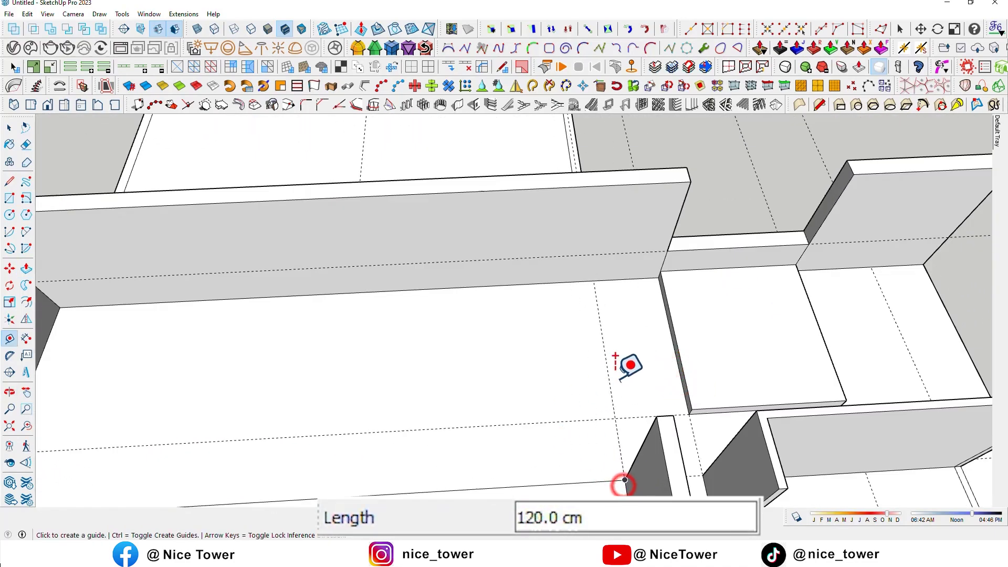
{"action": "left_click", "coordinate": [608, 374]}
{"action": "type", "text": "300"}
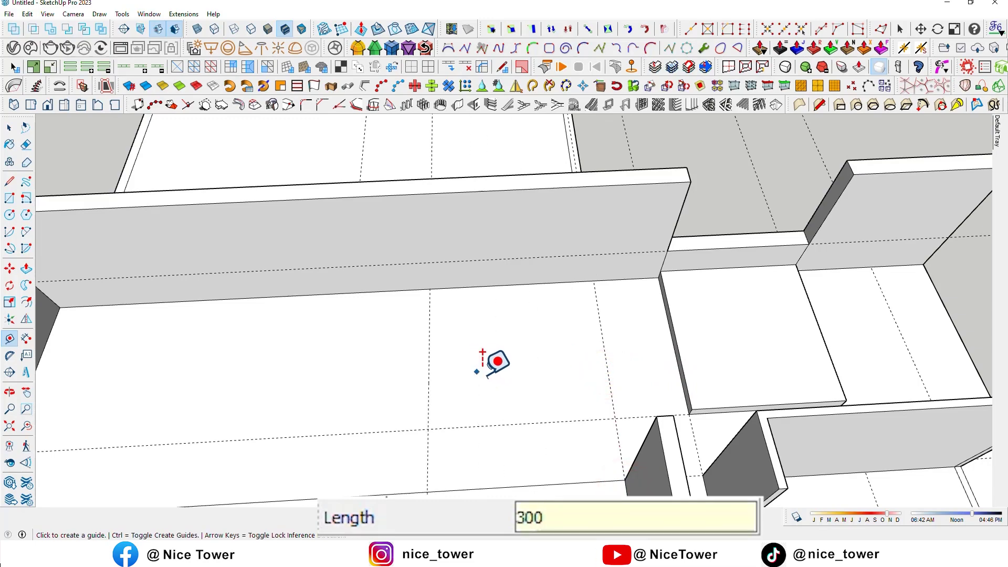
{"action": "key", "text": "Return"}
{"action": "mouse_move", "coordinate": [477, 371]}
{"action": "middle_mouse_down"}
{"action": "mouse_move", "coordinate": [181, 421]}
{"action": "mouse_move", "coordinate": [450, 387]}
{"action": "mouse_move", "coordinate": [509, 399]}
{"action": "mouse_move", "coordinate": [451, 372]}
{"action": "middle_mouse_up"}
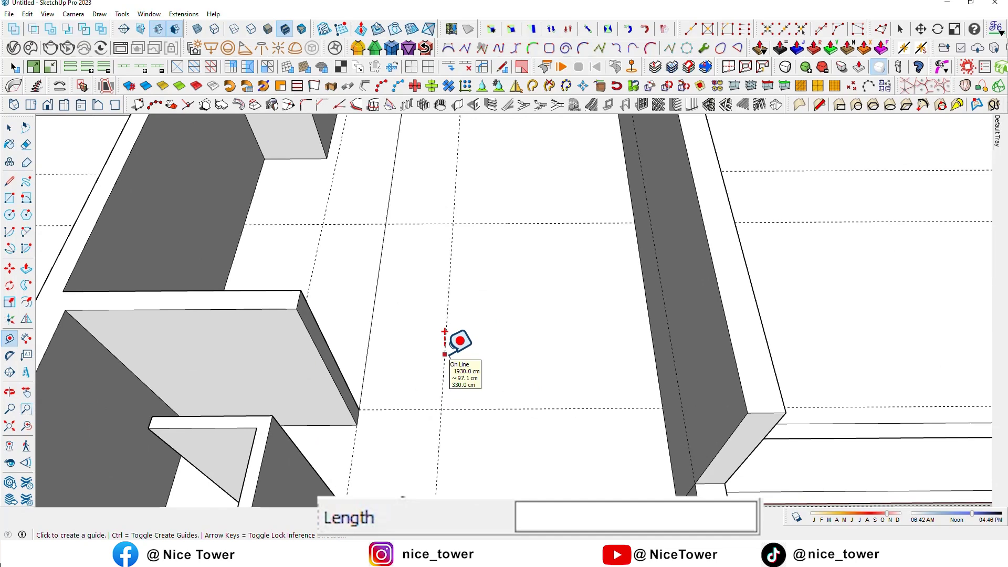
Draw a 300×270 cm rectangle at the guide intersection and offset it 50 cm inward
{"action": "key", "text": "r"}
{"action": "left_click", "coordinate": [454, 223]}
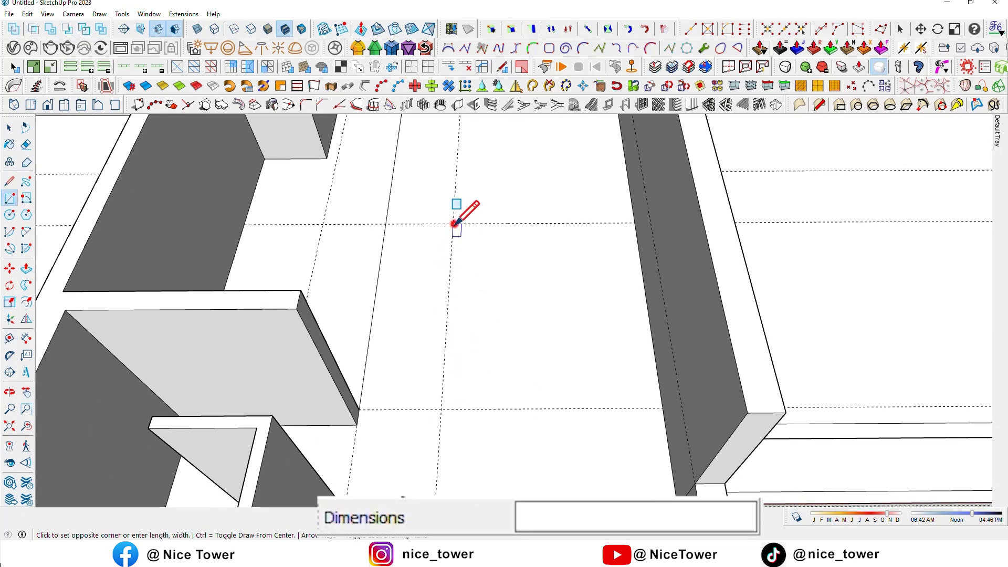
{"action": "type", "text": "300,270"}
{"action": "key", "text": "Return"}
{"action": "mouse_move", "coordinate": [665, 407]}
{"action": "middle_mouse_down"}
{"action": "mouse_move", "coordinate": [574, 423]}
{"action": "mouse_move", "coordinate": [565, 415]}
{"action": "middle_mouse_up"}
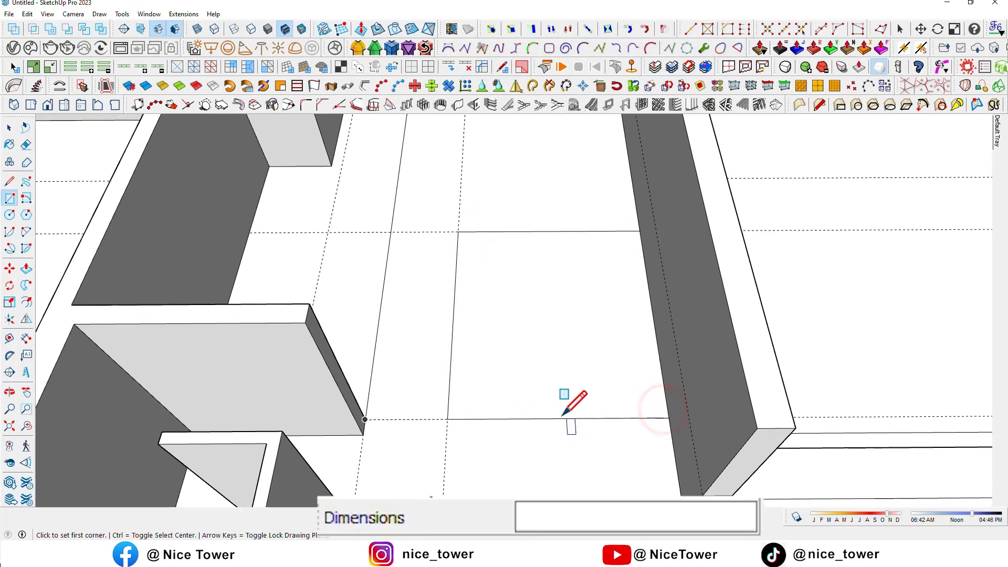
{"action": "key", "text": "f"}
{"action": "left_click", "coordinate": [464, 332]}
{"action": "type", "text": "50"}
{"action": "key", "text": "Return"}
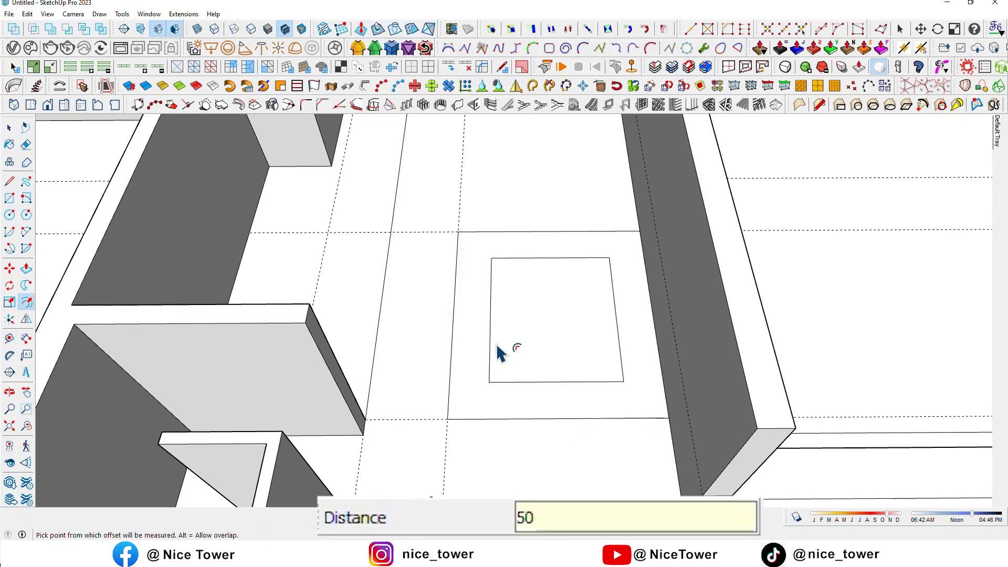
Draw two 50 cm closing lines and erase the inner edge to form a hook-shaped outline
{"action": "key", "text": "l"}
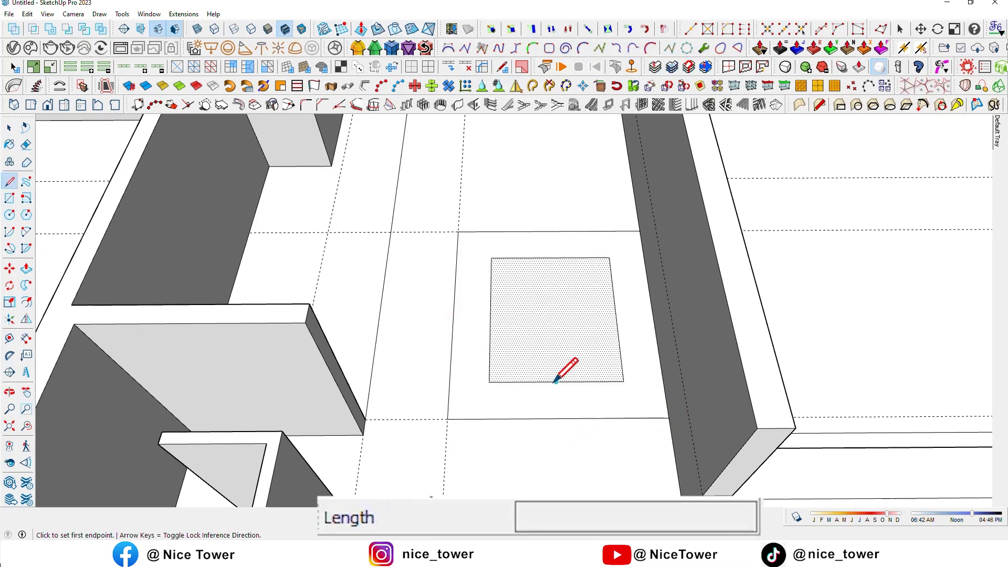
{"action": "left_click", "coordinate": [556, 382]}
{"action": "left_click", "coordinate": [557, 419]}
{"action": "mouse_move", "coordinate": [560, 423]}
{"action": "middle_mouse_down"}
{"action": "mouse_move", "coordinate": [486, 415]}
{"action": "mouse_move", "coordinate": [526, 400]}
{"action": "middle_mouse_up"}
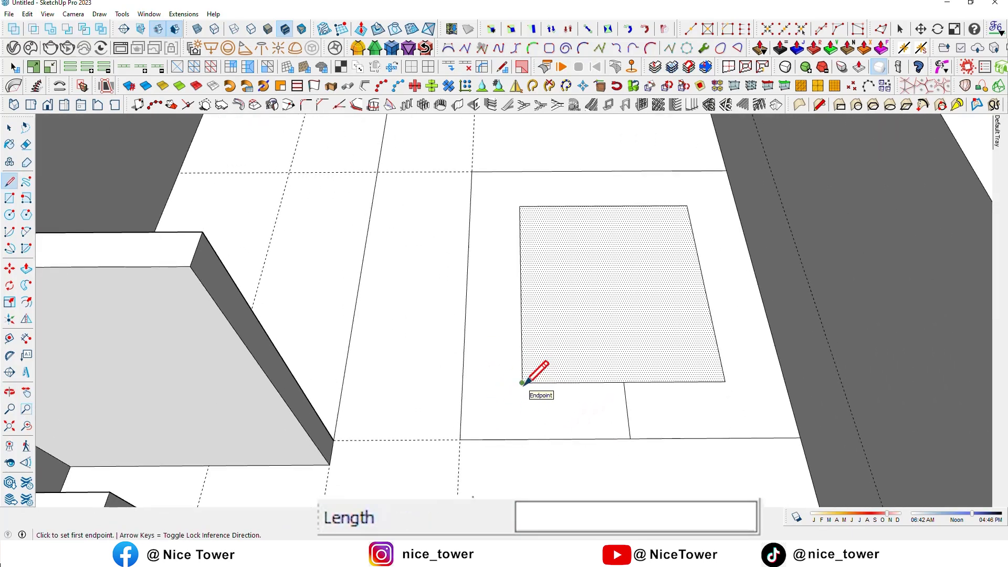
{"action": "left_click", "coordinate": [523, 383]}
{"action": "left_click", "coordinate": [523, 440]}
{"action": "left_click", "coordinate": [604, 383]}
{"action": "middle_click_drag", "start_coordinate": [606, 433], "coordinate": [604, 455]}
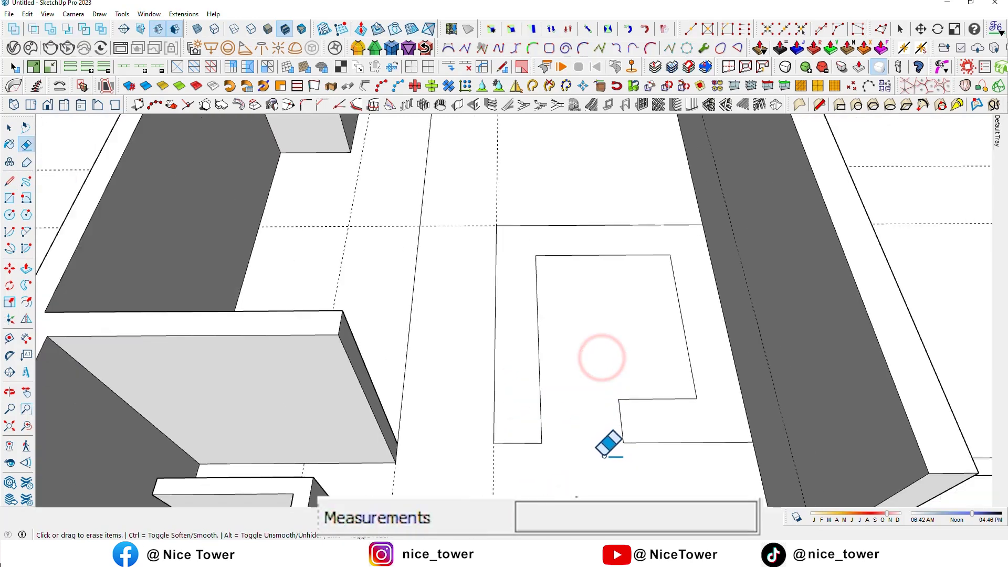
Raise the hook-shaped outline into an 80 cm tall wall
{"action": "key", "text": "p"}
{"action": "left_click", "coordinate": [695, 421]}
{"action": "type", "text": "80"}
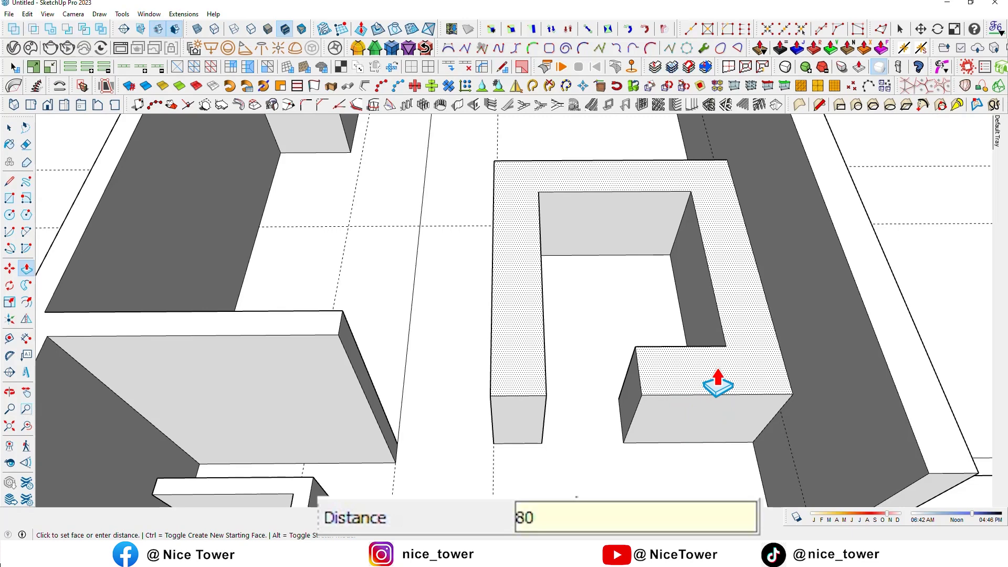
{"action": "key", "text": "Return"}
{"action": "middle_click_drag", "start_coordinate": [703, 448], "coordinate": [707, 444]}
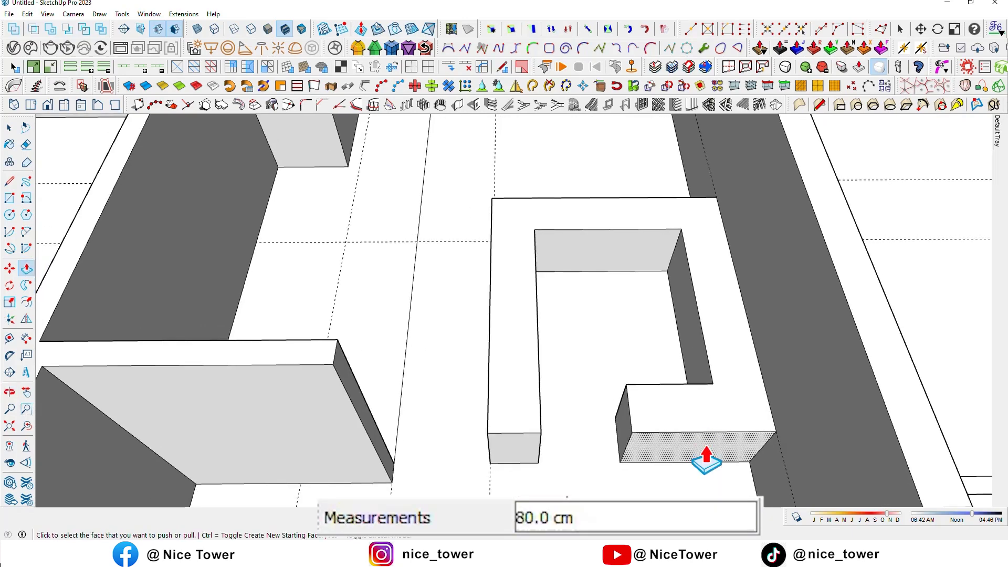
Split off a 50 cm end section of the wall top and raise it to 170 cm
{"action": "key", "text": "l"}
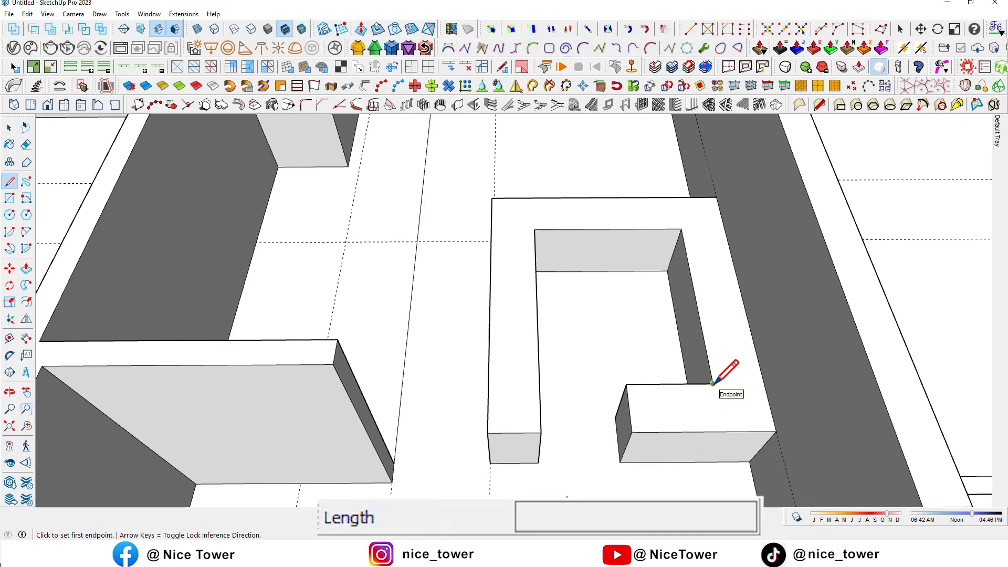
{"action": "left_click", "coordinate": [714, 383]}
{"action": "left_click", "coordinate": [723, 433]}
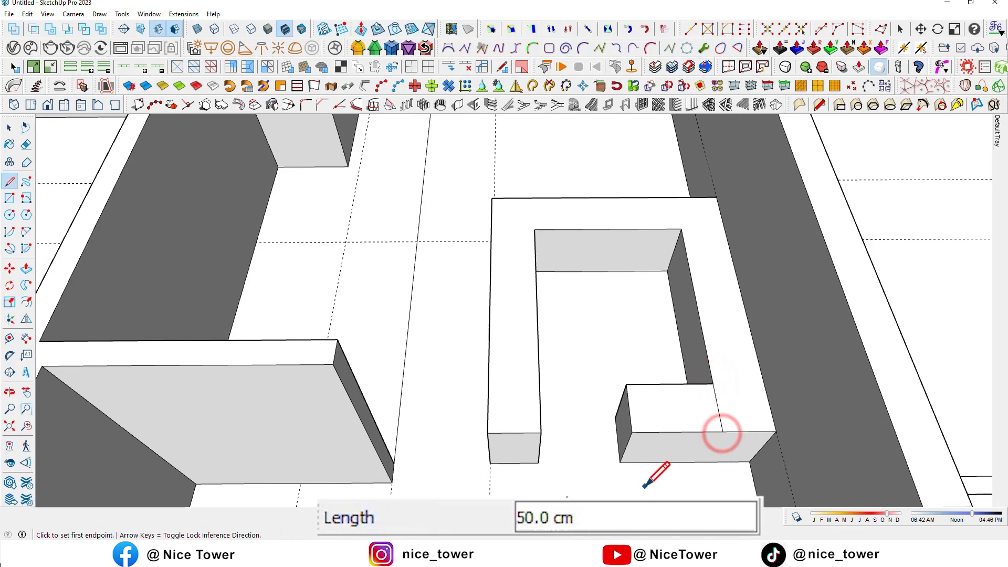
{"action": "key", "text": "p"}
{"action": "left_click", "coordinate": [761, 386]}
{"action": "type", "text": "170"}
{"action": "key", "text": "Return"}
{"action": "mouse_move", "coordinate": [869, 450]}
{"action": "middle_mouse_down"}
{"action": "mouse_move", "coordinate": [871, 360]}
{"action": "mouse_move", "coordinate": [680, 491]}
{"action": "middle_mouse_up"}
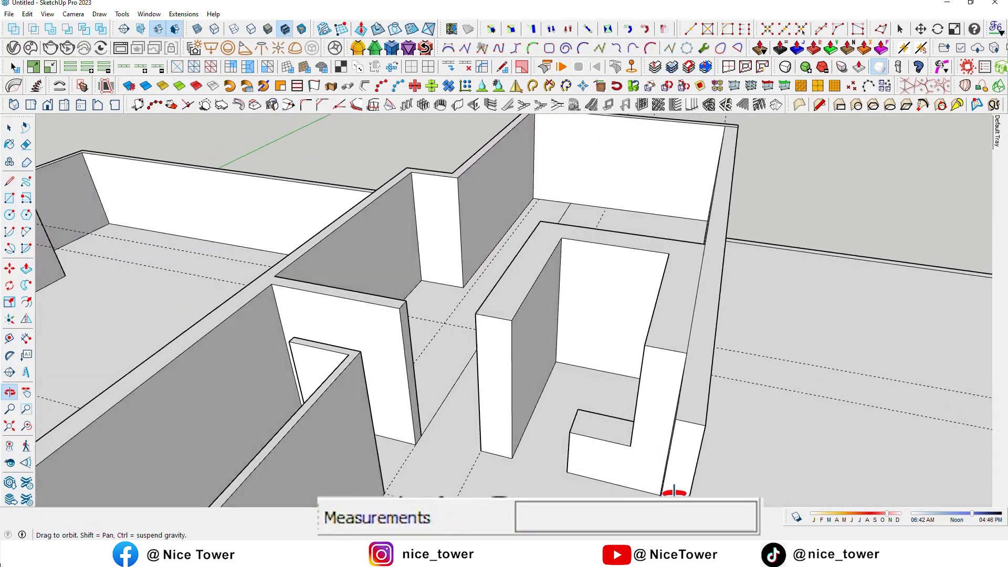
{"action": "middle_click_drag", "start_coordinate": [679, 491], "coordinate": [743, 479]}
{"action": "key", "text": "space"}
Place guides on the long wall's end face to mark the window opening
{"action": "key", "text": "e"}
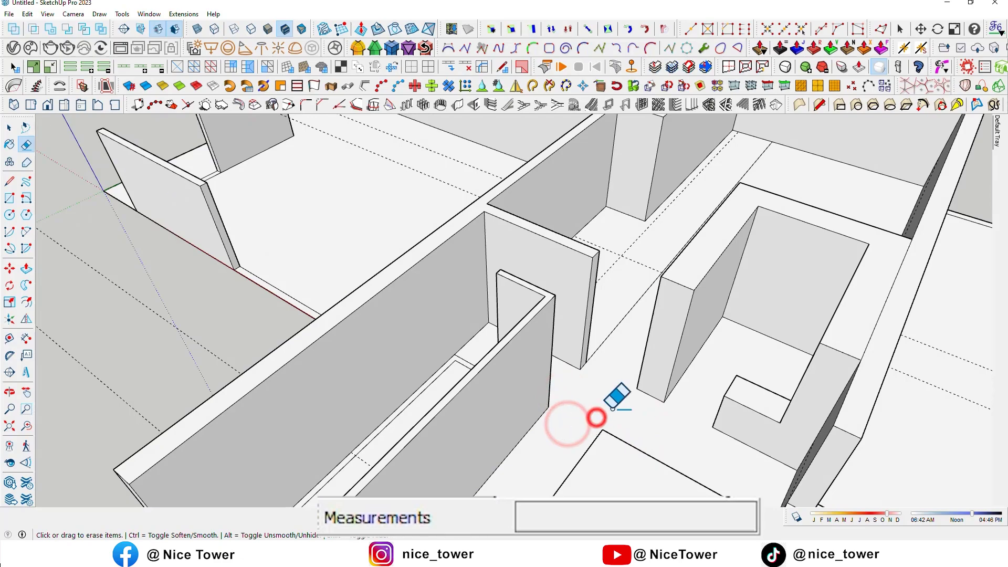
{"action": "scroll", "coordinate": [599, 420], "scroll_direction": "down", "scroll_amount": 5}
{"action": "scroll", "coordinate": [581, 326], "scroll_direction": "up", "scroll_amount": 3}
{"action": "mouse_move", "coordinate": [621, 354]}
{"action": "middle_mouse_down"}
{"action": "mouse_move", "coordinate": [583, 387]}
{"action": "mouse_move", "coordinate": [736, 405]}
{"action": "mouse_move", "coordinate": [383, 477]}
{"action": "mouse_move", "coordinate": [604, 266]}
{"action": "middle_mouse_up"}
{"action": "key", "text": "t"}
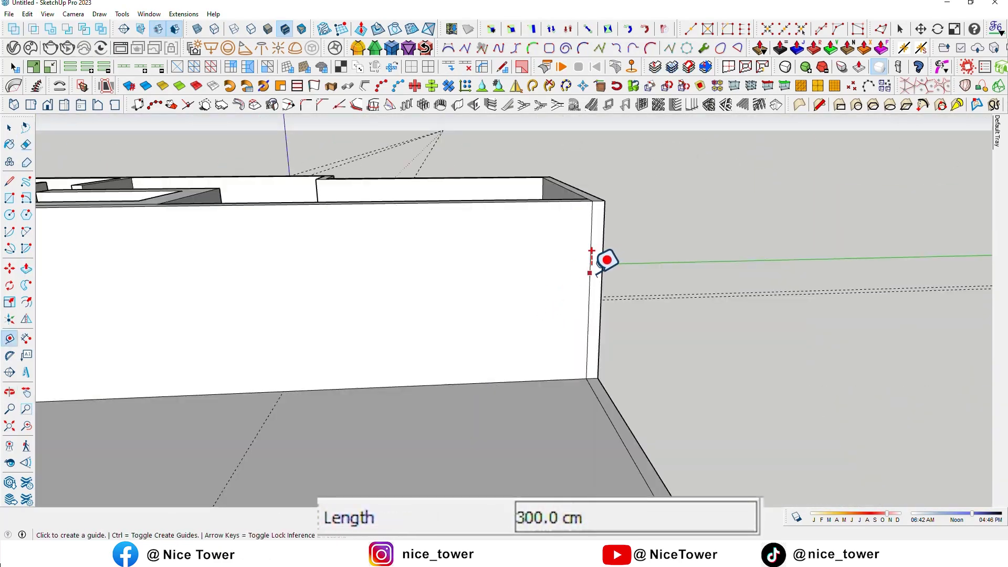
{"action": "left_click", "coordinate": [590, 272]}
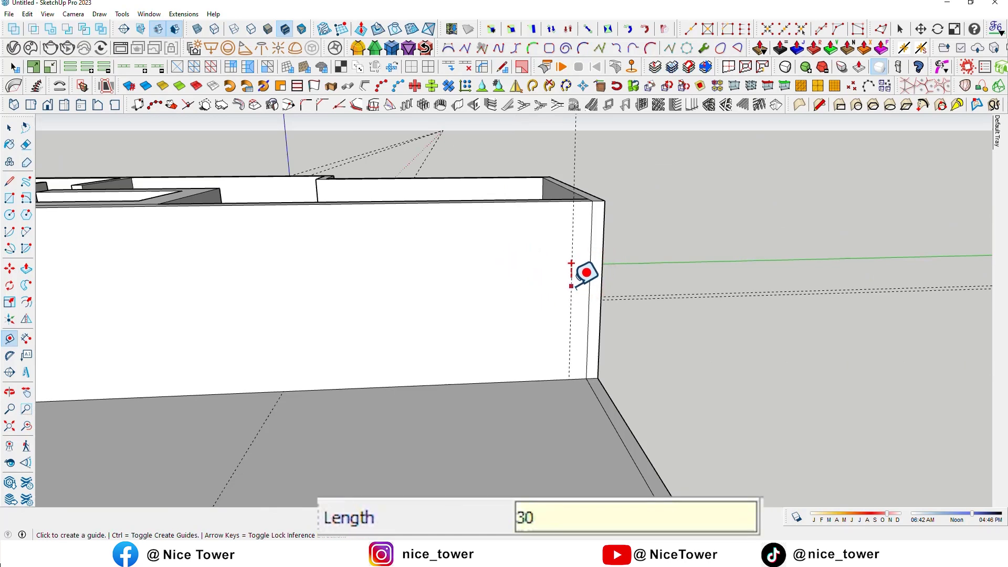
{"action": "left_click", "coordinate": [571, 286]}
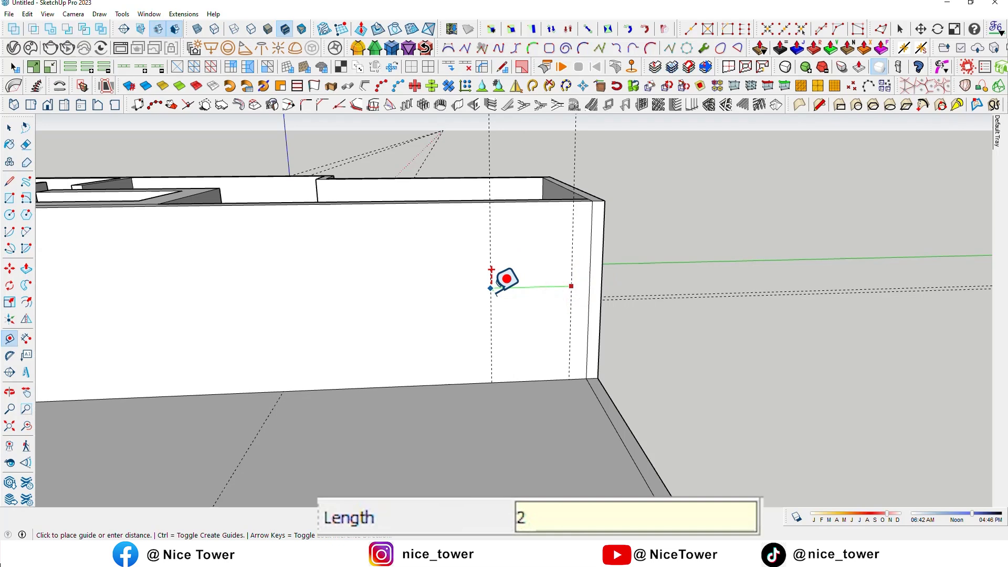
{"action": "left_click", "coordinate": [476, 383]}
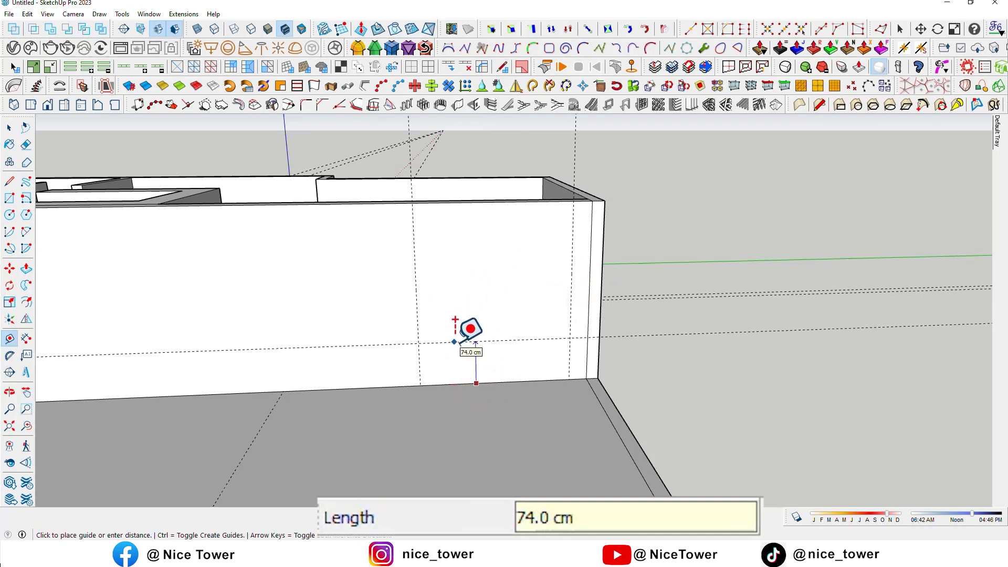
{"action": "left_click", "coordinate": [477, 200]}
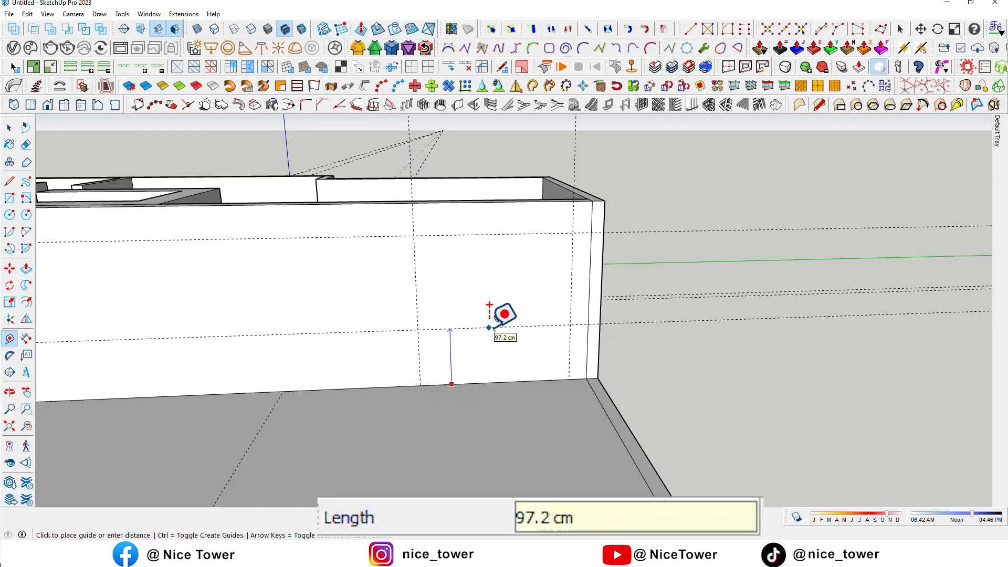
Draw the window rectangle between the guides and push it 30 cm through the wall
{"action": "key", "text": "r"}
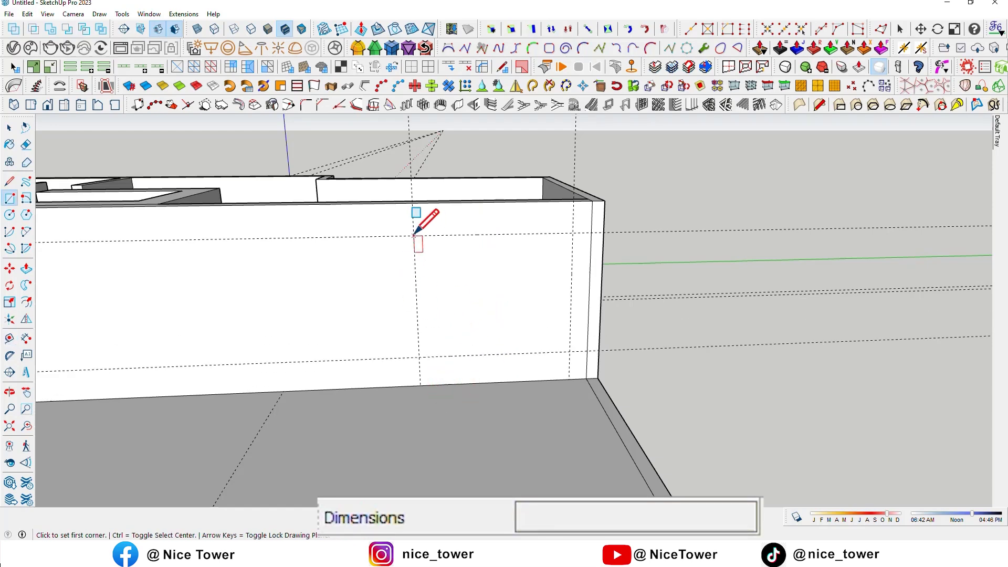
{"action": "left_click", "coordinate": [414, 233]}
{"action": "middle_click_drag", "start_coordinate": [424, 318], "coordinate": [457, 338]}
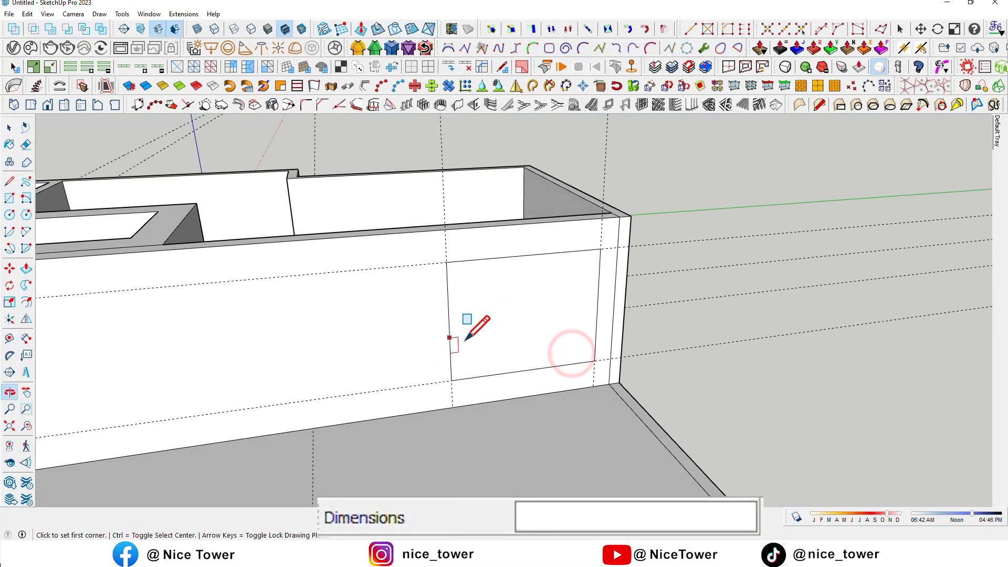
{"action": "key", "text": "p"}
{"action": "left_click", "coordinate": [596, 349]}
{"action": "left_click", "coordinate": [526, 318]}
{"action": "middle_click_drag", "start_coordinate": [527, 318], "coordinate": [859, 367]}
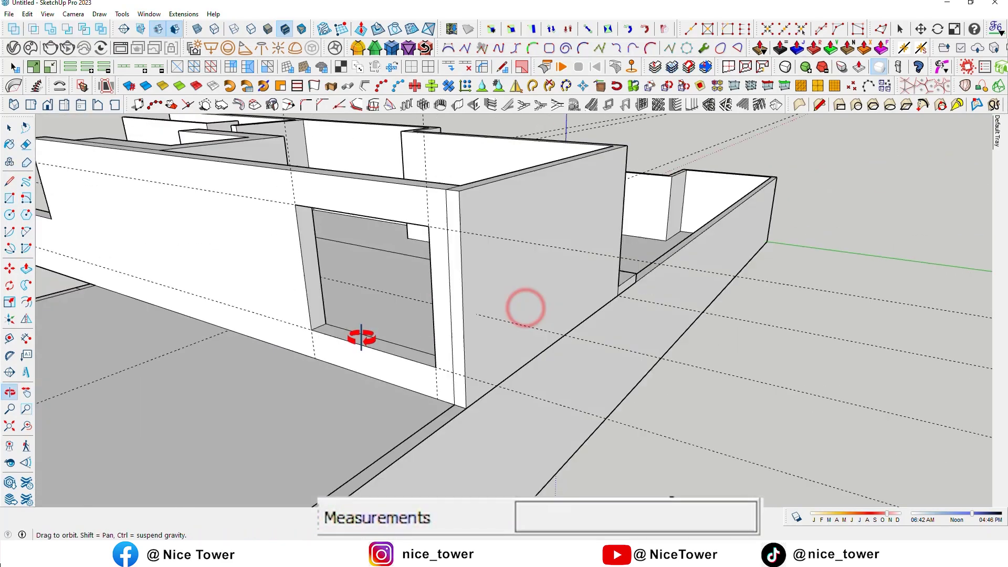
Erase the guide lines and orbit out over the whole model
{"action": "key", "text": "e"}
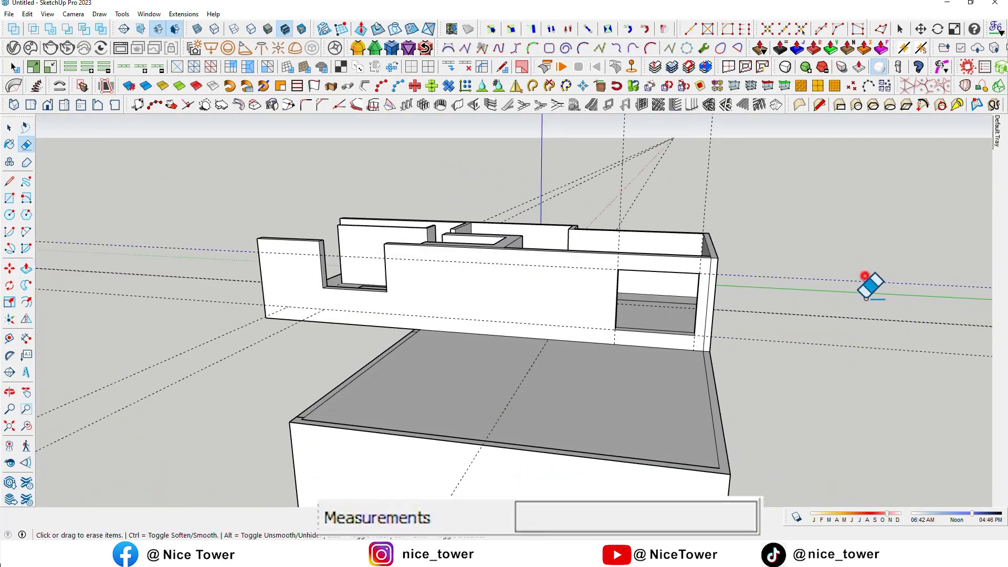
{"action": "middle_click_drag", "start_coordinate": [866, 270], "coordinate": [668, 181]}
{"action": "middle_click_drag", "start_coordinate": [478, 205], "coordinate": [955, 326]}
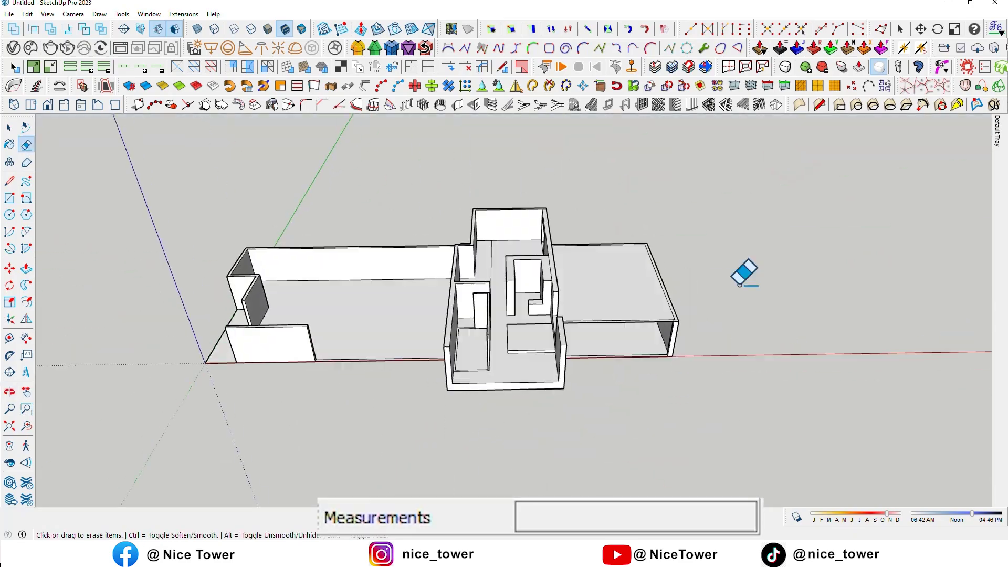
{"action": "scroll", "coordinate": [459, 266], "scroll_direction": "up", "scroll_amount": 5}
{"action": "mouse_move", "coordinate": [459, 266]}
{"action": "middle_mouse_down"}
{"action": "mouse_move", "coordinate": [630, 272]}
{"action": "mouse_move", "coordinate": [570, 276]}
{"action": "mouse_move", "coordinate": [427, 234]}
{"action": "mouse_move", "coordinate": [475, 214]}
{"action": "mouse_move", "coordinate": [716, 387]}
{"action": "mouse_move", "coordinate": [664, 367]}
{"action": "mouse_move", "coordinate": [514, 387]}
{"action": "mouse_move", "coordinate": [512, 368]}
{"action": "mouse_move", "coordinate": [543, 392]}
{"action": "middle_mouse_up"}
{"action": "scroll", "coordinate": [570, 275], "scroll_direction": "down", "scroll_amount": 5}
Add a guide, then move the upper block's front bottom edge 30 cm
{"action": "scroll", "coordinate": [513, 387], "scroll_direction": "up", "scroll_amount": 3}
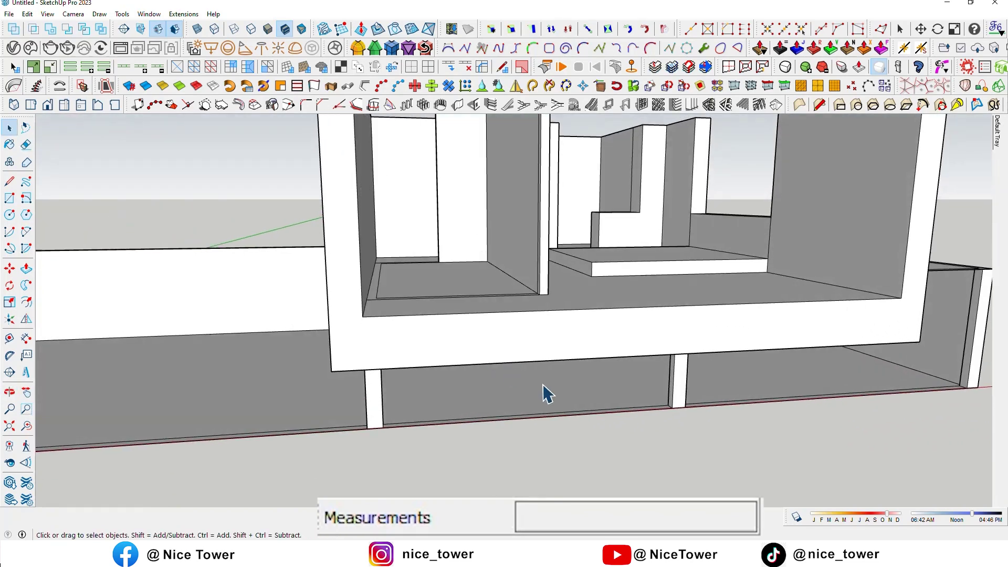
{"action": "key", "text": "t"}
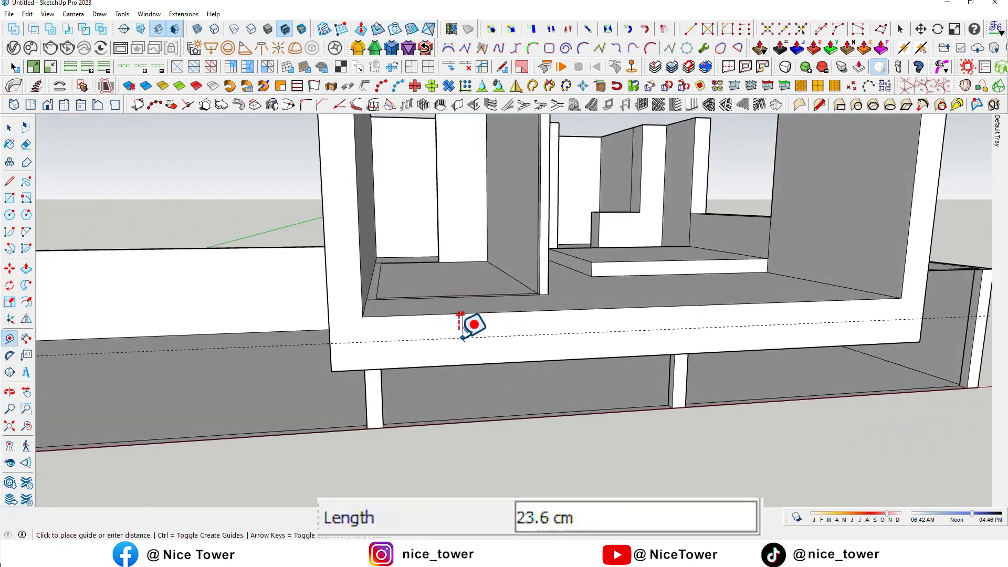
{"action": "key", "text": "Return"}
{"action": "mouse_move", "coordinate": [475, 324]}
{"action": "middle_mouse_down"}
{"action": "mouse_move", "coordinate": [331, 408]}
{"action": "mouse_move", "coordinate": [452, 333]}
{"action": "middle_mouse_up"}
{"action": "key", "text": "space"}
{"action": "left_click", "coordinate": [452, 321]}
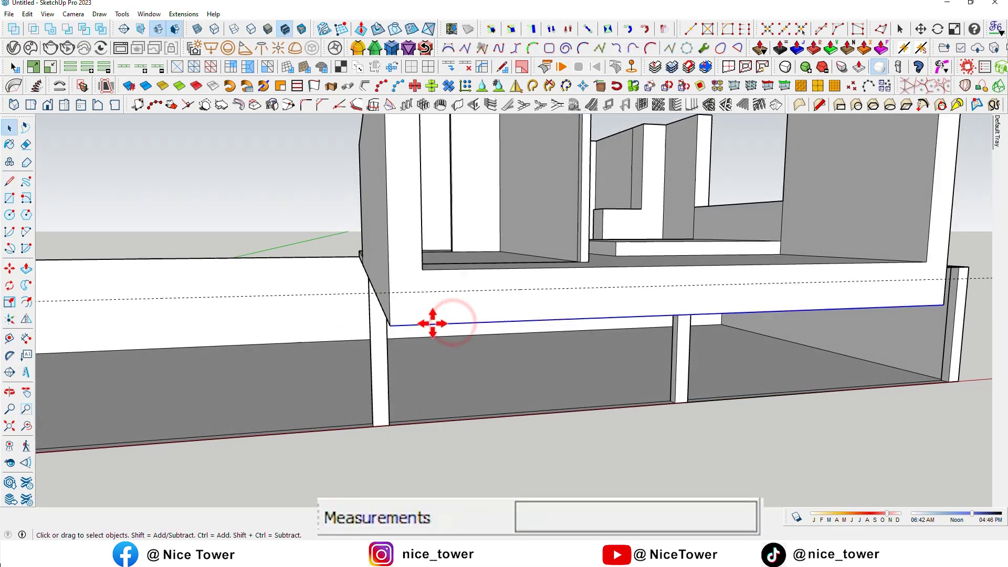
{"action": "key", "text": "m"}
{"action": "left_click", "coordinate": [388, 329]}
{"action": "type", "text": "30"}
{"action": "key", "text": "Return"}
Orbit around the building and open the staircase builder with 16 risers of 23 cm, 100 cm wide
{"action": "scroll", "coordinate": [400, 323], "scroll_direction": "down", "scroll_amount": 3}
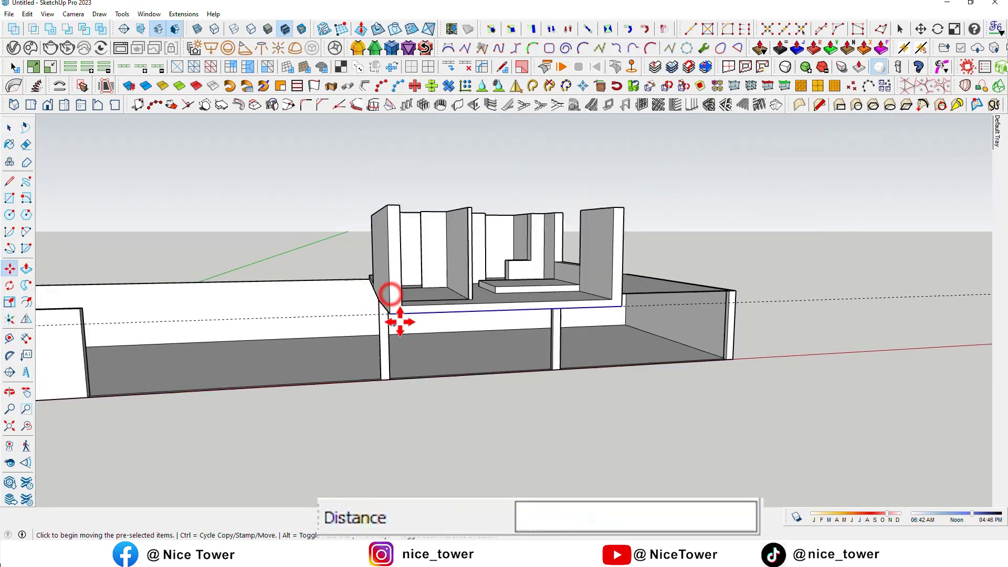
{"action": "scroll", "coordinate": [400, 322], "scroll_direction": "down", "scroll_amount": 3}
{"action": "middle_click_drag", "start_coordinate": [333, 342], "coordinate": [364, 299]}
{"action": "scroll", "coordinate": [364, 300], "scroll_direction": "up", "scroll_amount": 5}
{"action": "mouse_move", "coordinate": [540, 344]}
{"action": "middle_mouse_down"}
{"action": "mouse_move", "coordinate": [711, 350]}
{"action": "mouse_move", "coordinate": [641, 423]}
{"action": "mouse_move", "coordinate": [799, 401]}
{"action": "mouse_move", "coordinate": [657, 407]}
{"action": "middle_mouse_up"}
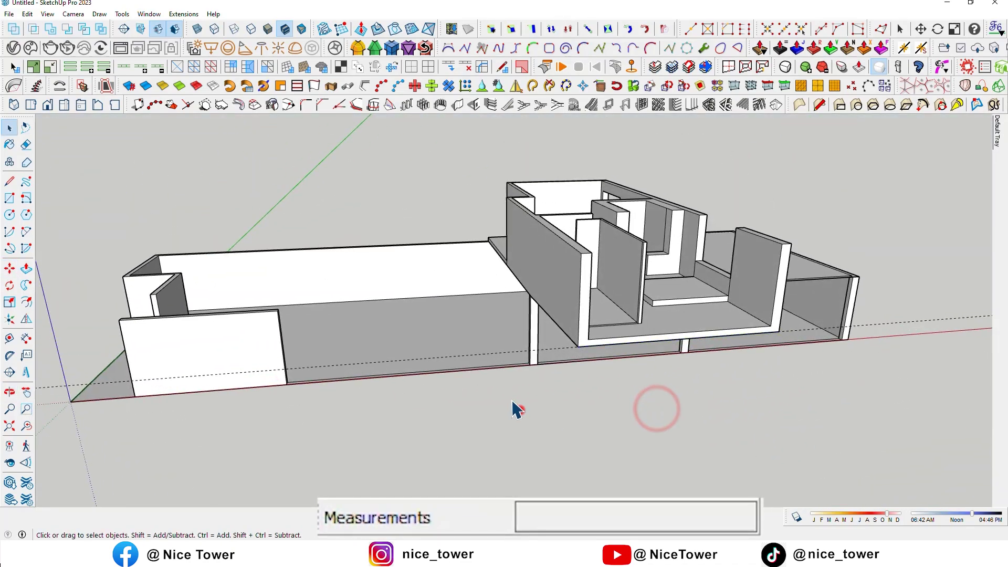
{"action": "middle_click_drag", "start_coordinate": [514, 408], "coordinate": [671, 480]}
{"action": "scroll", "coordinate": [578, 315], "scroll_direction": "up", "scroll_amount": 5}
{"action": "middle_click_drag", "start_coordinate": [502, 176], "coordinate": [533, 123]}
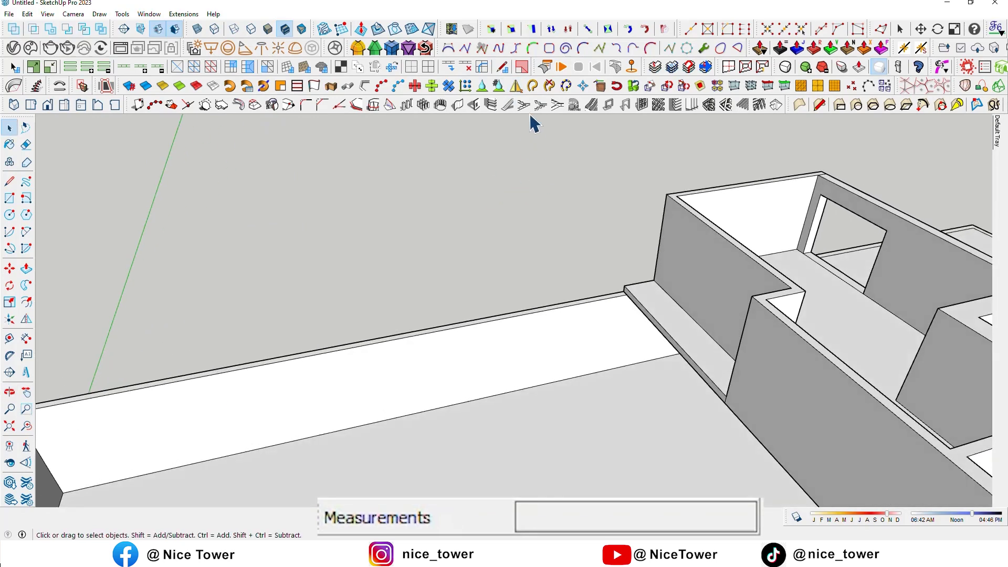
{"action": "left_click", "coordinate": [506, 105]}
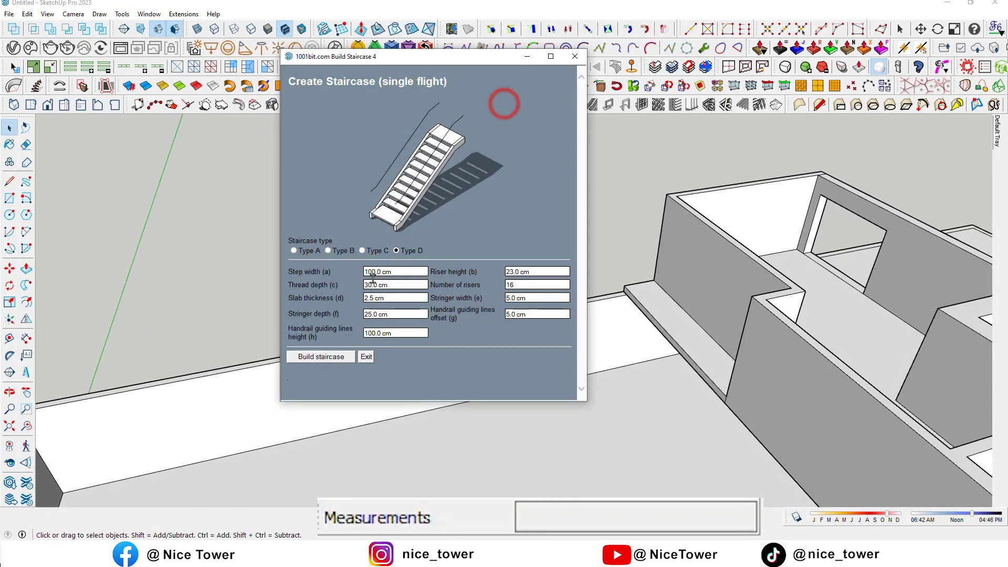
Change the riser height to 20 cm and build the staircase on the floor slab at 0.0 angle on plan
{"action": "left_click", "coordinate": [531, 272]}
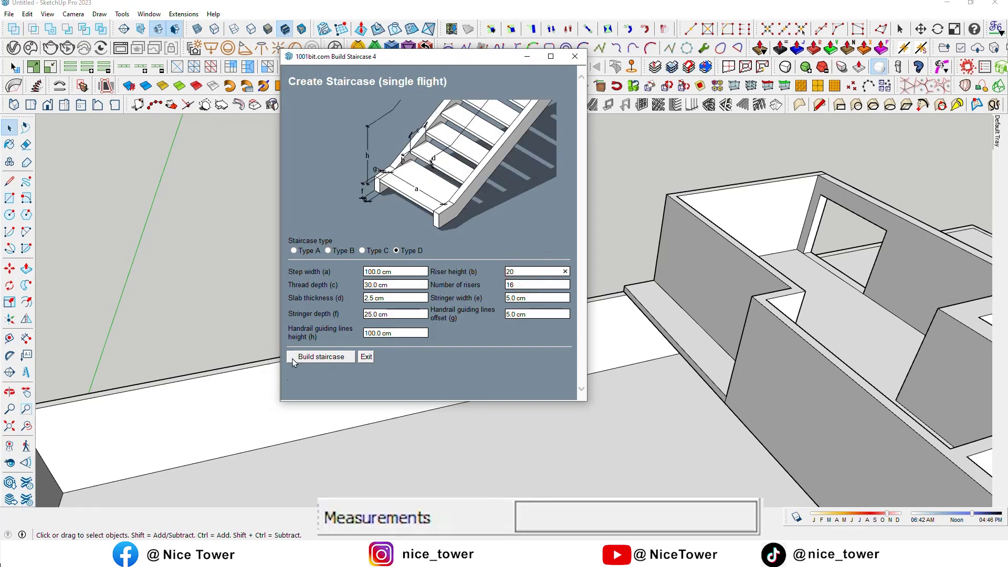
{"action": "left_click", "coordinate": [319, 357]}
{"action": "left_click", "coordinate": [449, 407]}
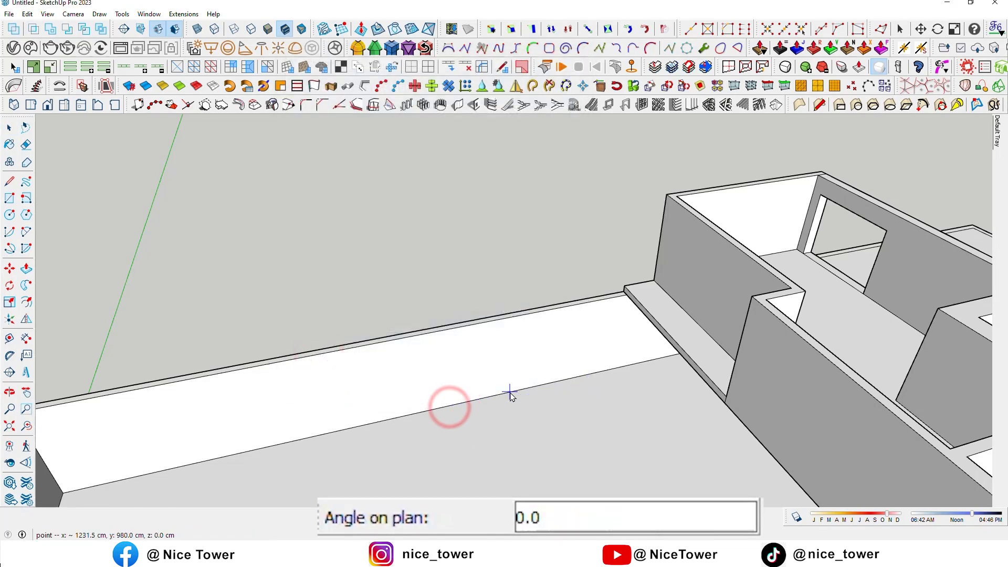
{"action": "left_click", "coordinate": [510, 394]}
{"action": "mouse_move", "coordinate": [511, 397]}
{"action": "middle_mouse_down"}
{"action": "mouse_move", "coordinate": [405, 234]}
{"action": "mouse_move", "coordinate": [450, 288]}
{"action": "middle_mouse_up"}
Cancel an accidental slab move and shift the staircase to a new spot
{"action": "key", "text": "m"}
{"action": "left_click", "coordinate": [453, 439]}
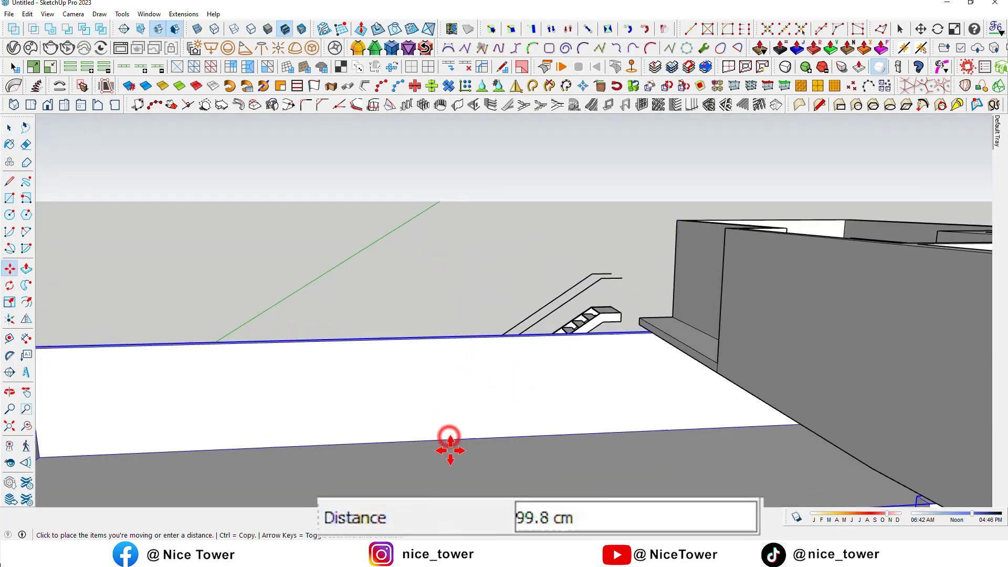
{"action": "key", "text": "Escape"}
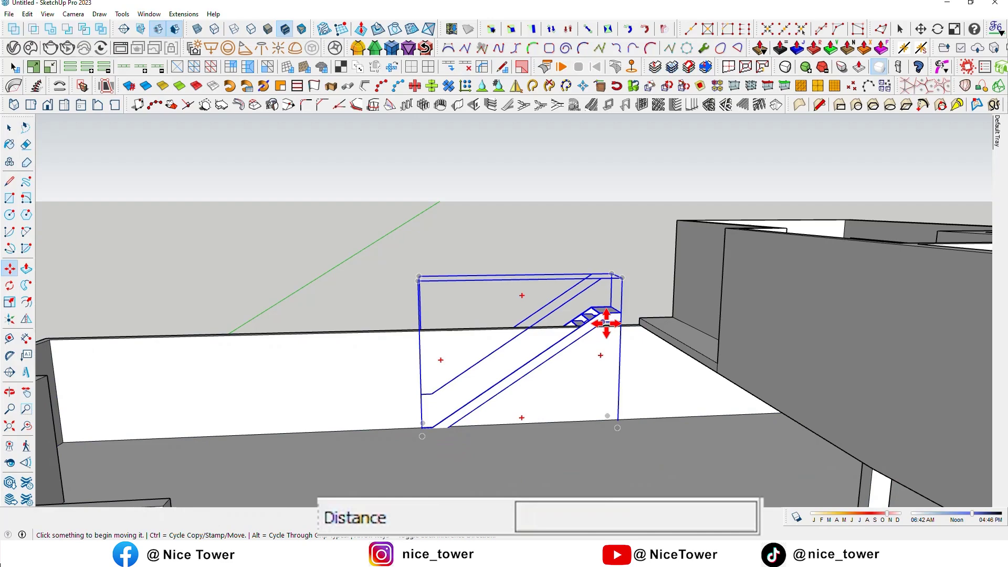
{"action": "left_click", "coordinate": [607, 323]}
{"action": "left_click", "coordinate": [625, 341]}
{"action": "middle_click_drag", "start_coordinate": [625, 342], "coordinate": [569, 468]}
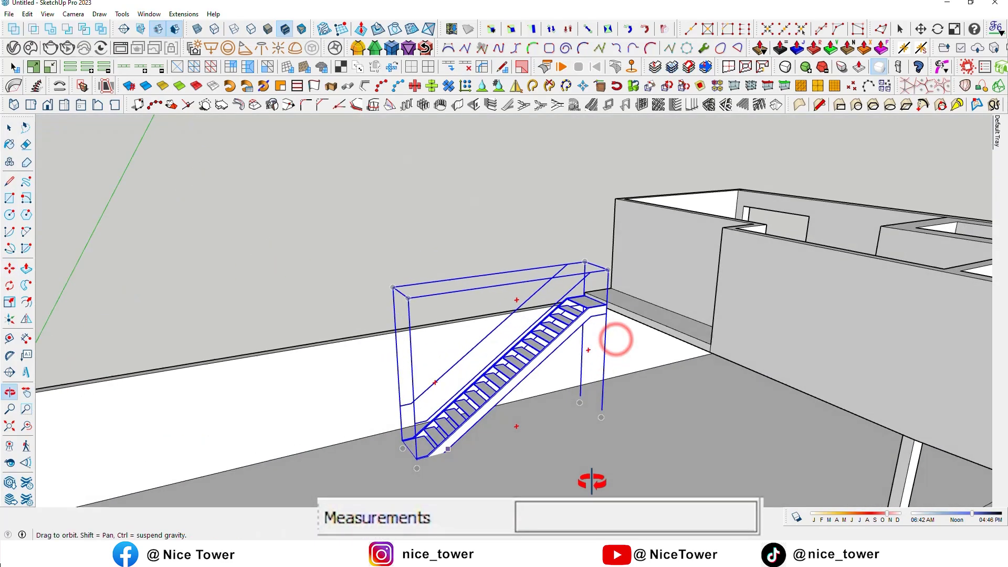
{"action": "scroll", "coordinate": [556, 315], "scroll_direction": "up", "scroll_amount": 5}
{"action": "scroll", "coordinate": [540, 310], "scroll_direction": "up", "scroll_amount": 3}
{"action": "scroll", "coordinate": [497, 310], "scroll_direction": "up", "scroll_amount": 3}
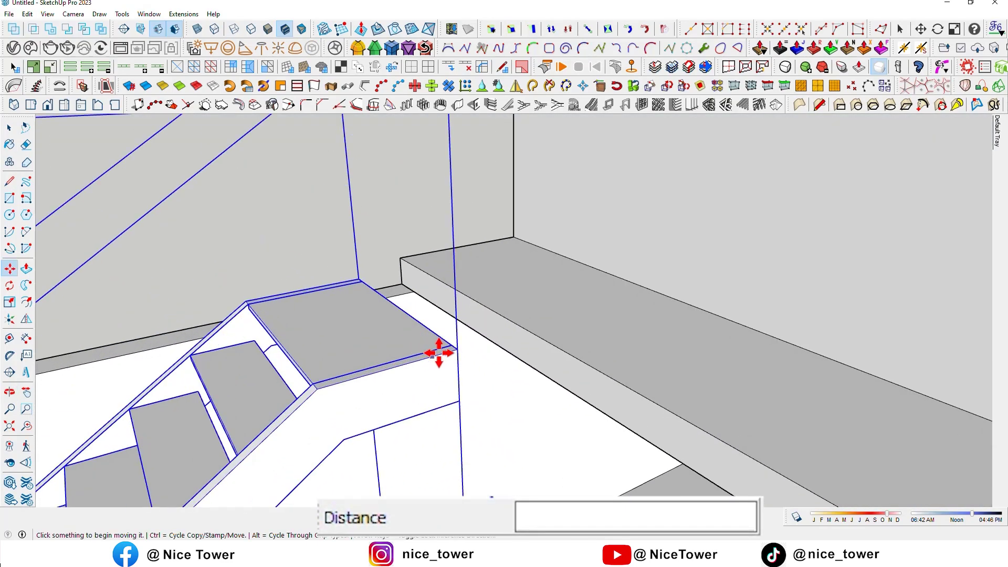
Reposition the staircase by its landing corner until it sits against the raised ledge
{"action": "left_click", "coordinate": [456, 349]}
{"action": "left_click", "coordinate": [461, 285]}
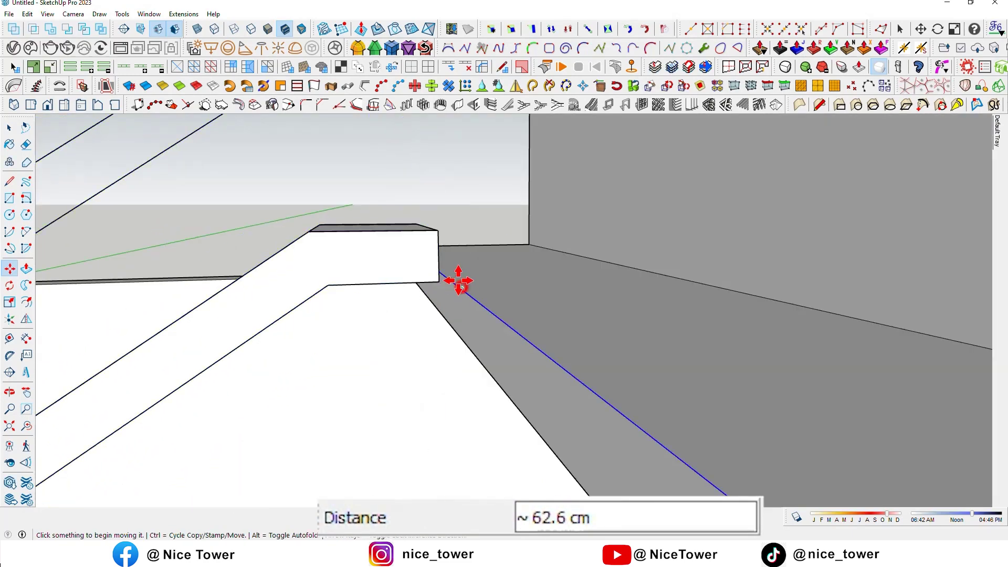
{"action": "left_click", "coordinate": [440, 230]}
{"action": "left_click", "coordinate": [439, 274]}
{"action": "middle_click_drag", "start_coordinate": [439, 274], "coordinate": [484, 406]}
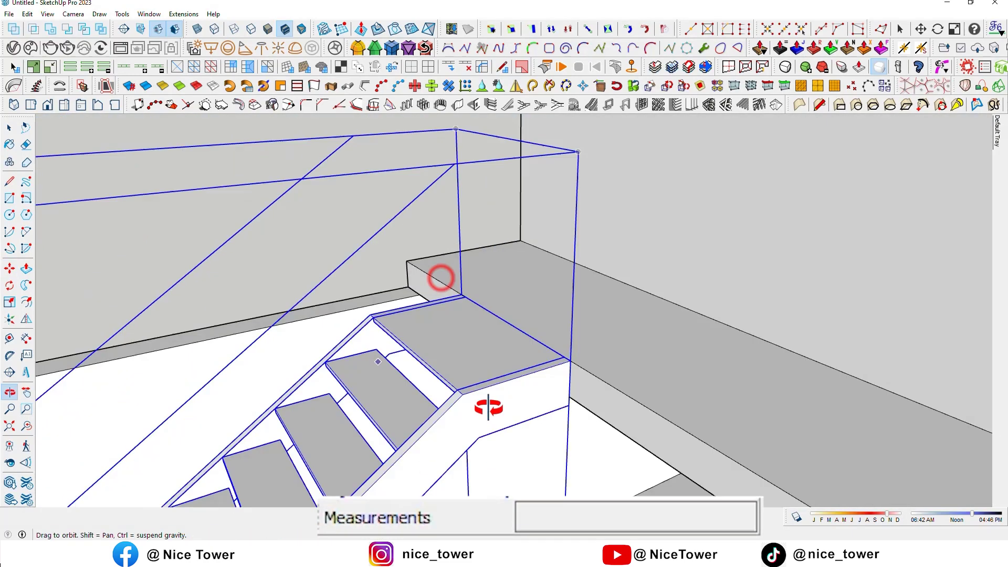
{"action": "scroll", "coordinate": [658, 357], "scroll_direction": "up", "scroll_amount": 3}
{"action": "left_click", "coordinate": [621, 333]}
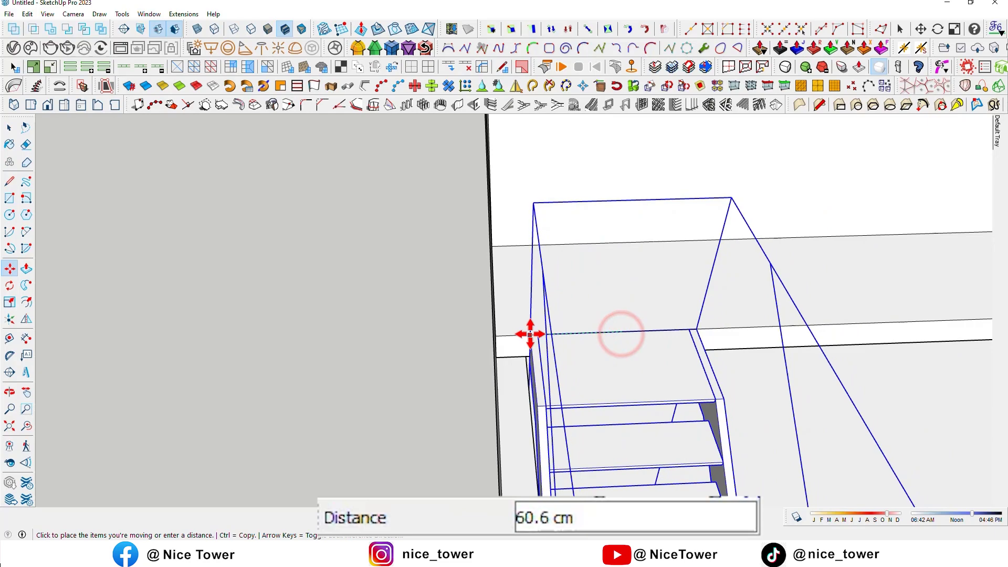
{"action": "left_click", "coordinate": [525, 334]}
{"action": "mouse_move", "coordinate": [462, 356]}
{"action": "middle_mouse_down"}
{"action": "mouse_move", "coordinate": [525, 333]}
{"action": "mouse_move", "coordinate": [514, 311]}
{"action": "middle_mouse_up"}
{"action": "scroll", "coordinate": [514, 311], "scroll_direction": "down", "scroll_amount": 5}
Open the staircase and handrail groups to check them, then exit and orbit around
{"action": "key", "text": "space"}
{"action": "scroll", "coordinate": [553, 258], "scroll_direction": "up", "scroll_amount": 5}
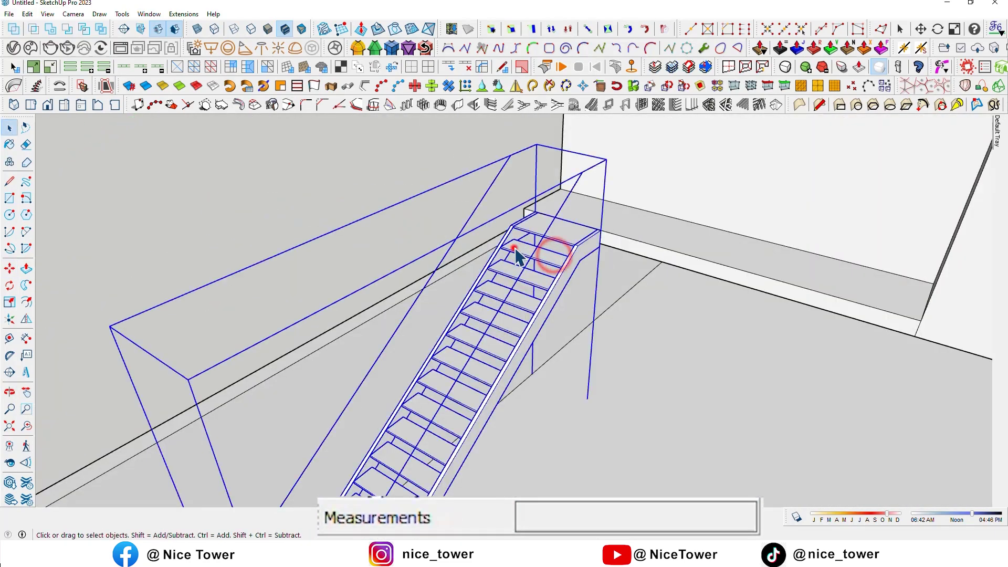
{"action": "double_click", "coordinate": [515, 254]}
{"action": "double_click", "coordinate": [471, 215]}
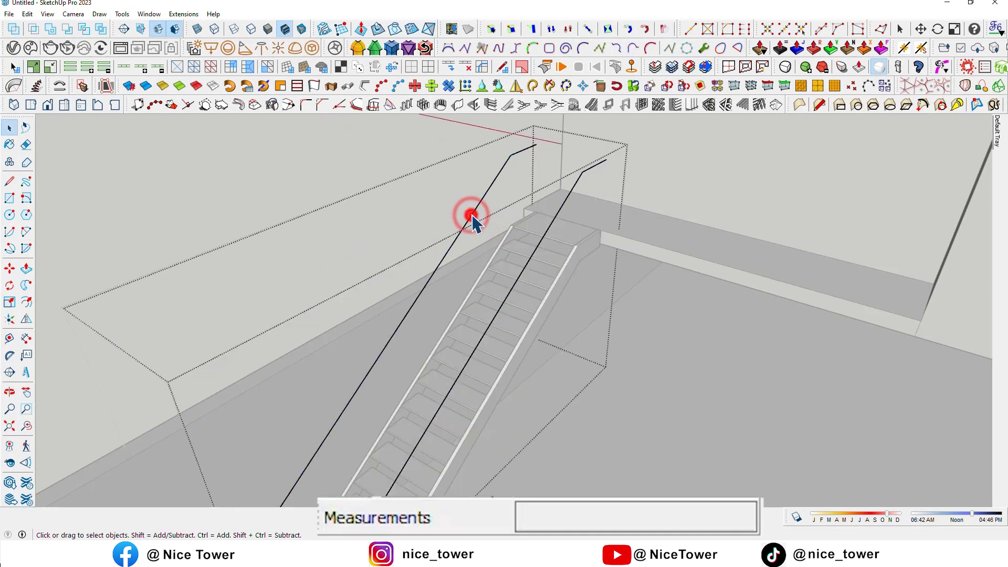
{"action": "key", "text": "Escape"}
{"action": "mouse_move", "coordinate": [294, 148]}
{"action": "middle_mouse_down"}
{"action": "mouse_move", "coordinate": [400, 229]}
{"action": "mouse_move", "coordinate": [342, 178]}
{"action": "mouse_move", "coordinate": [389, 313]}
{"action": "mouse_move", "coordinate": [657, 366]}
{"action": "mouse_move", "coordinate": [583, 344]}
{"action": "mouse_move", "coordinate": [581, 420]}
{"action": "mouse_move", "coordinate": [520, 415]}
{"action": "mouse_move", "coordinate": [522, 471]}
{"action": "mouse_move", "coordinate": [535, 420]}
{"action": "mouse_move", "coordinate": [547, 477]}
{"action": "mouse_move", "coordinate": [561, 449]}
{"action": "middle_mouse_up"}
{"action": "scroll", "coordinate": [391, 313], "scroll_direction": "up", "scroll_amount": 2}
{"action": "scroll", "coordinate": [583, 344], "scroll_direction": "up", "scroll_amount": 3}
{"action": "scroll", "coordinate": [529, 457], "scroll_direction": "down", "scroll_amount": 3}
Draw a floor strip and raise it into a 250 cm partition wall
{"action": "key", "text": "r"}
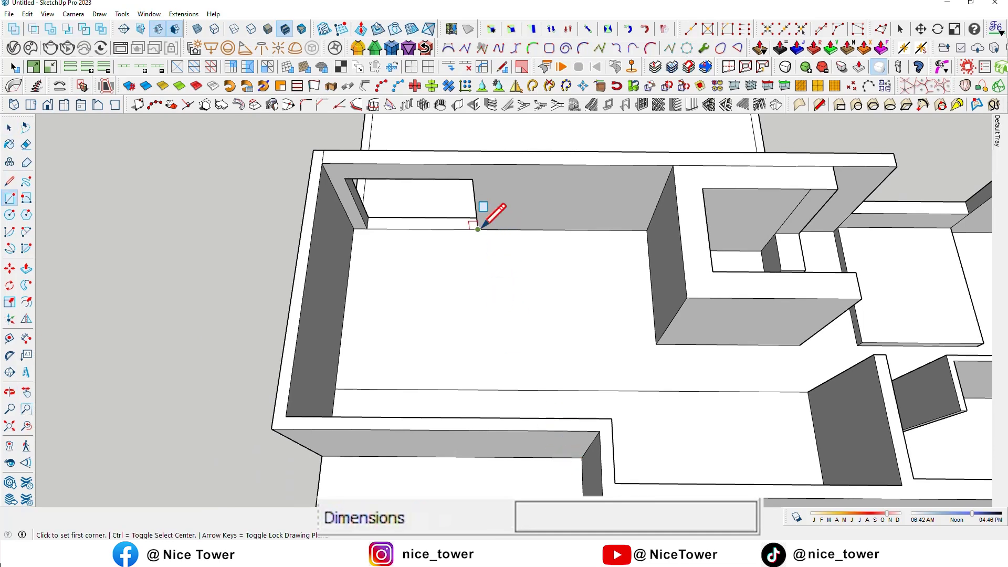
{"action": "left_click", "coordinate": [517, 229]}
{"action": "mouse_move", "coordinate": [547, 366]}
{"action": "middle_mouse_down"}
{"action": "mouse_move", "coordinate": [554, 466]}
{"action": "mouse_move", "coordinate": [551, 360]}
{"action": "middle_mouse_up"}
{"action": "left_click", "coordinate": [532, 443]}
{"action": "key", "text": "p"}
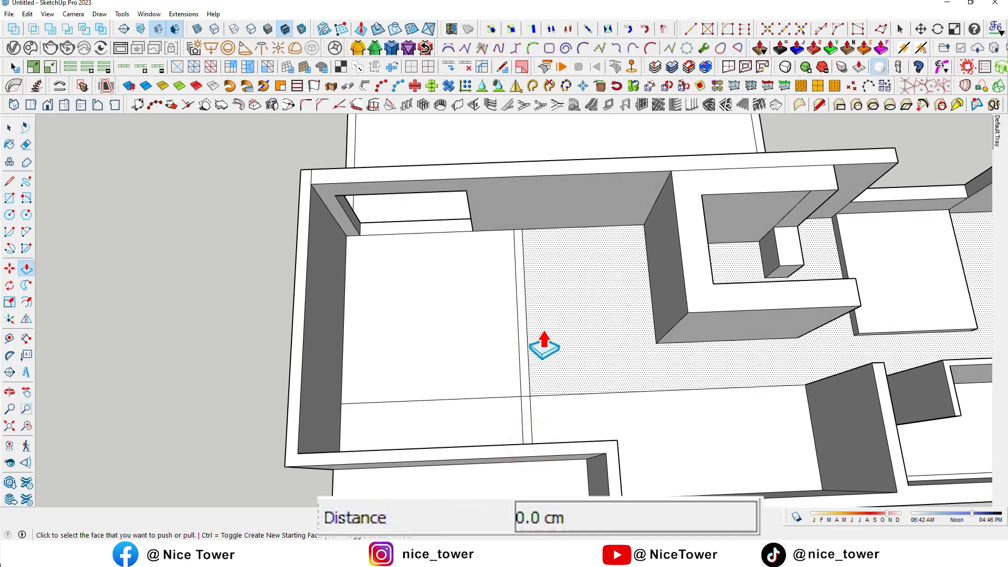
{"action": "left_click", "coordinate": [525, 353]}
{"action": "left_click", "coordinate": [483, 164]}
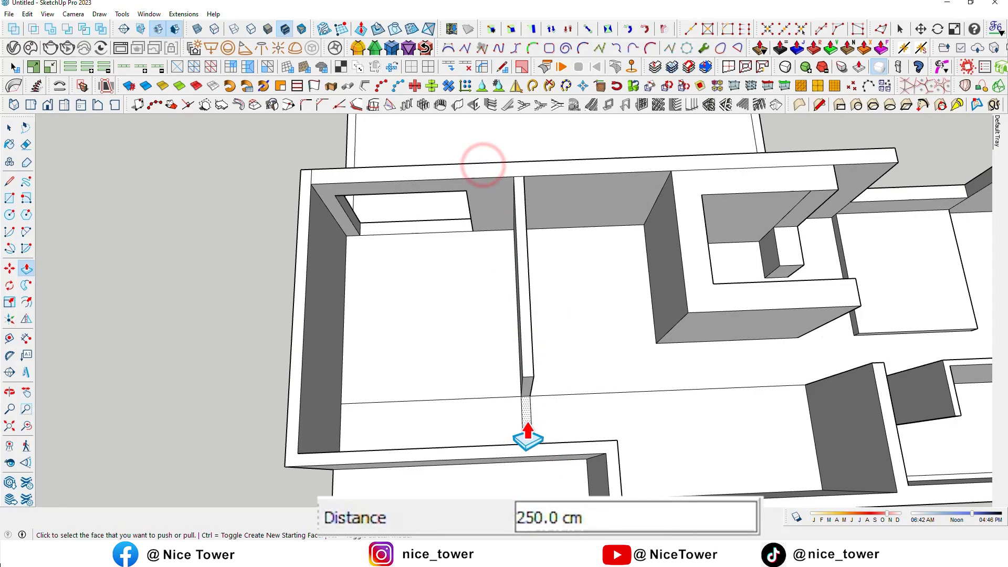
Draw a door rectangle on the front wall and copy it to the left
{"action": "mouse_move", "coordinate": [527, 431]}
{"action": "middle_mouse_down"}
{"action": "mouse_move", "coordinate": [552, 327]}
{"action": "mouse_move", "coordinate": [590, 319]}
{"action": "mouse_move", "coordinate": [590, 353]}
{"action": "mouse_move", "coordinate": [617, 319]}
{"action": "middle_mouse_up"}
{"action": "key", "text": "r"}
{"action": "left_click", "coordinate": [599, 372]}
{"action": "type", "text": "200,100"}
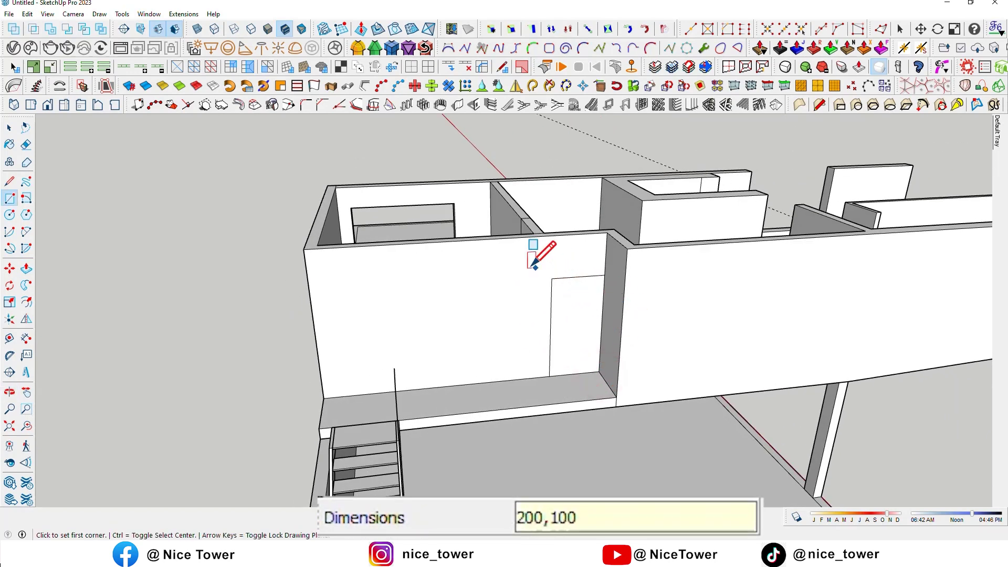
{"action": "key", "text": "space"}
{"action": "left_click", "coordinate": [597, 320]}
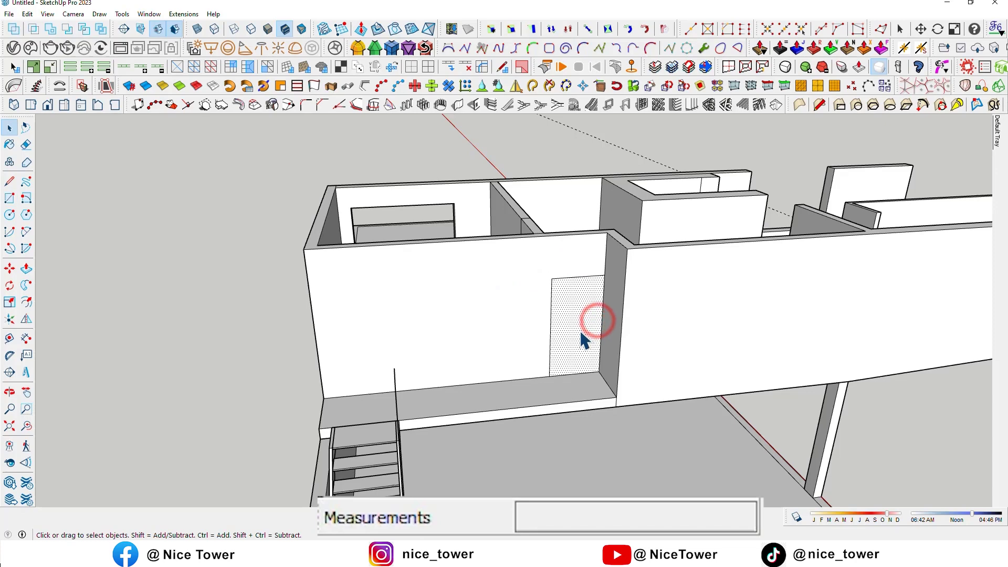
{"action": "key", "text": "m"}
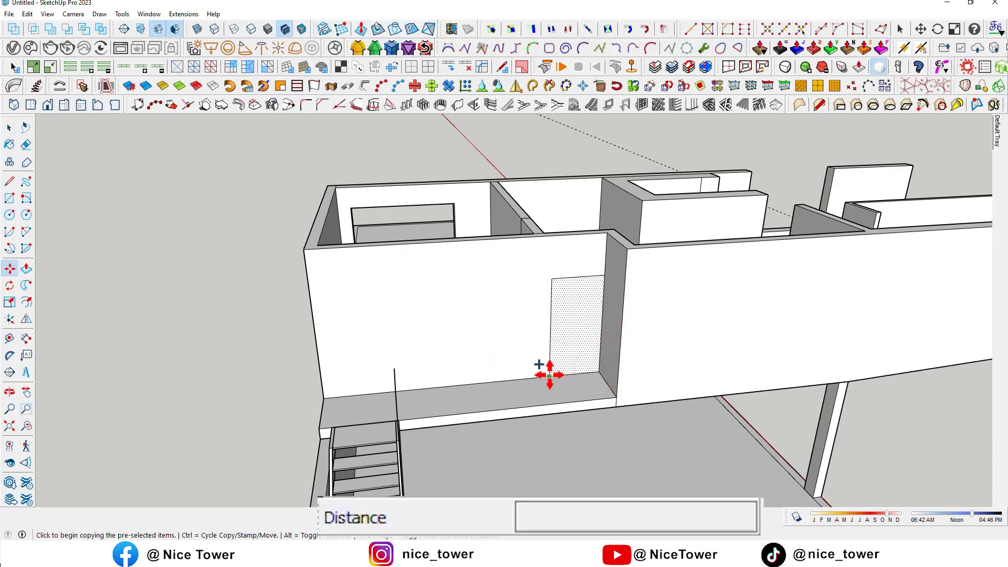
{"action": "left_click", "coordinate": [550, 375]}
{"action": "left_click", "coordinate": [483, 386]}
Push both door faces inward to recess them into the wall
{"action": "mouse_move", "coordinate": [531, 399]}
{"action": "middle_mouse_down"}
{"action": "mouse_move", "coordinate": [462, 399]}
{"action": "mouse_move", "coordinate": [580, 411]}
{"action": "mouse_move", "coordinate": [522, 424]}
{"action": "middle_mouse_up"}
{"action": "scroll", "coordinate": [509, 356], "scroll_direction": "up", "scroll_amount": 2}
{"action": "middle_click_drag", "start_coordinate": [509, 355], "coordinate": [547, 378]}
{"action": "key", "text": "p"}
{"action": "left_click_drag", "start_coordinate": [541, 371], "coordinate": [532, 353]}
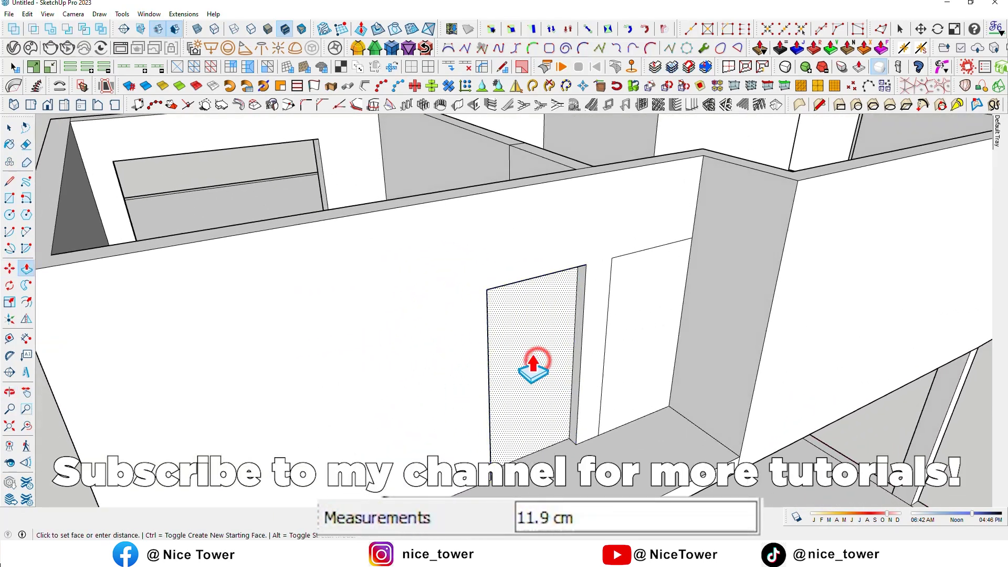
{"action": "left_click", "coordinate": [655, 342]}
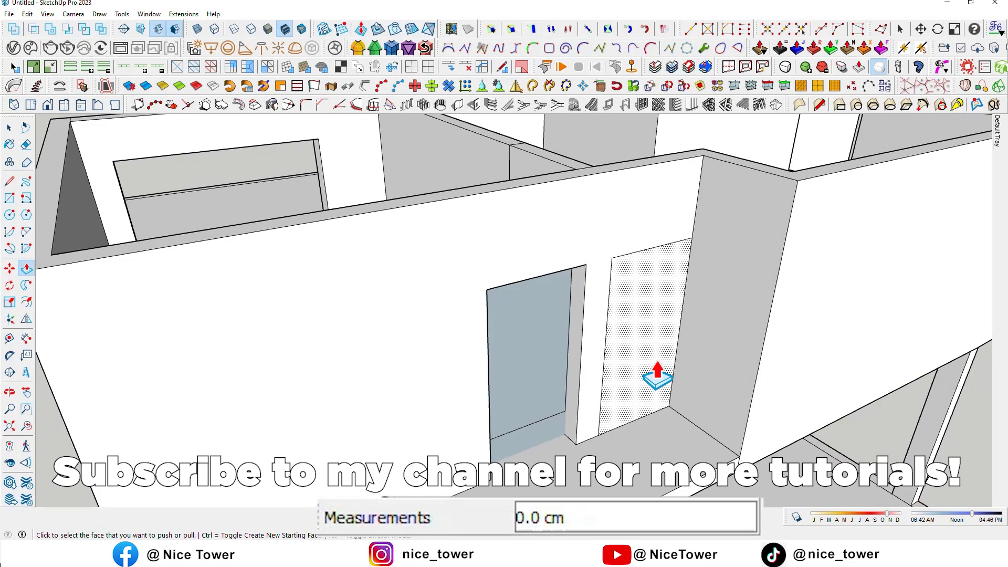
{"action": "left_click", "coordinate": [658, 349]}
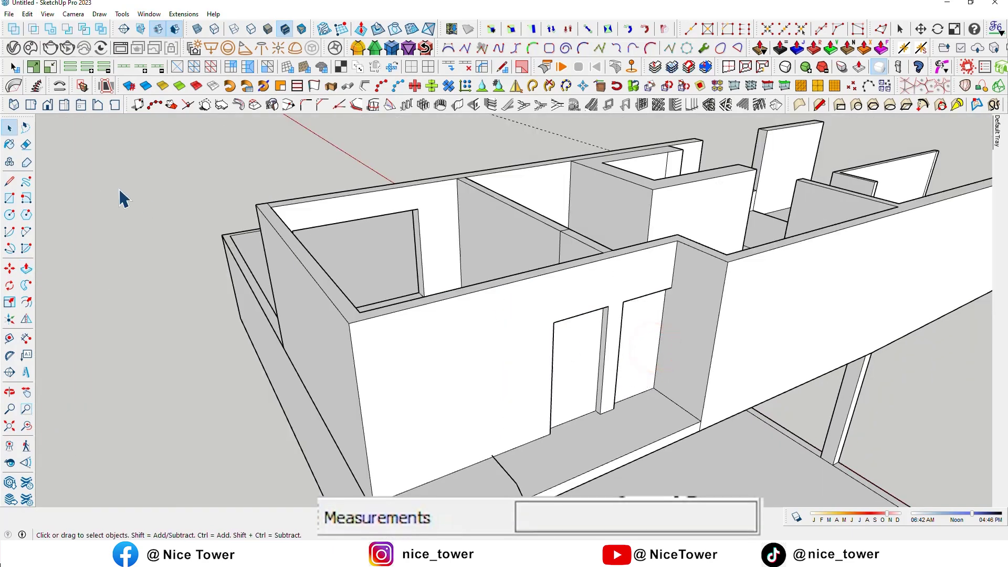
Orbit around the model and select the front wall group
{"action": "middle_click_drag", "start_coordinate": [121, 199], "coordinate": [567, 362]}
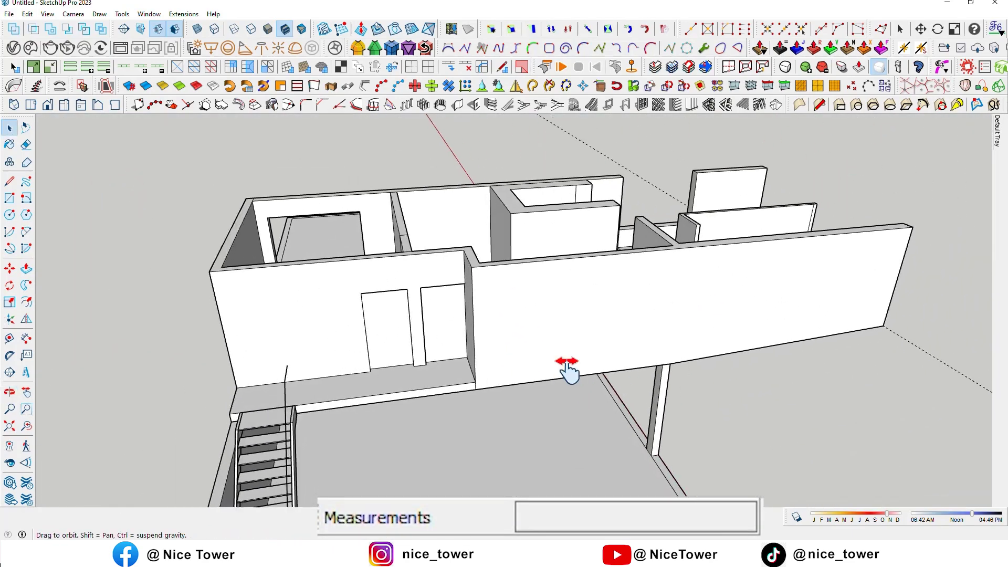
{"action": "scroll", "coordinate": [568, 363], "scroll_direction": "down", "scroll_amount": 3}
{"action": "scroll", "coordinate": [530, 368], "scroll_direction": "up", "scroll_amount": 5}
{"action": "left_click", "coordinate": [541, 298]}
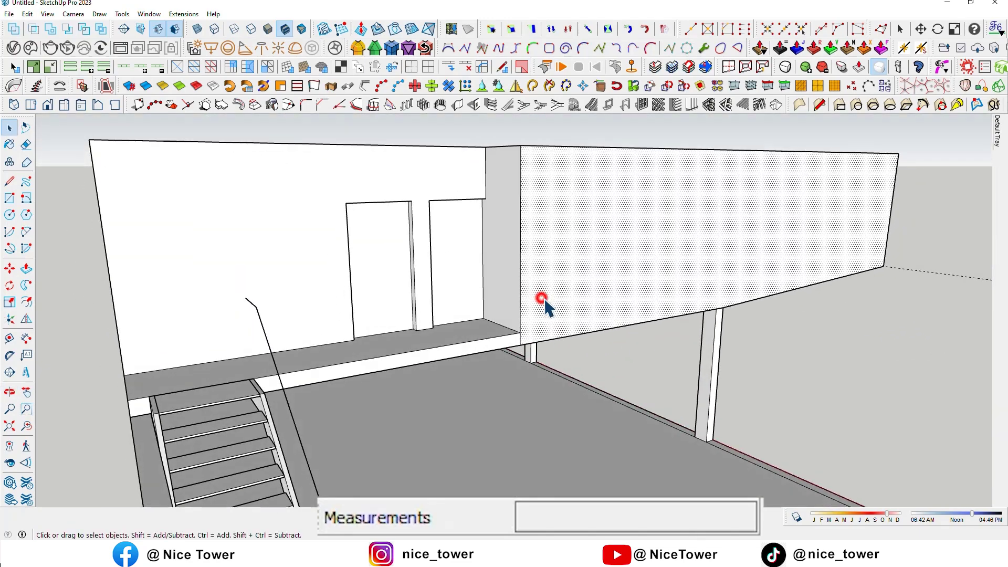
{"action": "scroll", "coordinate": [546, 311], "scroll_direction": "down", "scroll_amount": 3}
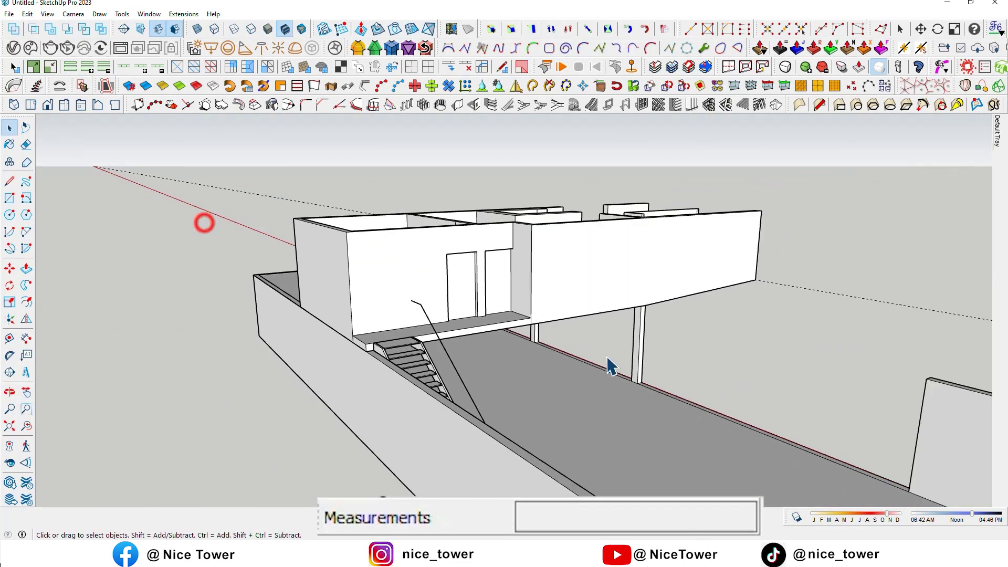
{"action": "scroll", "coordinate": [606, 359], "scroll_direction": "up", "scroll_amount": 3}
{"action": "left_click", "coordinate": [546, 260]}
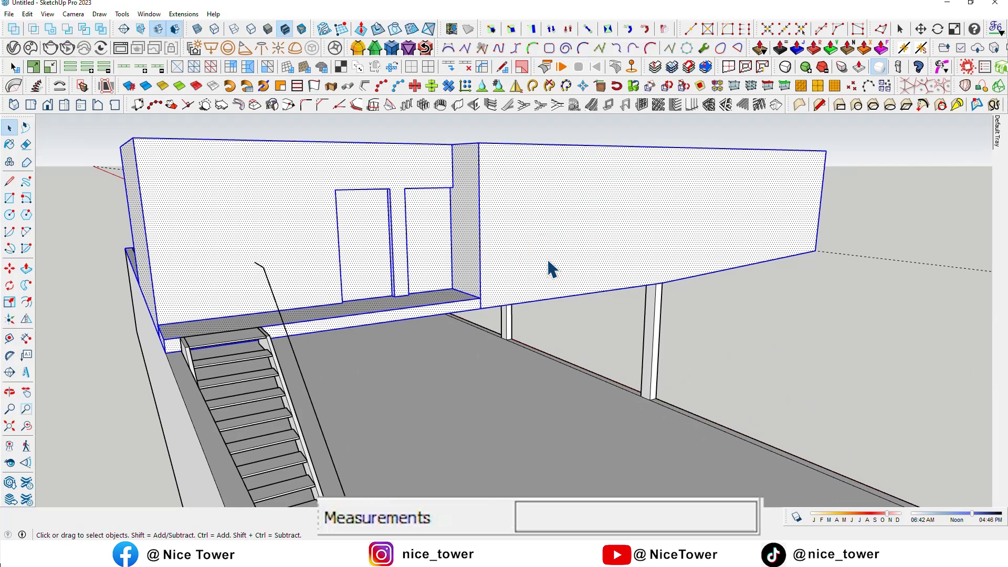
{"action": "middle_click_drag", "start_coordinate": [503, 299], "coordinate": [508, 289]}
Draw a 389.4 × 100 cm upright railing panel along the floor edge, group it, and show the Default Tray
{"action": "key", "text": "r"}
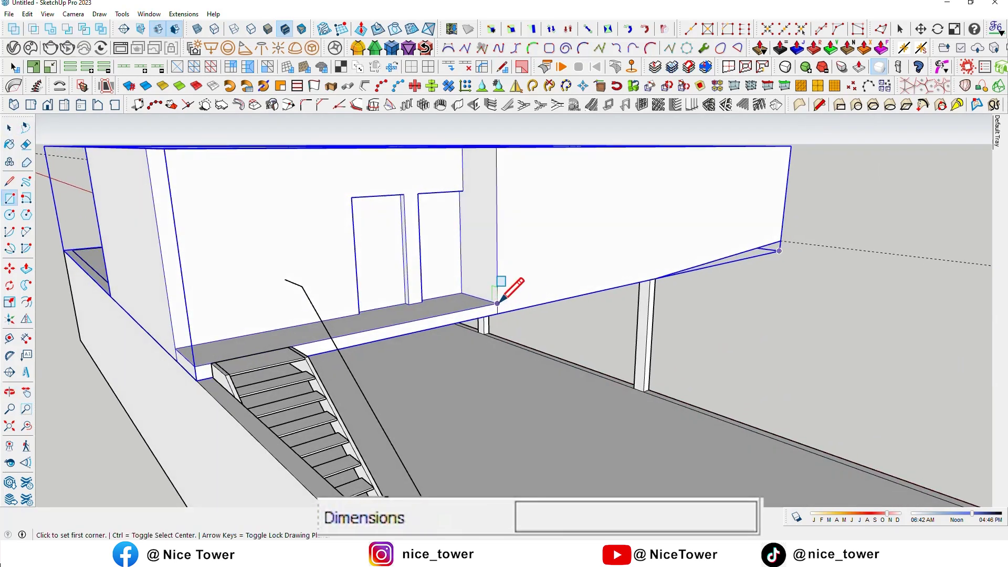
{"action": "left_click", "coordinate": [497, 303]}
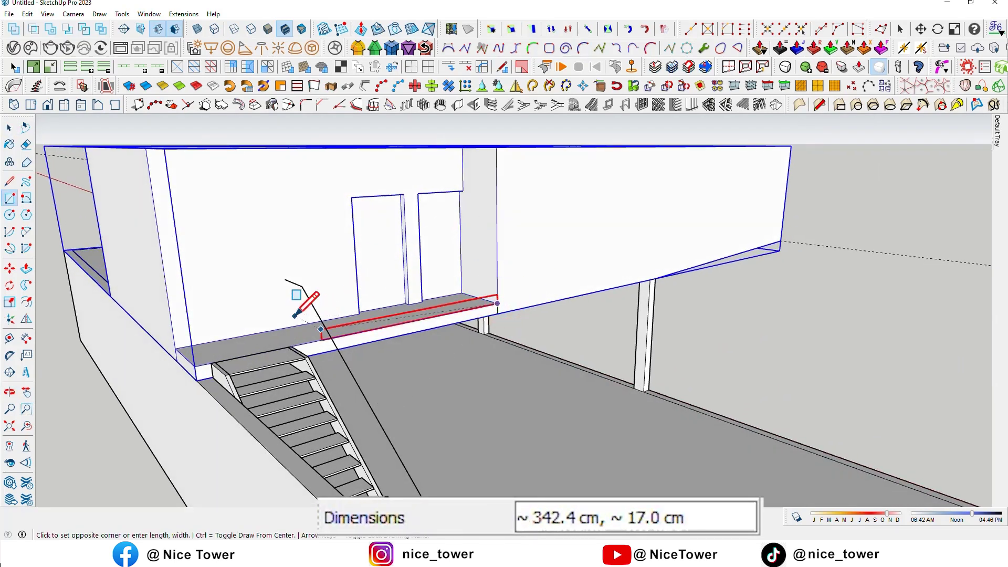
{"action": "left_click", "coordinate": [286, 284]}
{"action": "middle_click_drag", "start_coordinate": [286, 283], "coordinate": [407, 286]}
{"action": "key", "text": "space"}
{"action": "scroll", "coordinate": [409, 284], "scroll_direction": "up", "scroll_amount": 2}
{"action": "left_click", "coordinate": [407, 285]}
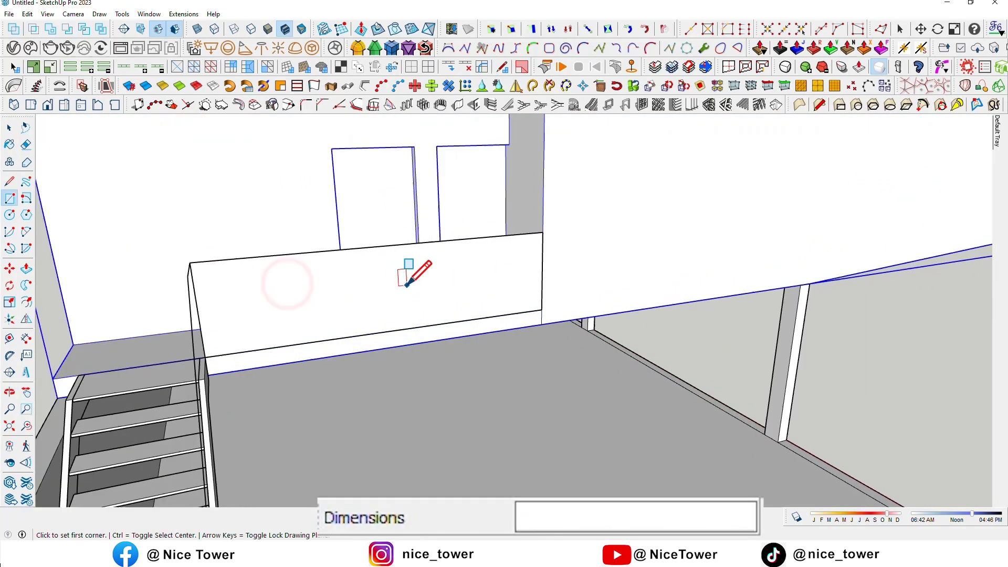
{"action": "key", "text": "g"}
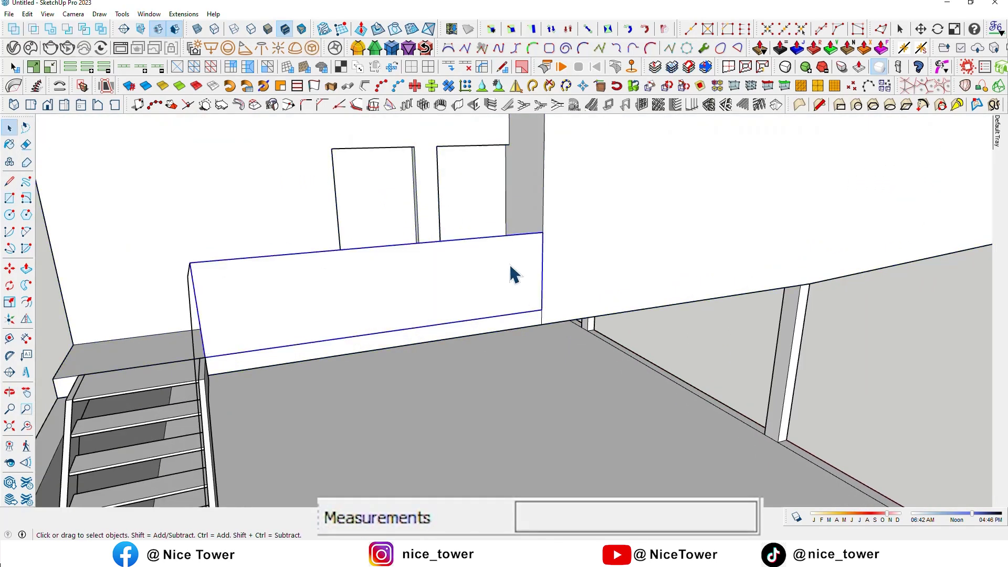
{"action": "left_click", "coordinate": [998, 131]}
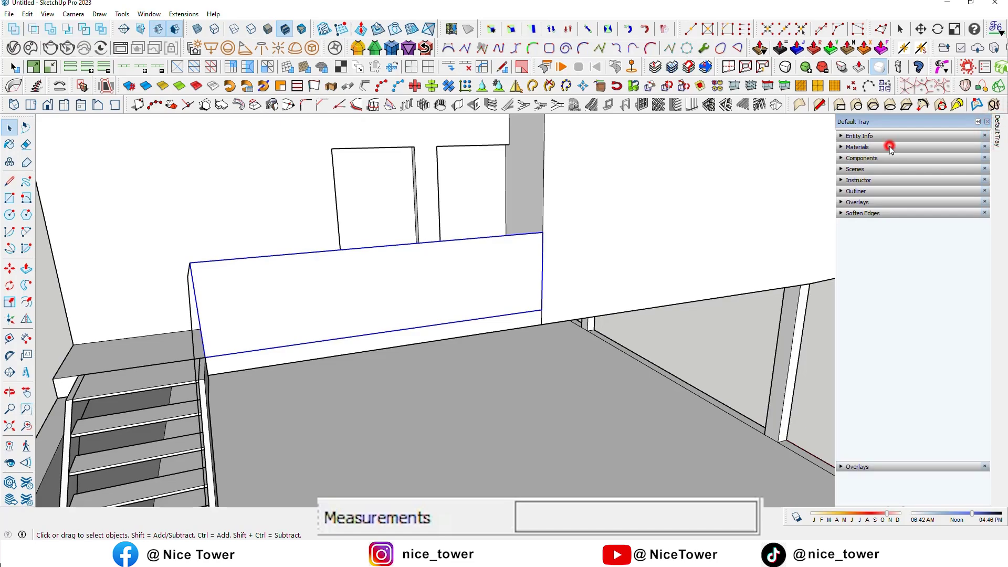
Paint the railing panel with a translucent blue glass material
{"action": "left_click", "coordinate": [890, 147]}
{"action": "left_click", "coordinate": [934, 233]}
{"action": "left_click", "coordinate": [491, 266]}
{"action": "middle_click_drag", "start_coordinate": [491, 266], "coordinate": [542, 287]}
{"action": "scroll", "coordinate": [542, 288], "scroll_direction": "down", "scroll_amount": 3}
{"action": "mouse_move", "coordinate": [254, 378]}
{"action": "middle_mouse_down"}
{"action": "mouse_move", "coordinate": [162, 252]}
{"action": "mouse_move", "coordinate": [354, 333]}
{"action": "mouse_move", "coordinate": [246, 358]}
{"action": "mouse_move", "coordinate": [265, 314]}
{"action": "middle_mouse_up"}
Inside the panel group, draw lines closing the stair's angled side into a face
{"action": "double_click", "coordinate": [261, 307]}
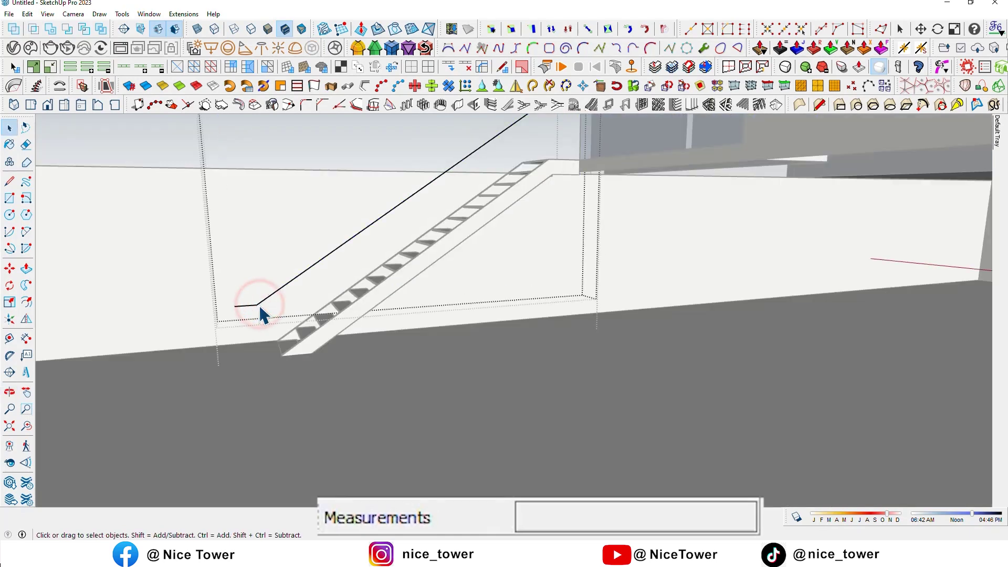
{"action": "key", "text": "l"}
{"action": "left_click", "coordinate": [235, 306]}
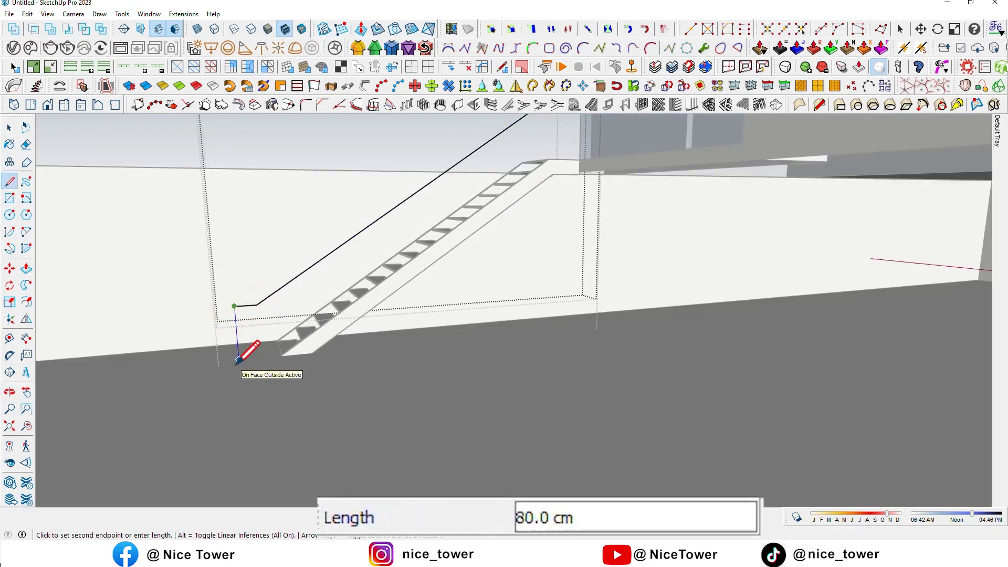
{"action": "left_click", "coordinate": [239, 361]}
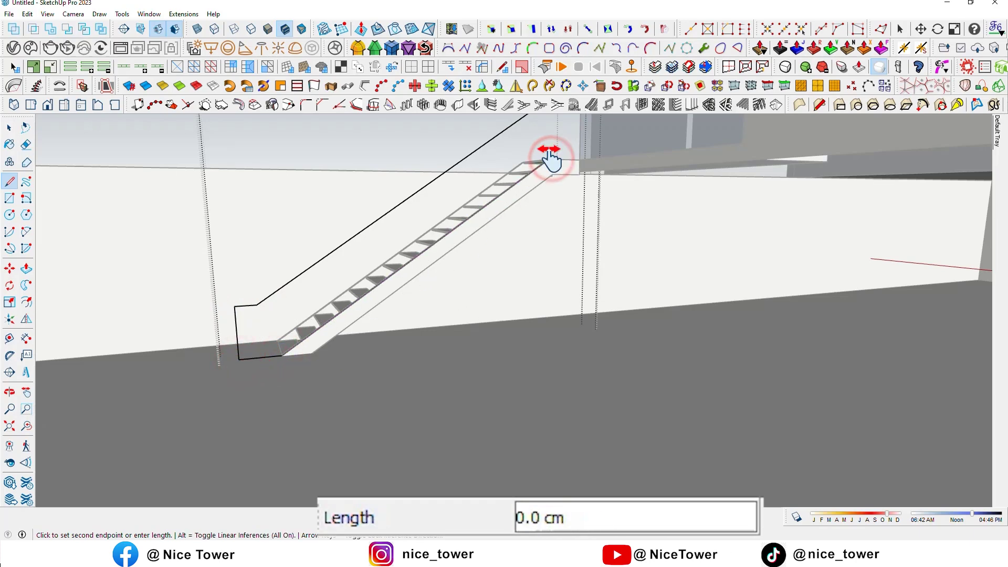
{"action": "middle_click_drag", "start_coordinate": [549, 158], "coordinate": [489, 242], "text": "shift"}
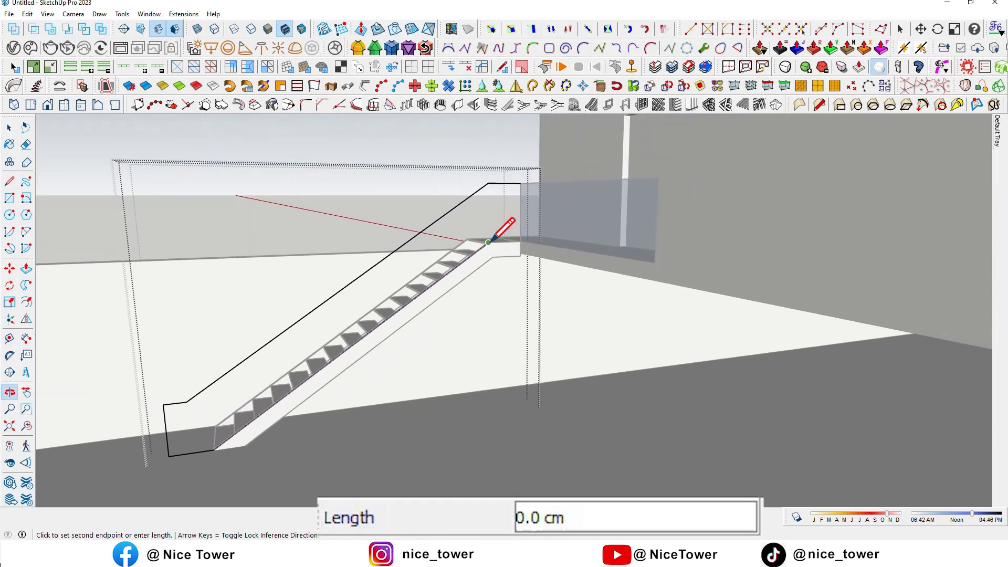
{"action": "left_click", "coordinate": [522, 183]}
{"action": "key", "text": "space"}
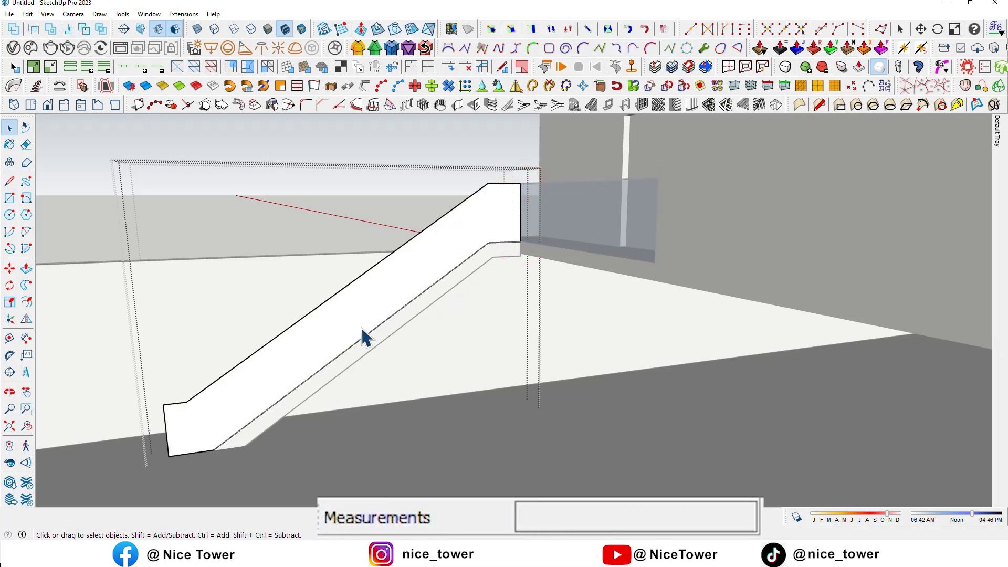
Paint the stair side panel blue glass and inspect the stairs from several angles
{"action": "left_click", "coordinate": [370, 297]}
{"action": "scroll", "coordinate": [368, 305], "scroll_direction": "down", "scroll_amount": 3}
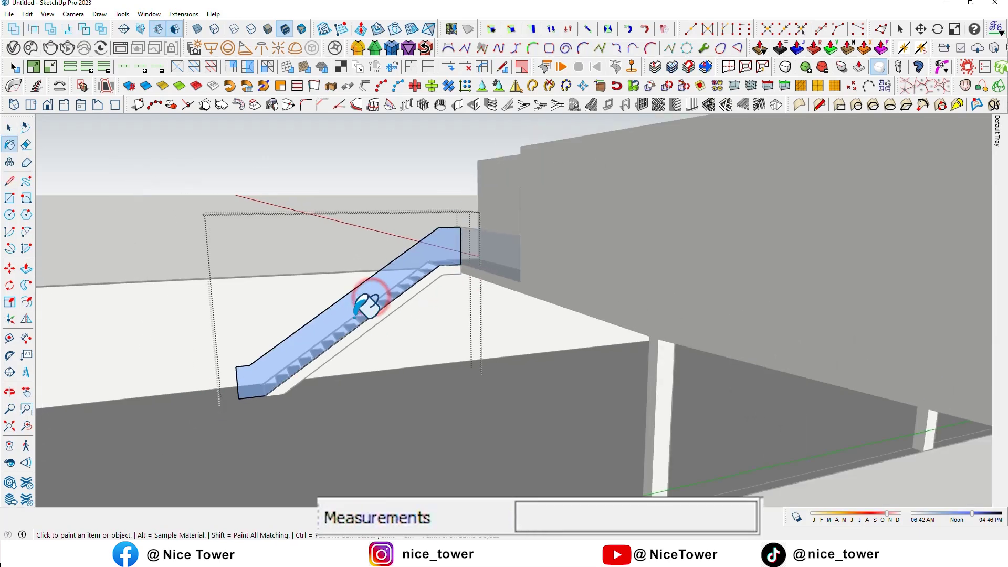
{"action": "key", "text": "space"}
{"action": "mouse_move", "coordinate": [332, 185]}
{"action": "middle_mouse_down"}
{"action": "mouse_move", "coordinate": [349, 254]}
{"action": "mouse_move", "coordinate": [663, 311]}
{"action": "mouse_move", "coordinate": [397, 299]}
{"action": "middle_mouse_up"}
{"action": "scroll", "coordinate": [409, 252], "scroll_direction": "down", "scroll_amount": 3}
{"action": "middle_click_drag", "start_coordinate": [417, 224], "coordinate": [417, 219]}
{"action": "scroll", "coordinate": [506, 322], "scroll_direction": "up", "scroll_amount": 5}
{"action": "mouse_move", "coordinate": [506, 322]}
{"action": "middle_mouse_down"}
{"action": "mouse_move", "coordinate": [501, 386]}
{"action": "mouse_move", "coordinate": [407, 308]}
{"action": "mouse_move", "coordinate": [243, 293]}
{"action": "middle_mouse_up"}
{"action": "scroll", "coordinate": [386, 224], "scroll_direction": "up", "scroll_amount": 5}
Draw a rectangle spanning the ground-floor wall opening from column top to lower right corner
{"action": "key", "text": "r"}
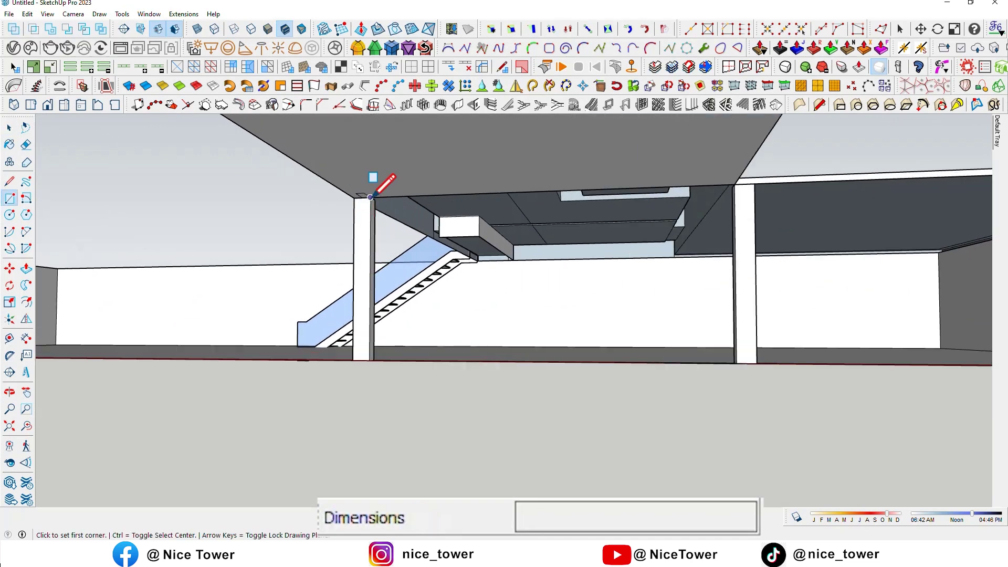
{"action": "left_click", "coordinate": [371, 197]}
{"action": "left_click", "coordinate": [739, 362]}
{"action": "middle_click_drag", "start_coordinate": [740, 361], "coordinate": [688, 392], "text": "shift"}
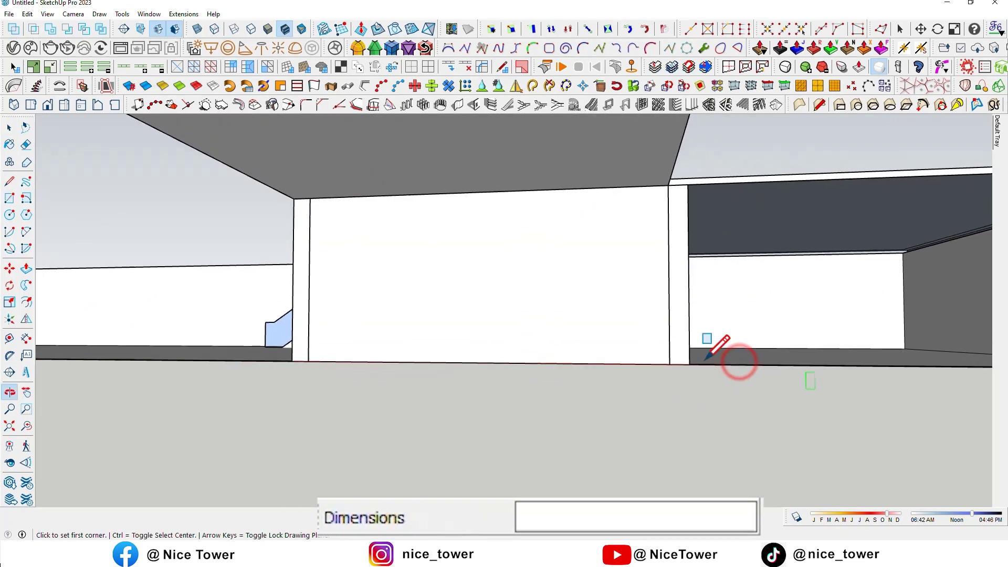
{"action": "mouse_move", "coordinate": [690, 184]}
{"action": "middle_mouse_down", "text": "shift"}
{"action": "mouse_move", "coordinate": [709, 361]}
{"action": "mouse_move", "coordinate": [675, 361]}
{"action": "middle_mouse_up", "text": "shift"}
{"action": "left_click", "coordinate": [926, 359]}
{"action": "scroll", "coordinate": [707, 331], "scroll_direction": "down", "scroll_amount": 2}
{"action": "scroll", "coordinate": [777, 322], "scroll_direction": "down", "scroll_amount": 3}
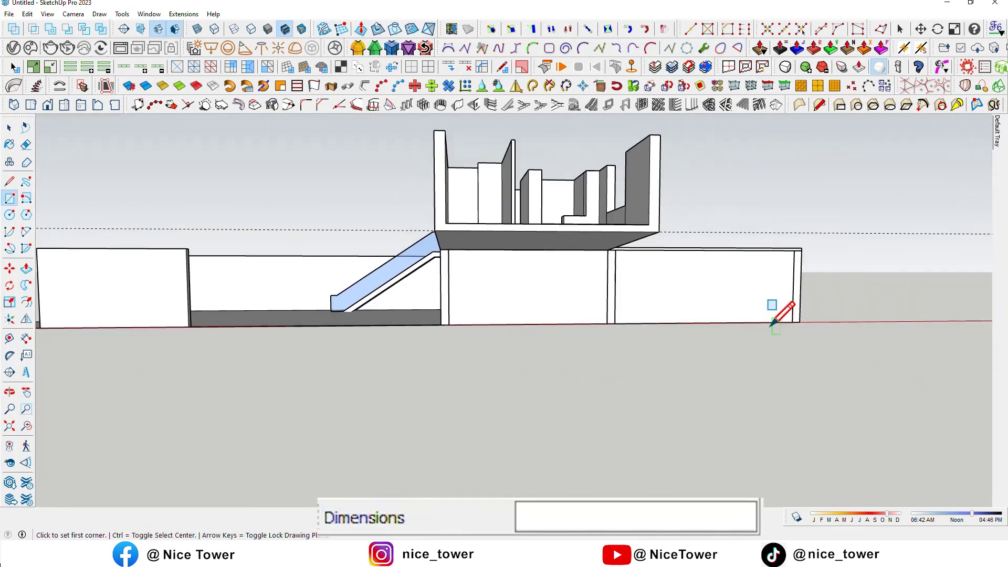
{"action": "middle_click_drag", "start_coordinate": [777, 322], "coordinate": [675, 327]}
{"action": "scroll", "coordinate": [679, 273], "scroll_direction": "up", "scroll_amount": 3}
{"action": "mouse_move", "coordinate": [678, 273]}
{"action": "middle_mouse_down"}
{"action": "mouse_move", "coordinate": [637, 259]}
{"action": "mouse_move", "coordinate": [597, 266]}
{"action": "mouse_move", "coordinate": [637, 281]}
{"action": "middle_mouse_up"}
Try a three-panel window frame on the front face with Panel Divider, then undo it
{"action": "key", "text": "space"}
{"action": "left_click", "coordinate": [613, 245]}
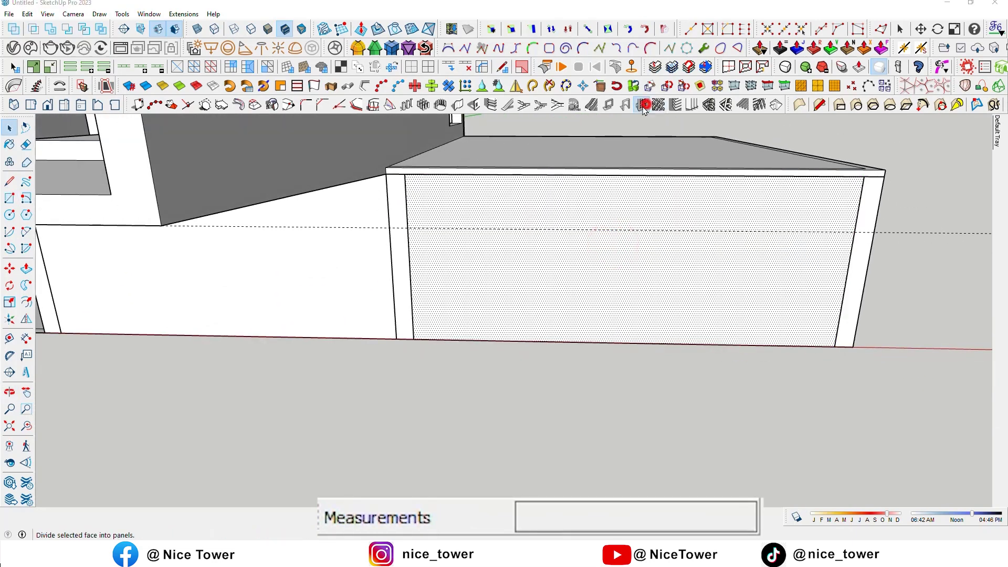
{"action": "left_click", "coordinate": [647, 106]}
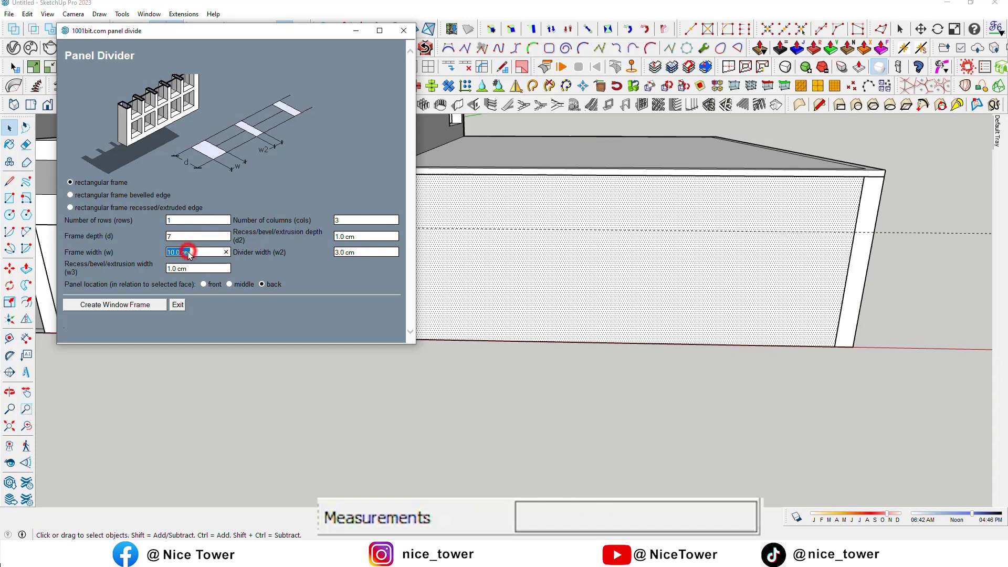
{"action": "left_click", "coordinate": [129, 309]}
{"action": "mouse_move", "coordinate": [125, 305]}
{"action": "middle_mouse_down"}
{"action": "mouse_move", "coordinate": [309, 239]}
{"action": "mouse_move", "coordinate": [290, 278]}
{"action": "middle_mouse_up"}
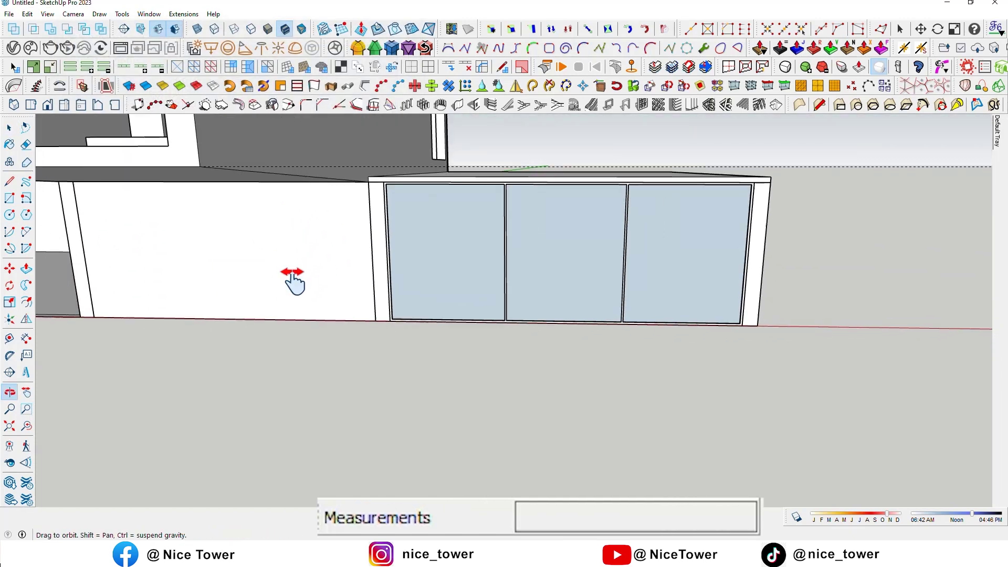
{"action": "key", "text": "ctrl+z"}
Create four-panel framed glass windows on the wall faces with the 1001bit Panel Divider
{"action": "left_click", "coordinate": [520, 256]}
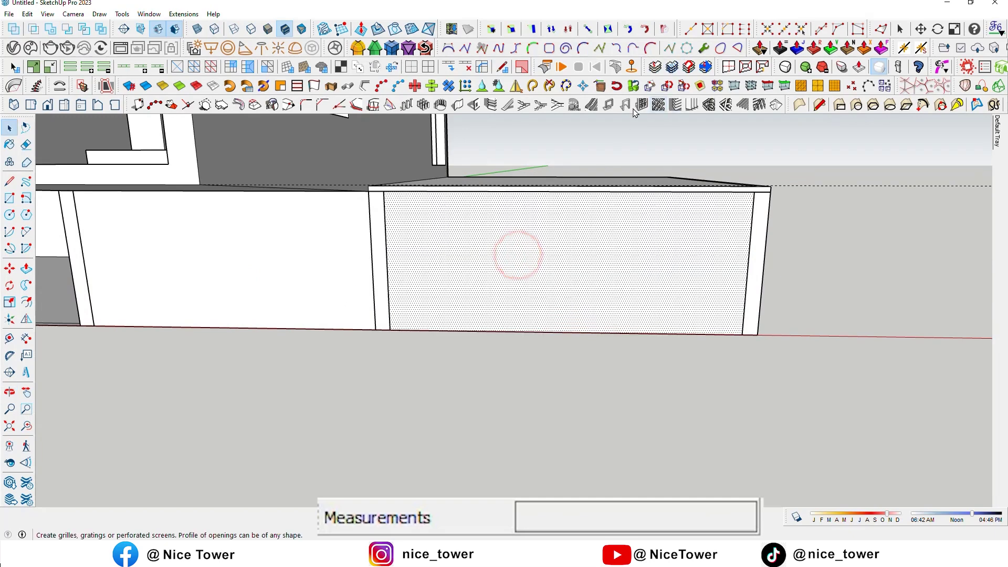
{"action": "left_click", "coordinate": [643, 105]}
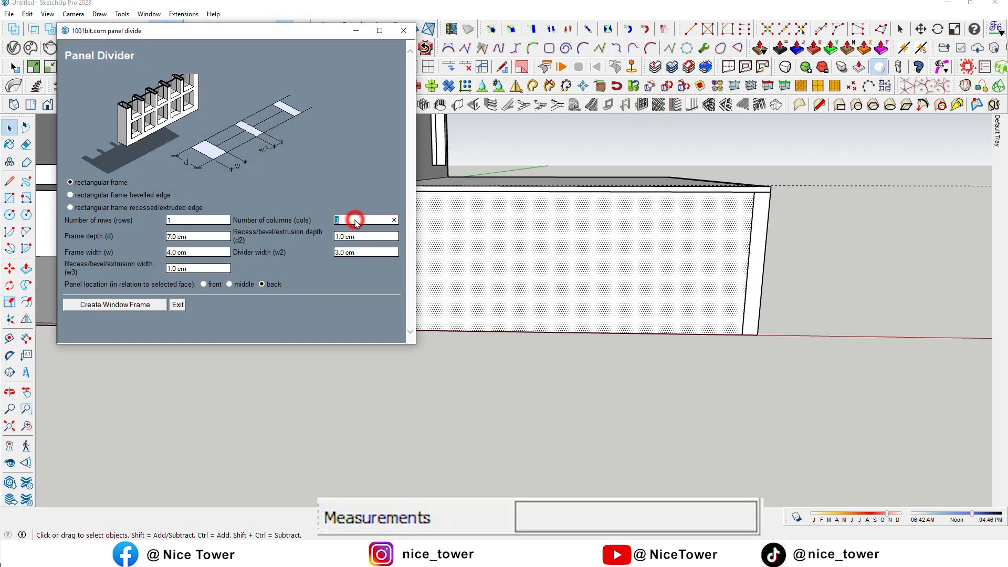
{"action": "left_click", "coordinate": [143, 308]}
{"action": "middle_click_drag", "start_coordinate": [166, 286], "coordinate": [176, 292]}
{"action": "left_click", "coordinate": [644, 106]}
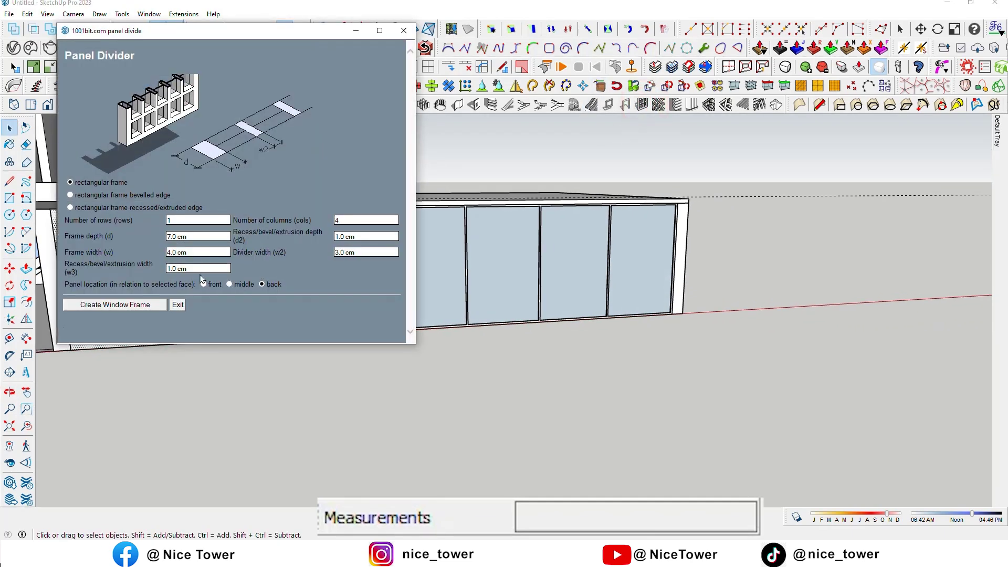
{"action": "left_click", "coordinate": [146, 306]}
{"action": "mouse_move", "coordinate": [247, 292]}
{"action": "middle_mouse_down"}
{"action": "mouse_move", "coordinate": [342, 306]}
{"action": "mouse_move", "coordinate": [461, 270]}
{"action": "mouse_move", "coordinate": [417, 297]}
{"action": "mouse_move", "coordinate": [275, 313]}
{"action": "mouse_move", "coordinate": [315, 342]}
{"action": "mouse_move", "coordinate": [360, 349]}
{"action": "middle_mouse_up"}
{"action": "scroll", "coordinate": [276, 336], "scroll_direction": "up", "scroll_amount": 5}
Start a rectangle at the upper floor's front corner
{"action": "key", "text": "space"}
{"action": "left_click", "coordinate": [360, 347]}
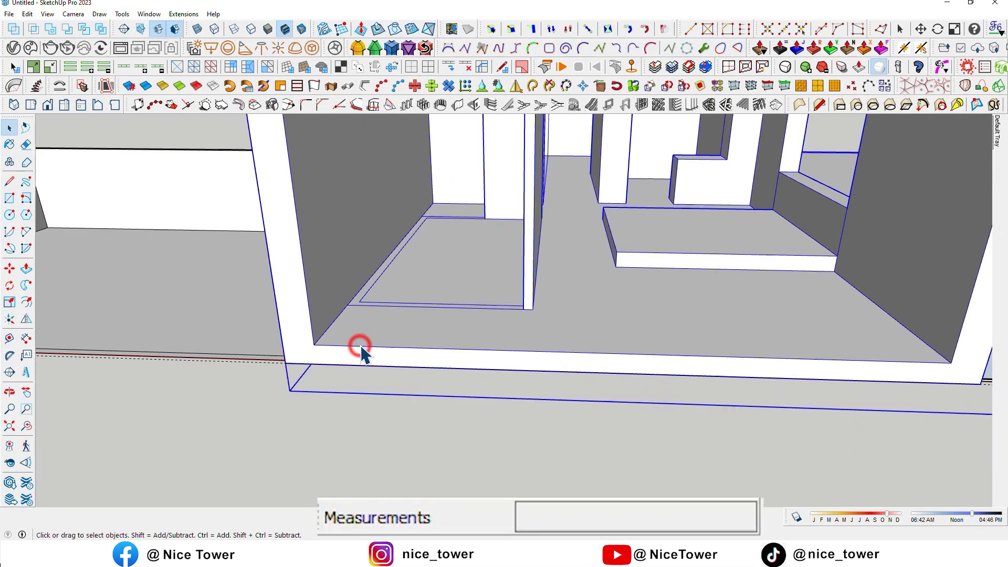
{"action": "key", "text": "d"}
{"action": "left_click", "coordinate": [317, 343]}
{"action": "mouse_move", "coordinate": [541, 321]}
{"action": "middle_mouse_down"}
{"action": "mouse_move", "coordinate": [607, 288]}
{"action": "mouse_move", "coordinate": [725, 262]}
{"action": "mouse_move", "coordinate": [735, 216]}
{"action": "middle_mouse_up"}
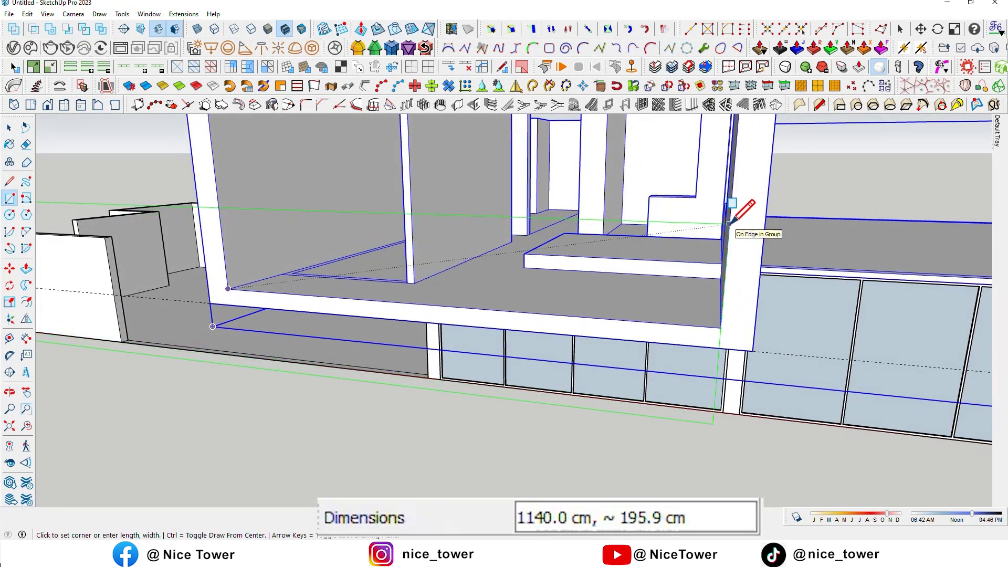
Finish the rectangle along the upper floor front and move the face slightly
{"action": "key", "text": "ctrl"}
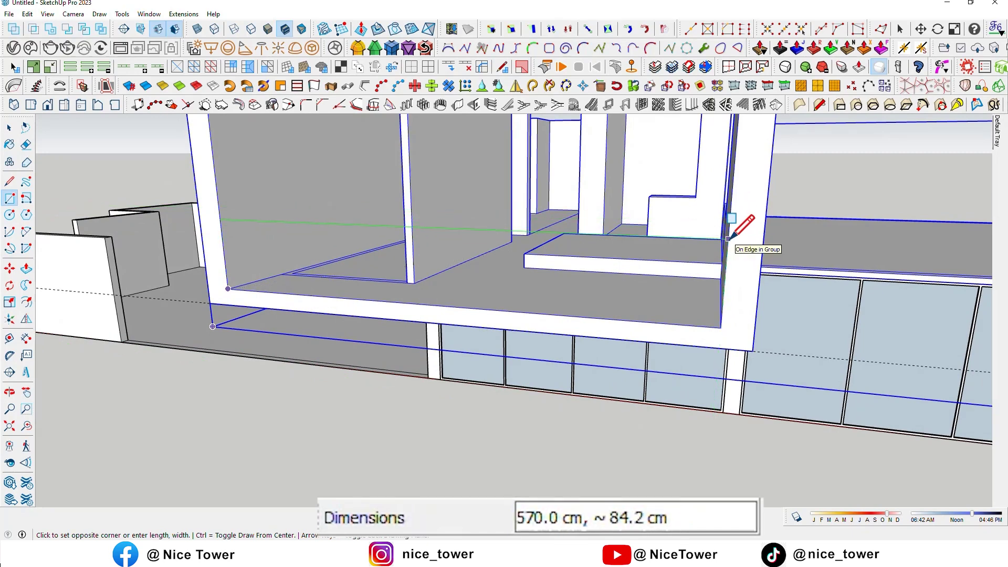
{"action": "left_click", "coordinate": [730, 238]}
{"action": "key", "text": "space"}
{"action": "mouse_move", "coordinate": [547, 282]}
{"action": "middle_mouse_down"}
{"action": "mouse_move", "coordinate": [653, 315]}
{"action": "mouse_move", "coordinate": [342, 281]}
{"action": "middle_mouse_up"}
{"action": "left_click", "coordinate": [341, 278]}
{"action": "key", "text": "m"}
{"action": "scroll", "coordinate": [270, 236], "scroll_direction": "up", "scroll_amount": 5}
{"action": "mouse_move", "coordinate": [399, 259]}
{"action": "middle_mouse_down"}
{"action": "mouse_move", "coordinate": [354, 344]}
{"action": "mouse_move", "coordinate": [468, 317]}
{"action": "mouse_move", "coordinate": [484, 349]}
{"action": "middle_mouse_up"}
{"action": "left_click", "coordinate": [343, 289]}
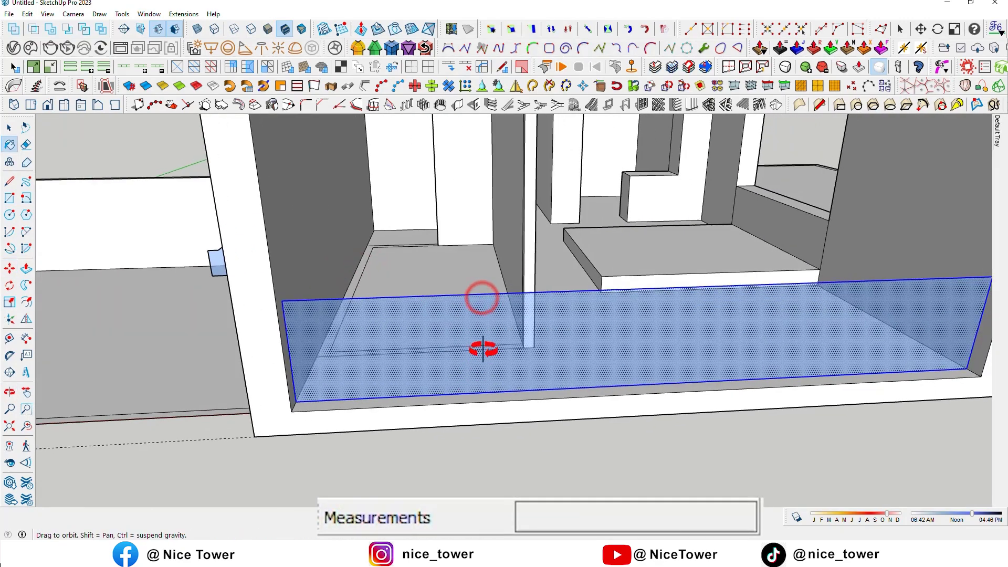
Paint the face translucent blue glass, then delete it
{"action": "scroll", "coordinate": [482, 336], "scroll_direction": "down", "scroll_amount": 5}
{"action": "scroll", "coordinate": [410, 416], "scroll_direction": "up", "scroll_amount": 2}
{"action": "scroll", "coordinate": [389, 380], "scroll_direction": "up", "scroll_amount": 1}
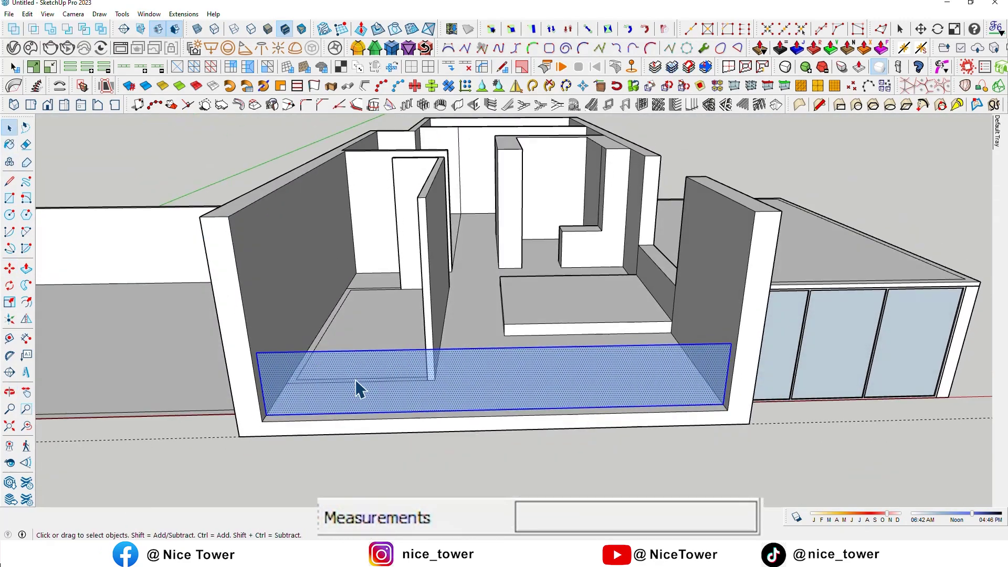
{"action": "left_click", "coordinate": [355, 380], "text": "shift"}
{"action": "key", "text": "Delete"}
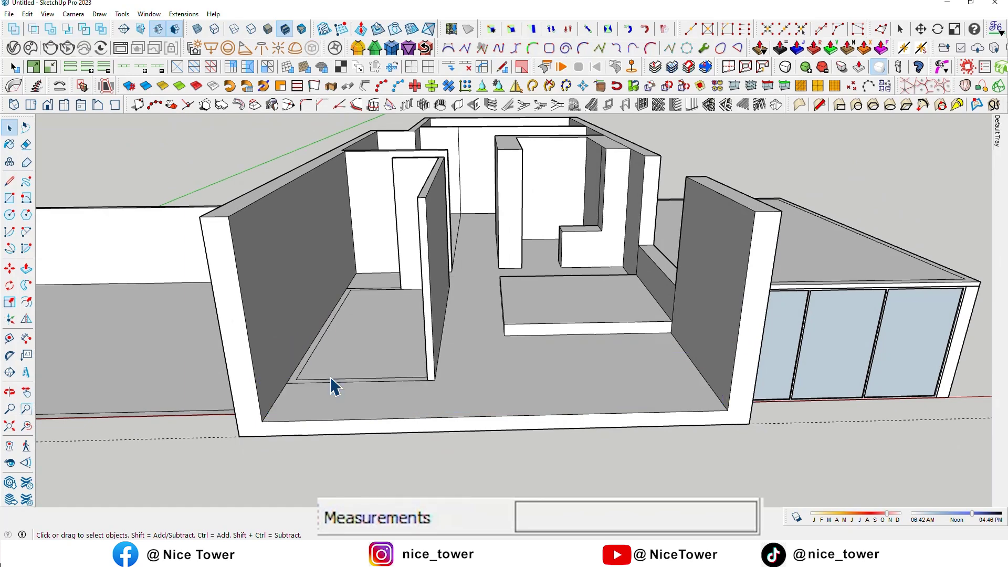
Redraw an 1140 × 500 cm face across the opening and move it about 13.5 cm inward
{"action": "middle_click_drag", "start_coordinate": [333, 383], "coordinate": [306, 413]}
{"action": "left_click", "coordinate": [269, 390]}
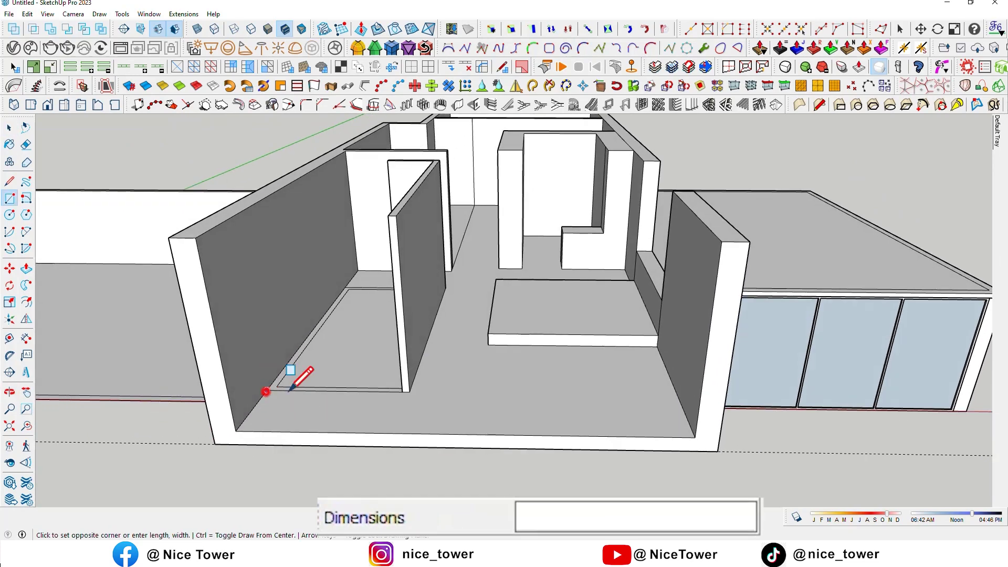
{"action": "middle_click_drag", "start_coordinate": [292, 383], "coordinate": [604, 322]}
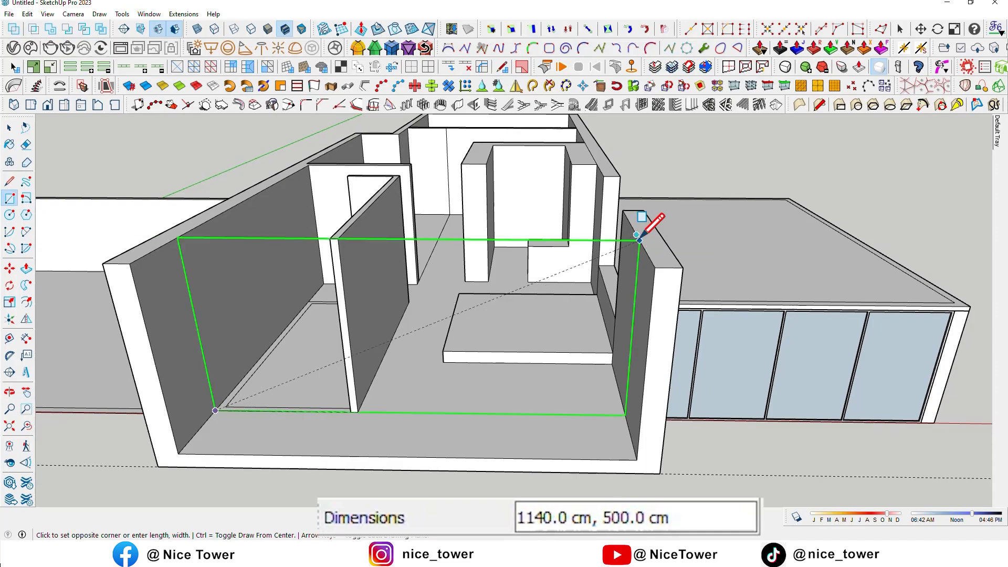
{"action": "mouse_move", "coordinate": [644, 239]}
{"action": "middle_mouse_down"}
{"action": "mouse_move", "coordinate": [625, 265]}
{"action": "mouse_move", "coordinate": [286, 326]}
{"action": "middle_mouse_up"}
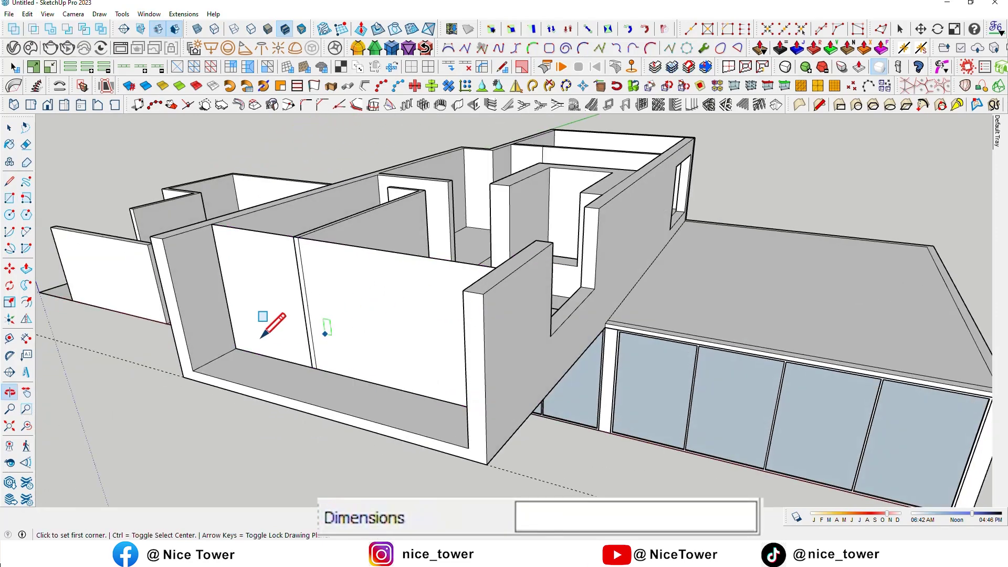
{"action": "key", "text": "space"}
{"action": "left_click", "coordinate": [273, 273]}
{"action": "left_click", "coordinate": [277, 281], "text": "shift"}
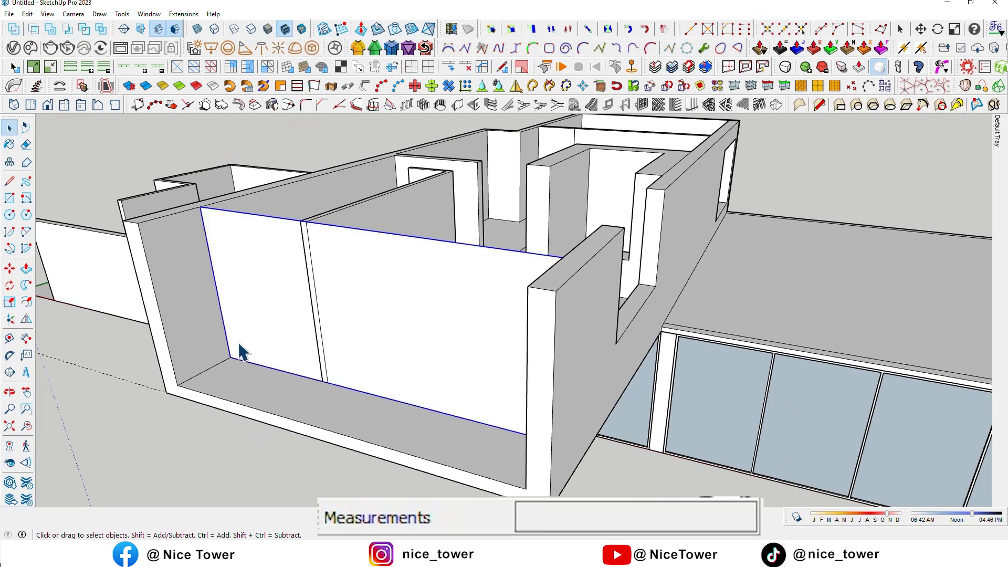
{"action": "left_click", "coordinate": [222, 359]}
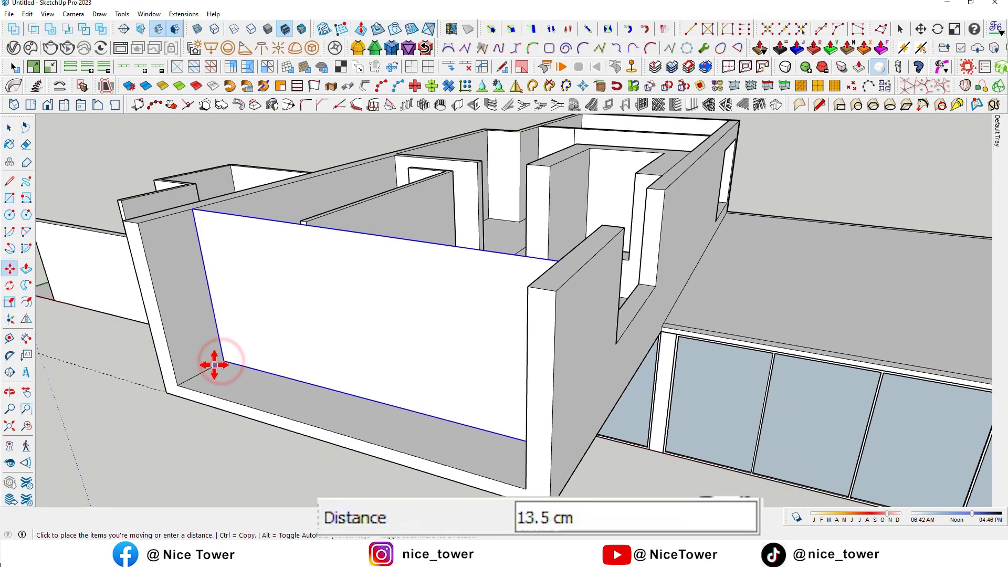
{"action": "type", "text": "5"}
{"action": "key", "text": "Return"}
Run Panel Divider with 3 columns to frame the upper front face as three glass panes
{"action": "mouse_move", "coordinate": [292, 399]}
{"action": "middle_mouse_down"}
{"action": "mouse_move", "coordinate": [378, 400]}
{"action": "mouse_move", "coordinate": [434, 319]}
{"action": "middle_mouse_up"}
{"action": "key", "text": "space"}
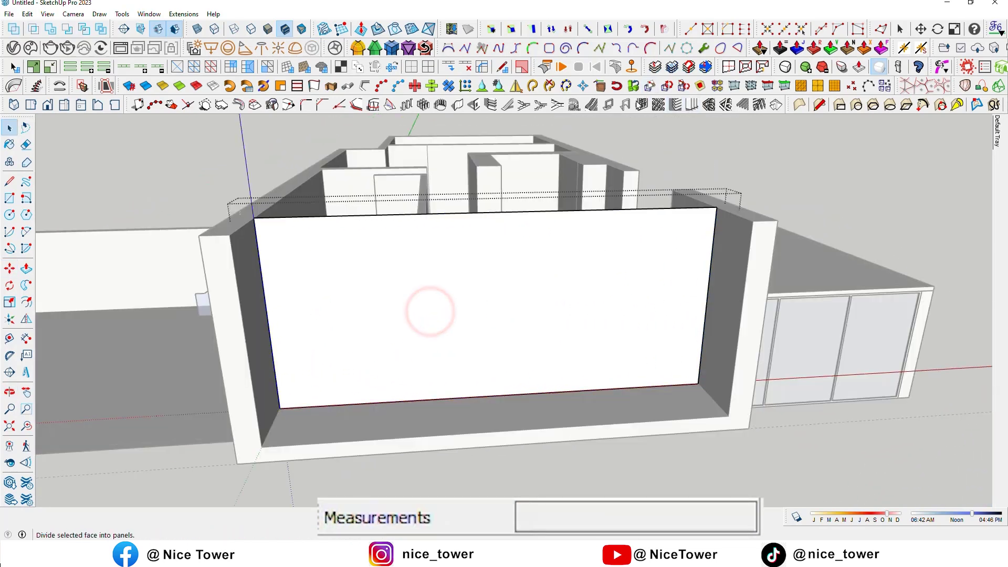
{"action": "left_click", "coordinate": [642, 104]}
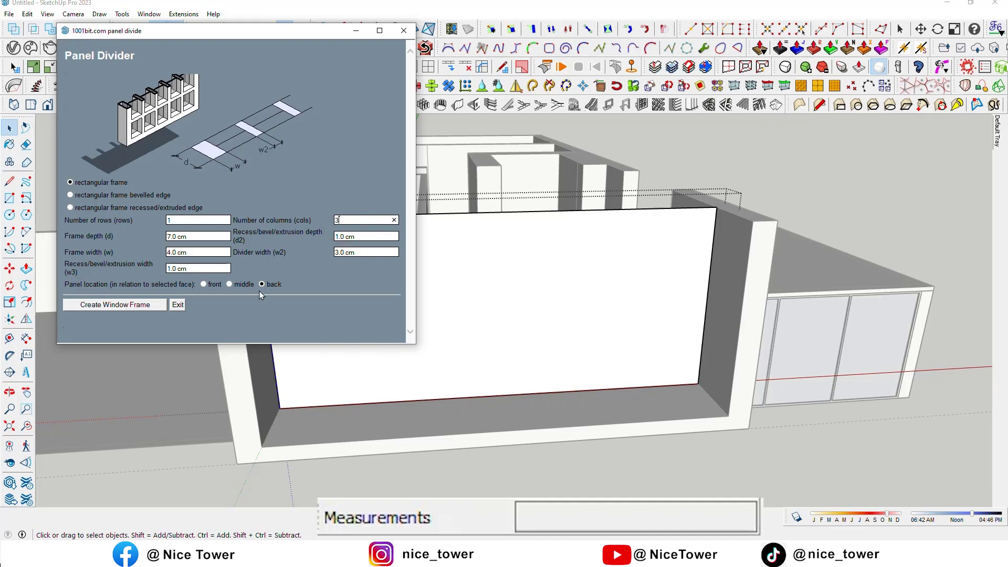
{"action": "left_click", "coordinate": [140, 308]}
{"action": "left_click", "coordinate": [373, 272]}
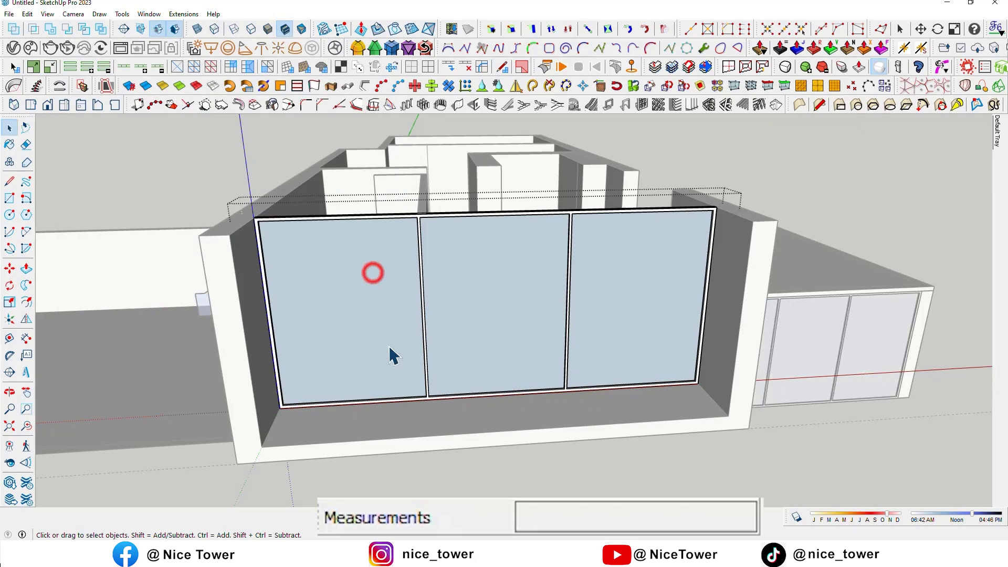
{"action": "middle_click_drag", "start_coordinate": [392, 353], "coordinate": [502, 282]}
{"action": "scroll", "coordinate": [503, 282], "scroll_direction": "down", "scroll_amount": 3}
{"action": "mouse_move", "coordinate": [503, 365]}
{"action": "middle_mouse_down"}
{"action": "mouse_move", "coordinate": [624, 355]}
{"action": "mouse_move", "coordinate": [473, 479]}
{"action": "middle_mouse_up"}
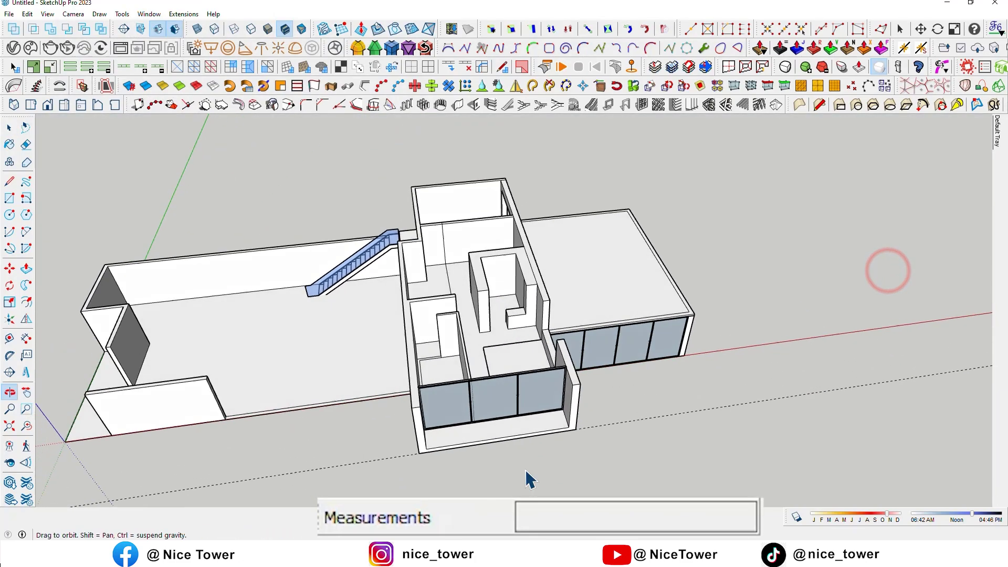
{"action": "scroll", "coordinate": [511, 405], "scroll_direction": "up", "scroll_amount": 3}
{"action": "mouse_move", "coordinate": [511, 405]}
{"action": "middle_mouse_down"}
{"action": "mouse_move", "coordinate": [396, 401]}
{"action": "mouse_move", "coordinate": [497, 323]}
{"action": "mouse_move", "coordinate": [484, 328]}
{"action": "mouse_move", "coordinate": [473, 232]}
{"action": "middle_mouse_up"}
Select the upper window frame and orbit around to the lower glass wall
{"action": "key", "text": "space"}
{"action": "left_click", "coordinate": [473, 229]}
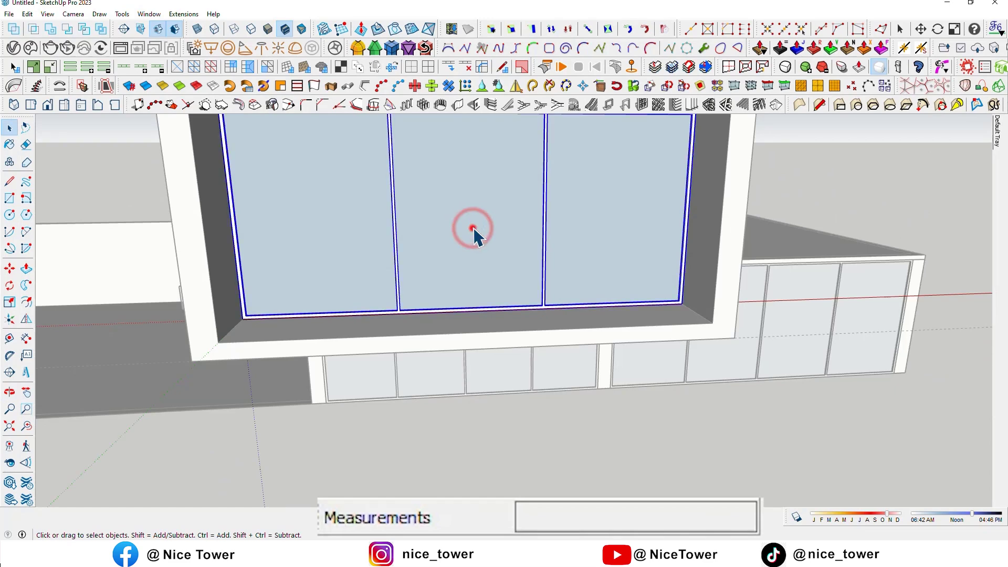
{"action": "mouse_move", "coordinate": [473, 230]}
{"action": "middle_mouse_down"}
{"action": "mouse_move", "coordinate": [824, 447]}
{"action": "mouse_move", "coordinate": [616, 433]}
{"action": "mouse_move", "coordinate": [511, 387]}
{"action": "mouse_move", "coordinate": [725, 412]}
{"action": "mouse_move", "coordinate": [391, 375]}
{"action": "middle_mouse_up"}
{"action": "scroll", "coordinate": [613, 435], "scroll_direction": "down", "scroll_amount": 2}
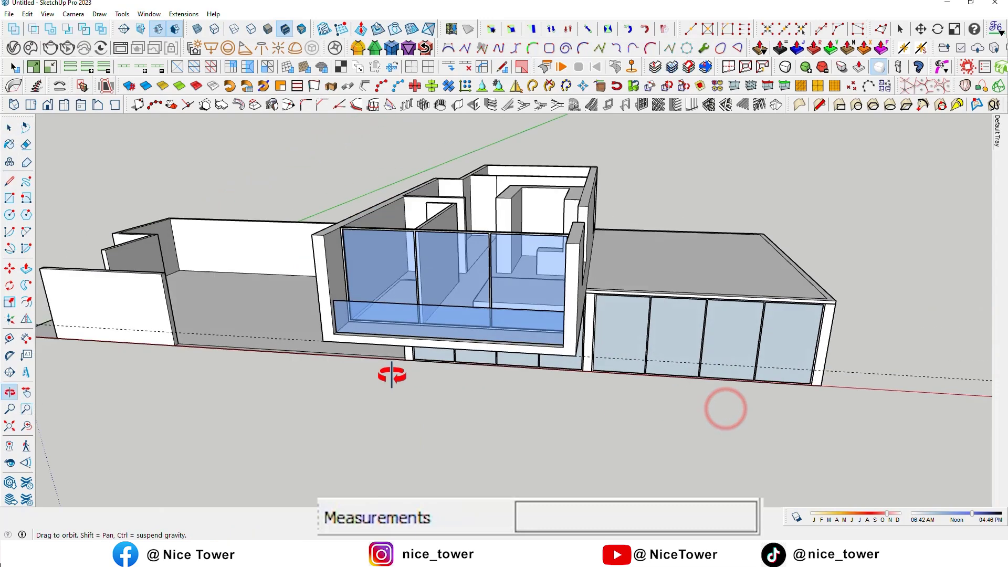
{"action": "scroll", "coordinate": [392, 375], "scroll_direction": "up", "scroll_amount": 3}
{"action": "mouse_move", "coordinate": [348, 322]}
{"action": "middle_mouse_down"}
{"action": "mouse_move", "coordinate": [513, 382]}
{"action": "mouse_move", "coordinate": [473, 281]}
{"action": "middle_mouse_up"}
{"action": "scroll", "coordinate": [513, 350], "scroll_direction": "up", "scroll_amount": 3}
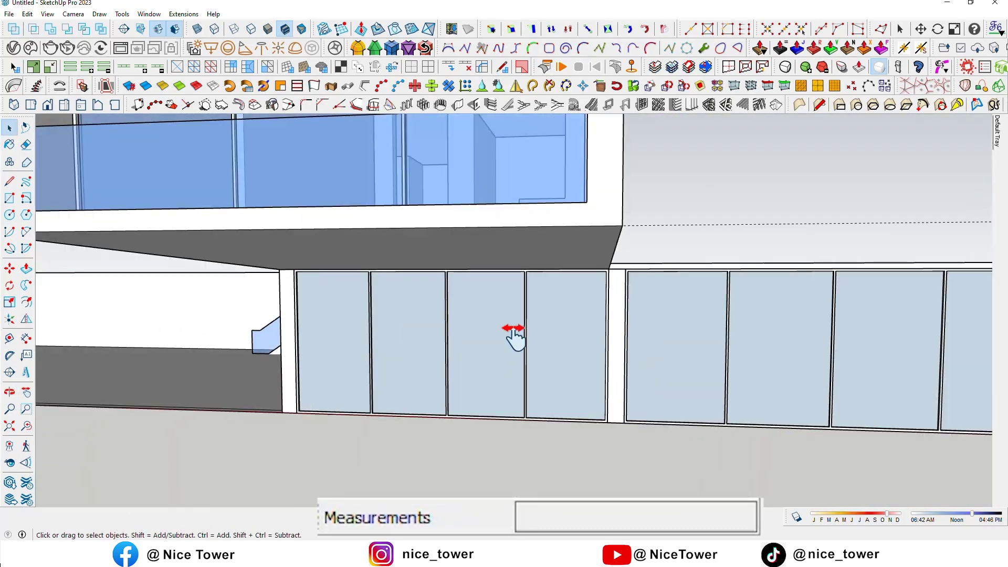
{"action": "scroll", "coordinate": [513, 349], "scroll_direction": "up", "scroll_amount": 3}
Paint the lower and right-hand glass panels with blue glass
{"action": "left_click", "coordinate": [527, 344]}
{"action": "left_click", "coordinate": [536, 337]}
{"action": "mouse_move", "coordinate": [417, 354]}
{"action": "middle_mouse_down"}
{"action": "mouse_move", "coordinate": [574, 361]}
{"action": "mouse_move", "coordinate": [846, 423]}
{"action": "mouse_move", "coordinate": [650, 418]}
{"action": "middle_mouse_up"}
{"action": "left_click", "coordinate": [574, 356]}
{"action": "scroll", "coordinate": [576, 348], "scroll_direction": "down", "scroll_amount": 3}
{"action": "key", "text": "space"}
{"action": "mouse_move", "coordinate": [503, 310]}
{"action": "middle_mouse_down"}
{"action": "mouse_move", "coordinate": [570, 349]}
{"action": "mouse_move", "coordinate": [500, 292]}
{"action": "mouse_move", "coordinate": [457, 281]}
{"action": "mouse_move", "coordinate": [465, 376]}
{"action": "mouse_move", "coordinate": [270, 360]}
{"action": "mouse_move", "coordinate": [798, 299]}
{"action": "mouse_move", "coordinate": [556, 331]}
{"action": "mouse_move", "coordinate": [520, 292]}
{"action": "middle_mouse_up"}
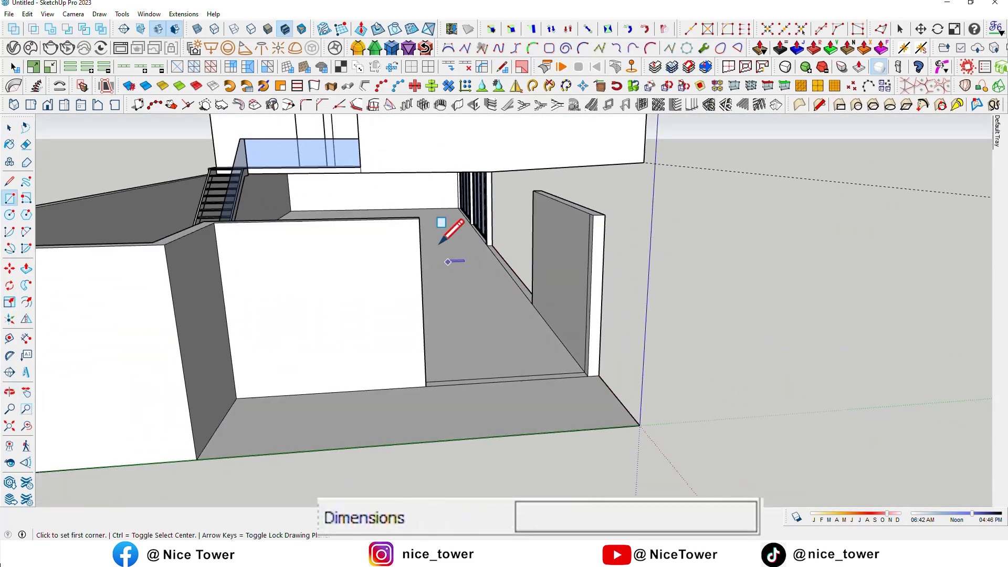
Draw a rectangle on the floor and turn it into a two-panel window frame
{"action": "left_click", "coordinate": [419, 218]}
{"action": "left_click", "coordinate": [587, 376]}
{"action": "scroll", "coordinate": [518, 389], "scroll_direction": "up", "scroll_amount": 3}
{"action": "key", "text": "space"}
{"action": "left_click", "coordinate": [456, 253]}
{"action": "left_click", "coordinate": [642, 105]}
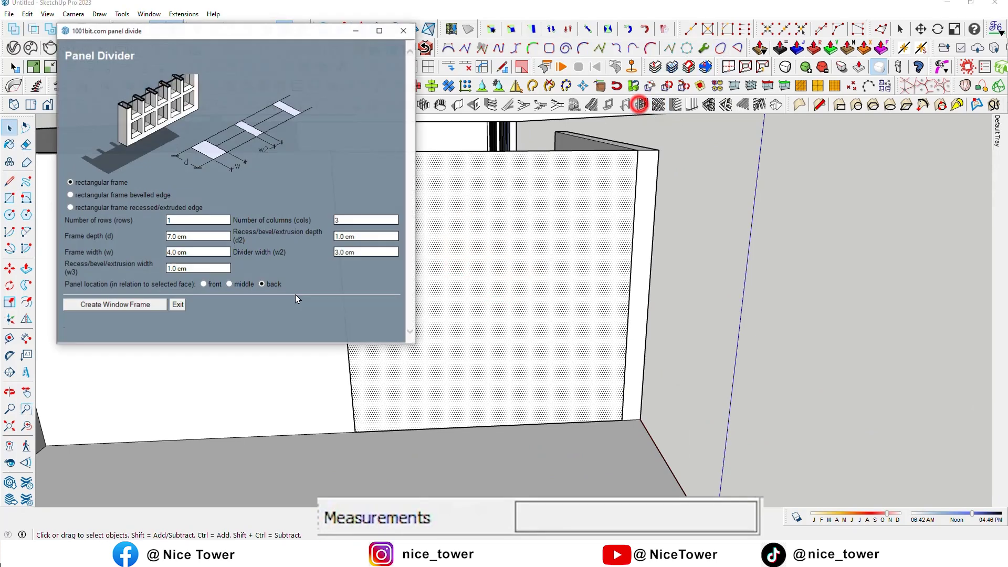
{"action": "left_click", "coordinate": [95, 305]}
Delete the top slab of the building's side box
{"action": "mouse_move", "coordinate": [240, 342]}
{"action": "middle_mouse_down"}
{"action": "mouse_move", "coordinate": [405, 367]}
{"action": "mouse_move", "coordinate": [380, 301]}
{"action": "mouse_move", "coordinate": [628, 309]}
{"action": "mouse_move", "coordinate": [514, 286]}
{"action": "mouse_move", "coordinate": [517, 317]}
{"action": "mouse_move", "coordinate": [338, 322]}
{"action": "mouse_move", "coordinate": [360, 322]}
{"action": "mouse_move", "coordinate": [450, 367]}
{"action": "mouse_move", "coordinate": [393, 413]}
{"action": "mouse_move", "coordinate": [793, 299]}
{"action": "mouse_move", "coordinate": [675, 288]}
{"action": "mouse_move", "coordinate": [643, 323]}
{"action": "mouse_move", "coordinate": [348, 331]}
{"action": "mouse_move", "coordinate": [729, 268]}
{"action": "mouse_move", "coordinate": [585, 237]}
{"action": "mouse_move", "coordinate": [637, 281]}
{"action": "middle_mouse_up"}
{"action": "left_click", "coordinate": [381, 301]}
{"action": "left_click", "coordinate": [643, 323]}
{"action": "key", "text": "Delete"}
Push/pull the enclosed face inside the walls out to its new depth, then inspect the villa
{"action": "scroll", "coordinate": [596, 282], "scroll_direction": "up", "scroll_amount": 3}
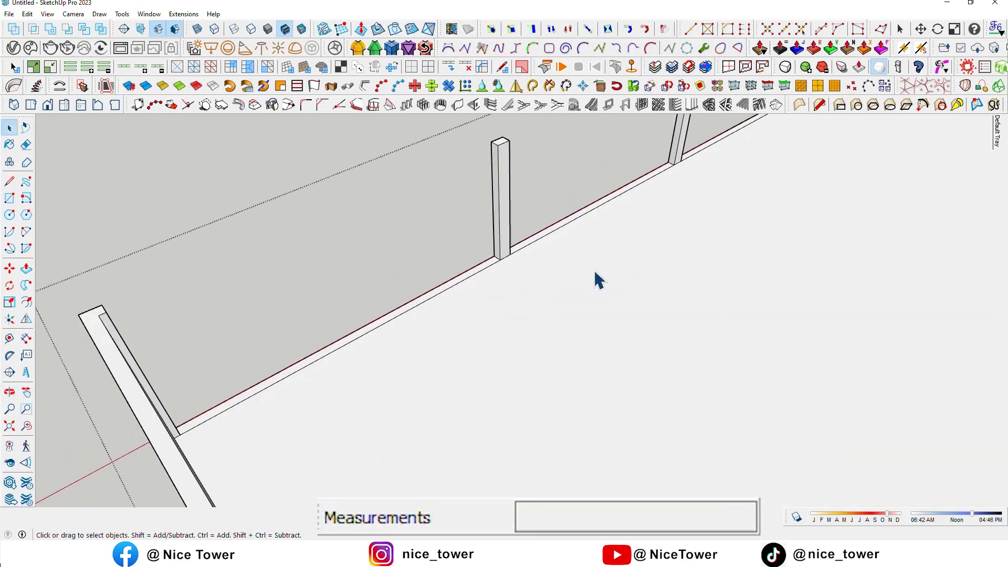
{"action": "key", "text": "p"}
{"action": "left_click", "coordinate": [502, 226]}
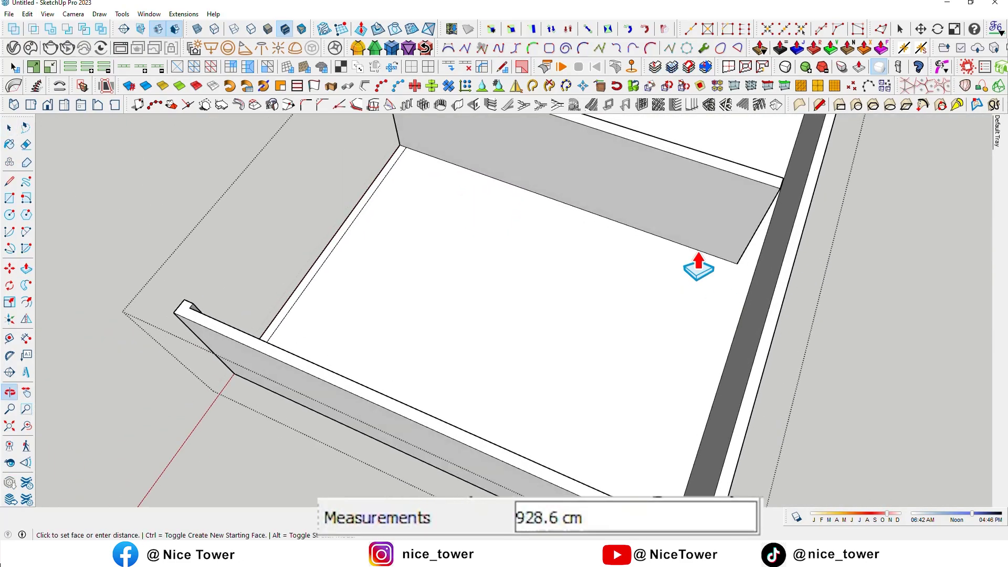
{"action": "key", "text": "o"}
{"action": "mouse_move", "coordinate": [581, 293]}
{"action": "left_mouse_down"}
{"action": "mouse_move", "coordinate": [779, 234]}
{"action": "mouse_move", "coordinate": [742, 266]}
{"action": "mouse_move", "coordinate": [772, 298]}
{"action": "left_mouse_up"}
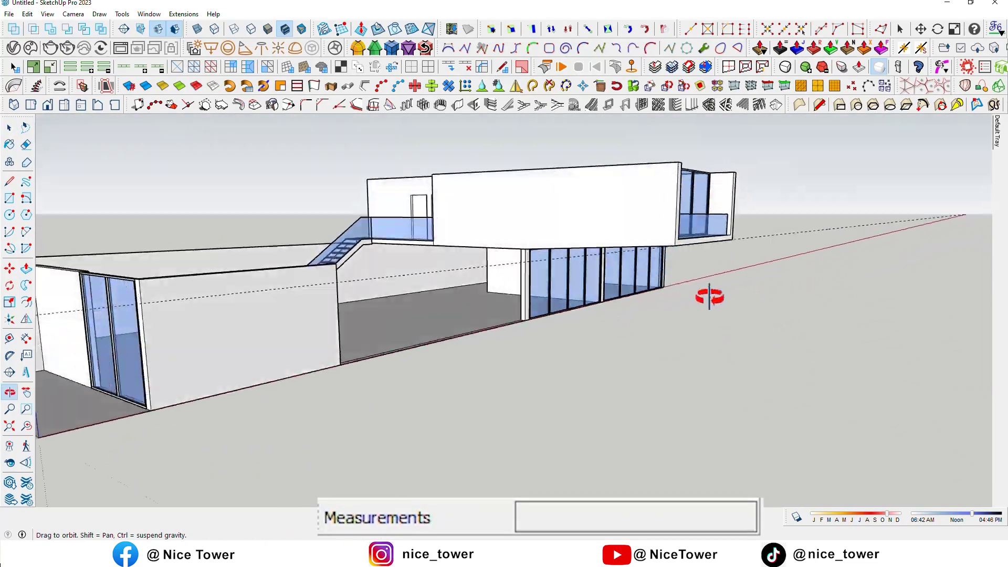
{"action": "left_click_drag", "start_coordinate": [709, 294], "coordinate": [532, 304]}
{"action": "key", "text": "space"}
{"action": "scroll", "coordinate": [529, 293], "scroll_direction": "up", "scroll_amount": 3}
{"action": "middle_click_drag", "start_coordinate": [530, 292], "coordinate": [361, 354]}
{"action": "scroll", "coordinate": [397, 336], "scroll_direction": "up", "scroll_amount": 5}
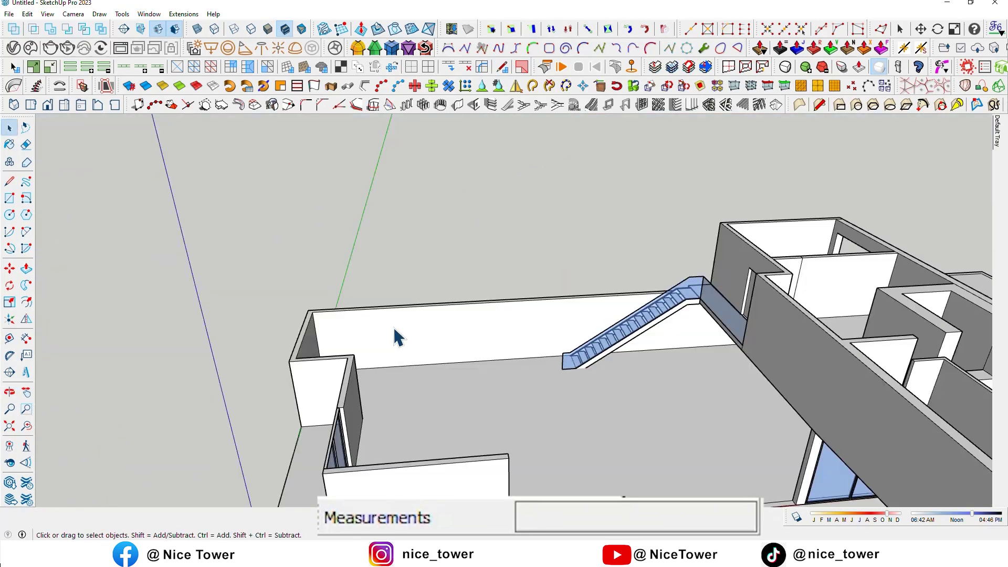
Select the stair-side wall and staircase and zoom in close to them
{"action": "left_click", "coordinate": [776, 319]}
{"action": "left_click", "coordinate": [684, 302]}
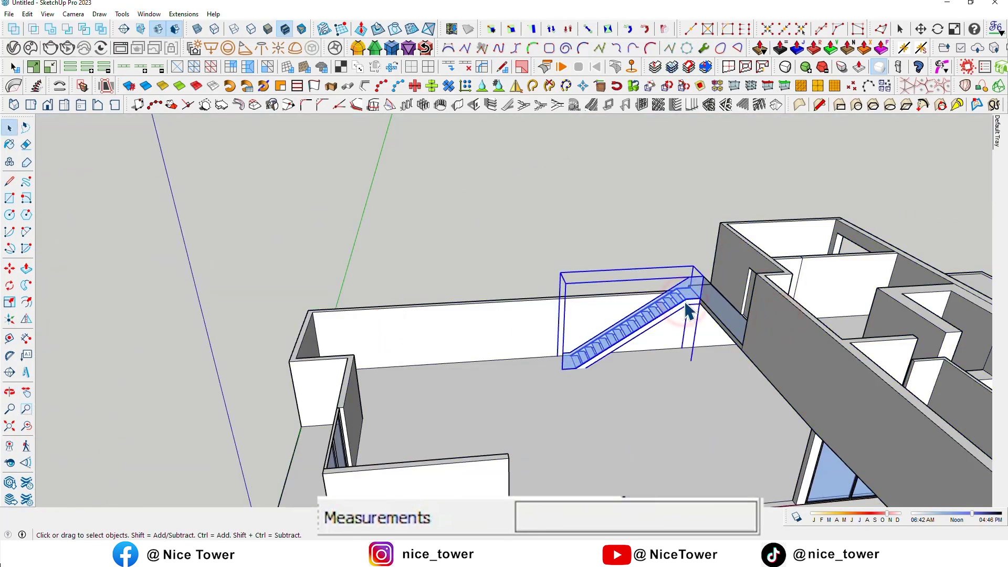
{"action": "scroll", "coordinate": [421, 315], "scroll_direction": "up", "scroll_amount": 2}
{"action": "middle_click_drag", "start_coordinate": [411, 315], "coordinate": [459, 284]}
{"action": "scroll", "coordinate": [367, 342], "scroll_direction": "up", "scroll_amount": 3}
{"action": "middle_click_drag", "start_coordinate": [367, 342], "coordinate": [251, 401]}
{"action": "scroll", "coordinate": [282, 373], "scroll_direction": "up", "scroll_amount": 2}
Draw a 950 line along the wall top to above the stairs
{"action": "left_click", "coordinate": [238, 326]}
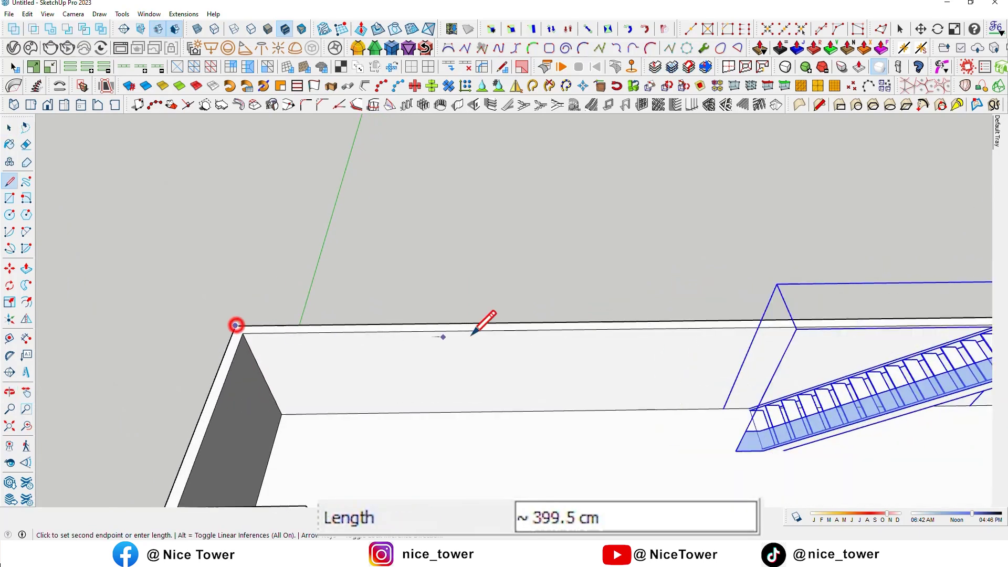
{"action": "middle_click_drag", "start_coordinate": [451, 322], "coordinate": [255, 354], "text": "shift"}
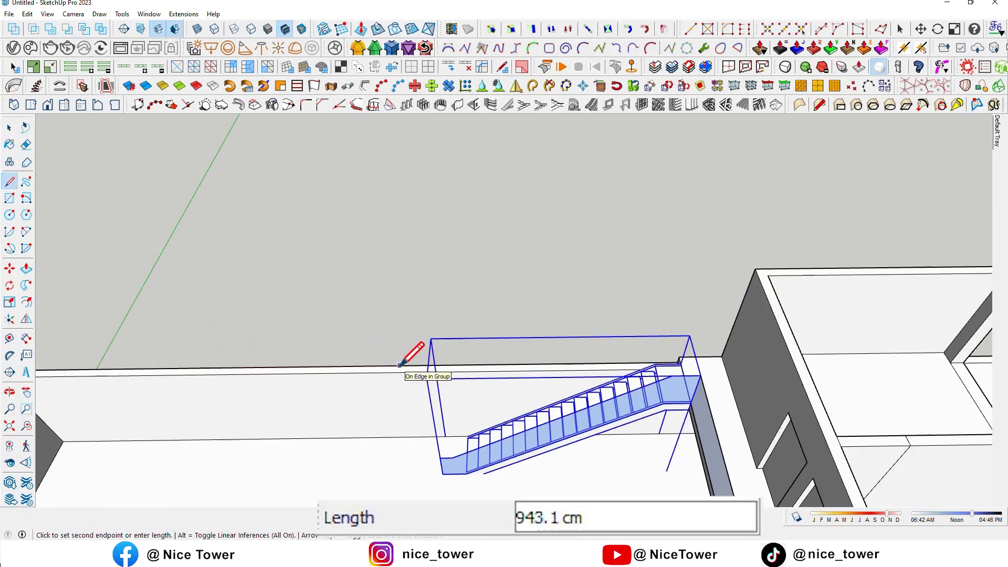
{"action": "middle_click_drag", "start_coordinate": [399, 366], "coordinate": [430, 249]}
{"action": "type", "text": "950"}
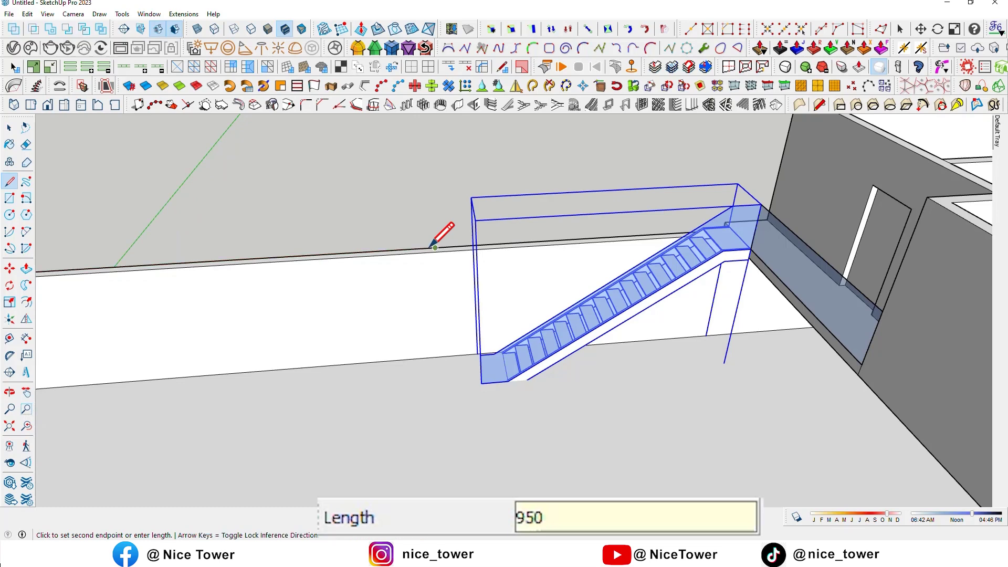
{"action": "scroll", "coordinate": [505, 215], "scroll_direction": "down", "scroll_amount": 2}
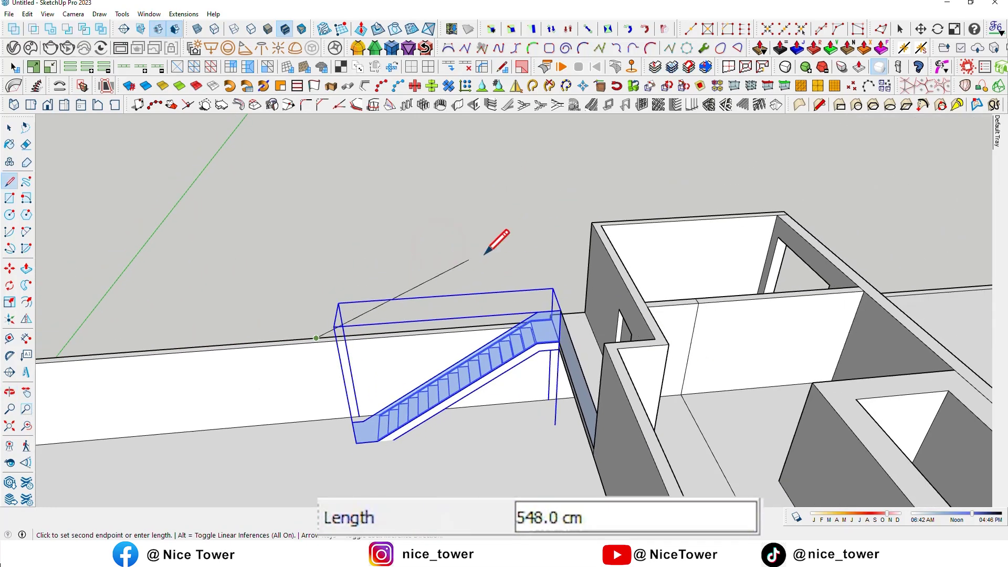
{"action": "left_click", "coordinate": [593, 222]}
Add the raised line segment up at the stair corner
{"action": "mouse_move", "coordinate": [591, 221]}
{"action": "middle_mouse_down"}
{"action": "mouse_move", "coordinate": [591, 184]}
{"action": "mouse_move", "coordinate": [599, 185]}
{"action": "middle_mouse_up"}
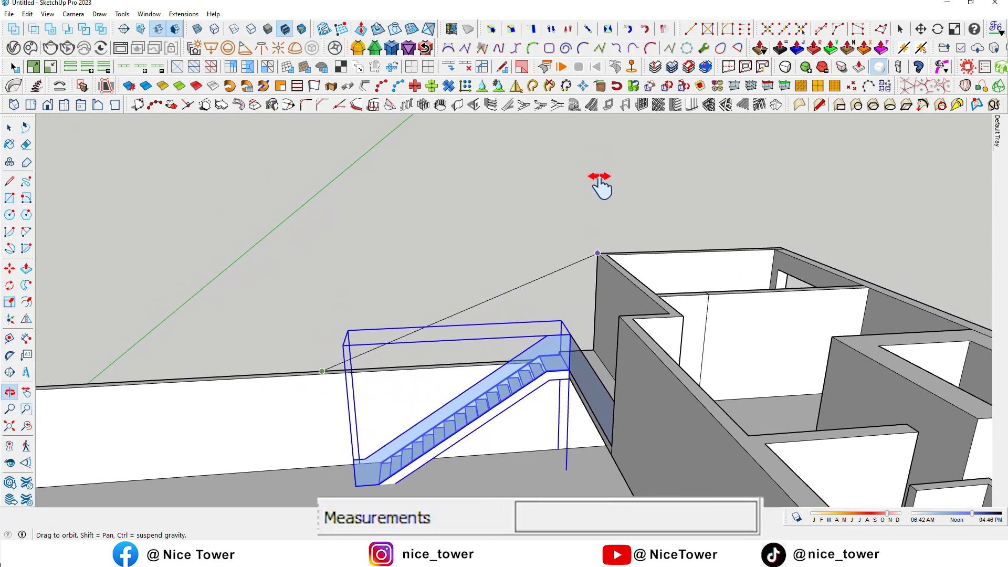
{"action": "mouse_move", "coordinate": [578, 340]}
{"action": "middle_mouse_down"}
{"action": "mouse_move", "coordinate": [607, 326]}
{"action": "mouse_move", "coordinate": [536, 392]}
{"action": "middle_mouse_up"}
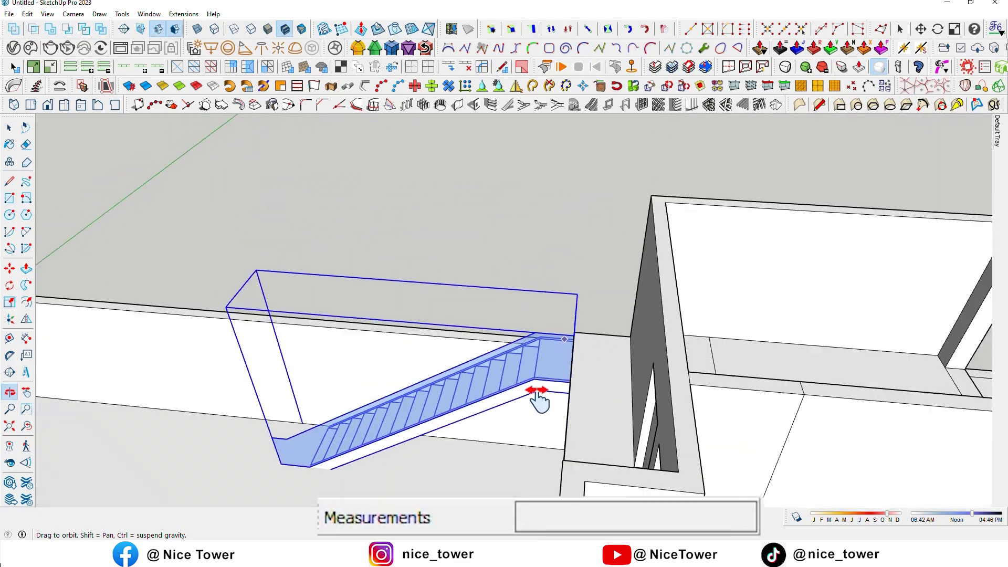
{"action": "scroll", "coordinate": [562, 325], "scroll_direction": "up", "scroll_amount": 5}
{"action": "middle_click_drag", "start_coordinate": [562, 323], "coordinate": [556, 331]}
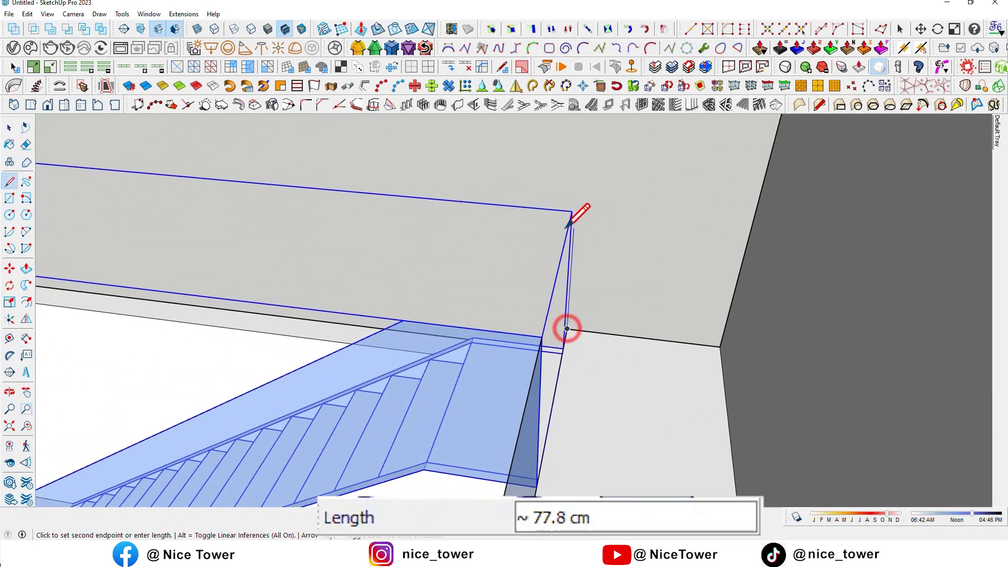
{"action": "scroll", "coordinate": [570, 225], "scroll_direction": "down", "scroll_amount": 3}
{"action": "mouse_move", "coordinate": [630, 168]}
{"action": "middle_mouse_down"}
{"action": "mouse_move", "coordinate": [660, 349]}
{"action": "mouse_move", "coordinate": [705, 275]}
{"action": "middle_mouse_up"}
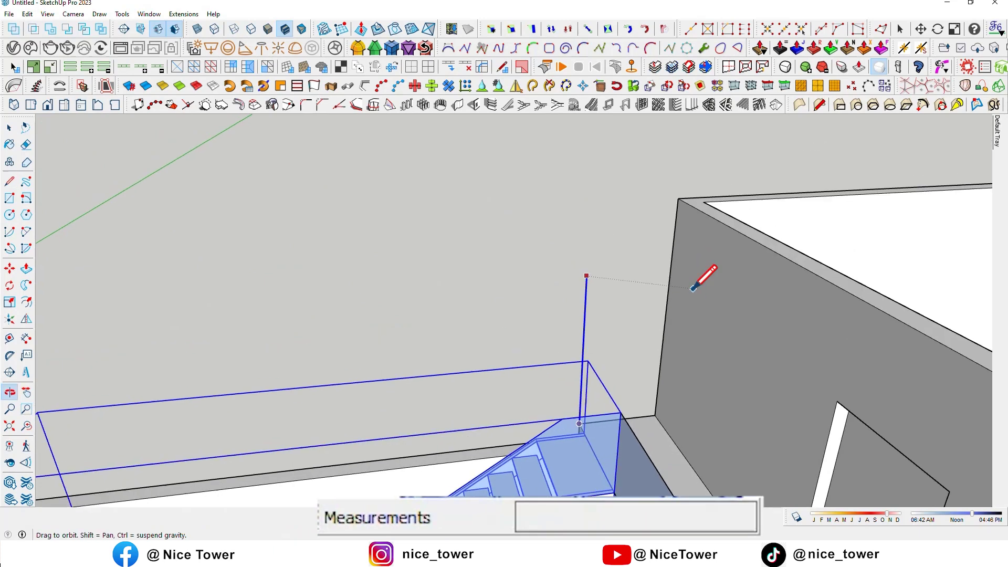
{"action": "mouse_move", "coordinate": [567, 316]}
{"action": "middle_mouse_down"}
{"action": "mouse_move", "coordinate": [720, 275]}
{"action": "mouse_move", "coordinate": [580, 323]}
{"action": "mouse_move", "coordinate": [475, 400]}
{"action": "middle_mouse_up"}
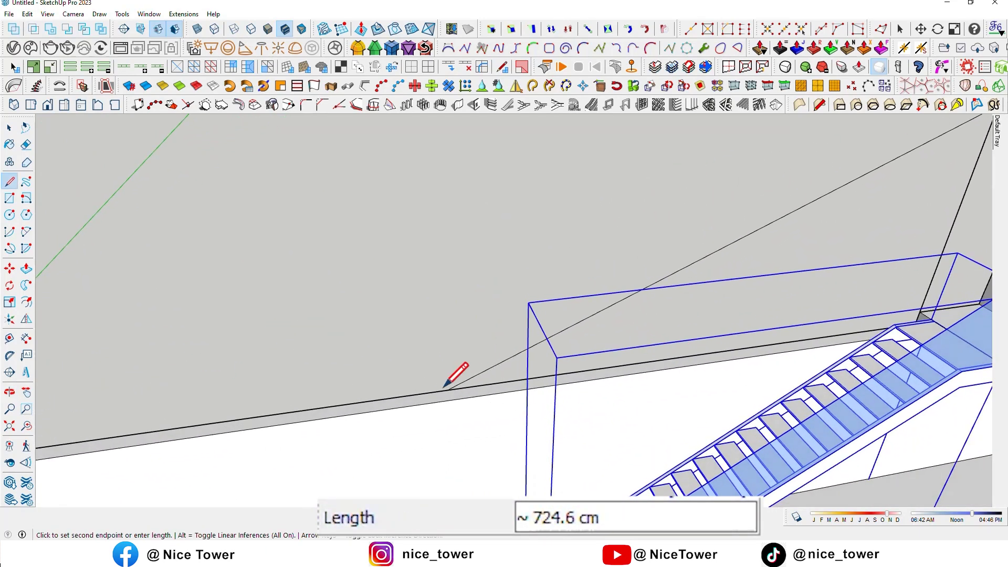
{"action": "scroll", "coordinate": [675, 293], "scroll_direction": "down", "scroll_amount": 3}
{"action": "mouse_move", "coordinate": [675, 292]}
{"action": "middle_mouse_down"}
{"action": "mouse_move", "coordinate": [500, 342]}
{"action": "mouse_move", "coordinate": [635, 292]}
{"action": "mouse_move", "coordinate": [486, 346]}
{"action": "mouse_move", "coordinate": [488, 321]}
{"action": "middle_mouse_up"}
{"action": "left_click", "coordinate": [635, 292]}
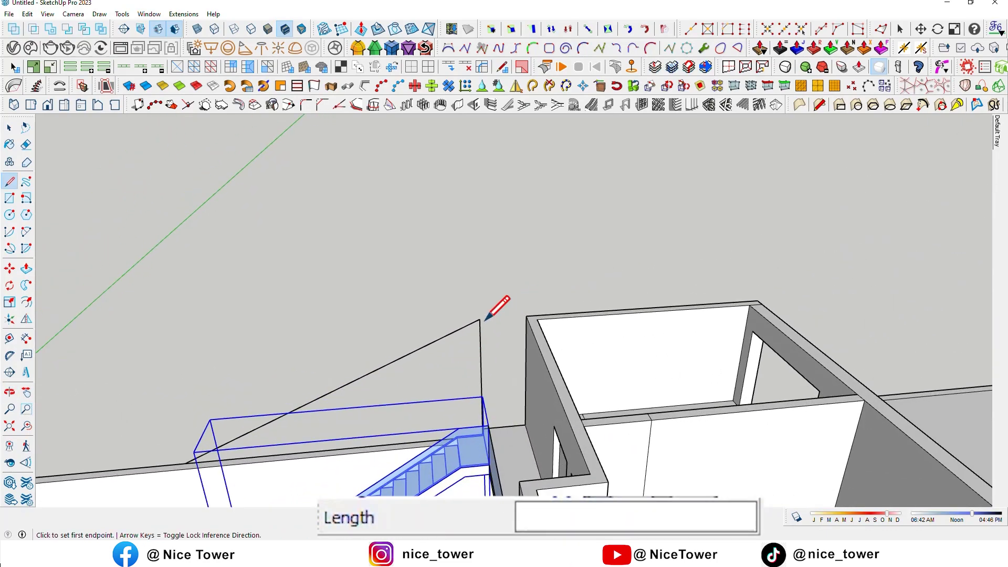
Finish the path with a sloped line to the house wall's top endpoint
{"action": "middle_click_drag", "start_coordinate": [649, 306], "coordinate": [588, 317]}
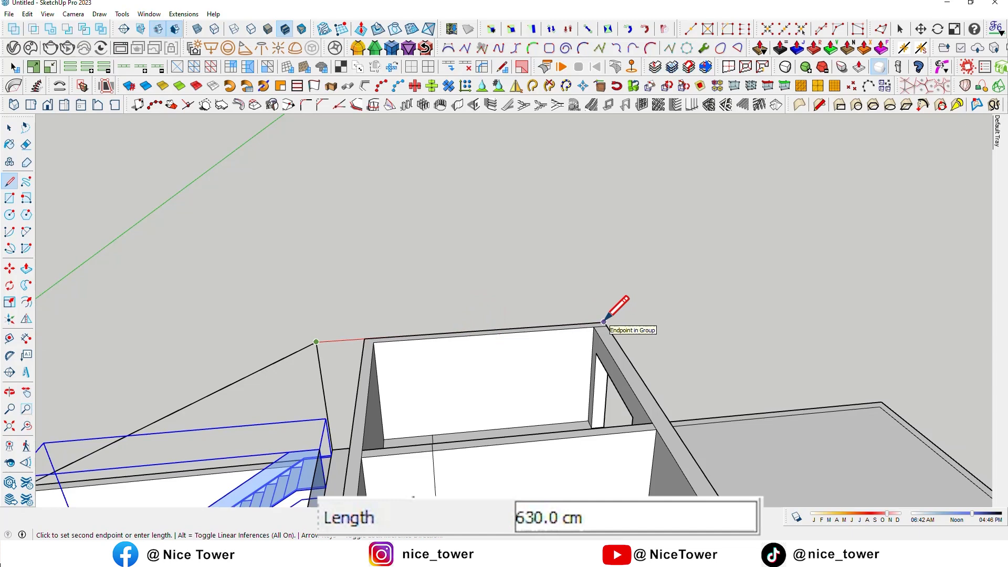
{"action": "left_click", "coordinate": [604, 322]}
{"action": "middle_click_drag", "start_coordinate": [604, 322], "coordinate": [513, 338]}
{"action": "key", "text": "space"}
{"action": "mouse_move", "coordinate": [372, 338]}
{"action": "middle_mouse_down"}
{"action": "mouse_move", "coordinate": [585, 342]}
{"action": "mouse_move", "coordinate": [433, 313]}
{"action": "middle_mouse_up"}
{"action": "key", "text": "space"}
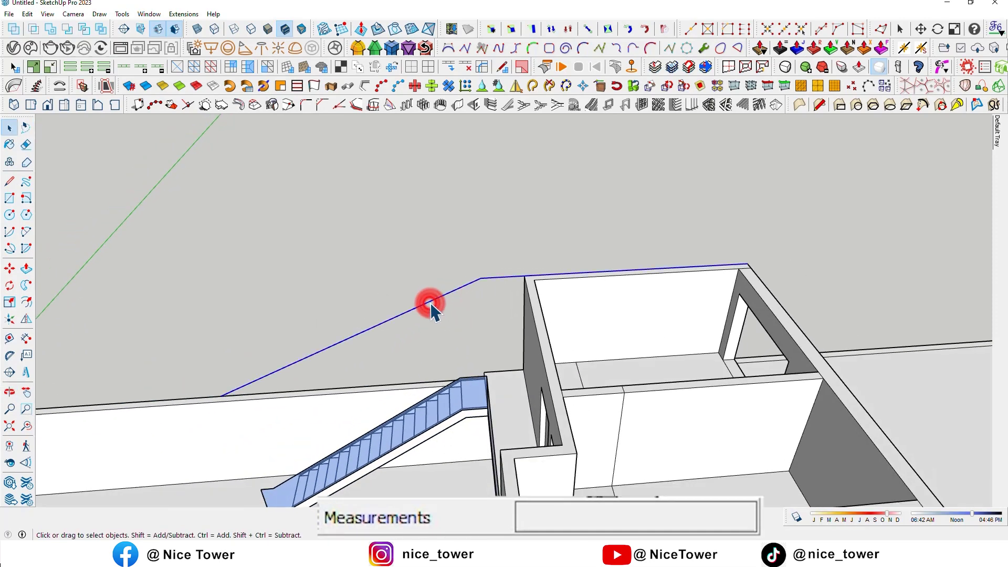
{"action": "mouse_move", "coordinate": [442, 334]}
{"action": "middle_mouse_down"}
{"action": "mouse_move", "coordinate": [522, 326]}
{"action": "mouse_move", "coordinate": [484, 339]}
{"action": "middle_mouse_up"}
Move the angled path away from the villa onto open ground
{"action": "left_click", "coordinate": [517, 306]}
{"action": "mouse_move", "coordinate": [373, 396]}
{"action": "middle_mouse_down"}
{"action": "mouse_move", "coordinate": [653, 294]}
{"action": "mouse_move", "coordinate": [750, 331]}
{"action": "mouse_move", "coordinate": [813, 298]}
{"action": "mouse_move", "coordinate": [838, 376]}
{"action": "mouse_move", "coordinate": [714, 367]}
{"action": "mouse_move", "coordinate": [677, 339]}
{"action": "mouse_move", "coordinate": [862, 367]}
{"action": "mouse_move", "coordinate": [759, 387]}
{"action": "mouse_move", "coordinate": [676, 354]}
{"action": "middle_mouse_up"}
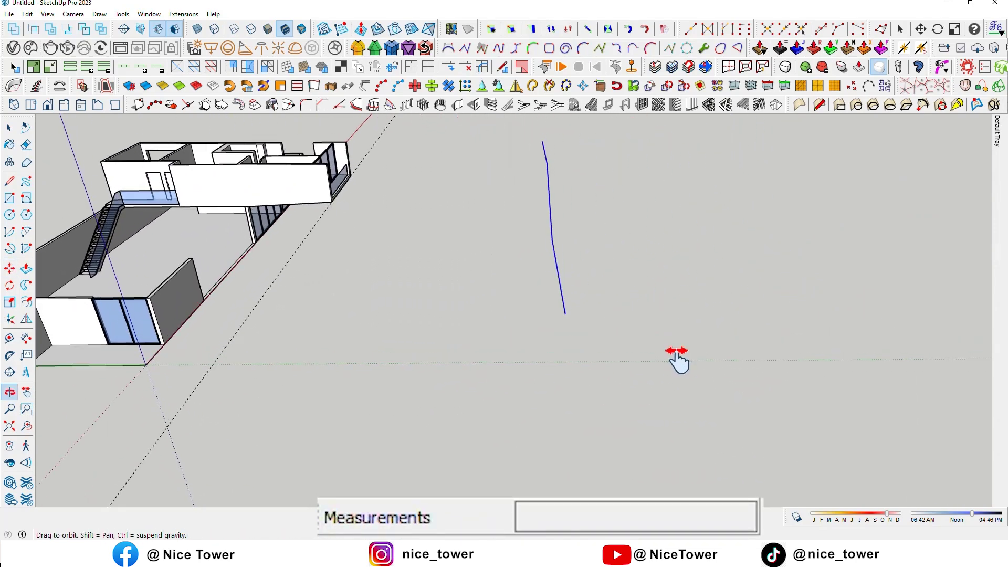
{"action": "scroll", "coordinate": [631, 347], "scroll_direction": "up", "scroll_amount": 5}
{"action": "middle_click_drag", "start_coordinate": [606, 337], "coordinate": [617, 342]}
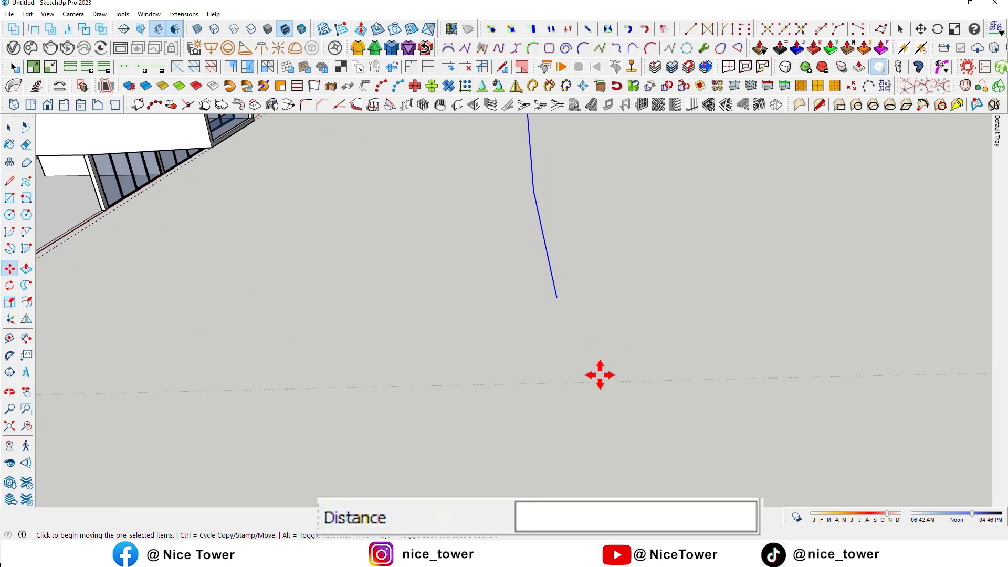
Draw an 850 by 50 rectangle at the path's end
{"action": "key", "text": "r"}
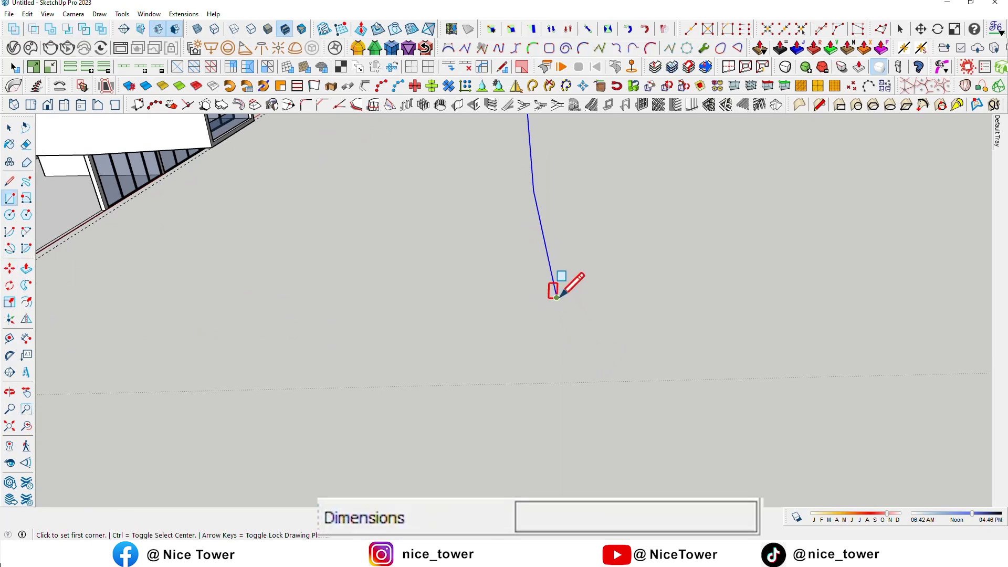
{"action": "left_click", "coordinate": [556, 298]}
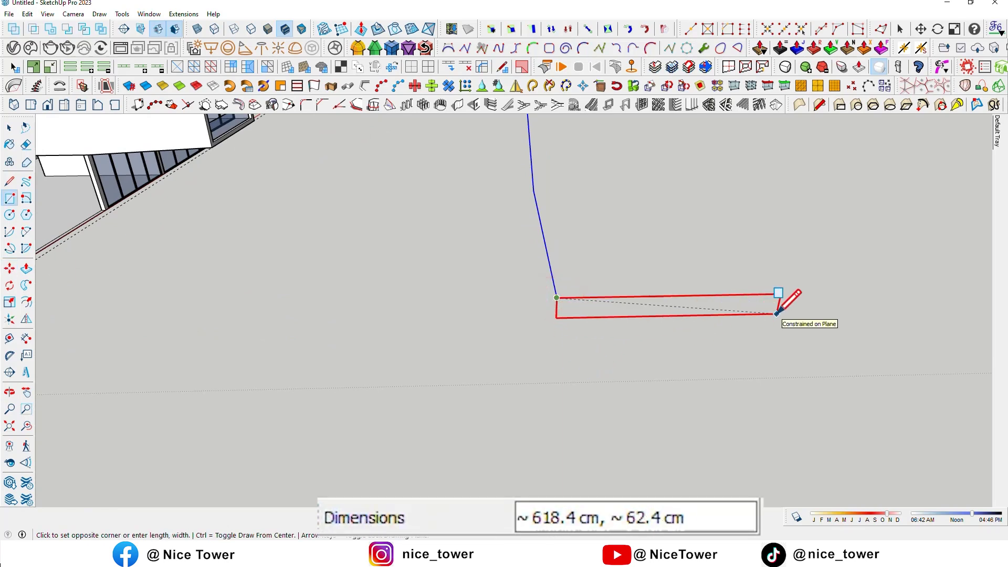
{"action": "type", "text": "850,5"}
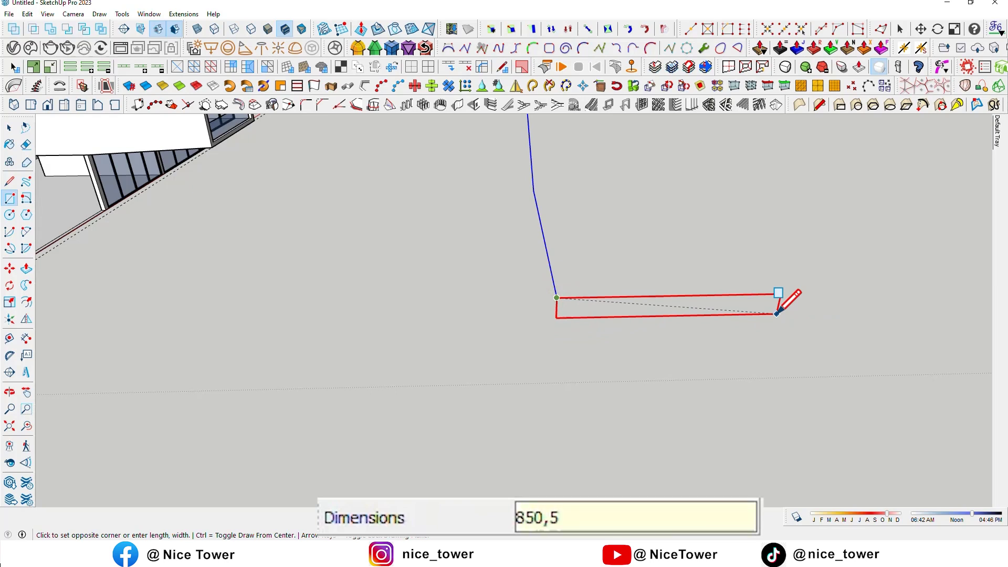
{"action": "type", "text": "0"}
{"action": "key", "text": "Return"}
{"action": "mouse_move", "coordinate": [661, 340]}
{"action": "middle_mouse_down"}
{"action": "mouse_move", "coordinate": [441, 353]}
{"action": "mouse_move", "coordinate": [357, 324]}
{"action": "middle_mouse_up"}
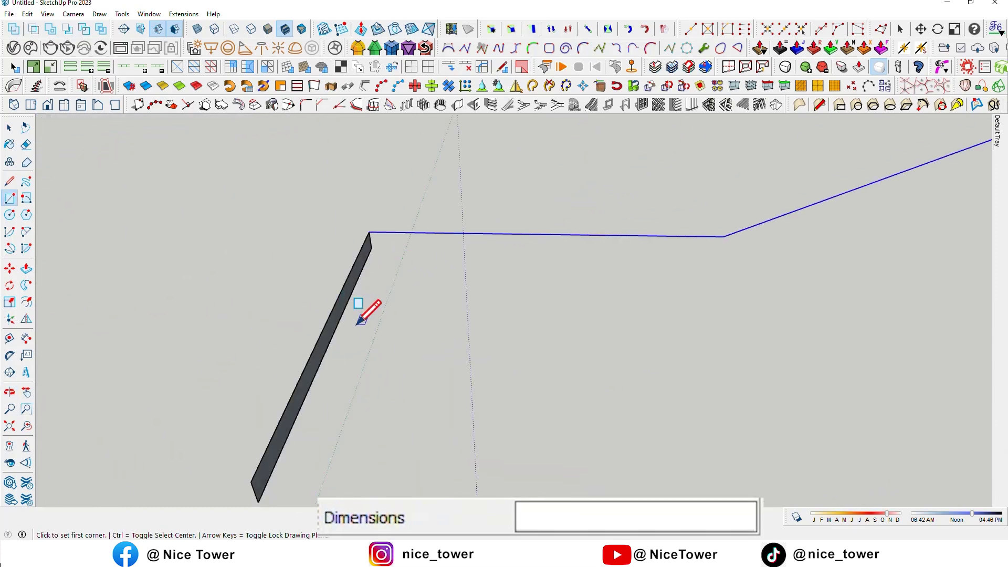
Weld the path's segments into one curve and select it
{"action": "key", "text": "space"}
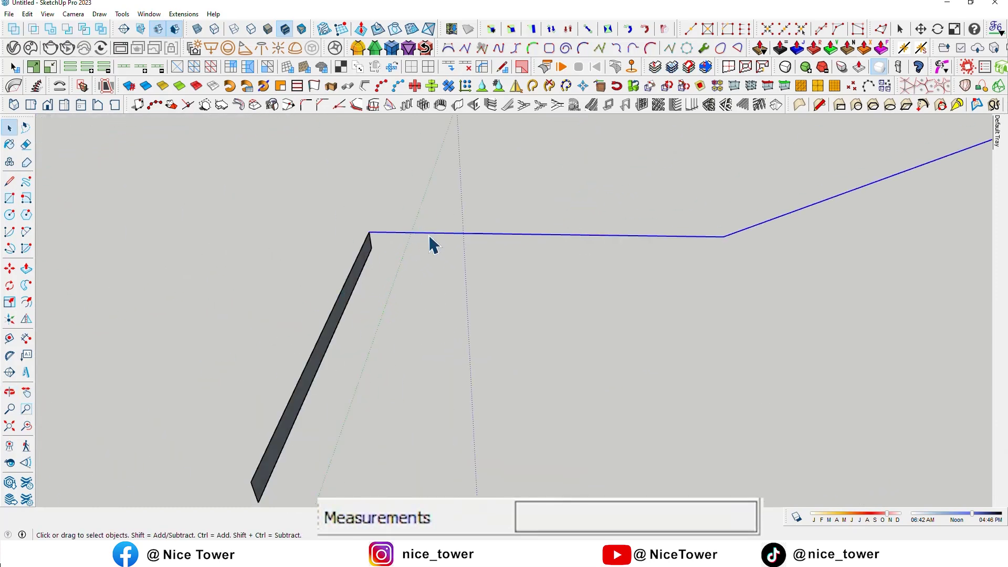
{"action": "right_click", "coordinate": [430, 238]}
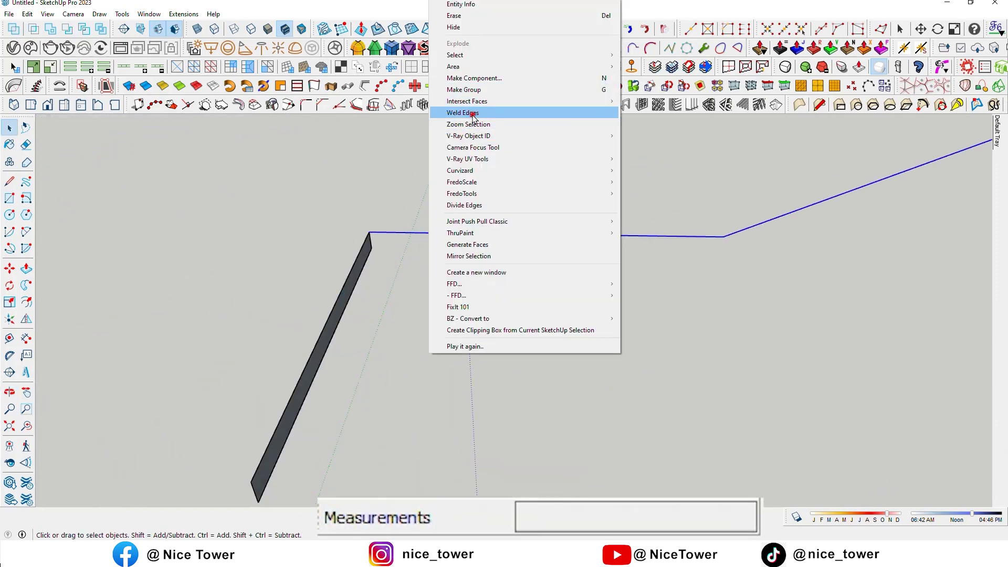
{"action": "left_click", "coordinate": [471, 113]}
{"action": "middle_click_drag", "start_coordinate": [400, 288], "coordinate": [448, 270]}
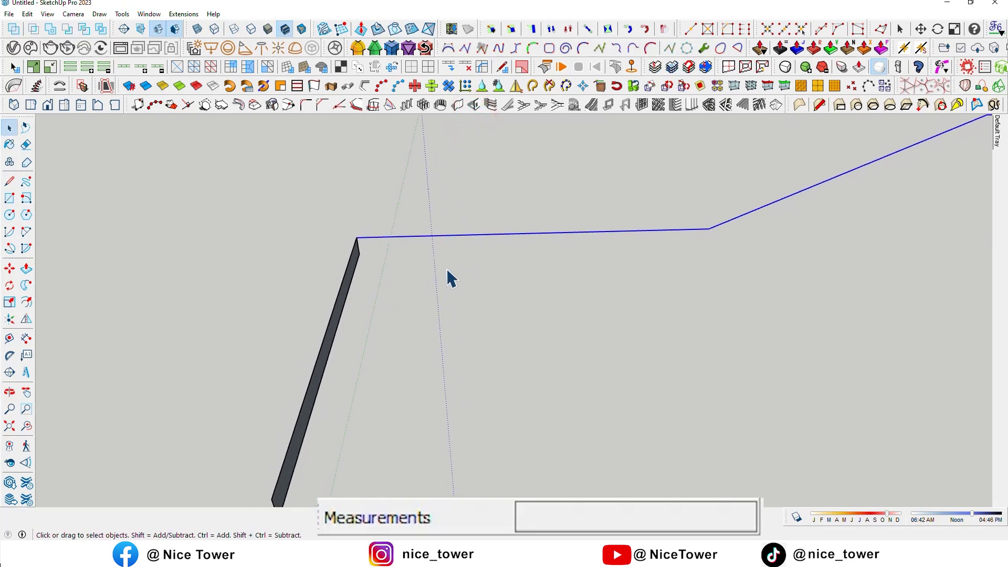
{"action": "left_click", "coordinate": [438, 240]}
Follow Me the 850×50 profile along the welded path to form the zigzag slab
{"action": "mouse_move", "coordinate": [425, 243]}
{"action": "middle_mouse_down"}
{"action": "mouse_move", "coordinate": [342, 282]}
{"action": "mouse_move", "coordinate": [469, 273]}
{"action": "mouse_move", "coordinate": [462, 268]}
{"action": "middle_mouse_up"}
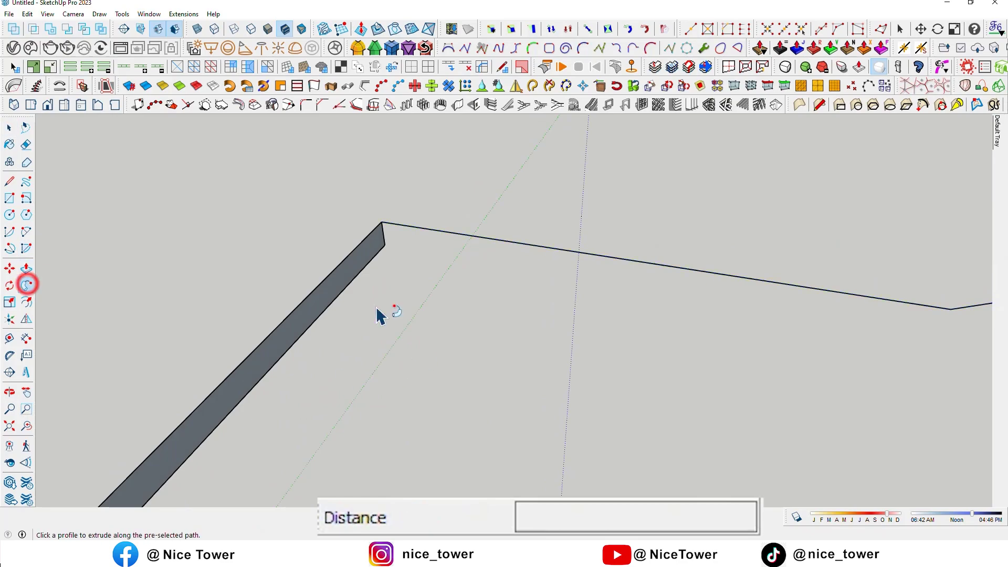
{"action": "left_click", "coordinate": [355, 282]}
{"action": "scroll", "coordinate": [448, 263], "scroll_direction": "down", "scroll_amount": 5}
{"action": "middle_click_drag", "start_coordinate": [754, 331], "coordinate": [637, 318]}
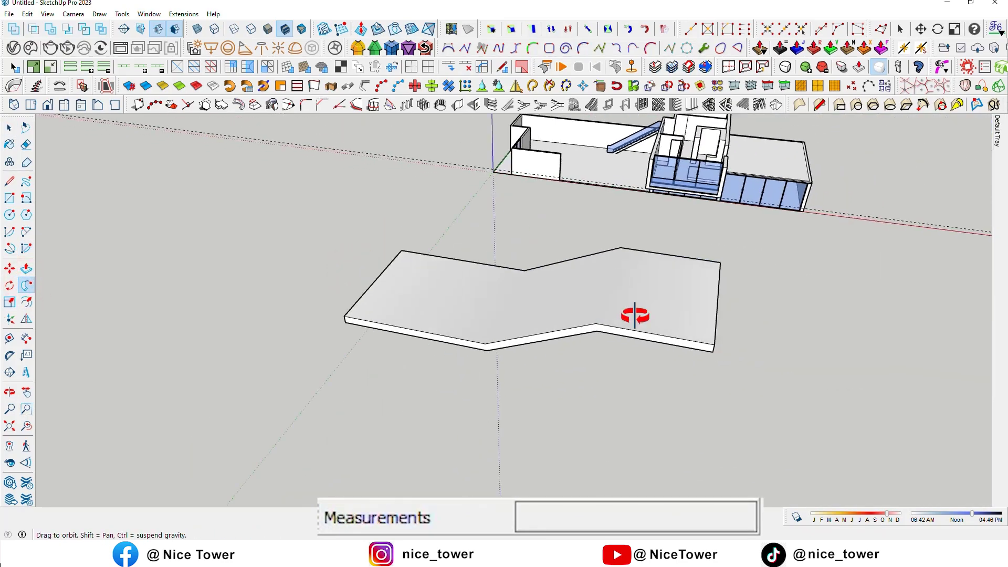
{"action": "scroll", "coordinate": [653, 233], "scroll_direction": "up", "scroll_amount": 5}
{"action": "mouse_move", "coordinate": [651, 234]}
{"action": "middle_mouse_down"}
{"action": "mouse_move", "coordinate": [644, 207]}
{"action": "mouse_move", "coordinate": [646, 241]}
{"action": "mouse_move", "coordinate": [822, 338]}
{"action": "mouse_move", "coordinate": [751, 376]}
{"action": "mouse_move", "coordinate": [439, 367]}
{"action": "middle_mouse_up"}
Place a guide 500 cm from the slab edge's midpoint
{"action": "key", "text": "t"}
{"action": "scroll", "coordinate": [439, 368], "scroll_direction": "up", "scroll_amount": 3}
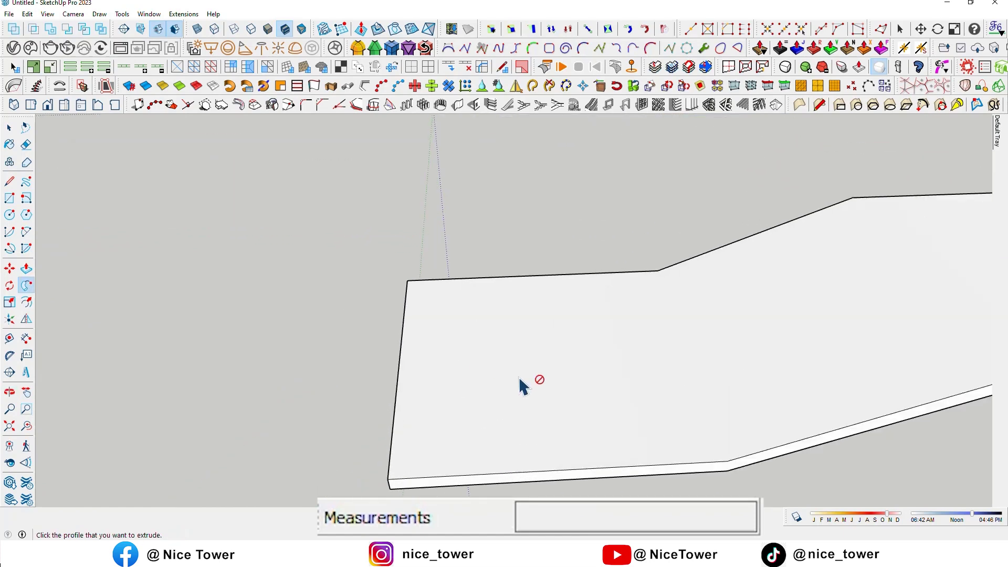
{"action": "left_click", "coordinate": [399, 364]}
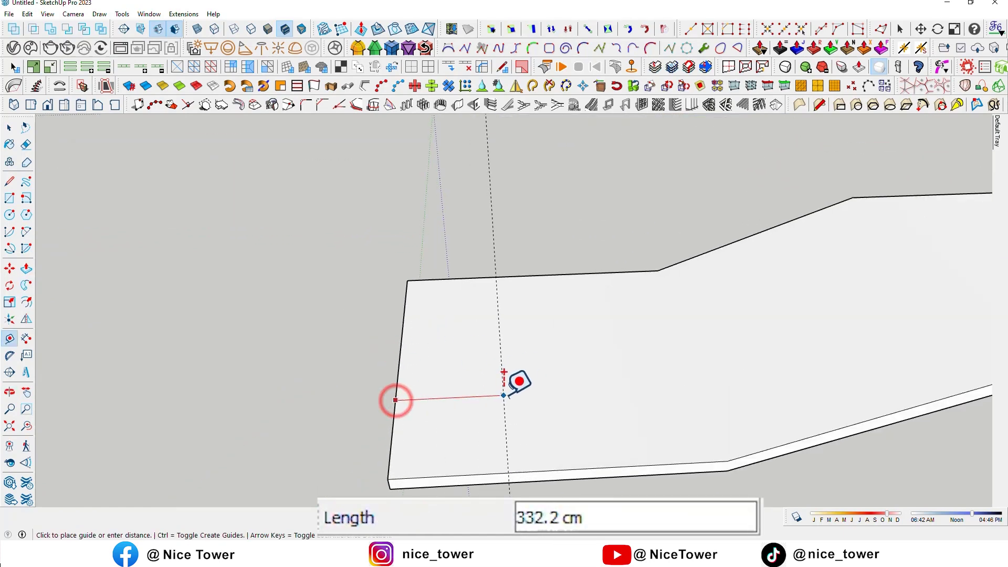
{"action": "scroll", "coordinate": [508, 305], "scroll_direction": "up", "scroll_amount": 2}
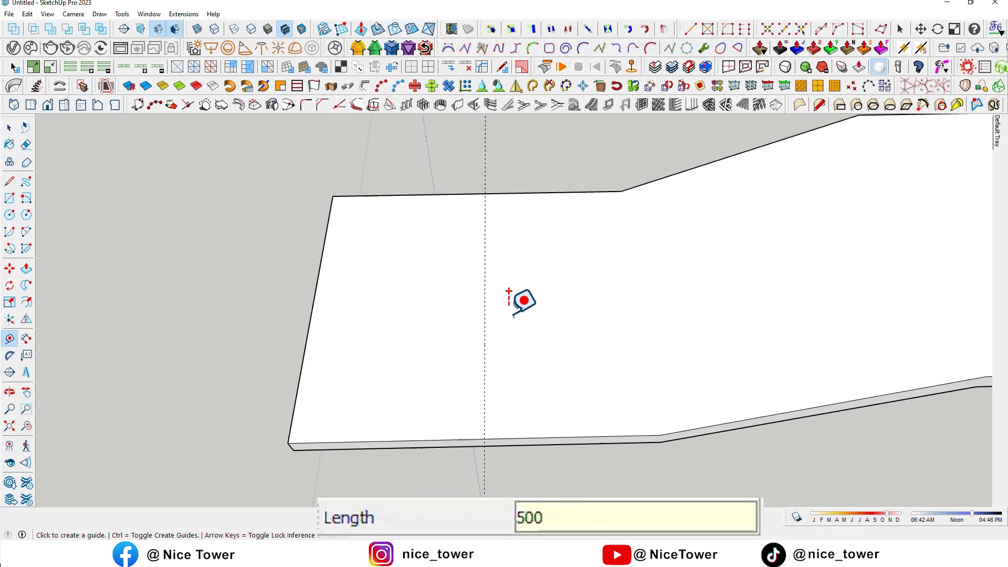
{"action": "key", "text": "Return"}
{"action": "scroll", "coordinate": [512, 308], "scroll_direction": "down", "scroll_amount": 3}
{"action": "mouse_move", "coordinate": [513, 308]}
{"action": "middle_mouse_down"}
{"action": "mouse_move", "coordinate": [715, 353]}
{"action": "mouse_move", "coordinate": [485, 335]}
{"action": "mouse_move", "coordinate": [471, 310]}
{"action": "middle_mouse_up"}
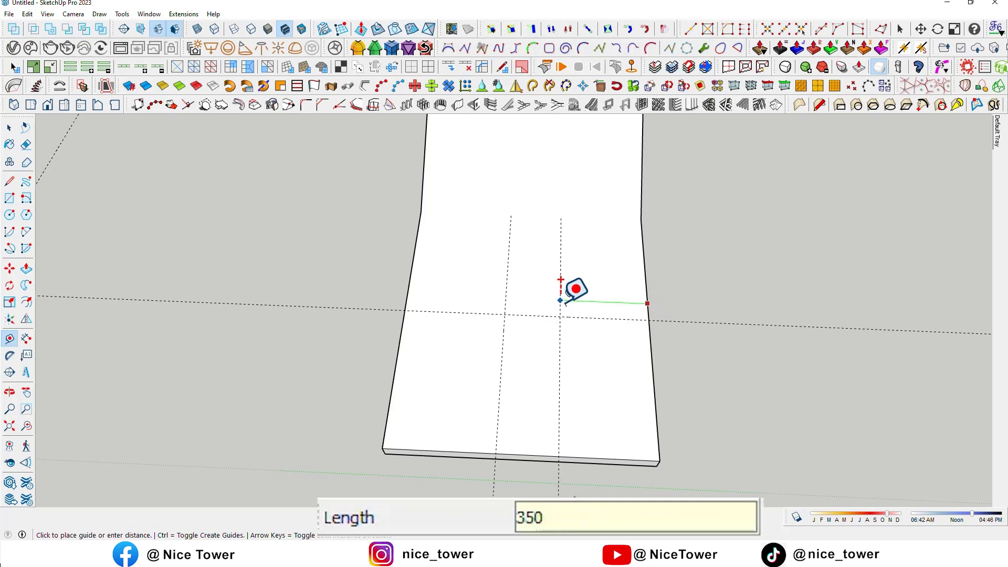
{"action": "scroll", "coordinate": [500, 294], "scroll_direction": "up", "scroll_amount": 2}
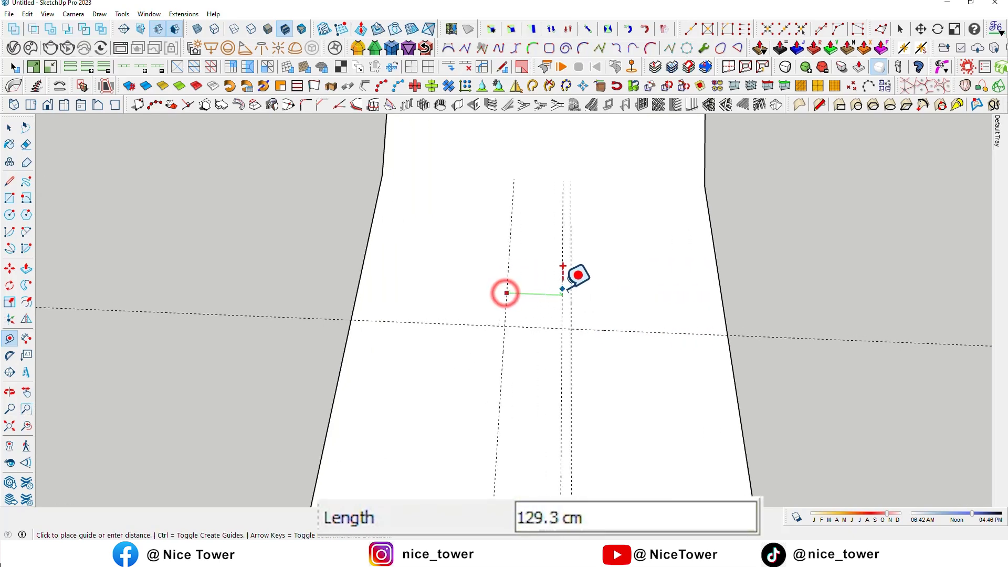
{"action": "mouse_move", "coordinate": [571, 288]}
{"action": "middle_mouse_down"}
{"action": "mouse_move", "coordinate": [615, 333]}
{"action": "mouse_move", "coordinate": [467, 347]}
{"action": "middle_mouse_up"}
Draw a 450 by 150 cm rectangle at the guide intersection on the slab
{"action": "key", "text": "r"}
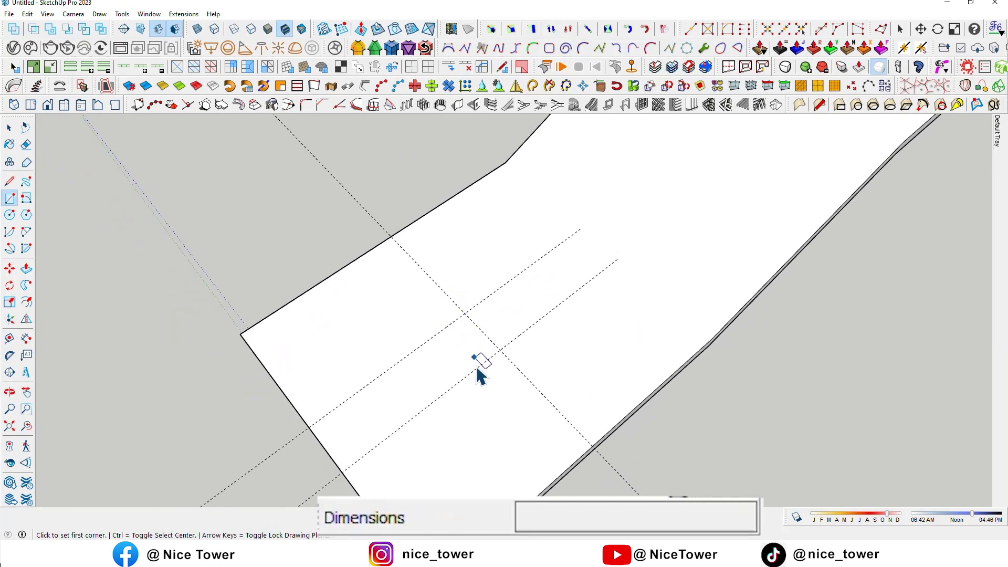
{"action": "key", "text": "space"}
{"action": "left_click", "coordinate": [440, 365]}
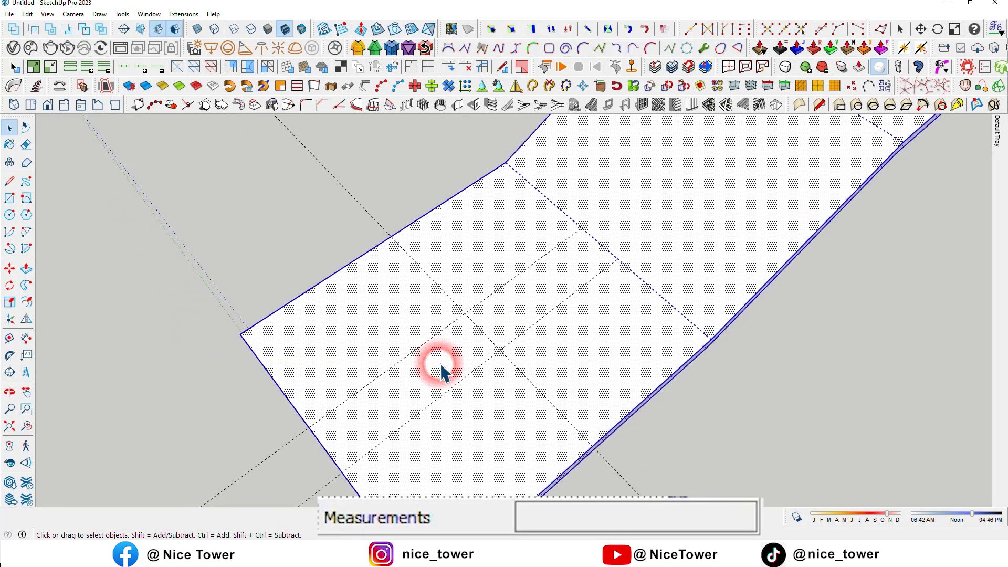
{"action": "middle_click_drag", "start_coordinate": [441, 373], "coordinate": [555, 339]}
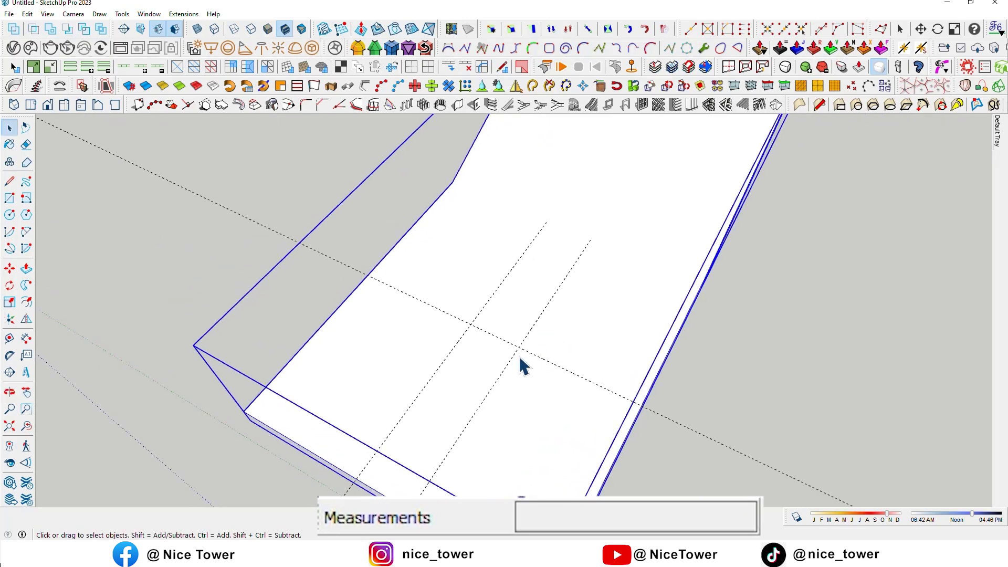
{"action": "left_click", "coordinate": [471, 324]}
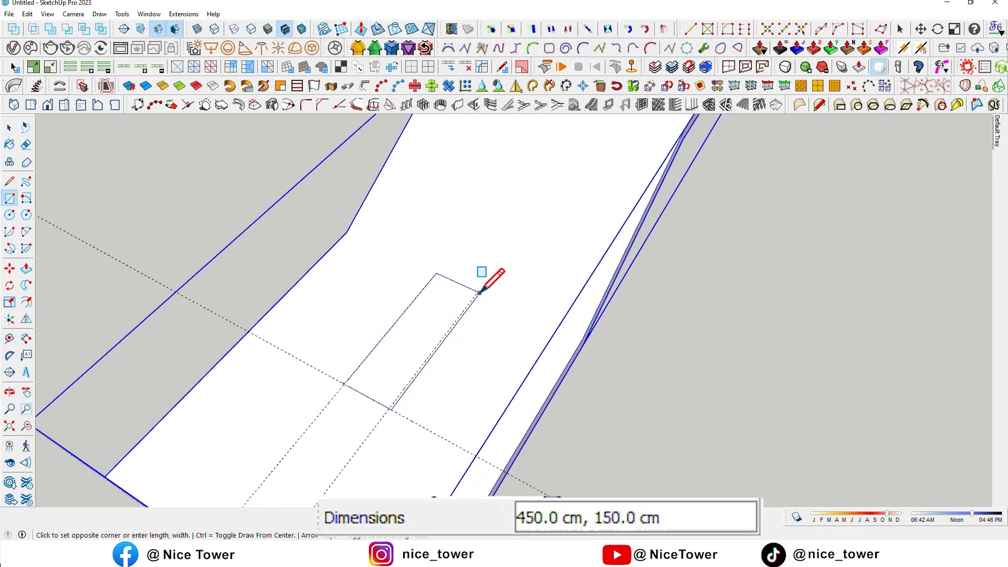
{"action": "scroll", "coordinate": [521, 318], "scroll_direction": "down", "scroll_amount": 5}
{"action": "scroll", "coordinate": [382, 371], "scroll_direction": "down", "scroll_amount": 5}
Push/pull the new rectangle upward into a tall block
{"action": "key", "text": "p"}
{"action": "left_click", "coordinate": [374, 292]}
{"action": "scroll", "coordinate": [378, 210], "scroll_direction": "down", "scroll_amount": 3}
{"action": "mouse_move", "coordinate": [378, 227]}
{"action": "middle_mouse_down"}
{"action": "mouse_move", "coordinate": [388, 309]}
{"action": "mouse_move", "coordinate": [264, 263]}
{"action": "middle_mouse_up"}
{"action": "middle_click_drag", "start_coordinate": [421, 322], "coordinate": [471, 290]}
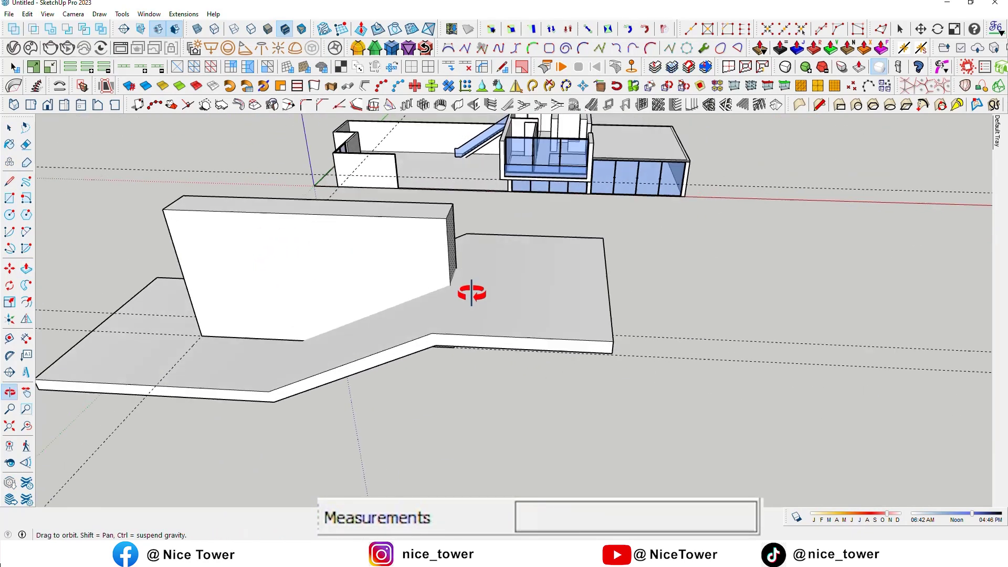
{"action": "scroll", "coordinate": [433, 356], "scroll_direction": "up", "scroll_amount": 3}
Finish the block's extrusion at a height of 650 cm
{"action": "middle_click_drag", "start_coordinate": [475, 330], "coordinate": [491, 297]}
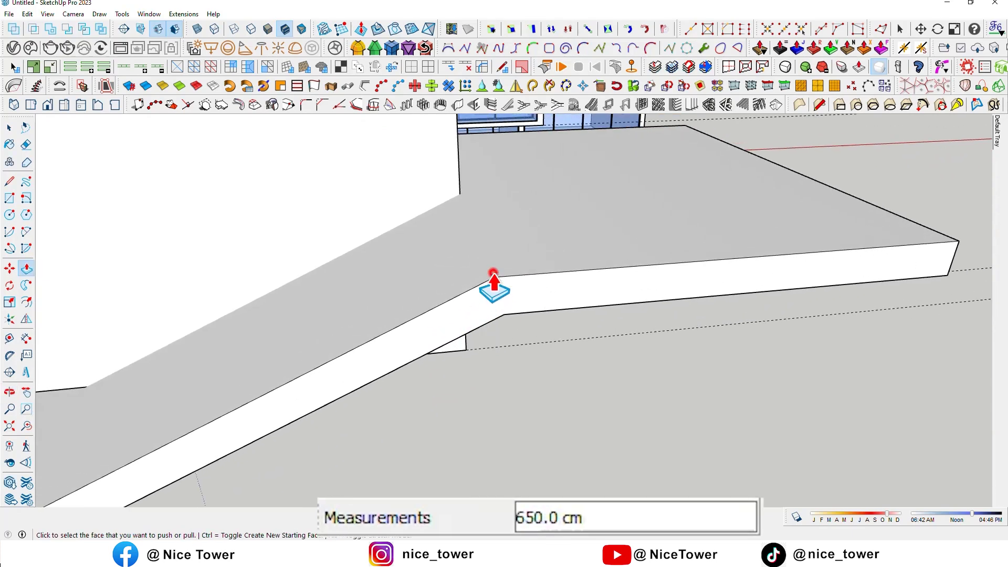
{"action": "scroll", "coordinate": [493, 286], "scroll_direction": "down", "scroll_amount": 3}
{"action": "mouse_move", "coordinate": [353, 367]}
{"action": "middle_mouse_down"}
{"action": "mouse_move", "coordinate": [540, 355]}
{"action": "mouse_move", "coordinate": [466, 341]}
{"action": "middle_mouse_up"}
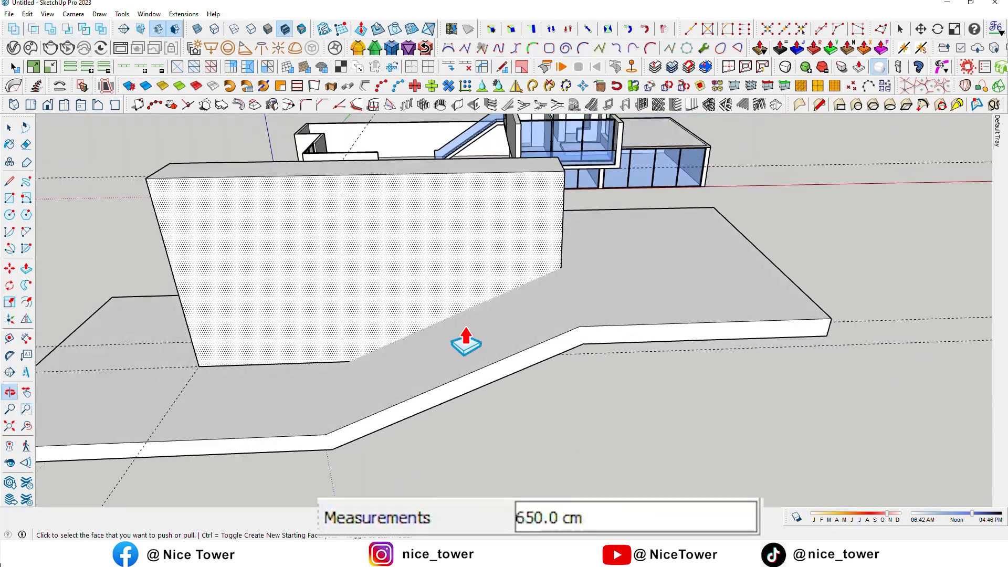
{"action": "left_click", "coordinate": [465, 342]}
{"action": "key", "text": "space"}
Move the tall block down so it passes through the slab
{"action": "mouse_move", "coordinate": [630, 288]}
{"action": "middle_mouse_down"}
{"action": "mouse_move", "coordinate": [604, 360]}
{"action": "mouse_move", "coordinate": [546, 258]}
{"action": "mouse_move", "coordinate": [530, 292]}
{"action": "middle_mouse_up"}
{"action": "left_click", "coordinate": [606, 364]}
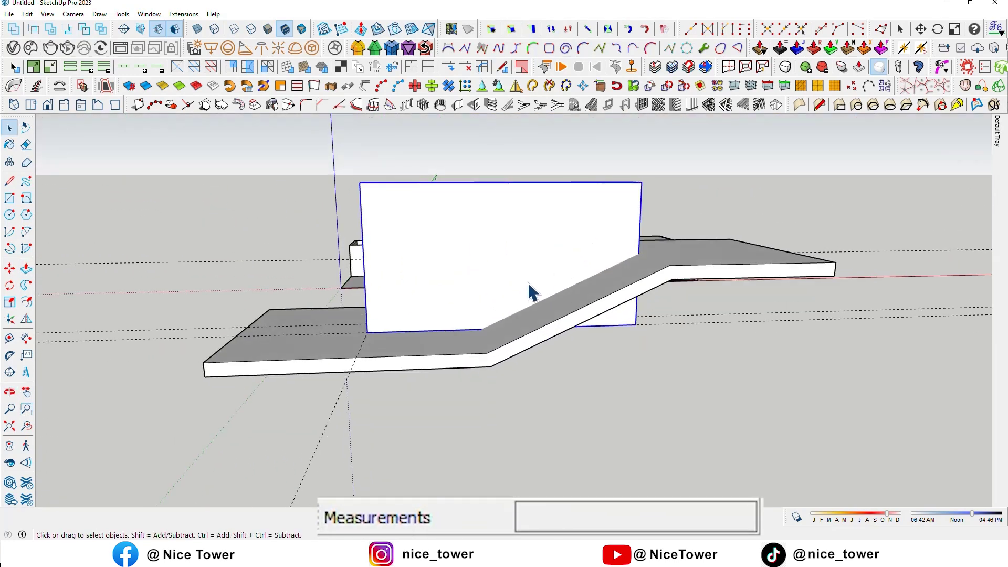
{"action": "left_click", "coordinate": [447, 244]}
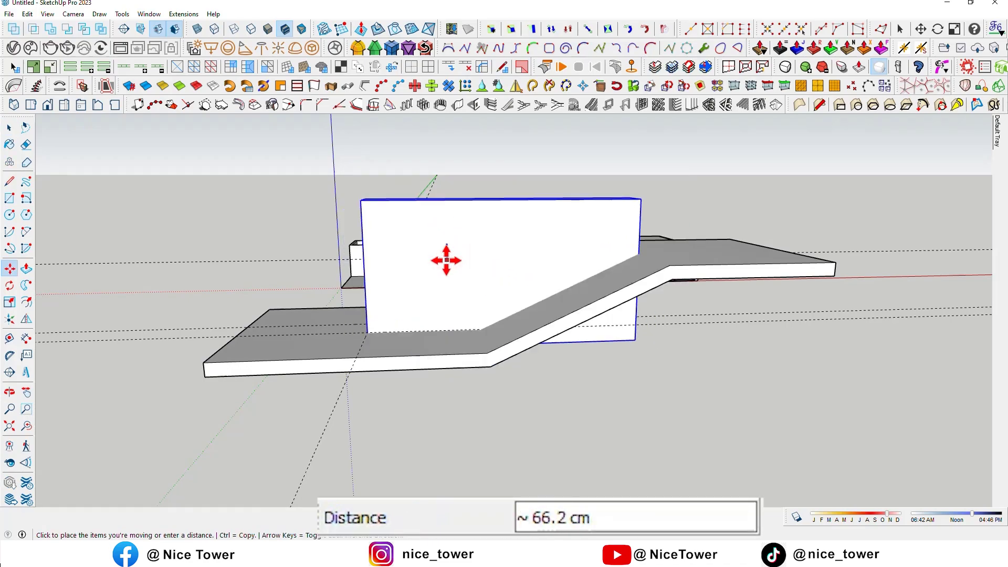
{"action": "left_click", "coordinate": [447, 281]}
{"action": "mouse_move", "coordinate": [446, 281]}
{"action": "middle_mouse_down"}
{"action": "mouse_move", "coordinate": [544, 322]}
{"action": "mouse_move", "coordinate": [680, 400]}
{"action": "middle_mouse_up"}
{"action": "scroll", "coordinate": [519, 324], "scroll_direction": "up", "scroll_amount": 3}
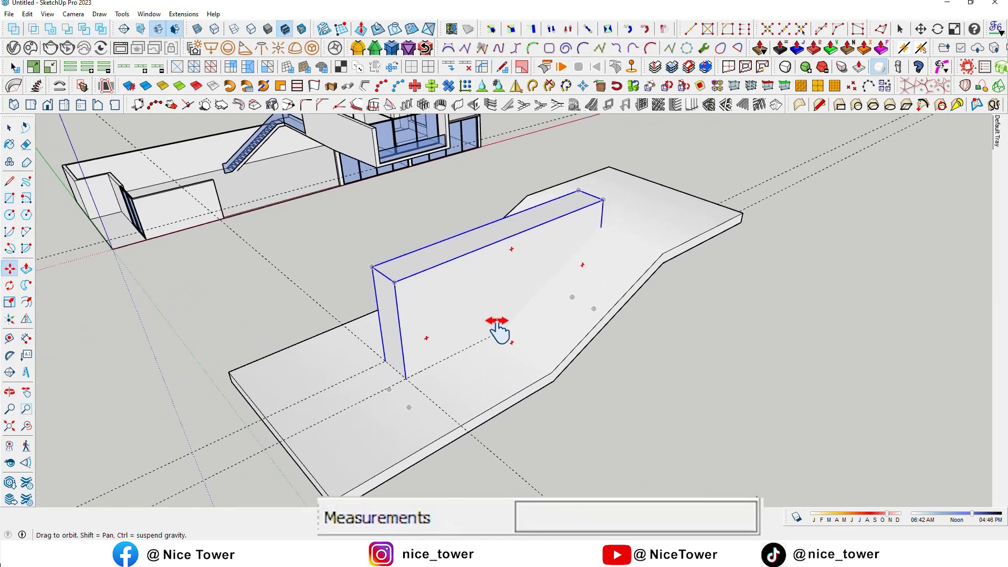
Subtract the block from the slab with Solid Tools and inspect the resulting slot
{"action": "left_click", "coordinate": [67, 30]}
{"action": "left_click", "coordinate": [434, 304]}
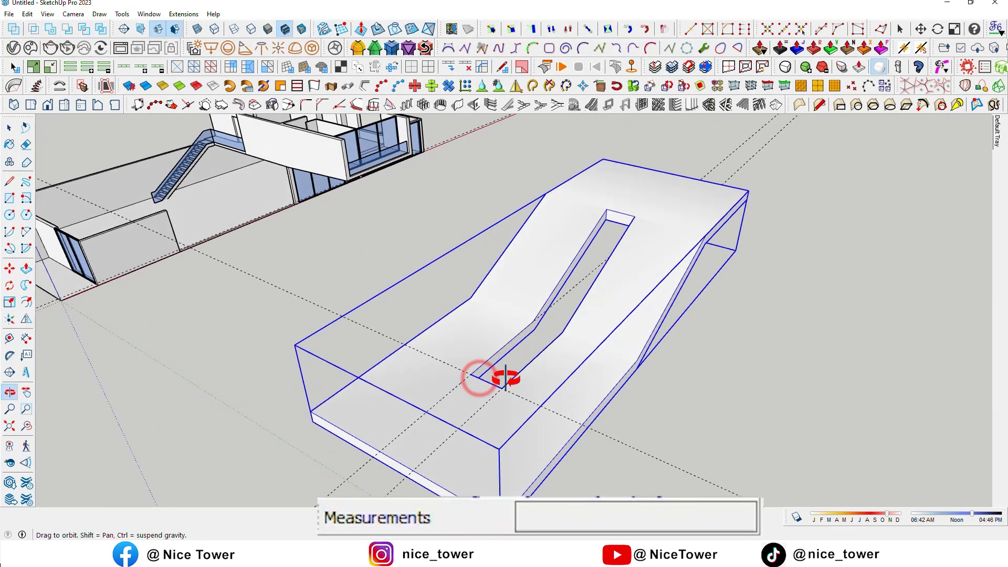
{"action": "middle_click_drag", "start_coordinate": [480, 375], "coordinate": [727, 372]}
{"action": "scroll", "coordinate": [368, 324], "scroll_direction": "up", "scroll_amount": 3}
{"action": "mouse_move", "coordinate": [366, 324]}
{"action": "middle_mouse_down"}
{"action": "mouse_move", "coordinate": [315, 333]}
{"action": "mouse_move", "coordinate": [369, 261]}
{"action": "middle_mouse_up"}
{"action": "scroll", "coordinate": [299, 361], "scroll_direction": "up", "scroll_amount": 3}
{"action": "mouse_move", "coordinate": [299, 362]}
{"action": "middle_mouse_down"}
{"action": "mouse_move", "coordinate": [423, 334]}
{"action": "mouse_move", "coordinate": [581, 360]}
{"action": "middle_mouse_up"}
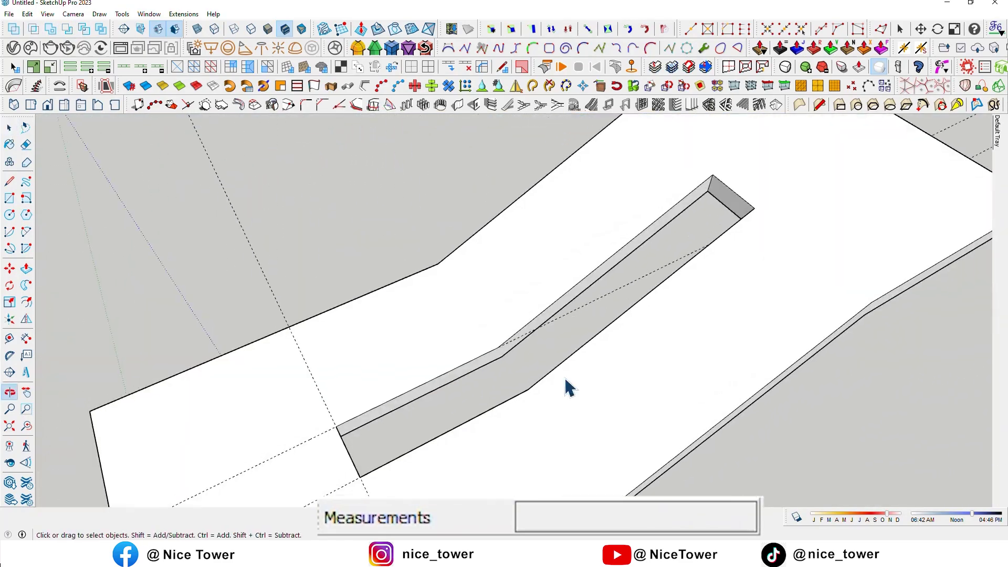
{"action": "scroll", "coordinate": [400, 328], "scroll_direction": "up", "scroll_amount": 3}
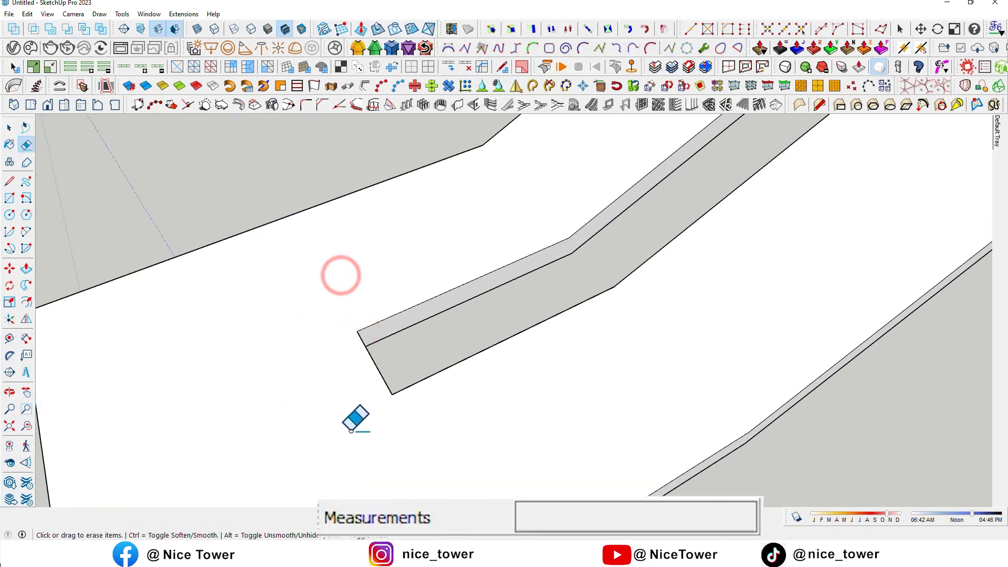
Draw a rectangle across the slot opening at its end
{"action": "middle_click_drag", "start_coordinate": [268, 356], "coordinate": [378, 387]}
{"action": "key", "text": "ctrl+a"}
{"action": "key", "text": "r"}
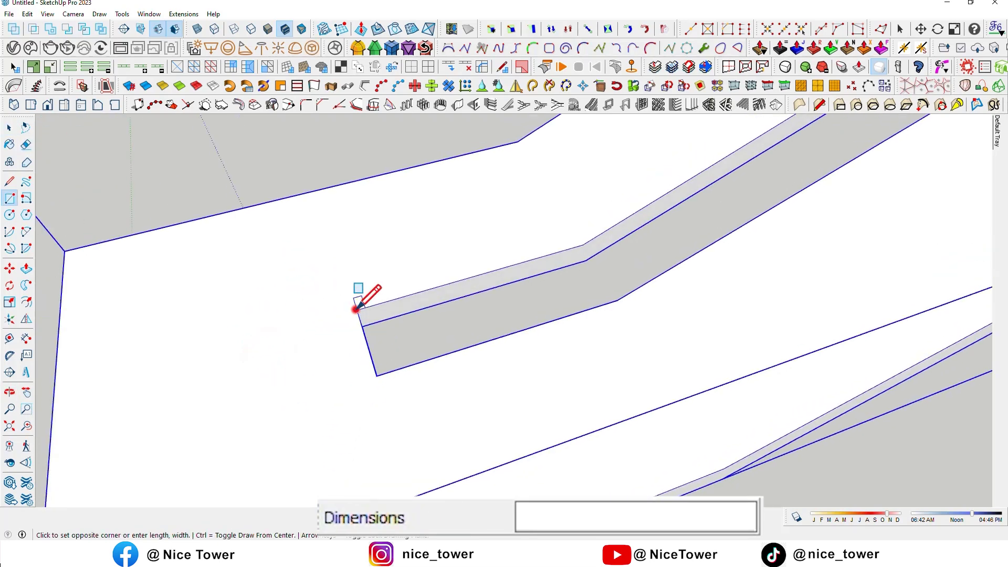
{"action": "left_click", "coordinate": [356, 308]}
{"action": "left_click", "coordinate": [574, 319]}
{"action": "mouse_move", "coordinate": [574, 320]}
{"action": "middle_mouse_down"}
{"action": "mouse_move", "coordinate": [491, 290]}
{"action": "mouse_move", "coordinate": [553, 301]}
{"action": "middle_mouse_up"}
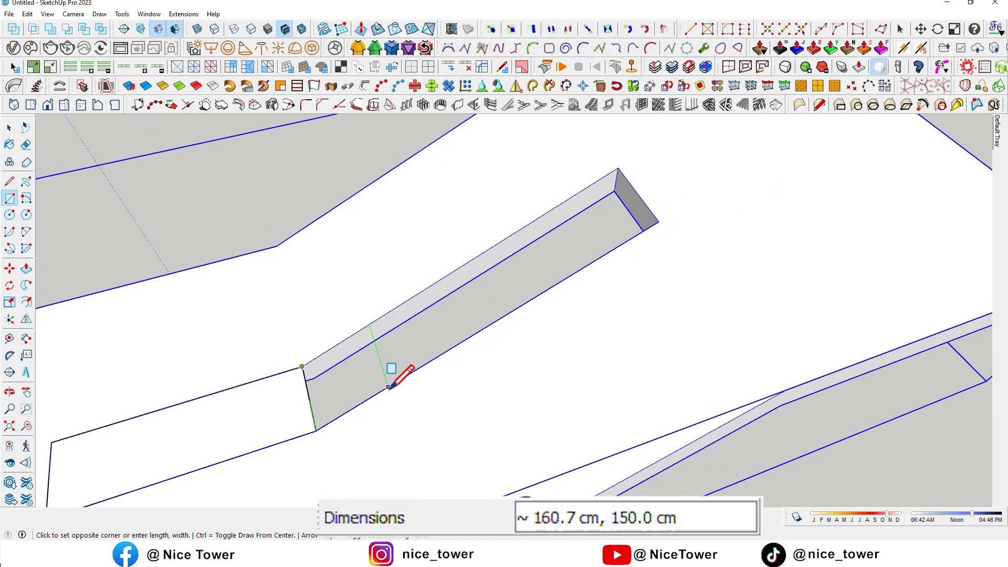
{"action": "middle_click_drag", "start_coordinate": [389, 387], "coordinate": [411, 409]}
Draw a line across the slot's far end to close the strip face
{"action": "key", "text": "l"}
{"action": "left_click", "coordinate": [315, 413]}
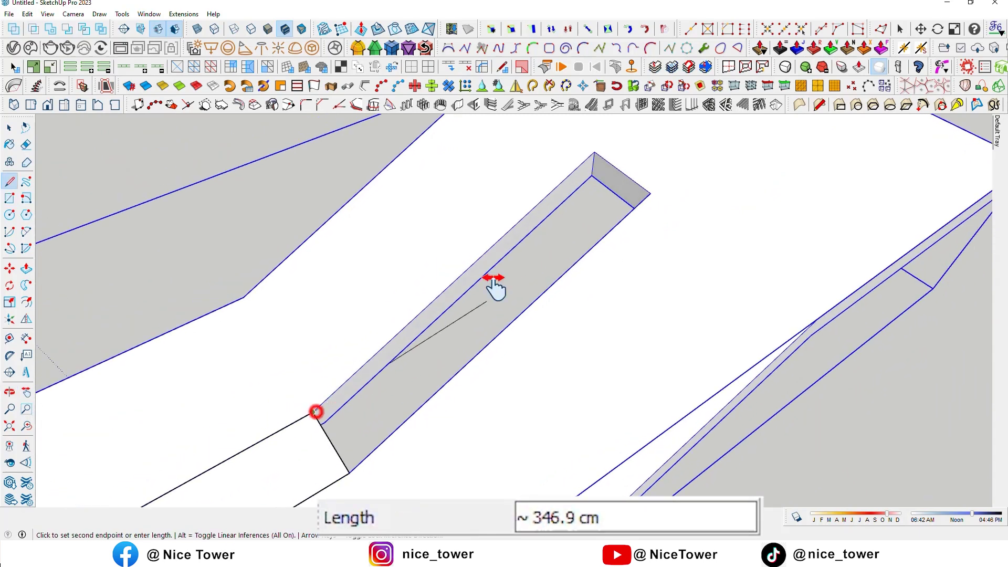
{"action": "middle_click_drag", "start_coordinate": [490, 286], "coordinate": [464, 283]}
{"action": "mouse_move", "coordinate": [474, 370]}
{"action": "middle_mouse_down"}
{"action": "mouse_move", "coordinate": [477, 393]}
{"action": "mouse_move", "coordinate": [405, 401]}
{"action": "mouse_move", "coordinate": [386, 353]}
{"action": "middle_mouse_up"}
{"action": "left_click", "coordinate": [443, 424]}
{"action": "key", "text": "space"}
Sink the strip face 20 cm below the slab surface
{"action": "left_click", "coordinate": [394, 360]}
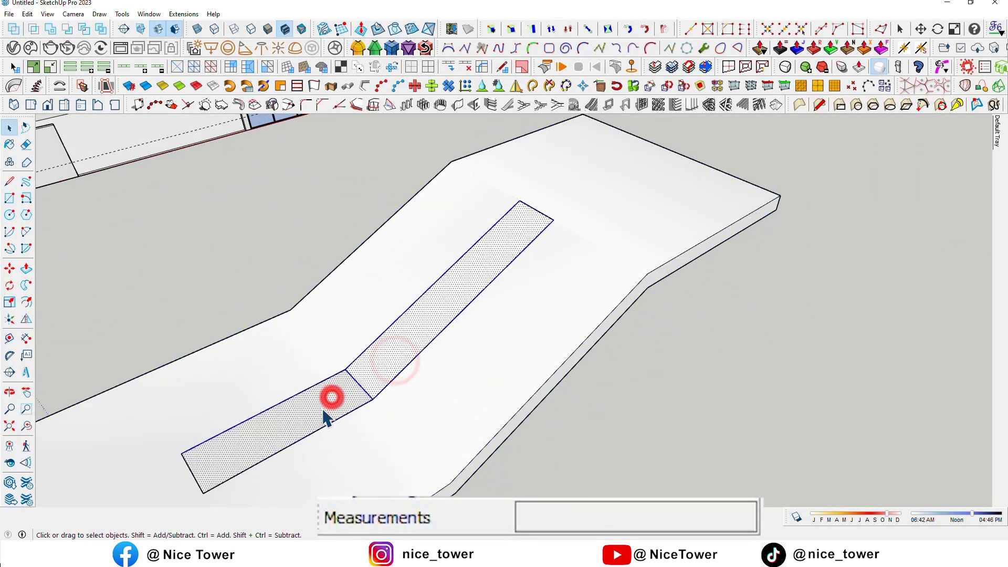
{"action": "left_click", "coordinate": [650, 271]}
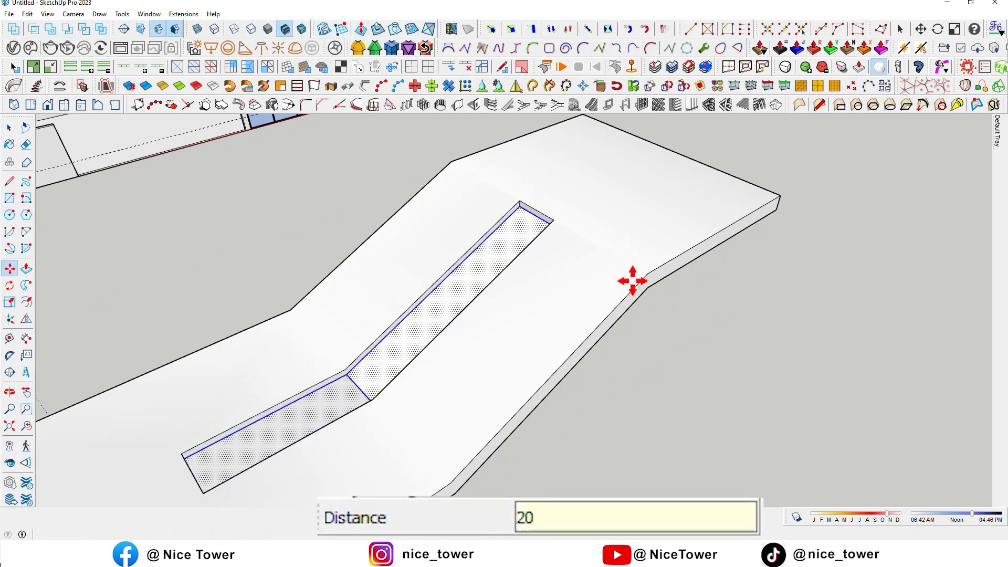
{"action": "mouse_move", "coordinate": [558, 267]}
{"action": "middle_mouse_down"}
{"action": "mouse_move", "coordinate": [547, 207]}
{"action": "mouse_move", "coordinate": [327, 378]}
{"action": "mouse_move", "coordinate": [333, 310]}
{"action": "middle_mouse_up"}
{"action": "key", "text": "space"}
{"action": "left_click", "coordinate": [332, 305]}
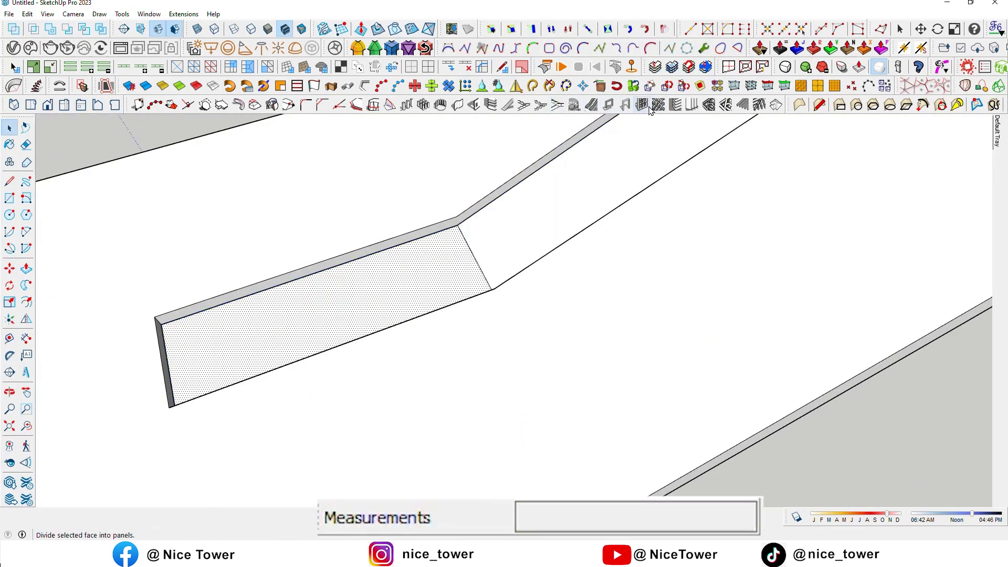
Create a blue glazed window frame on the first strip face with 1001bit Panel Divider
{"action": "left_click", "coordinate": [649, 108]}
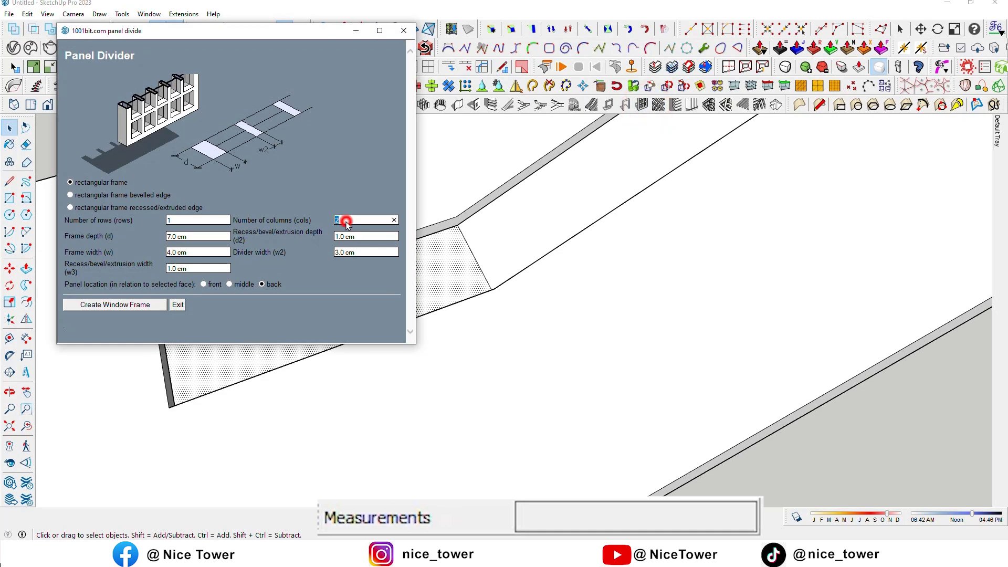
{"action": "left_click", "coordinate": [113, 305]}
{"action": "mouse_move", "coordinate": [110, 303]}
{"action": "middle_mouse_down"}
{"action": "mouse_move", "coordinate": [237, 326]}
{"action": "mouse_move", "coordinate": [297, 450]}
{"action": "mouse_move", "coordinate": [436, 349]}
{"action": "middle_mouse_up"}
Add a matching blue glazed frame to the second strip face
{"action": "left_click", "coordinate": [432, 343]}
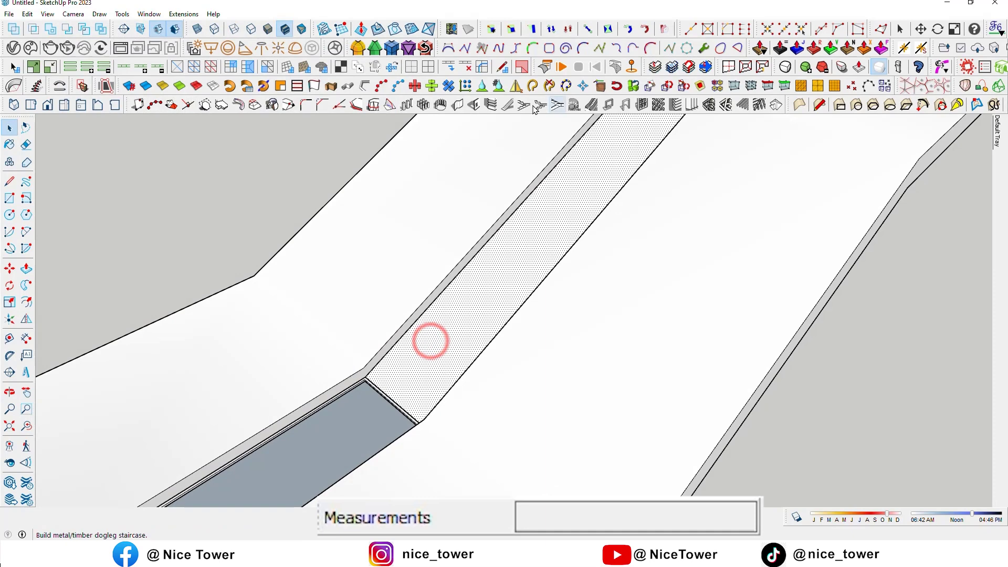
{"action": "left_click", "coordinate": [644, 105]}
{"action": "left_click", "coordinate": [143, 307]}
{"action": "mouse_move", "coordinate": [143, 307]}
{"action": "middle_mouse_down"}
{"action": "mouse_move", "coordinate": [304, 311]}
{"action": "mouse_move", "coordinate": [299, 413]}
{"action": "mouse_move", "coordinate": [372, 342]}
{"action": "middle_mouse_up"}
Open the frame group and orbit around the slab to inspect the glazed strip
{"action": "double_click", "coordinate": [352, 294]}
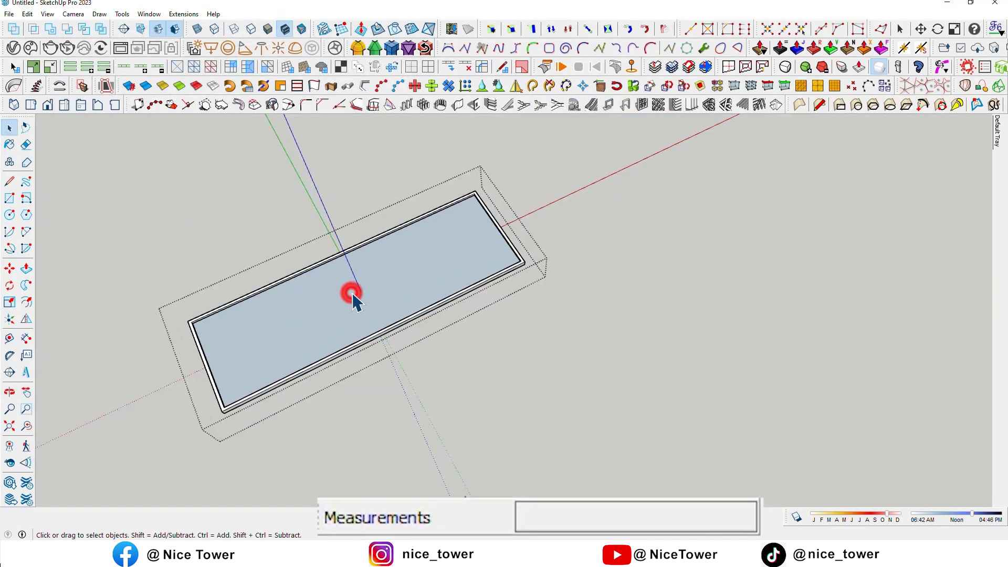
{"action": "mouse_move", "coordinate": [357, 302]}
{"action": "middle_mouse_down"}
{"action": "mouse_move", "coordinate": [349, 293]}
{"action": "mouse_move", "coordinate": [529, 356]}
{"action": "mouse_move", "coordinate": [469, 236]}
{"action": "middle_mouse_up"}
{"action": "scroll", "coordinate": [469, 236], "scroll_direction": "down", "scroll_amount": 3}
{"action": "mouse_move", "coordinate": [632, 314]}
{"action": "middle_mouse_down"}
{"action": "mouse_move", "coordinate": [558, 348]}
{"action": "mouse_move", "coordinate": [531, 328]}
{"action": "mouse_move", "coordinate": [491, 360]}
{"action": "mouse_move", "coordinate": [666, 408]}
{"action": "mouse_move", "coordinate": [459, 345]}
{"action": "mouse_move", "coordinate": [499, 309]}
{"action": "mouse_move", "coordinate": [461, 360]}
{"action": "middle_mouse_up"}
{"action": "scroll", "coordinate": [459, 345], "scroll_direction": "up", "scroll_amount": 3}
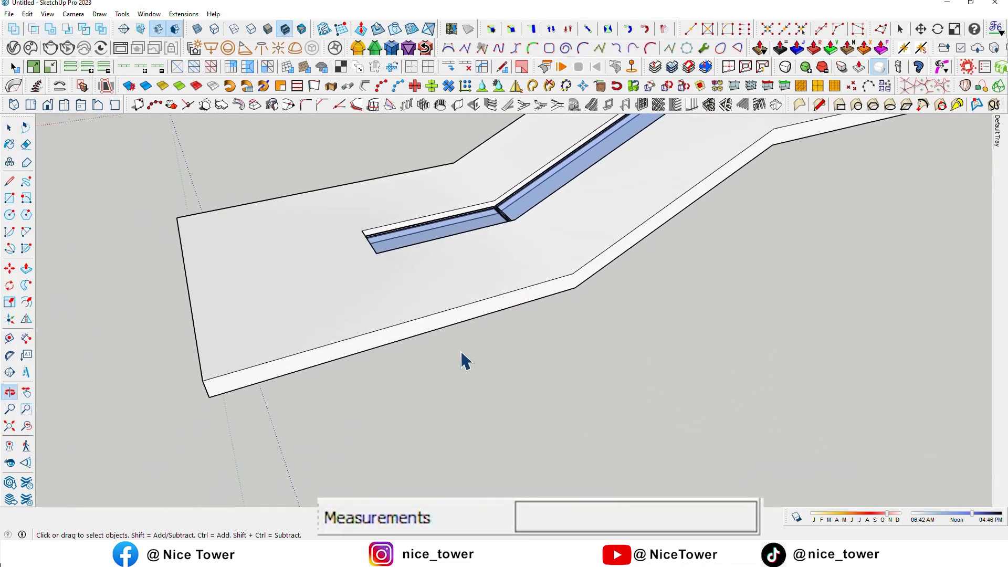
{"action": "scroll", "coordinate": [440, 337], "scroll_direction": "up", "scroll_amount": 2}
Push/Pull the slab's edge strip up 50 cm to form a raised border
{"action": "double_click", "coordinate": [434, 324]}
{"action": "left_click", "coordinate": [433, 326]}
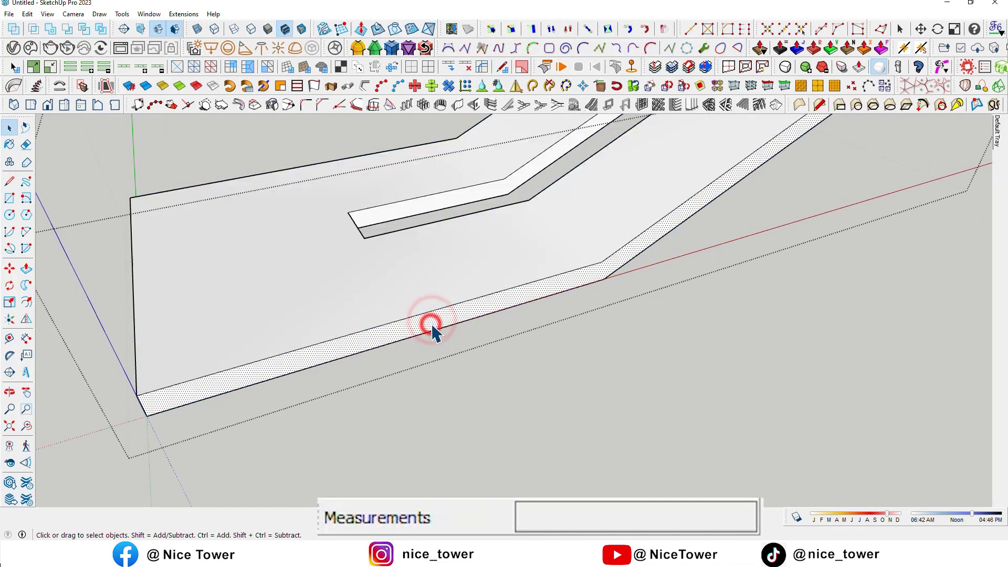
{"action": "key", "text": "p"}
{"action": "left_click", "coordinate": [432, 333]}
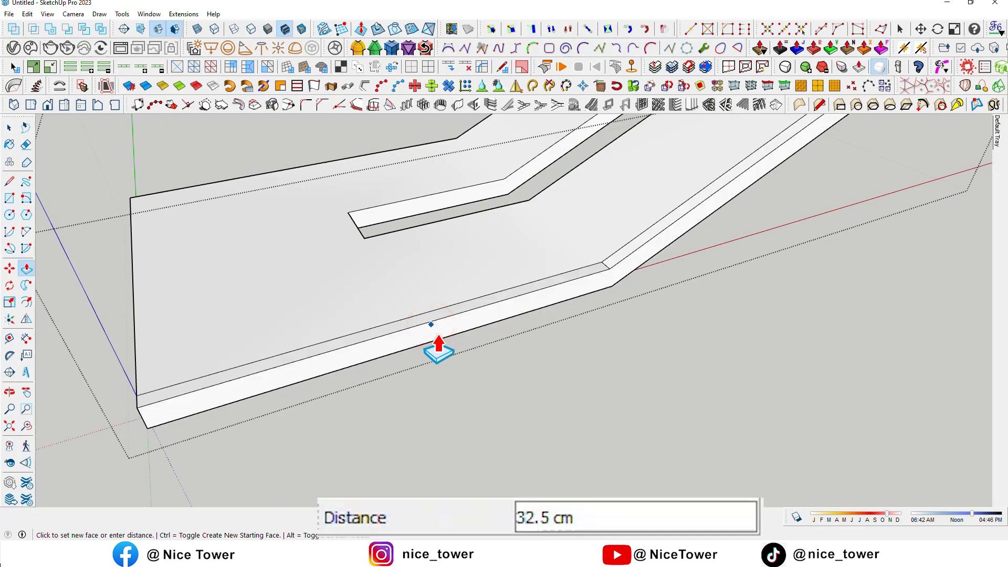
{"action": "key", "text": "Return"}
{"action": "scroll", "coordinate": [262, 407], "scroll_direction": "down", "scroll_amount": 3}
{"action": "mouse_move", "coordinate": [263, 407]}
{"action": "middle_mouse_down"}
{"action": "mouse_move", "coordinate": [608, 315]}
{"action": "mouse_move", "coordinate": [513, 387]}
{"action": "mouse_move", "coordinate": [477, 360]}
{"action": "mouse_move", "coordinate": [499, 359]}
{"action": "middle_mouse_up"}
{"action": "scroll", "coordinate": [505, 363], "scroll_direction": "down", "scroll_amount": 2}
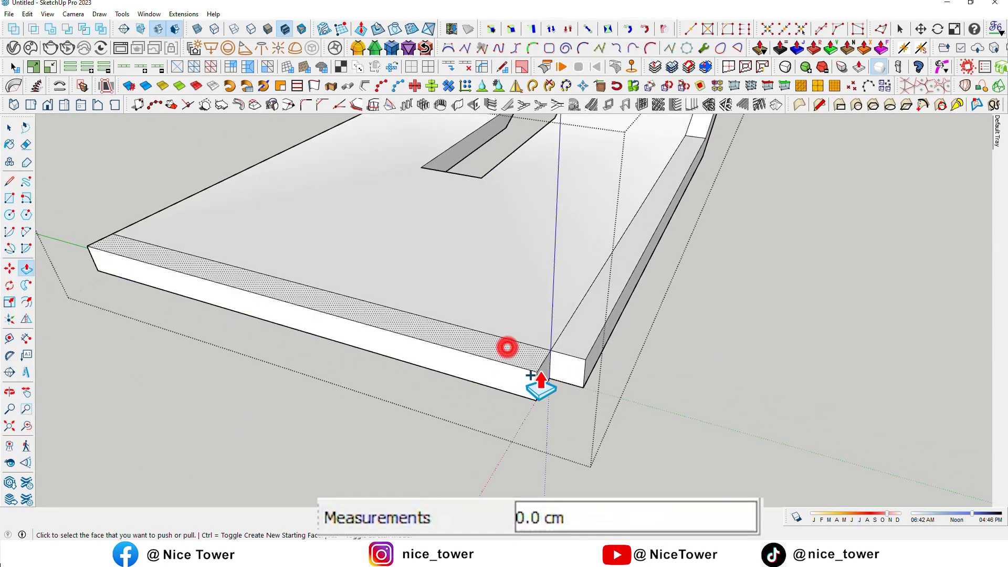
{"action": "mouse_move", "coordinate": [562, 378]}
{"action": "middle_mouse_down"}
{"action": "mouse_move", "coordinate": [682, 378]}
{"action": "mouse_move", "coordinate": [738, 294]}
{"action": "middle_mouse_up"}
{"action": "scroll", "coordinate": [688, 281], "scroll_direction": "up", "scroll_amount": 3}
{"action": "scroll", "coordinate": [688, 281], "scroll_direction": "up", "scroll_amount": 2}
{"action": "mouse_move", "coordinate": [826, 305]}
{"action": "middle_mouse_down"}
{"action": "mouse_move", "coordinate": [516, 315]}
{"action": "mouse_move", "coordinate": [504, 288]}
{"action": "mouse_move", "coordinate": [580, 308]}
{"action": "mouse_move", "coordinate": [646, 342]}
{"action": "mouse_move", "coordinate": [638, 362]}
{"action": "mouse_move", "coordinate": [603, 356]}
{"action": "mouse_move", "coordinate": [491, 419]}
{"action": "mouse_move", "coordinate": [541, 428]}
{"action": "mouse_move", "coordinate": [490, 443]}
{"action": "mouse_move", "coordinate": [490, 431]}
{"action": "mouse_move", "coordinate": [577, 414]}
{"action": "mouse_move", "coordinate": [664, 360]}
{"action": "middle_mouse_up"}
Erase the stray edge lines at the slab's corners
{"action": "key", "text": "e"}
{"action": "scroll", "coordinate": [578, 411], "scroll_direction": "up", "scroll_amount": 1}
{"action": "mouse_move", "coordinate": [574, 345]}
{"action": "middle_mouse_down"}
{"action": "mouse_move", "coordinate": [536, 367]}
{"action": "mouse_move", "coordinate": [615, 388]}
{"action": "mouse_move", "coordinate": [570, 356]}
{"action": "middle_mouse_up"}
{"action": "scroll", "coordinate": [392, 353], "scroll_direction": "up", "scroll_amount": 3}
{"action": "scroll", "coordinate": [376, 305], "scroll_direction": "up", "scroll_amount": 2}
{"action": "middle_click_drag", "start_coordinate": [382, 318], "coordinate": [256, 321]}
{"action": "scroll", "coordinate": [221, 357], "scroll_direction": "down", "scroll_amount": 5}
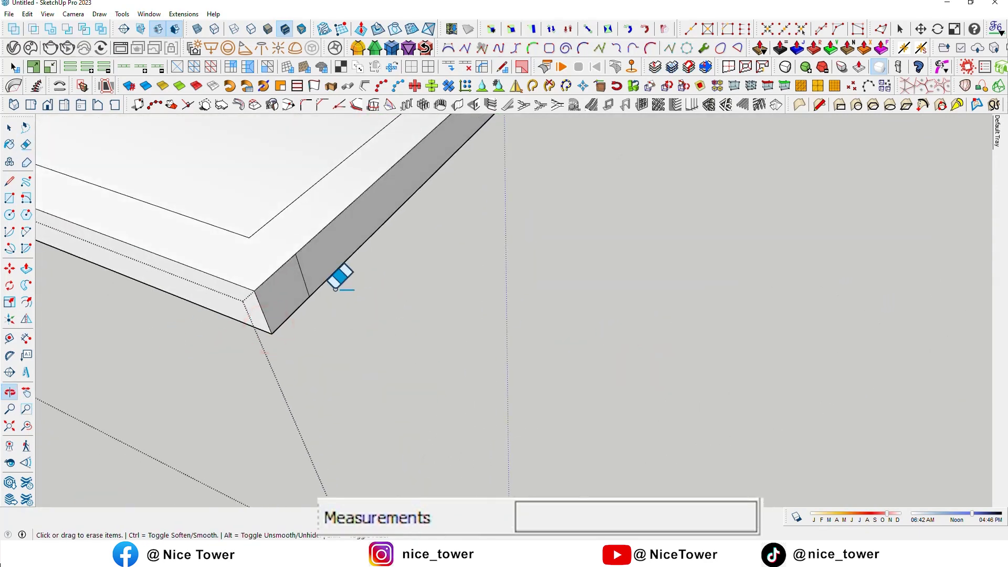
{"action": "middle_click_drag", "start_coordinate": [306, 273], "coordinate": [421, 311]}
{"action": "scroll", "coordinate": [421, 314], "scroll_direction": "up", "scroll_amount": 3}
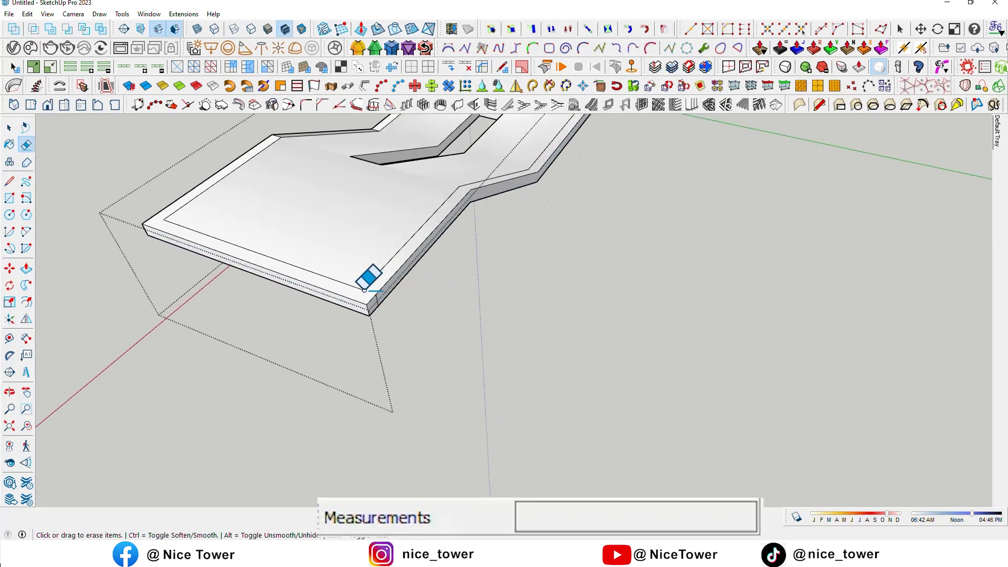
{"action": "scroll", "coordinate": [364, 279], "scroll_direction": "up", "scroll_amount": 2}
{"action": "scroll", "coordinate": [377, 294], "scroll_direction": "down", "scroll_amount": 3}
{"action": "mouse_move", "coordinate": [499, 367]}
{"action": "middle_mouse_down"}
{"action": "mouse_move", "coordinate": [254, 496]}
{"action": "mouse_move", "coordinate": [367, 354]}
{"action": "mouse_move", "coordinate": [473, 288]}
{"action": "middle_mouse_up"}
{"action": "scroll", "coordinate": [473, 291], "scroll_direction": "up", "scroll_amount": 2}
{"action": "middle_click_drag", "start_coordinate": [552, 333], "coordinate": [482, 335]}
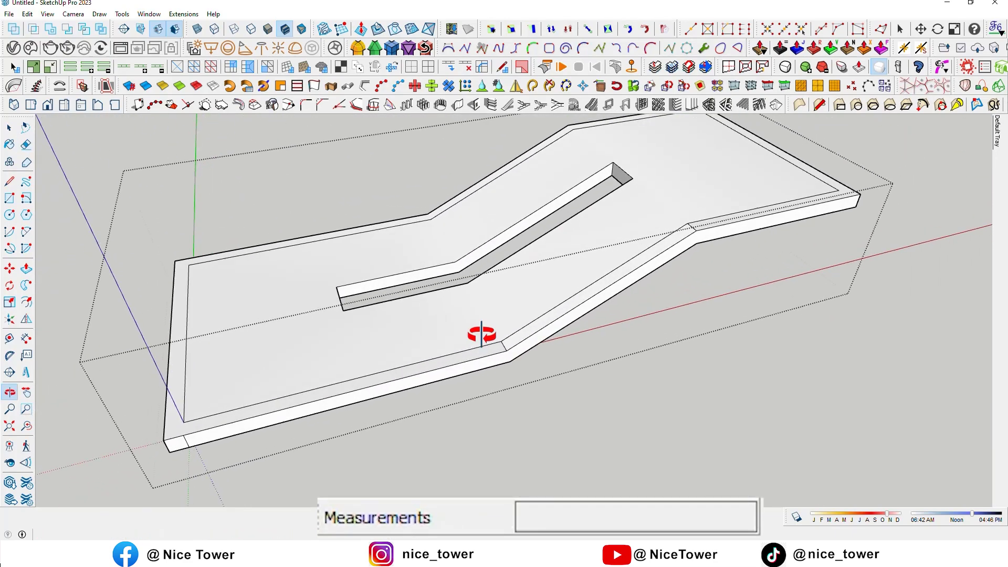
Paint the slab's inner surface with a green grass swatch from Landscaping, Fencing and Vegetation
{"action": "left_click", "coordinate": [999, 133]}
{"action": "left_click", "coordinate": [909, 212]}
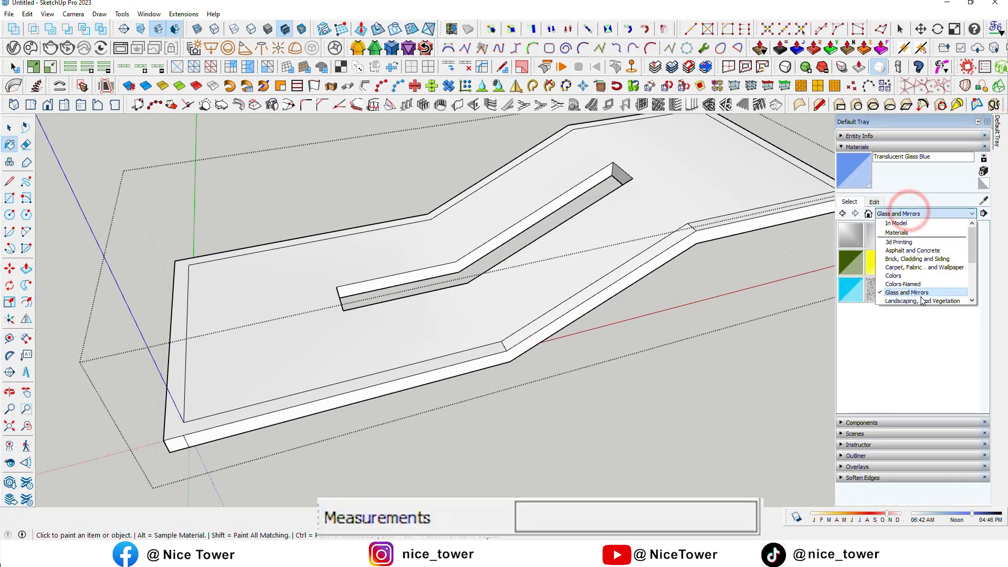
{"action": "left_click", "coordinate": [923, 300]}
{"action": "scroll", "coordinate": [876, 368], "scroll_direction": "down", "scroll_amount": 3}
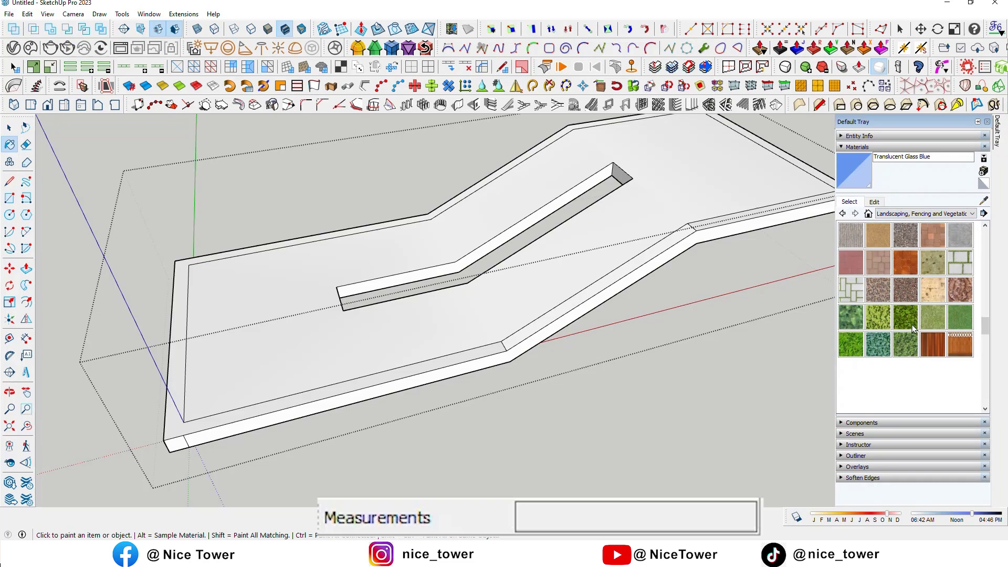
{"action": "key", "text": "space"}
{"action": "scroll", "coordinate": [556, 328], "scroll_direction": "up", "scroll_amount": 2}
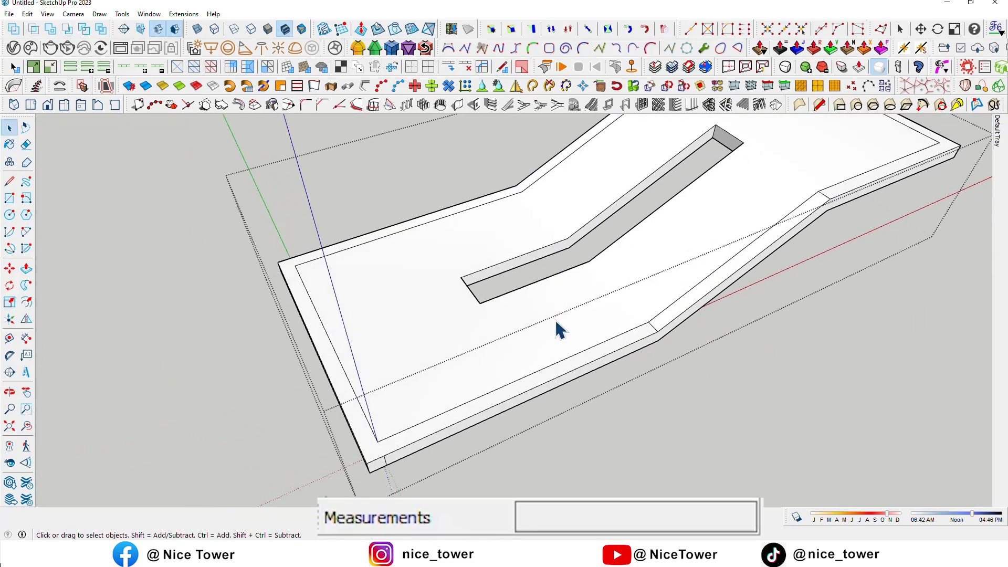
{"action": "scroll", "coordinate": [560, 329], "scroll_direction": "up", "scroll_amount": 2}
{"action": "left_click", "coordinate": [552, 315]}
{"action": "scroll", "coordinate": [541, 310], "scroll_direction": "down", "scroll_amount": 4}
{"action": "mouse_move", "coordinate": [568, 311]}
{"action": "middle_mouse_down"}
{"action": "mouse_move", "coordinate": [582, 294]}
{"action": "mouse_move", "coordinate": [577, 342]}
{"action": "middle_mouse_up"}
{"action": "scroll", "coordinate": [576, 341], "scroll_direction": "up", "scroll_amount": 2}
{"action": "triple_click", "coordinate": [570, 330]}
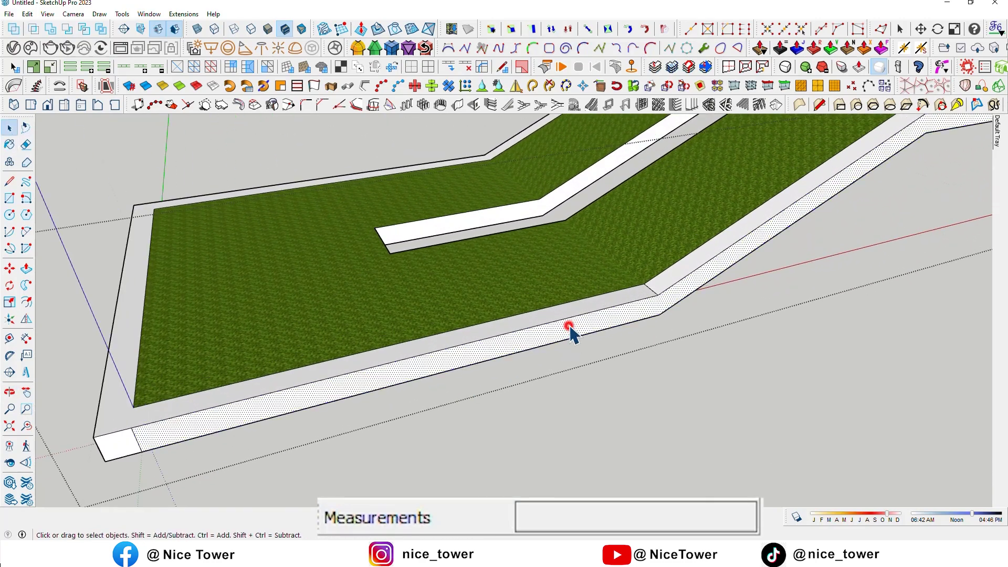
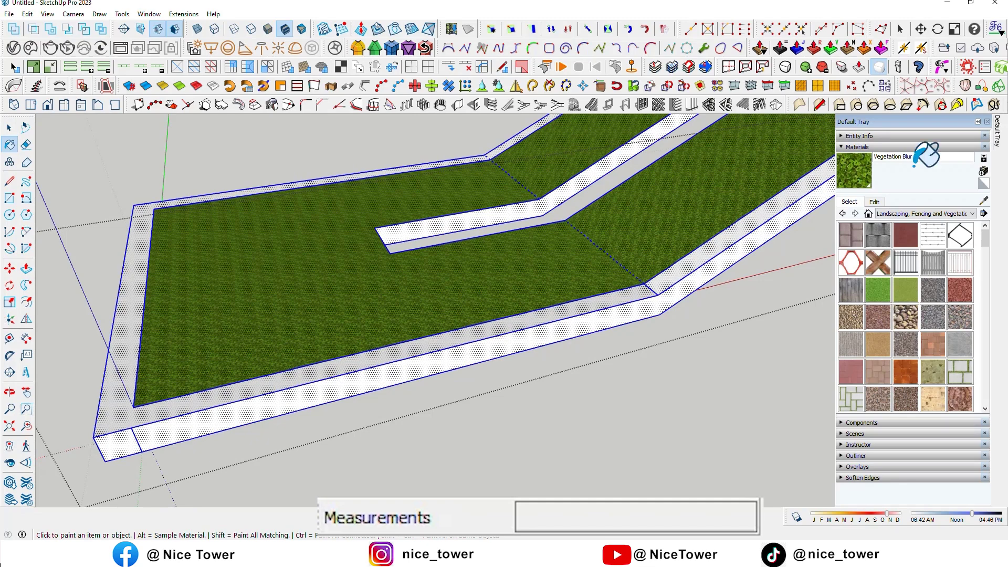
Paint the roof slab dark grey from the Colors material library
{"action": "left_click", "coordinate": [903, 214]}
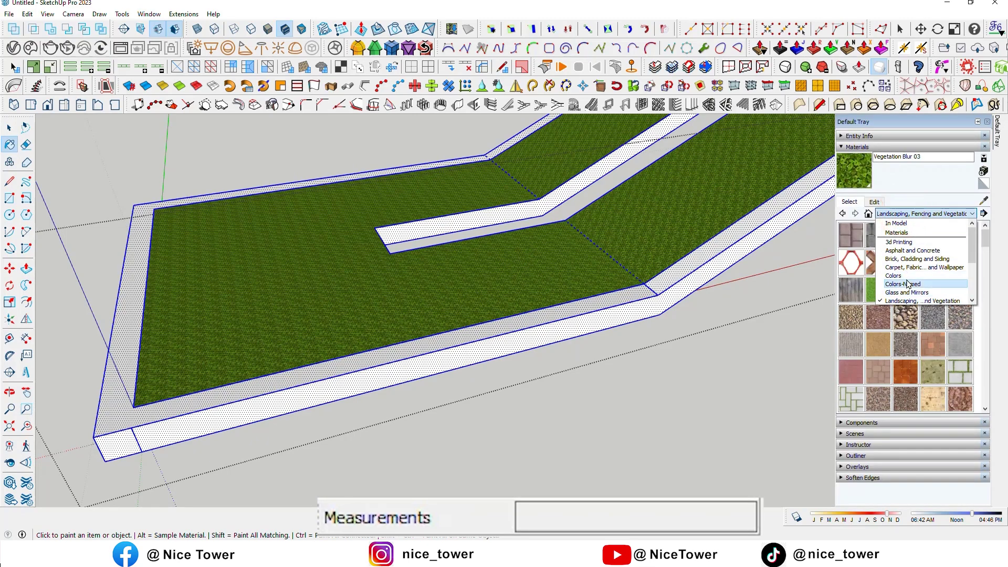
{"action": "left_click", "coordinate": [911, 280]}
{"action": "scroll", "coordinate": [944, 374], "scroll_direction": "down", "scroll_amount": 1}
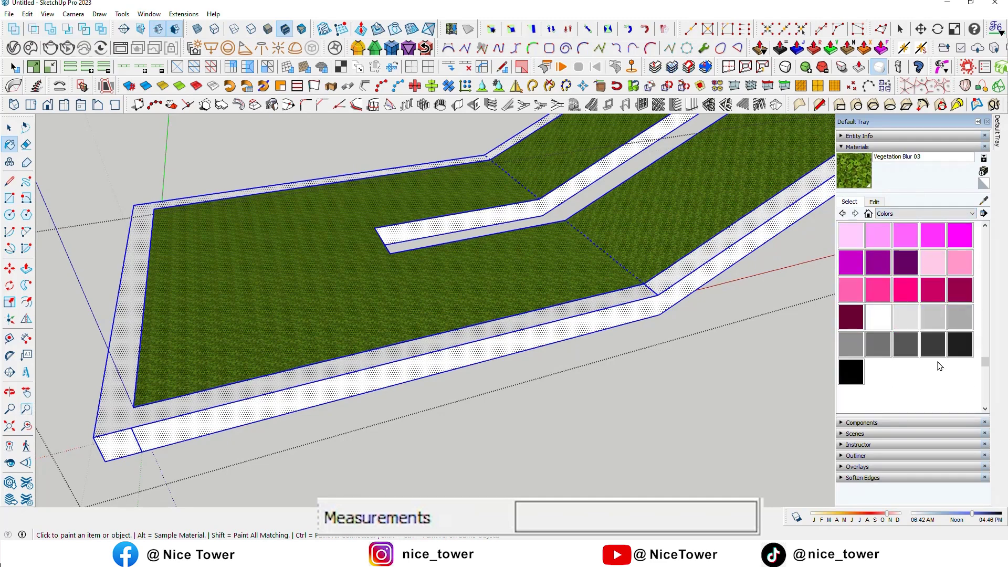
{"action": "left_click", "coordinate": [469, 355]}
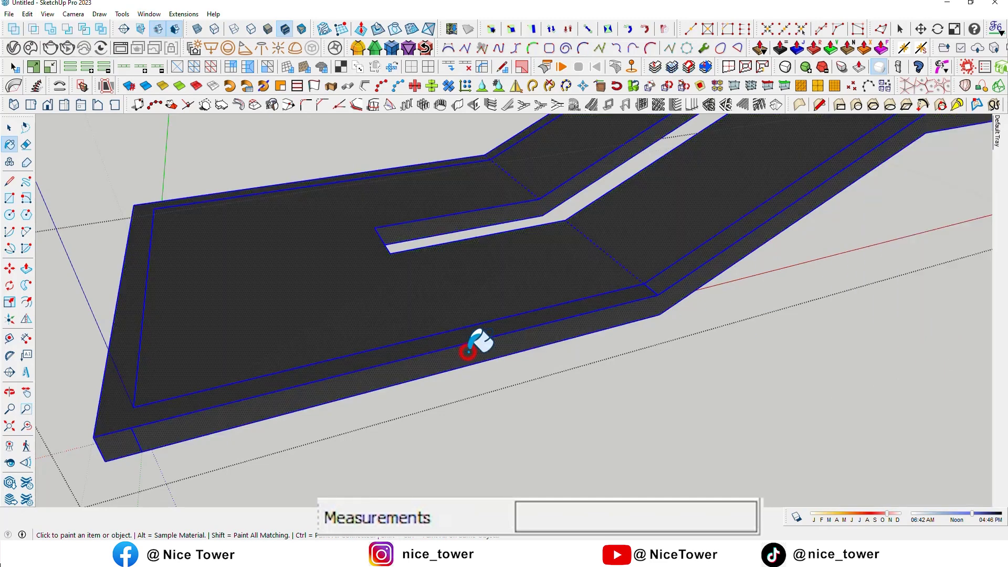
{"action": "scroll", "coordinate": [547, 376], "scroll_direction": "down", "scroll_amount": 3}
{"action": "key", "text": "space"}
{"action": "scroll", "coordinate": [500, 383], "scroll_direction": "up", "scroll_amount": 2}
{"action": "scroll", "coordinate": [478, 260], "scroll_direction": "up", "scroll_amount": 3}
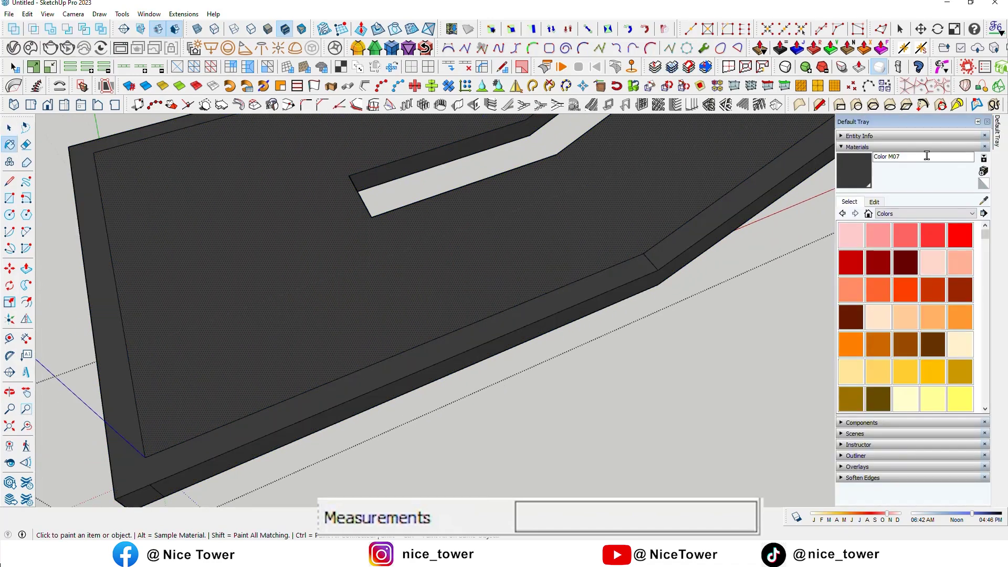
Paint the slab's top face with grass from Landscaping, Fencing and Vegetation
{"action": "left_click", "coordinate": [924, 215]}
{"action": "left_click", "coordinate": [919, 223]}
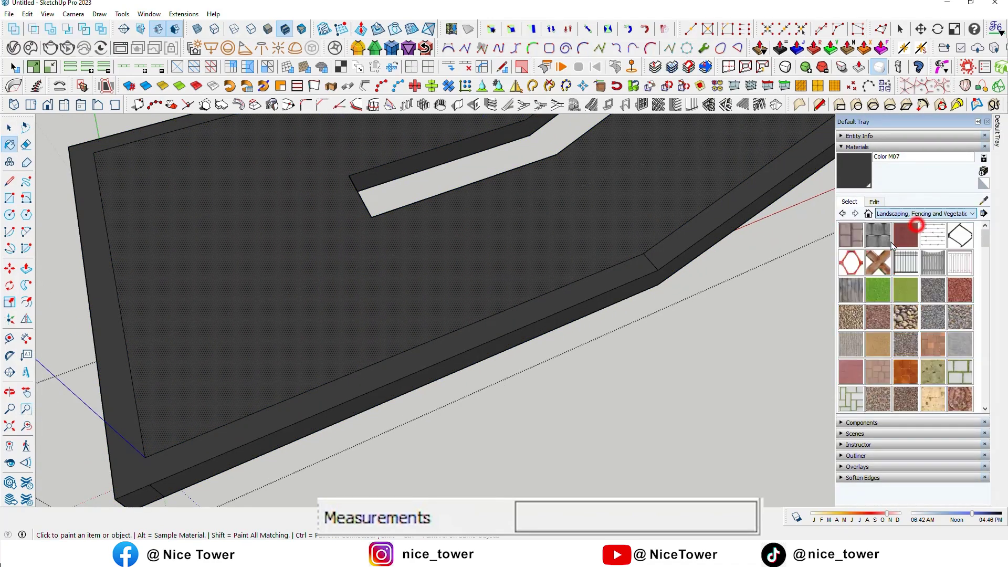
{"action": "scroll", "coordinate": [908, 340], "scroll_direction": "down", "scroll_amount": 2}
{"action": "left_click", "coordinate": [503, 228]}
{"action": "scroll", "coordinate": [496, 239], "scroll_direction": "down", "scroll_amount": 2}
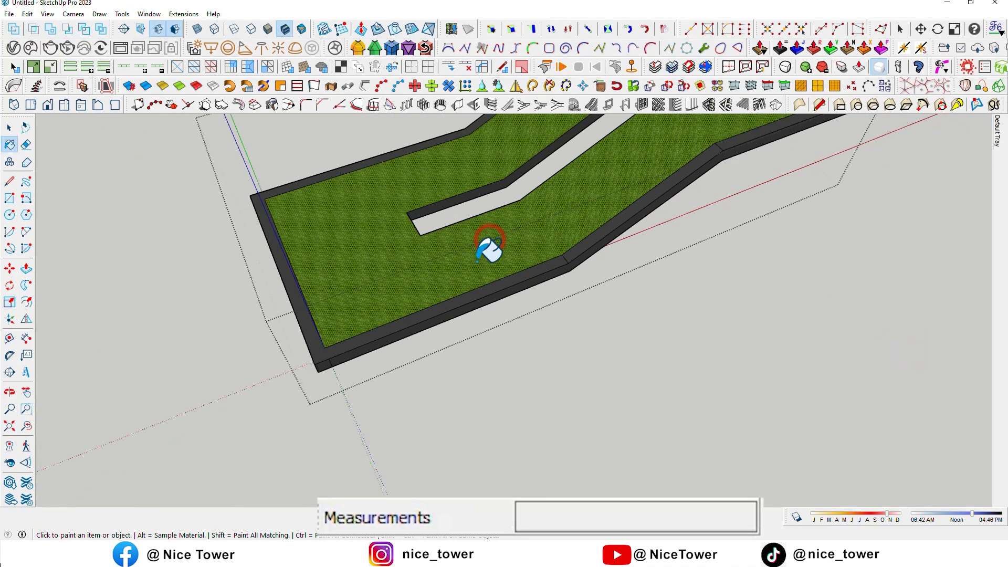
{"action": "scroll", "coordinate": [491, 247], "scroll_direction": "down", "scroll_amount": 3}
{"action": "key", "text": "space"}
{"action": "mouse_move", "coordinate": [561, 268]}
{"action": "middle_mouse_down"}
{"action": "mouse_move", "coordinate": [735, 336]}
{"action": "mouse_move", "coordinate": [655, 308]}
{"action": "middle_mouse_up"}
{"action": "scroll", "coordinate": [649, 284], "scroll_direction": "up", "scroll_amount": 3}
{"action": "mouse_move", "coordinate": [643, 247]}
{"action": "middle_mouse_down"}
{"action": "mouse_move", "coordinate": [697, 247]}
{"action": "mouse_move", "coordinate": [514, 252]}
{"action": "mouse_move", "coordinate": [558, 259]}
{"action": "mouse_move", "coordinate": [572, 239]}
{"action": "middle_mouse_up"}
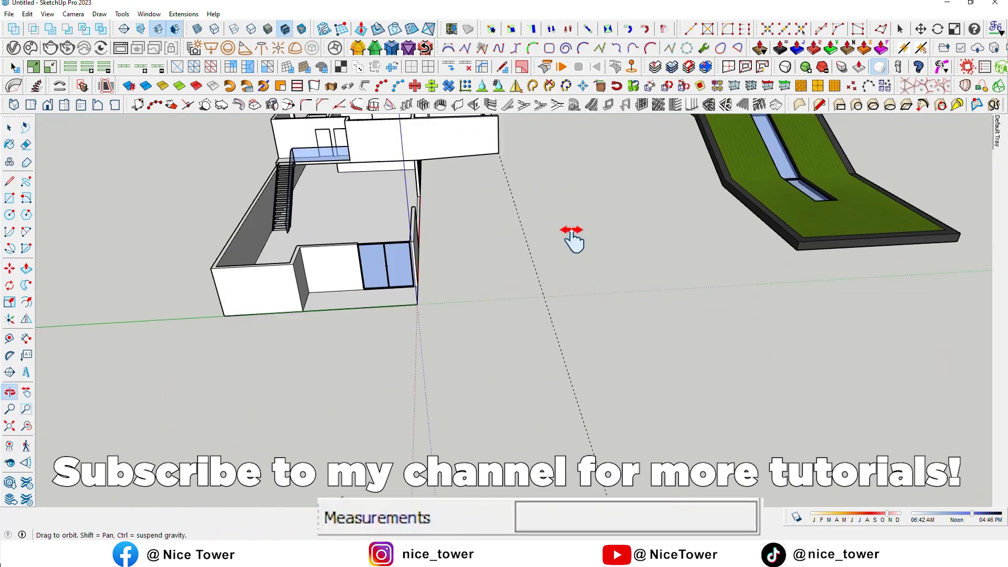
{"action": "scroll", "coordinate": [572, 239], "scroll_direction": "down", "scroll_amount": 3}
{"action": "middle_click_drag", "start_coordinate": [568, 144], "coordinate": [544, 242]}
{"action": "key", "text": "space"}
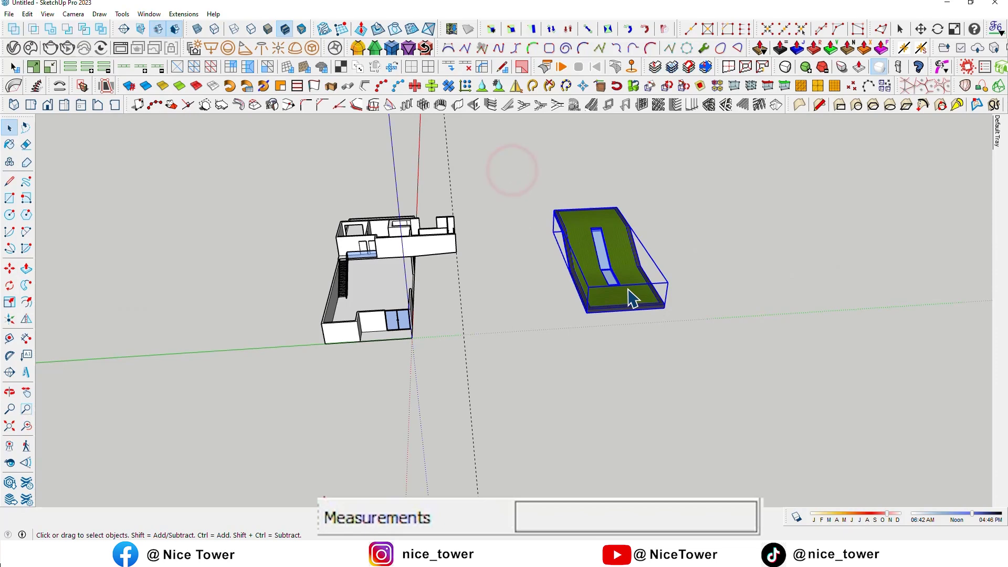
Move the grass-topped slab by its corner onto the house walls, adjusting it 50 cm
{"action": "left_click", "coordinate": [587, 319]}
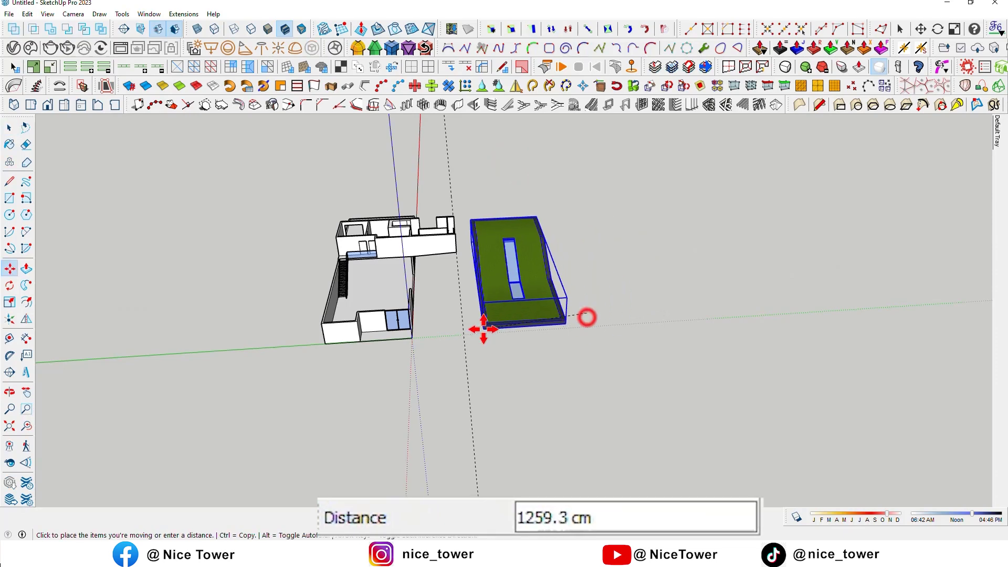
{"action": "scroll", "coordinate": [565, 316], "scroll_direction": "up", "scroll_amount": 3}
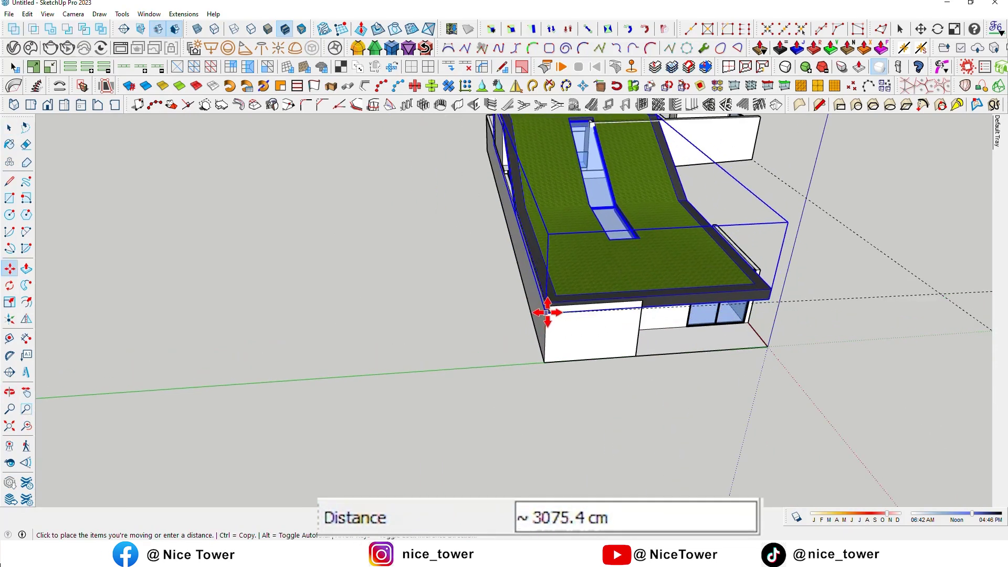
{"action": "scroll", "coordinate": [546, 311], "scroll_direction": "up", "scroll_amount": 5}
{"action": "middle_click_drag", "start_coordinate": [637, 240], "coordinate": [765, 270]}
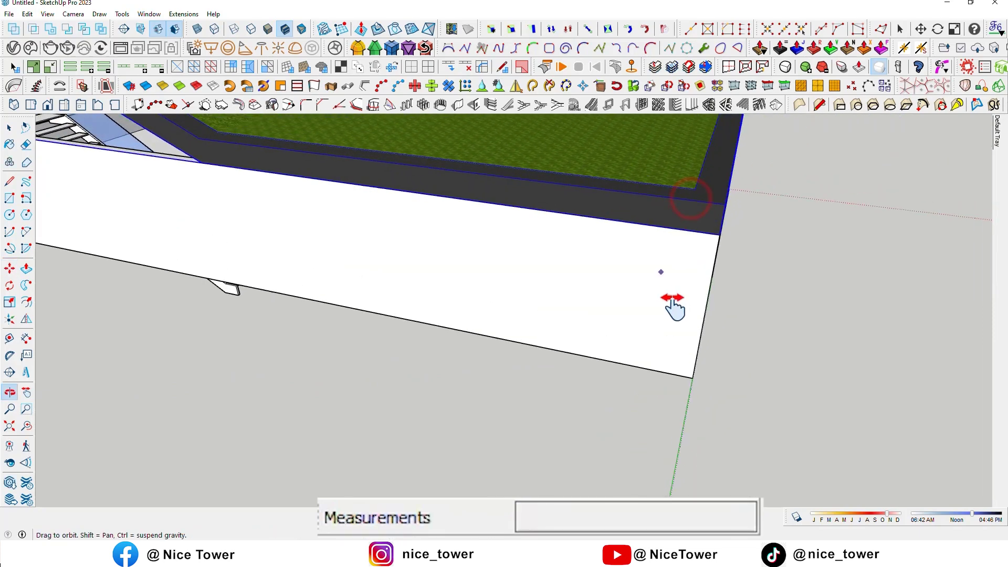
{"action": "left_click", "coordinate": [628, 239]}
{"action": "type", "text": "50"}
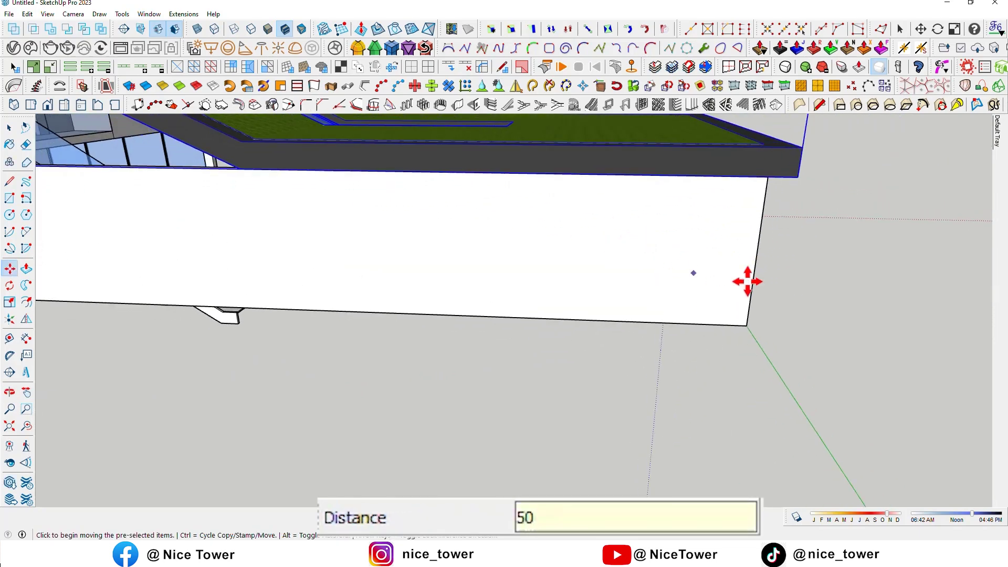
{"action": "key", "text": "Return"}
{"action": "middle_click_drag", "start_coordinate": [748, 282], "coordinate": [885, 318]}
{"action": "key", "text": "space"}
{"action": "mouse_move", "coordinate": [754, 266]}
{"action": "middle_mouse_down"}
{"action": "mouse_move", "coordinate": [637, 198]}
{"action": "mouse_move", "coordinate": [645, 224]}
{"action": "mouse_move", "coordinate": [572, 234]}
{"action": "mouse_move", "coordinate": [594, 308]}
{"action": "mouse_move", "coordinate": [646, 387]}
{"action": "mouse_move", "coordinate": [637, 305]}
{"action": "middle_mouse_up"}
{"action": "scroll", "coordinate": [629, 325], "scroll_direction": "up", "scroll_amount": 2}
{"action": "scroll", "coordinate": [628, 329], "scroll_direction": "up", "scroll_amount": 2}
{"action": "scroll", "coordinate": [628, 329], "scroll_direction": "up", "scroll_amount": 3}
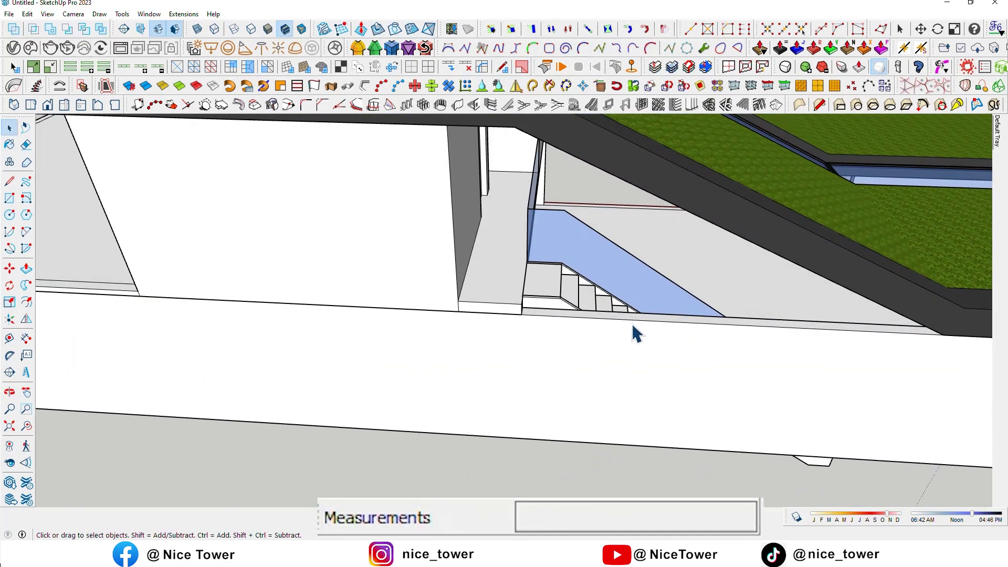
{"action": "scroll", "coordinate": [630, 331], "scroll_direction": "up", "scroll_amount": 2}
Draw lines on the floor edge beside the stair opening to form a small face
{"action": "mouse_move", "coordinate": [629, 327]}
{"action": "middle_mouse_down"}
{"action": "mouse_move", "coordinate": [691, 297]}
{"action": "mouse_move", "coordinate": [574, 331]}
{"action": "mouse_move", "coordinate": [602, 241]}
{"action": "mouse_move", "coordinate": [653, 263]}
{"action": "mouse_move", "coordinate": [610, 226]}
{"action": "middle_mouse_up"}
{"action": "key", "text": "p"}
{"action": "key", "text": "l"}
{"action": "left_click", "coordinate": [592, 205]}
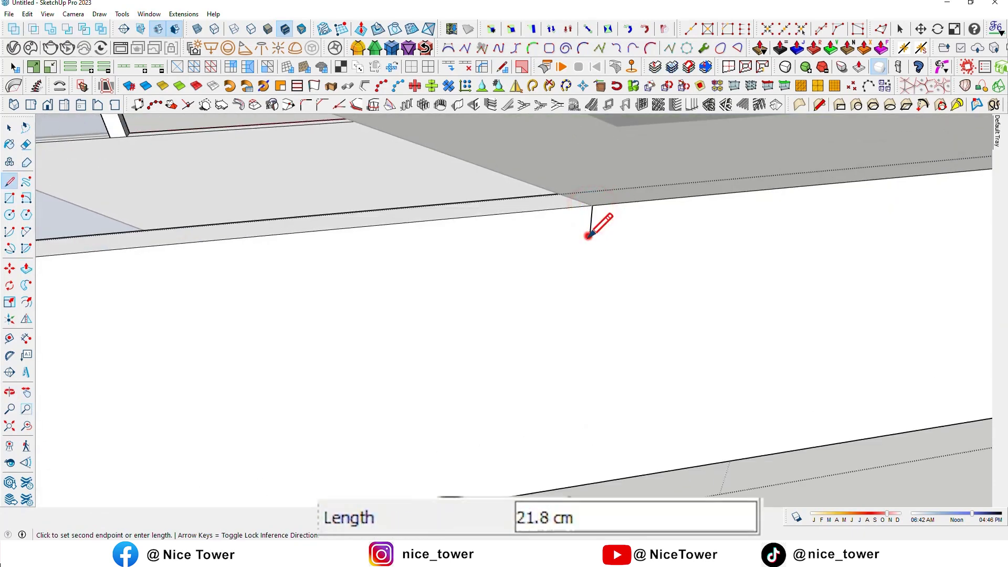
{"action": "key", "text": "space"}
{"action": "mouse_move", "coordinate": [587, 266]}
{"action": "middle_mouse_down"}
{"action": "mouse_move", "coordinate": [585, 281]}
{"action": "mouse_move", "coordinate": [494, 374]}
{"action": "mouse_move", "coordinate": [536, 383]}
{"action": "mouse_move", "coordinate": [518, 394]}
{"action": "middle_mouse_up"}
{"action": "left_click", "coordinate": [484, 348]}
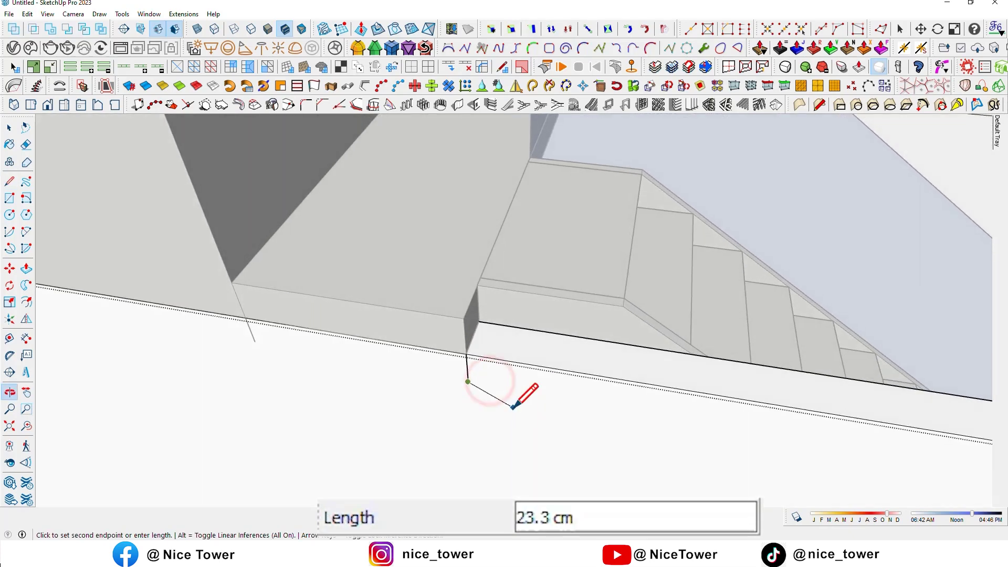
{"action": "scroll", "coordinate": [518, 394], "scroll_direction": "up", "scroll_amount": 4}
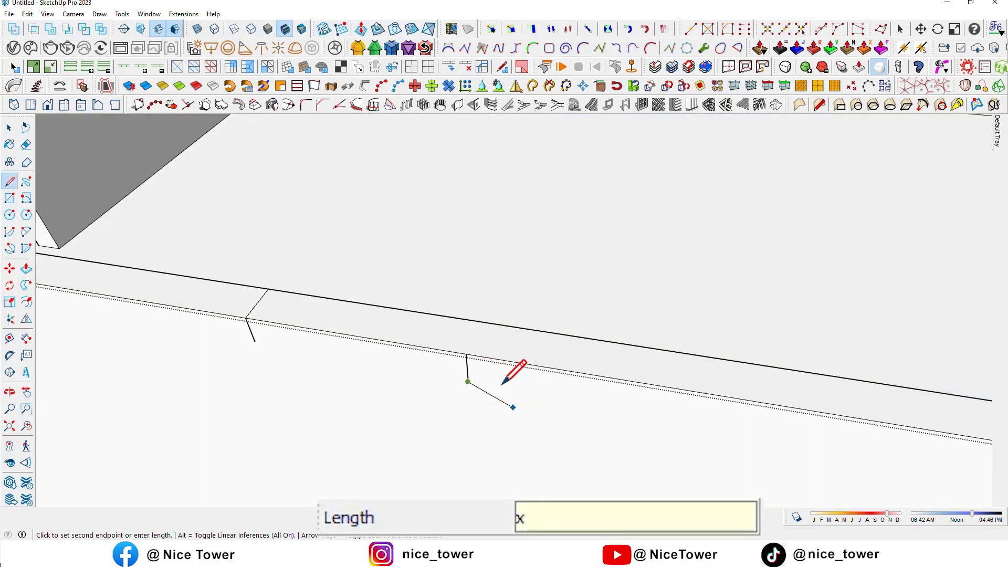
{"action": "mouse_move", "coordinate": [532, 368]}
{"action": "middle_mouse_down"}
{"action": "mouse_move", "coordinate": [550, 367]}
{"action": "mouse_move", "coordinate": [500, 353]}
{"action": "mouse_move", "coordinate": [518, 383]}
{"action": "middle_mouse_up"}
Push/Pull the small face up 300 cm into a narrow wall piece
{"action": "key", "text": "p"}
{"action": "left_click", "coordinate": [455, 353]}
{"action": "mouse_move", "coordinate": [455, 341]}
{"action": "middle_mouse_down"}
{"action": "mouse_move", "coordinate": [457, 326]}
{"action": "mouse_move", "coordinate": [413, 273]}
{"action": "middle_mouse_up"}
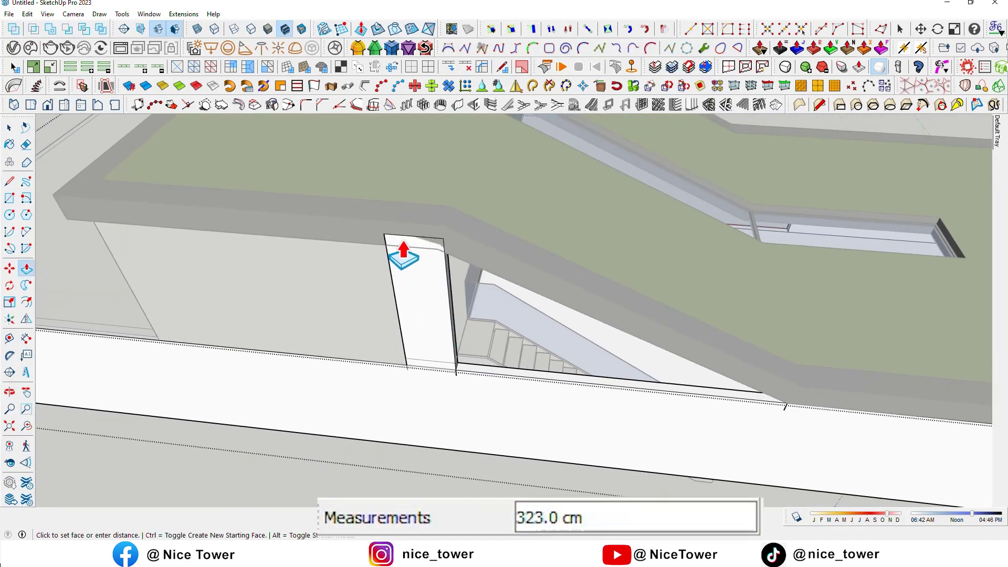
{"action": "mouse_move", "coordinate": [362, 252]}
{"action": "middle_mouse_down"}
{"action": "mouse_move", "coordinate": [412, 287]}
{"action": "mouse_move", "coordinate": [441, 345]}
{"action": "mouse_move", "coordinate": [443, 322]}
{"action": "mouse_move", "coordinate": [412, 342]}
{"action": "mouse_move", "coordinate": [446, 288]}
{"action": "mouse_move", "coordinate": [416, 295]}
{"action": "mouse_move", "coordinate": [626, 241]}
{"action": "middle_mouse_up"}
{"action": "left_click", "coordinate": [439, 339]}
Move the narrow wall's top up to meet the sloping roof corner
{"action": "key", "text": "m"}
{"action": "left_click", "coordinate": [626, 241]}
{"action": "scroll", "coordinate": [623, 420], "scroll_direction": "up", "scroll_amount": 3}
{"action": "middle_click_drag", "start_coordinate": [622, 420], "coordinate": [654, 366]}
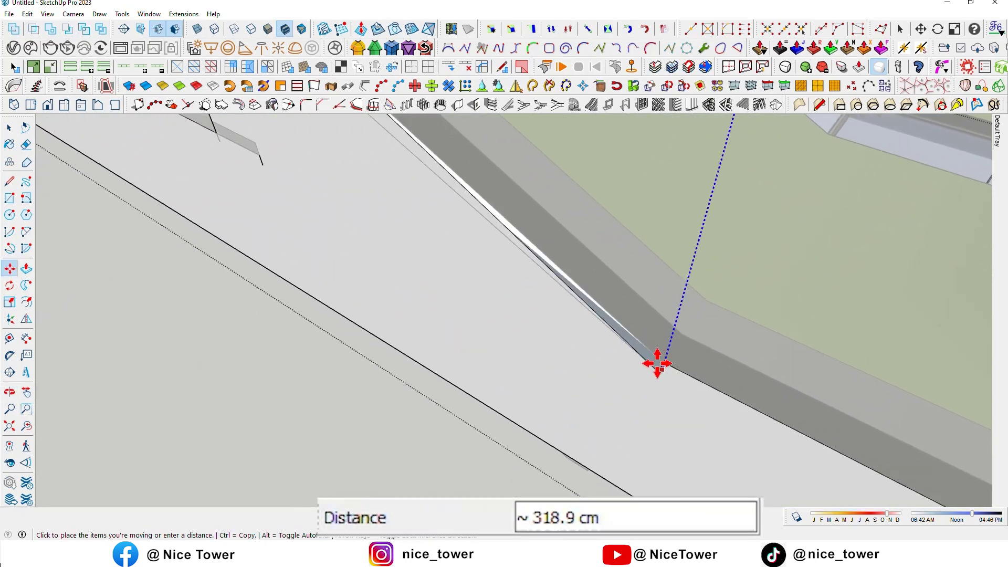
{"action": "left_click", "coordinate": [661, 360]}
{"action": "scroll", "coordinate": [570, 345], "scroll_direction": "down", "scroll_amount": 2}
{"action": "scroll", "coordinate": [346, 380], "scroll_direction": "down", "scroll_amount": 3}
{"action": "mouse_move", "coordinate": [346, 381]}
{"action": "middle_mouse_down"}
{"action": "mouse_move", "coordinate": [497, 273]}
{"action": "mouse_move", "coordinate": [538, 202]}
{"action": "mouse_move", "coordinate": [585, 248]}
{"action": "mouse_move", "coordinate": [585, 221]}
{"action": "mouse_move", "coordinate": [603, 297]}
{"action": "mouse_move", "coordinate": [381, 194]}
{"action": "middle_mouse_up"}
{"action": "scroll", "coordinate": [603, 298], "scroll_direction": "down", "scroll_amount": 3}
{"action": "scroll", "coordinate": [480, 231], "scroll_direction": "up", "scroll_amount": 5}
{"action": "scroll", "coordinate": [547, 333], "scroll_direction": "down", "scroll_amount": 2}
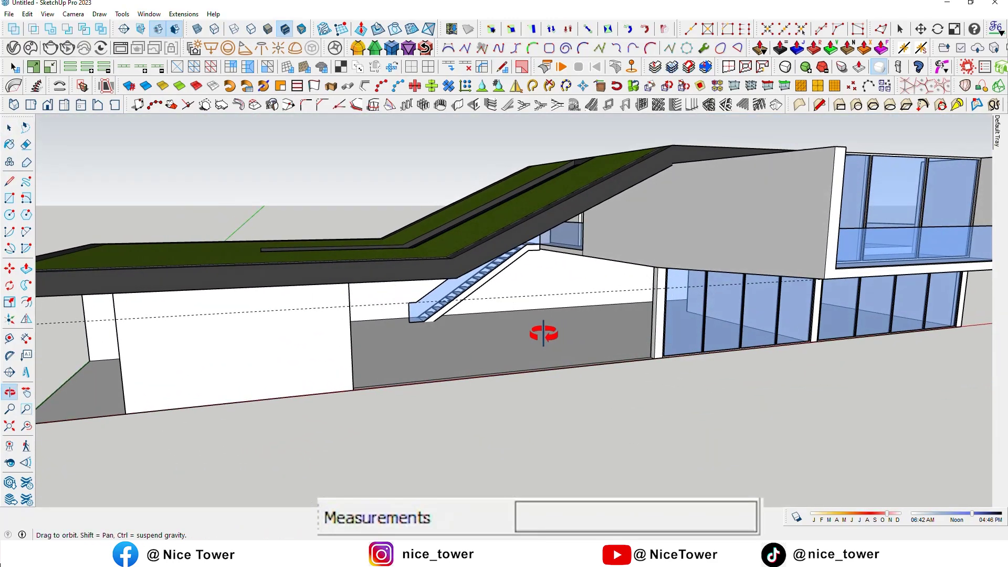
{"action": "key", "text": "space"}
{"action": "middle_click_drag", "start_coordinate": [470, 347], "coordinate": [447, 319]}
Draw a rectangle wall face from the wall's bottom corner up to the roof corner
{"action": "middle_click_drag", "start_coordinate": [349, 293], "coordinate": [727, 205]}
{"action": "scroll", "coordinate": [348, 389], "scroll_direction": "up", "scroll_amount": 3}
{"action": "middle_click_drag", "start_coordinate": [344, 389], "coordinate": [402, 392]}
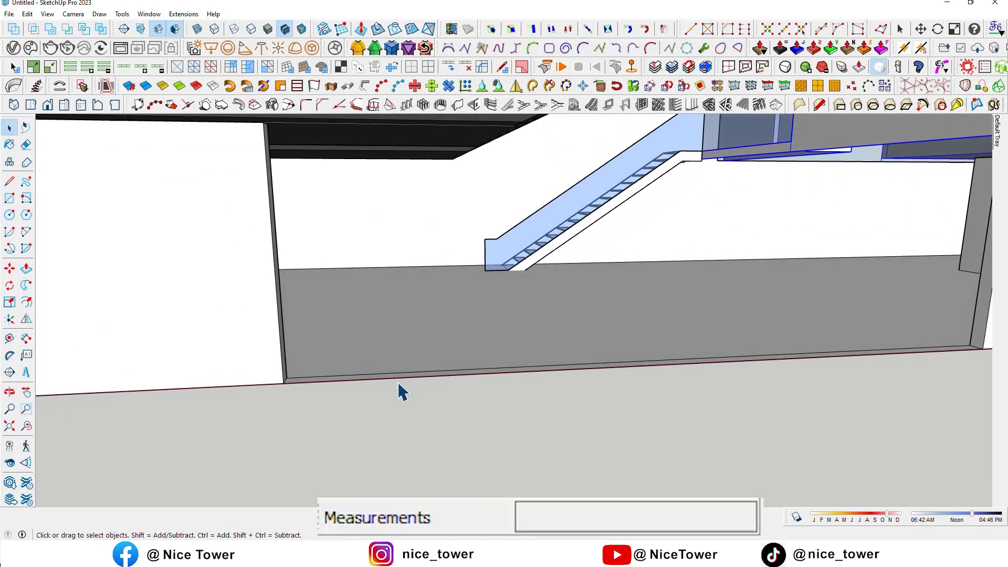
{"action": "left_click", "coordinate": [284, 384]}
{"action": "mouse_move", "coordinate": [284, 384]}
{"action": "middle_mouse_down"}
{"action": "mouse_move", "coordinate": [368, 329]}
{"action": "mouse_move", "coordinate": [647, 220]}
{"action": "middle_mouse_up"}
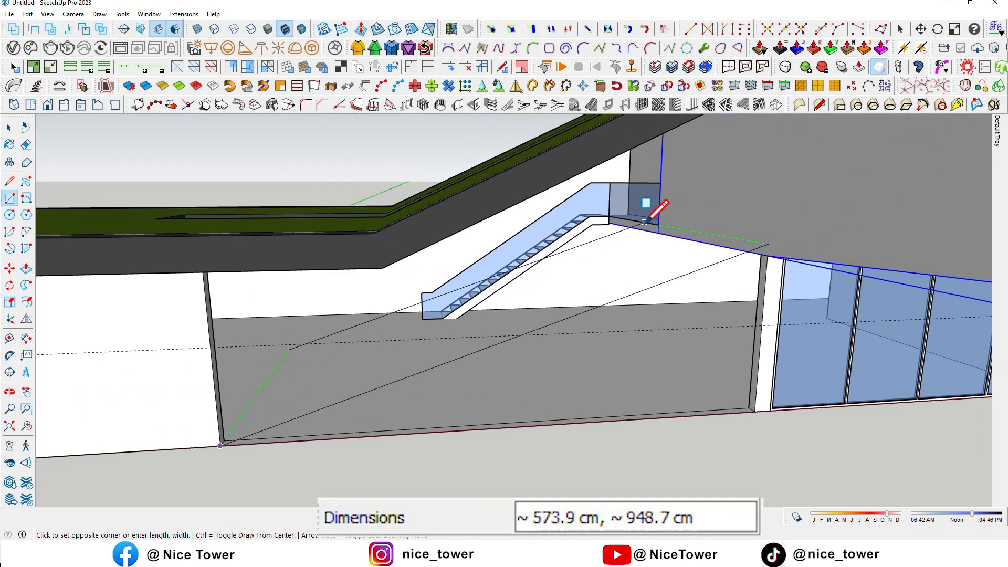
{"action": "scroll", "coordinate": [677, 176], "scroll_direction": "down", "scroll_amount": 3}
{"action": "mouse_move", "coordinate": [687, 174]}
{"action": "middle_mouse_down"}
{"action": "mouse_move", "coordinate": [641, 231]}
{"action": "mouse_move", "coordinate": [619, 284]}
{"action": "mouse_move", "coordinate": [558, 266]}
{"action": "mouse_move", "coordinate": [593, 288]}
{"action": "middle_mouse_up"}
{"action": "scroll", "coordinate": [618, 307], "scroll_direction": "up", "scroll_amount": 3}
{"action": "scroll", "coordinate": [618, 307], "scroll_direction": "up", "scroll_amount": 2}
{"action": "scroll", "coordinate": [599, 297], "scroll_direction": "up", "scroll_amount": 2}
{"action": "scroll", "coordinate": [601, 286], "scroll_direction": "up", "scroll_amount": 1}
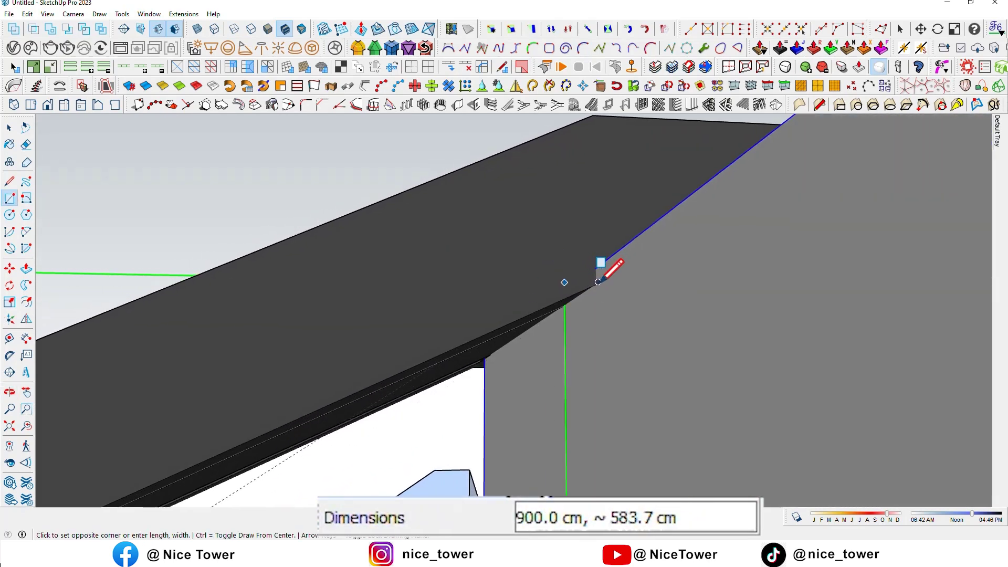
{"action": "mouse_move", "coordinate": [596, 283]}
{"action": "middle_mouse_down"}
{"action": "mouse_move", "coordinate": [743, 264]}
{"action": "mouse_move", "coordinate": [651, 365]}
{"action": "mouse_move", "coordinate": [479, 376]}
{"action": "middle_mouse_up"}
{"action": "left_click", "coordinate": [592, 284]}
{"action": "key", "text": "space"}
{"action": "scroll", "coordinate": [523, 356], "scroll_direction": "up", "scroll_amount": 3}
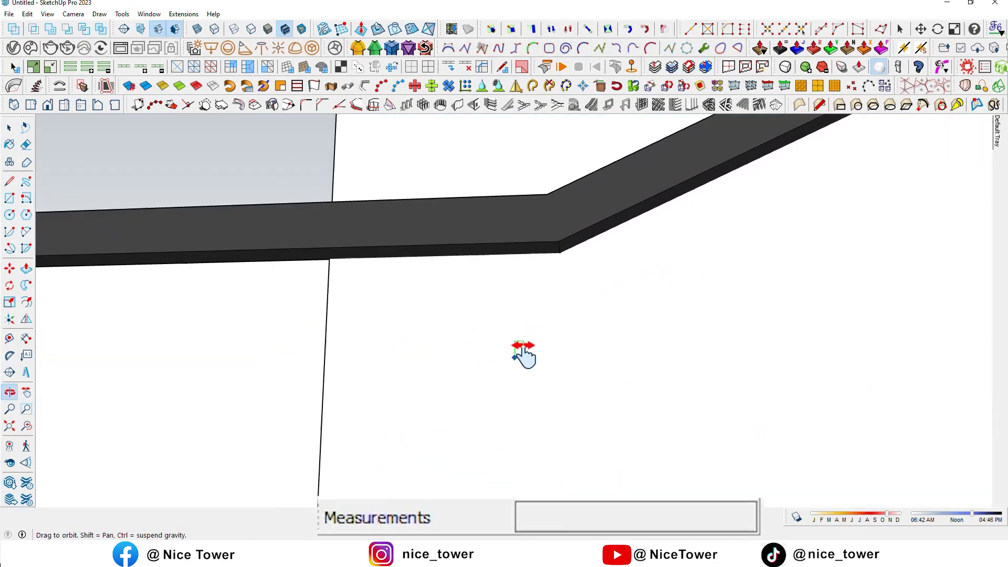
{"action": "scroll", "coordinate": [477, 314], "scroll_direction": "up", "scroll_amount": 1}
Draw a line across the new wall face along the sloping roof edge
{"action": "left_click", "coordinate": [475, 315]}
{"action": "mouse_move", "coordinate": [431, 286]}
{"action": "middle_mouse_down"}
{"action": "mouse_move", "coordinate": [374, 237]}
{"action": "mouse_move", "coordinate": [379, 214]}
{"action": "middle_mouse_up"}
{"action": "left_click", "coordinate": [349, 223]}
{"action": "middle_click_drag", "start_coordinate": [585, 226], "coordinate": [436, 254]}
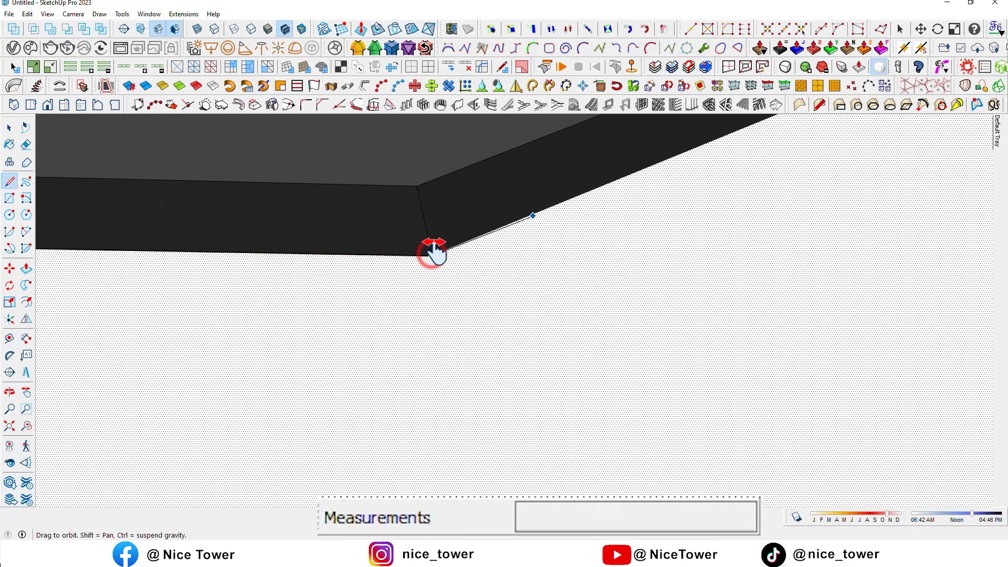
{"action": "middle_click_drag", "start_coordinate": [433, 252], "coordinate": [759, 198]}
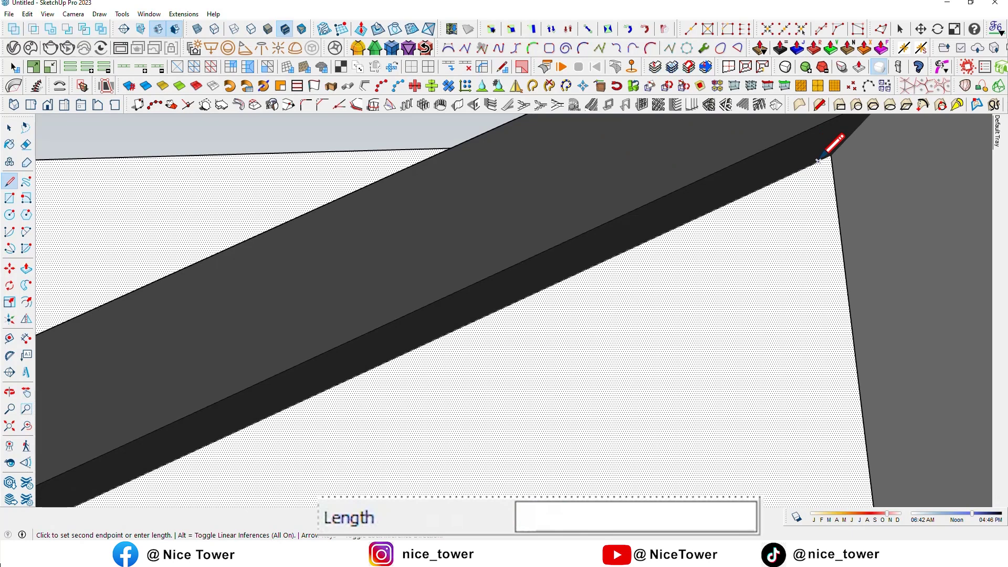
{"action": "middle_click_drag", "start_coordinate": [816, 162], "coordinate": [833, 153]}
{"action": "scroll", "coordinate": [834, 155], "scroll_direction": "up", "scroll_amount": 2}
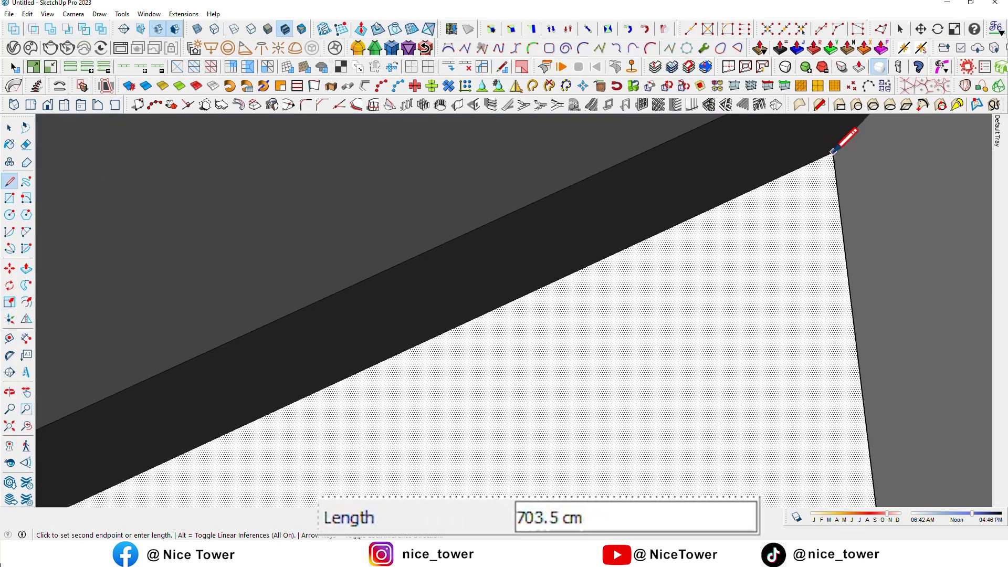
{"action": "scroll", "coordinate": [817, 198], "scroll_direction": "down", "scroll_amount": 3}
{"action": "mouse_move", "coordinate": [817, 259]}
{"action": "middle_mouse_down"}
{"action": "mouse_move", "coordinate": [902, 236]}
{"action": "mouse_move", "coordinate": [800, 350]}
{"action": "mouse_move", "coordinate": [817, 360]}
{"action": "middle_mouse_up"}
Erase the wall portion sticking up above the roof line
{"action": "key", "text": "e"}
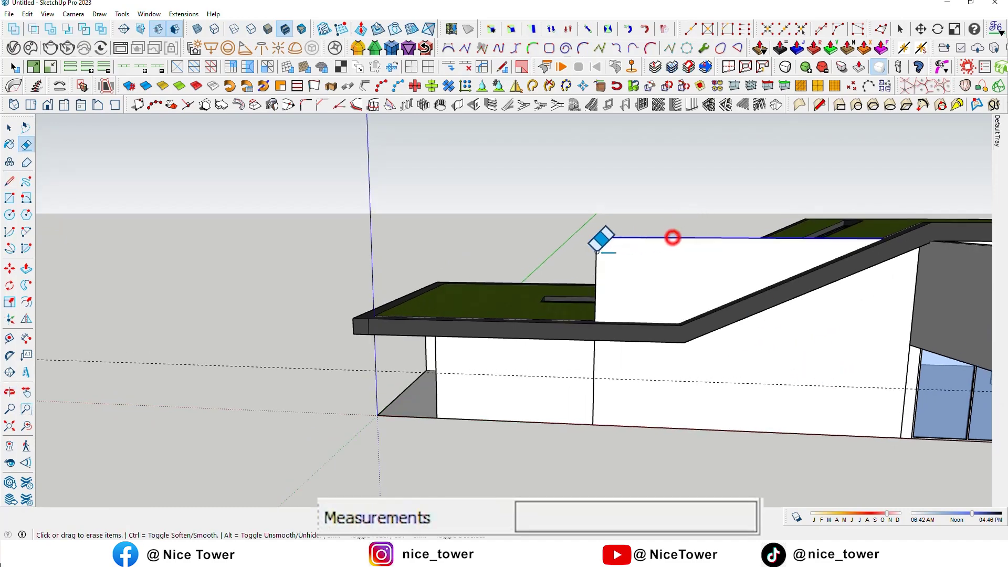
{"action": "scroll", "coordinate": [611, 246], "scroll_direction": "down", "scroll_amount": 2}
{"action": "scroll", "coordinate": [681, 212], "scroll_direction": "up", "scroll_amount": 3}
{"action": "scroll", "coordinate": [645, 234], "scroll_direction": "up", "scroll_amount": 2}
{"action": "mouse_move", "coordinate": [644, 235]}
{"action": "middle_mouse_down"}
{"action": "mouse_move", "coordinate": [637, 240]}
{"action": "mouse_move", "coordinate": [693, 244]}
{"action": "mouse_move", "coordinate": [587, 171]}
{"action": "middle_mouse_up"}
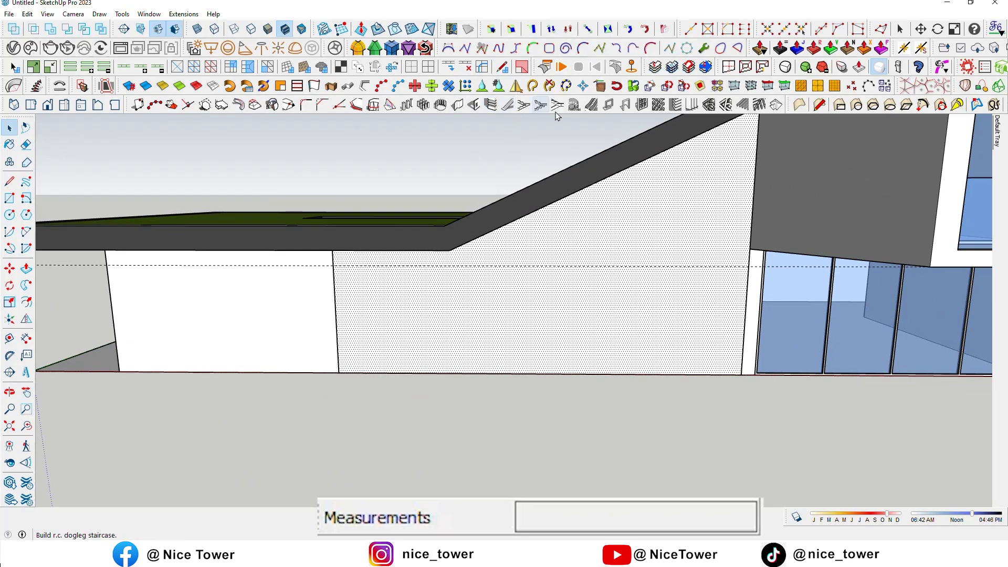
{"action": "left_click", "coordinate": [649, 105]}
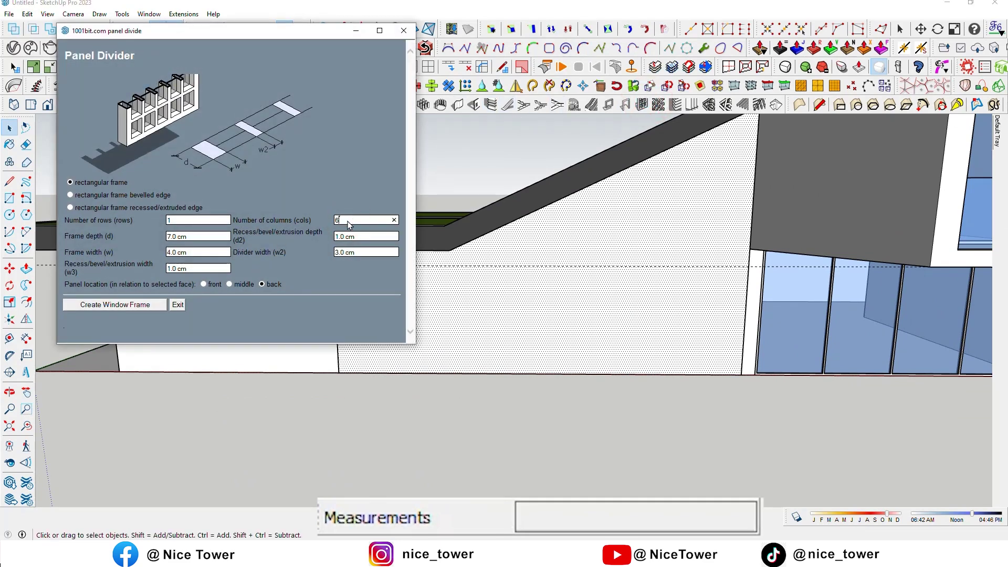
{"action": "left_click", "coordinate": [135, 304]}
{"action": "mouse_move", "coordinate": [198, 315]}
{"action": "middle_mouse_down"}
{"action": "mouse_move", "coordinate": [484, 297]}
{"action": "mouse_move", "coordinate": [454, 316]}
{"action": "middle_mouse_up"}
{"action": "scroll", "coordinate": [454, 317], "scroll_direction": "up", "scroll_amount": 3}
{"action": "scroll", "coordinate": [416, 300], "scroll_direction": "up", "scroll_amount": 2}
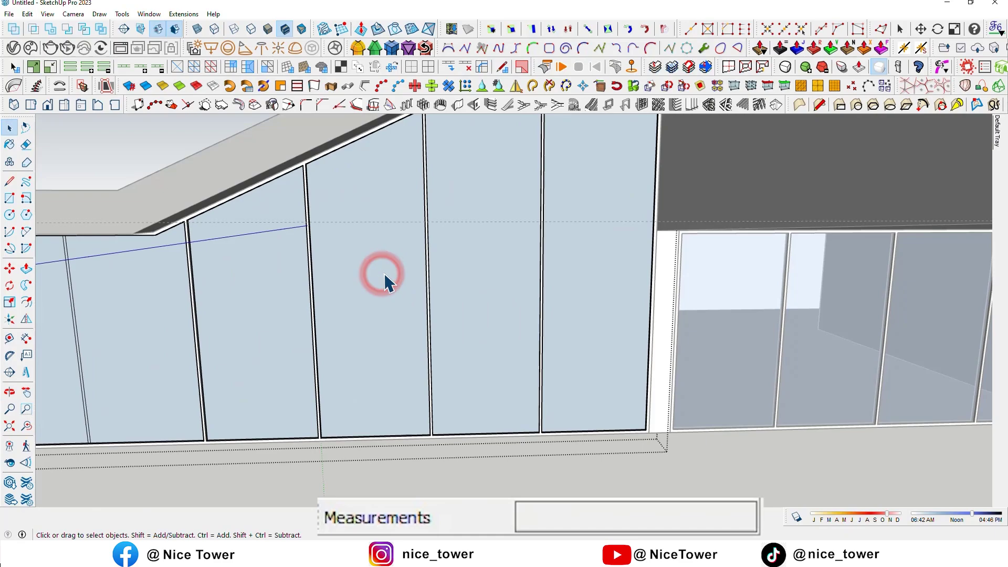
{"action": "middle_click_drag", "start_coordinate": [653, 308], "coordinate": [416, 261]}
{"action": "scroll", "coordinate": [462, 338], "scroll_direction": "down", "scroll_amount": 4}
{"action": "middle_click_drag", "start_coordinate": [558, 408], "coordinate": [434, 351]}
{"action": "scroll", "coordinate": [345, 273], "scroll_direction": "up", "scroll_amount": 4}
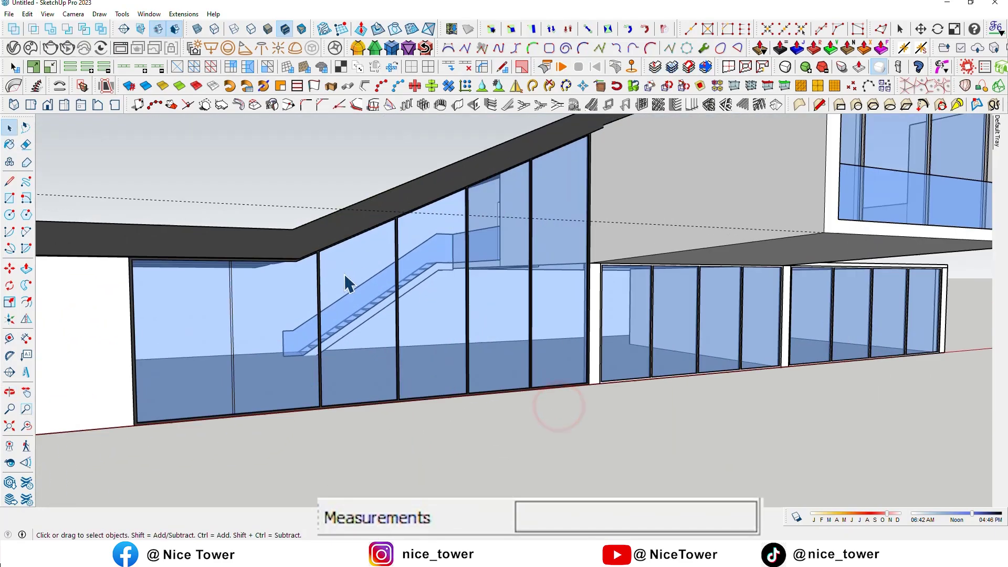
{"action": "scroll", "coordinate": [344, 273], "scroll_direction": "down", "scroll_amount": 4}
{"action": "mouse_move", "coordinate": [344, 273]}
{"action": "middle_mouse_down"}
{"action": "mouse_move", "coordinate": [331, 378]}
{"action": "mouse_move", "coordinate": [241, 409]}
{"action": "middle_mouse_up"}
{"action": "scroll", "coordinate": [496, 255], "scroll_direction": "up", "scroll_amount": 4}
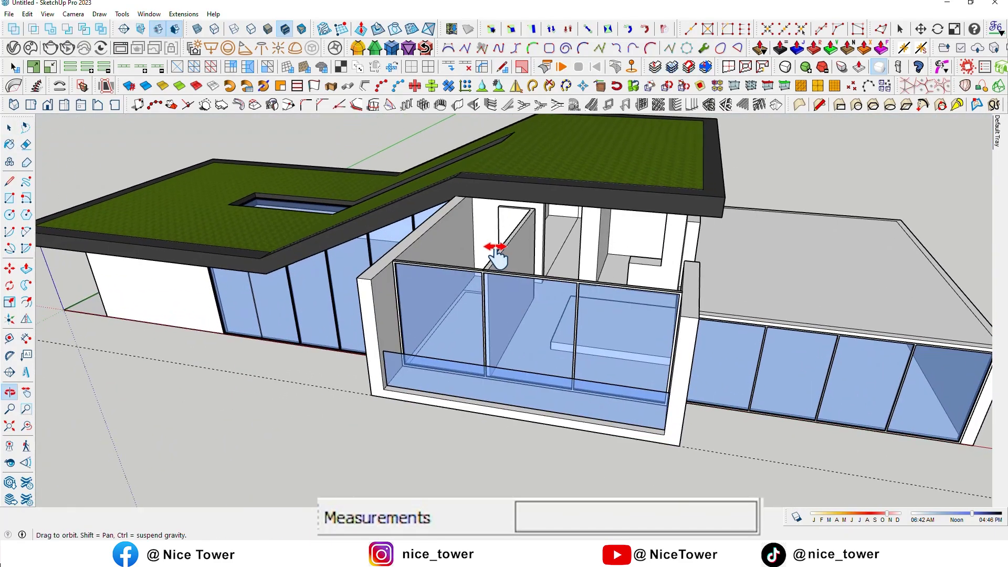
Draw a rectangle across the top of the open room above the glazed bay
{"action": "middle_click_drag", "start_coordinate": [496, 255], "coordinate": [541, 310]}
{"action": "scroll", "coordinate": [481, 212], "scroll_direction": "up", "scroll_amount": 2}
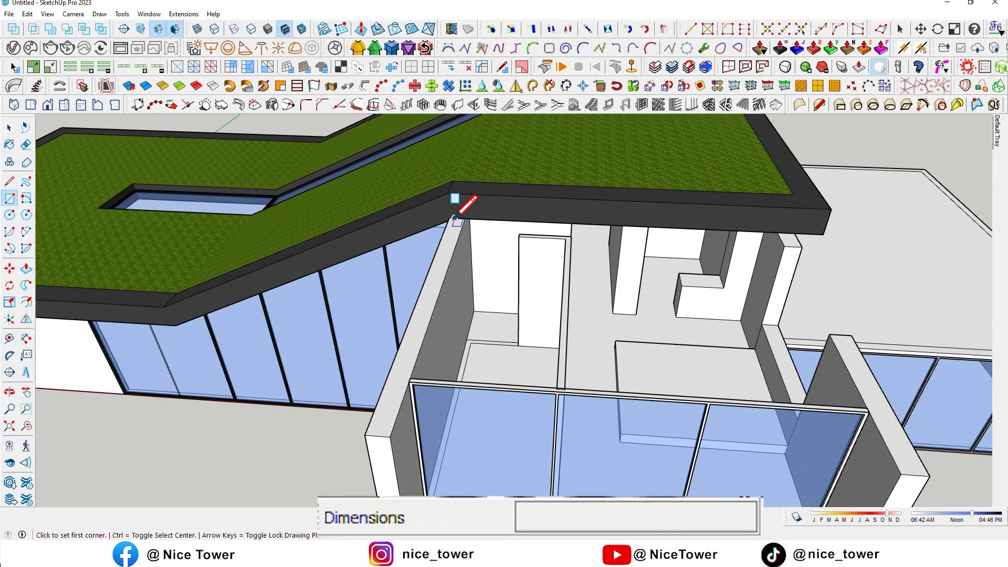
{"action": "scroll", "coordinate": [455, 218], "scroll_direction": "up", "scroll_amount": 2}
{"action": "scroll", "coordinate": [450, 218], "scroll_direction": "up", "scroll_amount": 2}
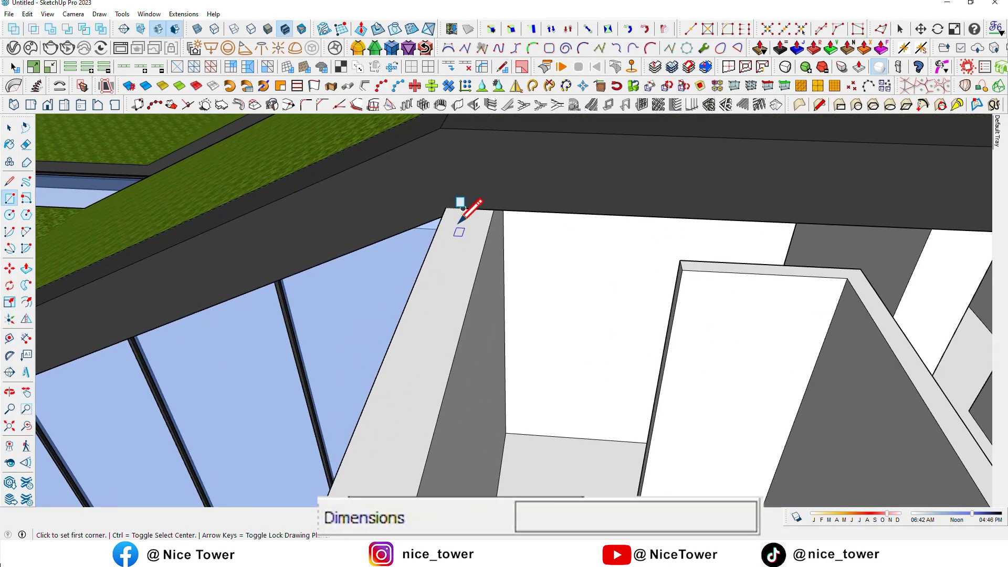
{"action": "scroll", "coordinate": [446, 212], "scroll_direction": "up", "scroll_amount": 2}
{"action": "left_click", "coordinate": [437, 204]}
{"action": "scroll", "coordinate": [525, 221], "scroll_direction": "down", "scroll_amount": 3}
{"action": "scroll", "coordinate": [597, 232], "scroll_direction": "down", "scroll_amount": 3}
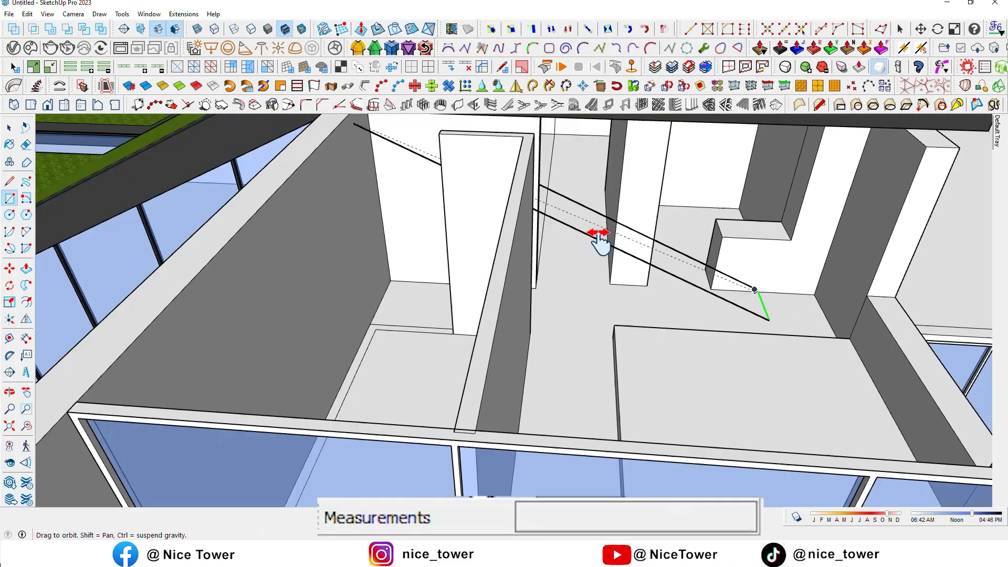
{"action": "scroll", "coordinate": [777, 252], "scroll_direction": "down", "scroll_amount": 2}
{"action": "left_click", "coordinate": [525, 293]}
{"action": "middle_click_drag", "start_coordinate": [525, 293], "coordinate": [572, 304]}
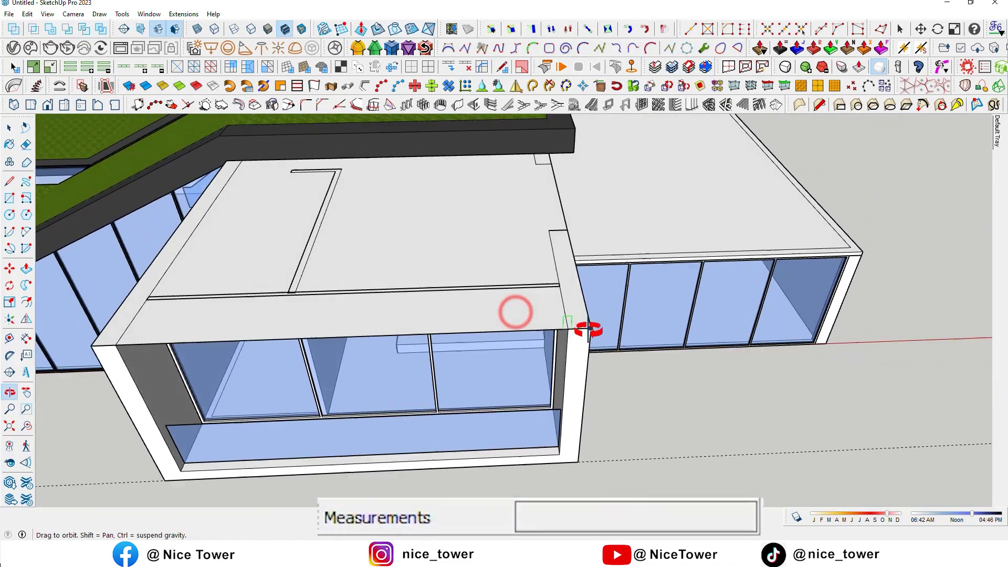
Push/Pull the new roof face up 15 cm
{"action": "key", "text": "p"}
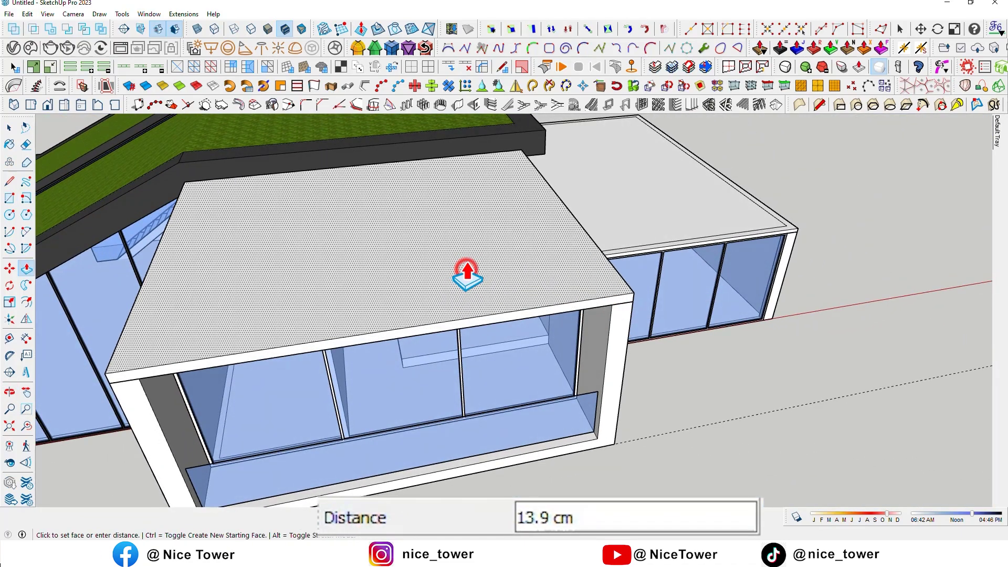
{"action": "key", "text": "Return"}
{"action": "scroll", "coordinate": [479, 247], "scroll_direction": "down", "scroll_amount": 2}
{"action": "mouse_move", "coordinate": [479, 261]}
{"action": "middle_mouse_down"}
{"action": "mouse_move", "coordinate": [531, 243]}
{"action": "mouse_move", "coordinate": [530, 221]}
{"action": "mouse_move", "coordinate": [444, 231]}
{"action": "mouse_move", "coordinate": [590, 247]}
{"action": "mouse_move", "coordinate": [572, 278]}
{"action": "mouse_move", "coordinate": [524, 279]}
{"action": "middle_mouse_up"}
{"action": "scroll", "coordinate": [531, 243], "scroll_direction": "up", "scroll_amount": 3}
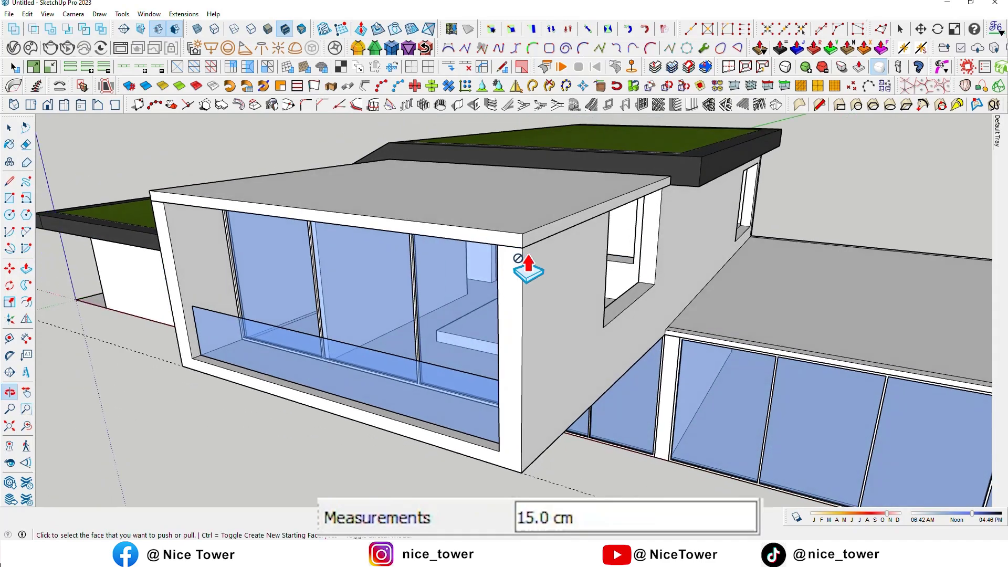
{"action": "mouse_move", "coordinate": [514, 225]}
{"action": "middle_mouse_down"}
{"action": "mouse_move", "coordinate": [607, 293]}
{"action": "mouse_move", "coordinate": [534, 233]}
{"action": "mouse_move", "coordinate": [669, 295]}
{"action": "mouse_move", "coordinate": [654, 297]}
{"action": "mouse_move", "coordinate": [669, 278]}
{"action": "middle_mouse_up"}
{"action": "scroll", "coordinate": [479, 231], "scroll_direction": "down", "scroll_amount": 3}
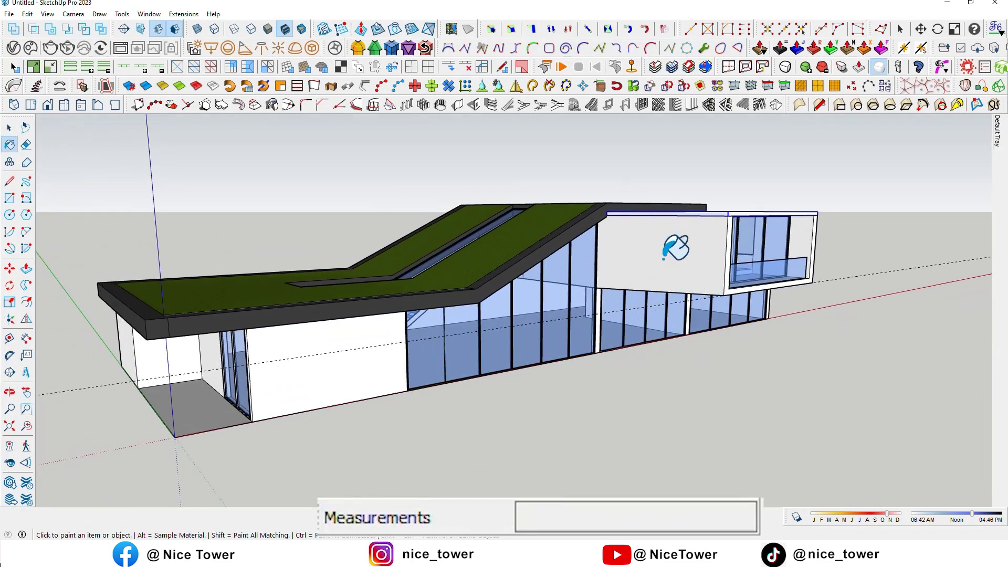
Paint the upper box and the lower walls dark grey
{"action": "left_click", "coordinate": [657, 255]}
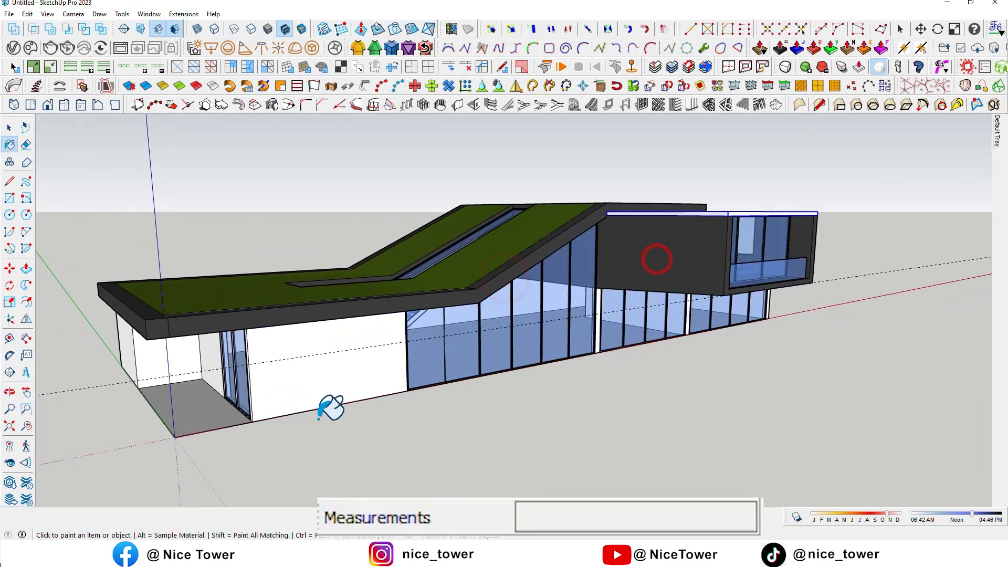
{"action": "left_click", "coordinate": [317, 349]}
{"action": "mouse_move", "coordinate": [293, 360]}
{"action": "middle_mouse_down"}
{"action": "mouse_move", "coordinate": [209, 416]}
{"action": "mouse_move", "coordinate": [485, 341]}
{"action": "middle_mouse_up"}
{"action": "key", "text": "space"}
{"action": "mouse_move", "coordinate": [677, 294]}
{"action": "middle_mouse_down"}
{"action": "mouse_move", "coordinate": [792, 247]}
{"action": "mouse_move", "coordinate": [838, 203]}
{"action": "middle_mouse_up"}
{"action": "scroll", "coordinate": [601, 286], "scroll_direction": "up", "scroll_amount": 3}
{"action": "mouse_move", "coordinate": [601, 286]}
{"action": "middle_mouse_down"}
{"action": "mouse_move", "coordinate": [651, 270]}
{"action": "mouse_move", "coordinate": [515, 338]}
{"action": "mouse_move", "coordinate": [642, 443]}
{"action": "middle_mouse_up"}
{"action": "scroll", "coordinate": [432, 311], "scroll_direction": "up", "scroll_amount": 4}
{"action": "middle_click_drag", "start_coordinate": [432, 311], "coordinate": [479, 308]}
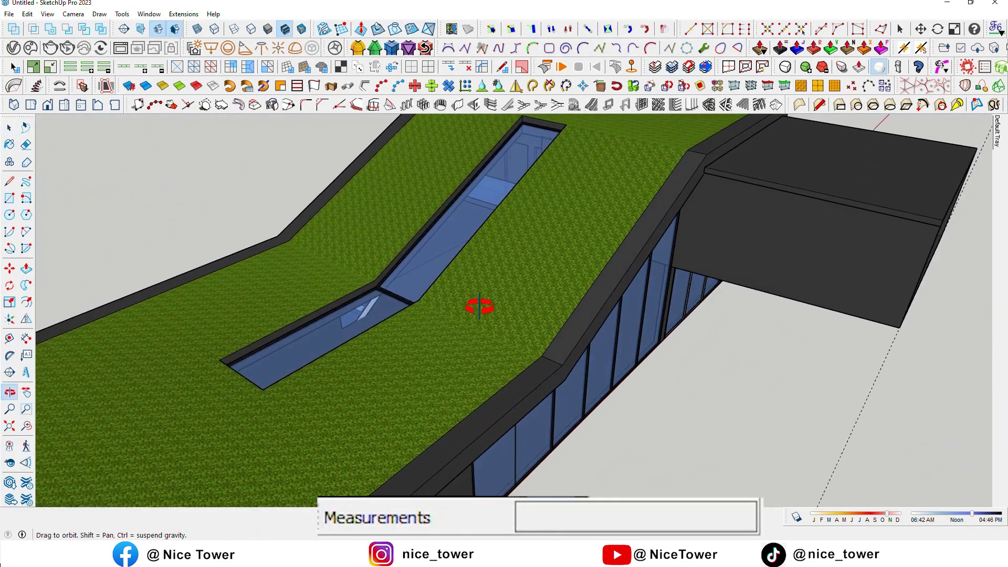
{"action": "scroll", "coordinate": [480, 307], "scroll_direction": "down", "scroll_amount": 3}
Hide the green roof and apply Metal Steel Brushed Stainless to the staircase
{"action": "key", "text": "h"}
{"action": "scroll", "coordinate": [450, 325], "scroll_direction": "up", "scroll_amount": 4}
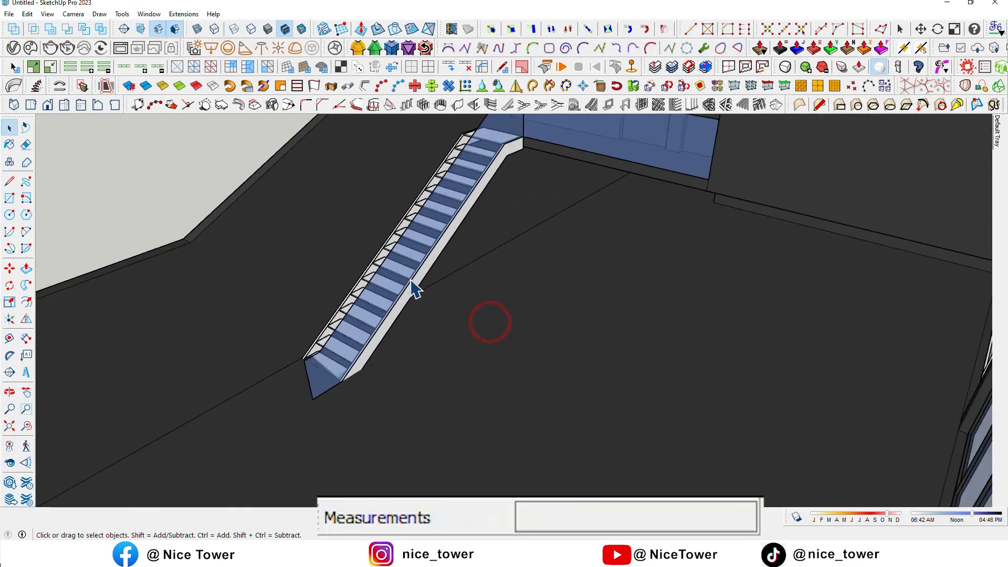
{"action": "scroll", "coordinate": [419, 288], "scroll_direction": "up", "scroll_amount": 2}
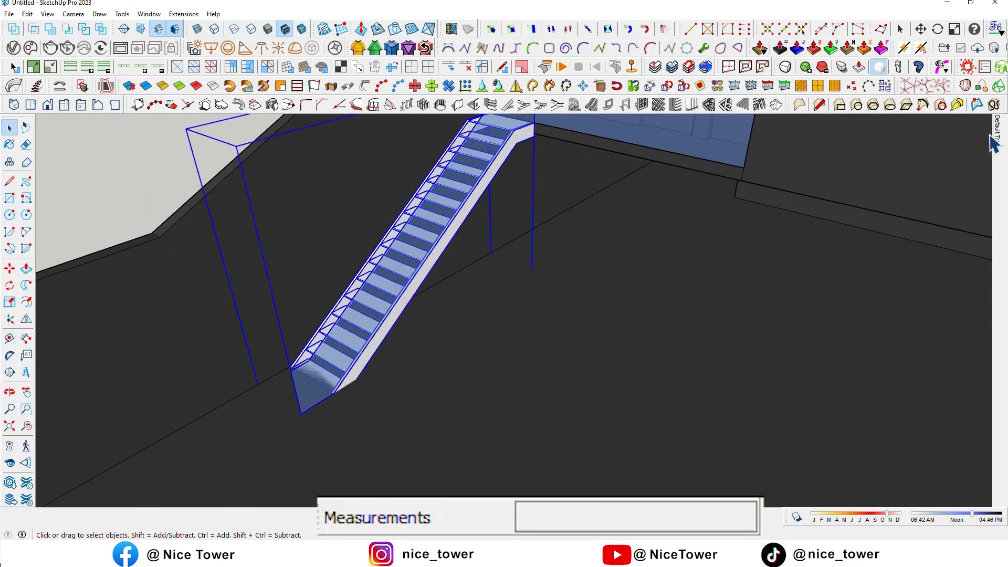
{"action": "scroll", "coordinate": [886, 213], "scroll_direction": "down", "scroll_amount": 2}
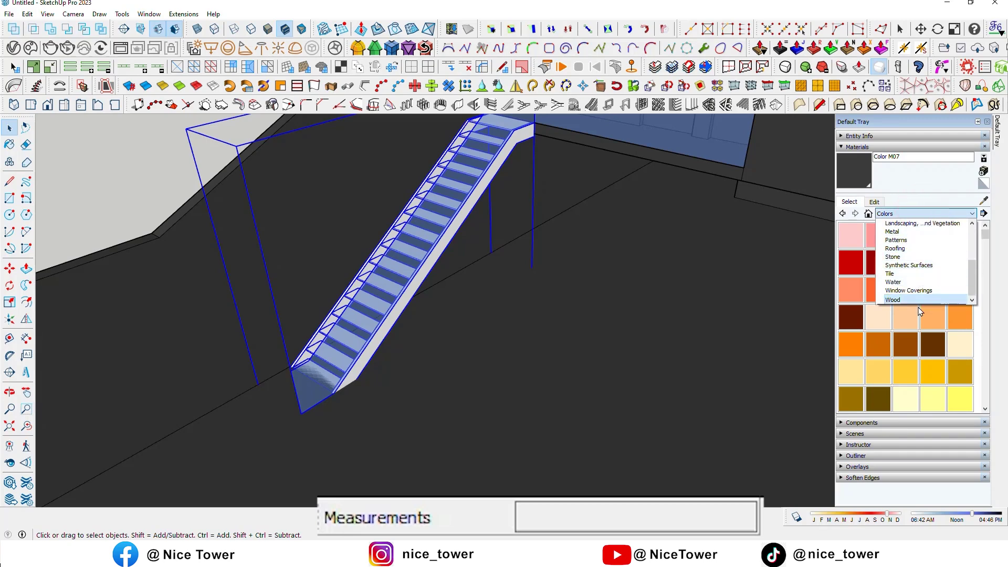
{"action": "left_click", "coordinate": [919, 233]}
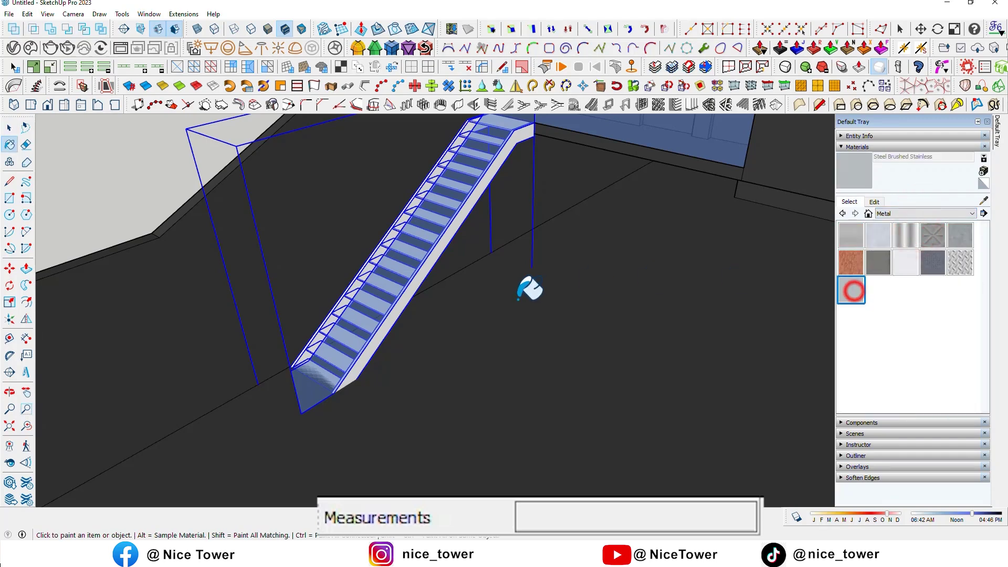
{"action": "scroll", "coordinate": [457, 226], "scroll_direction": "up", "scroll_amount": 2}
{"action": "scroll", "coordinate": [456, 225], "scroll_direction": "down", "scroll_amount": 1}
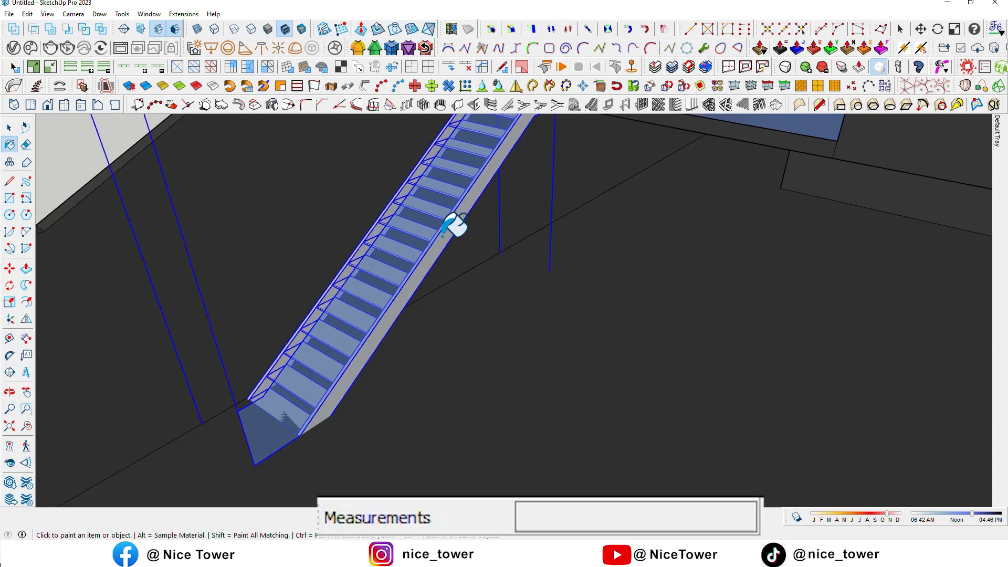
Darken the Steel Brushed Stainless colour in the material's Edit settings
{"action": "left_click", "coordinate": [1001, 136]}
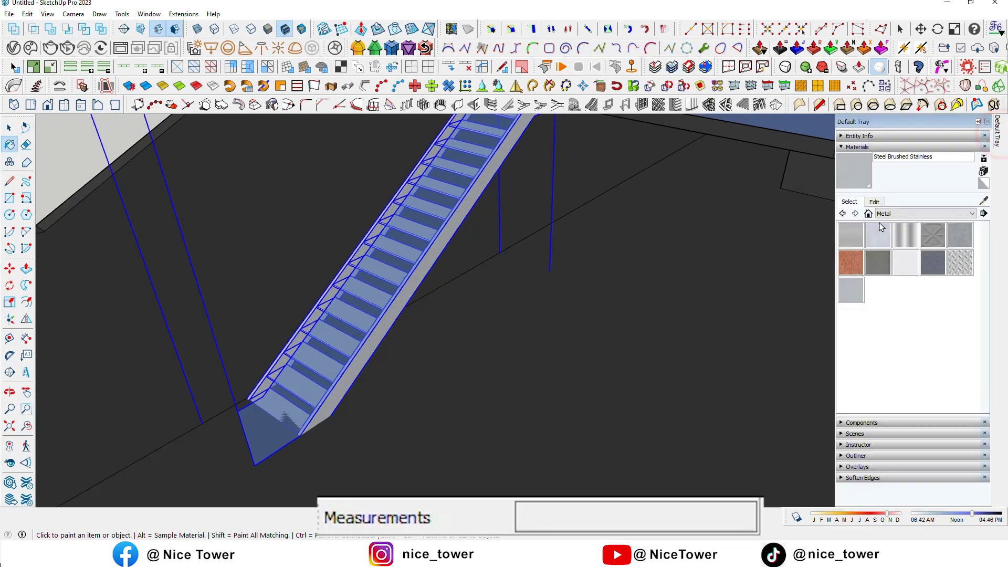
{"action": "left_click", "coordinate": [875, 202]}
{"action": "left_click_drag", "start_coordinate": [897, 281], "coordinate": [901, 272]}
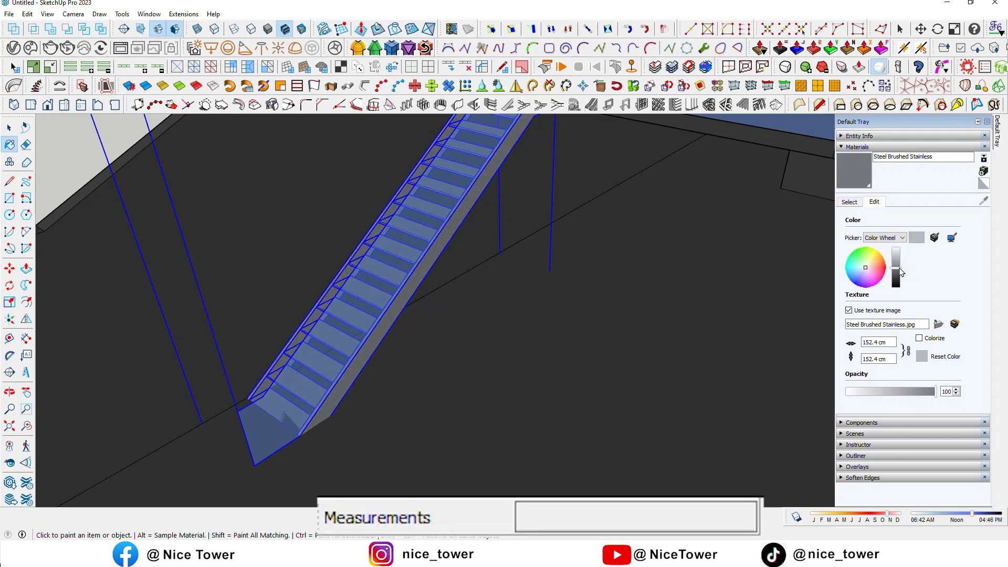
{"action": "scroll", "coordinate": [820, 221], "scroll_direction": "down", "scroll_amount": 5}
{"action": "scroll", "coordinate": [698, 252], "scroll_direction": "up", "scroll_amount": 3}
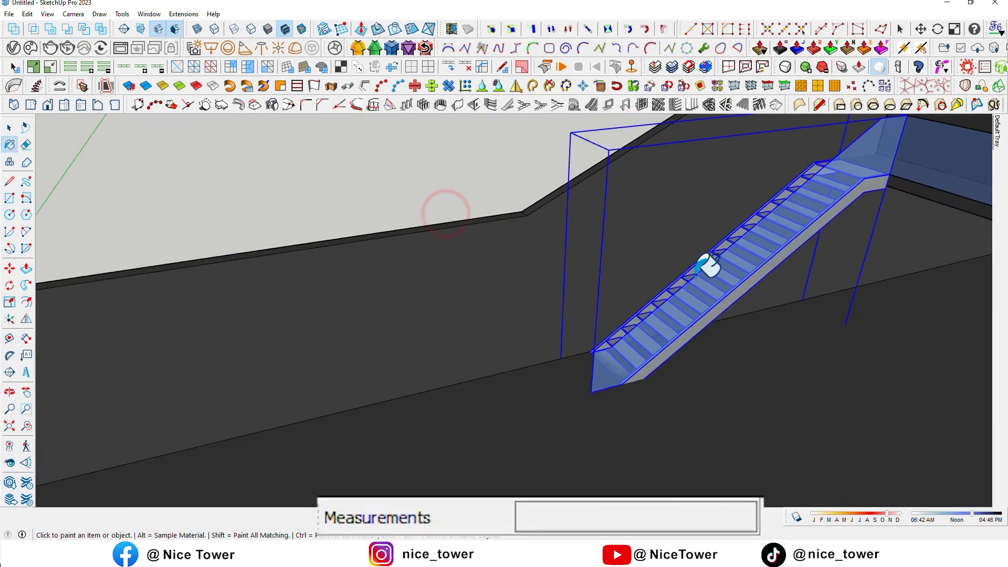
{"action": "scroll", "coordinate": [360, 158], "scroll_direction": "down", "scroll_amount": 5}
{"action": "mouse_move", "coordinate": [360, 159]}
{"action": "middle_mouse_down"}
{"action": "mouse_move", "coordinate": [514, 221]}
{"action": "mouse_move", "coordinate": [725, 259]}
{"action": "mouse_move", "coordinate": [833, 254]}
{"action": "mouse_move", "coordinate": [619, 304]}
{"action": "middle_mouse_up"}
{"action": "scroll", "coordinate": [563, 204], "scroll_direction": "up", "scroll_amount": 4}
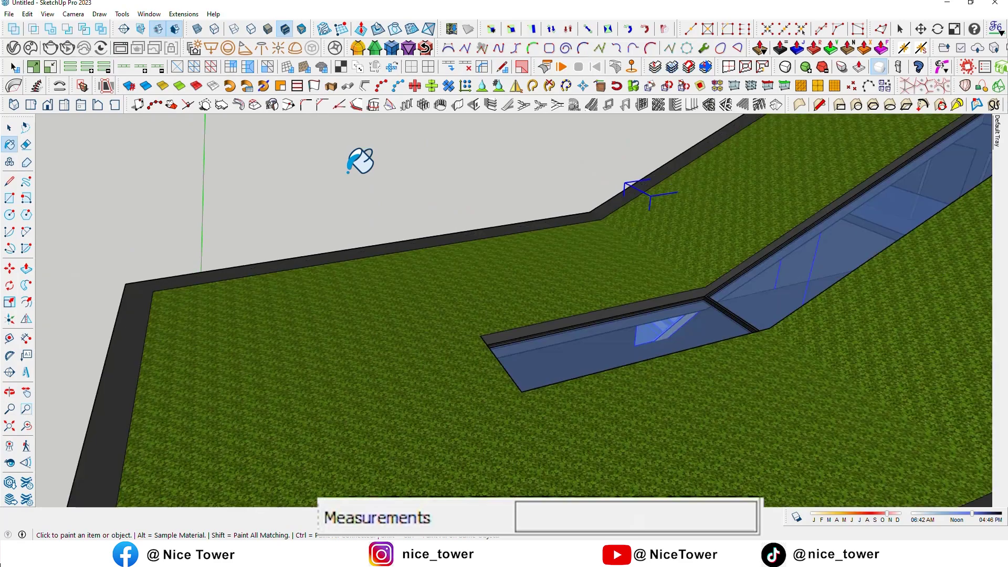
{"action": "scroll", "coordinate": [563, 203], "scroll_direction": "down", "scroll_amount": 5}
{"action": "scroll", "coordinate": [653, 284], "scroll_direction": "up", "scroll_amount": 4}
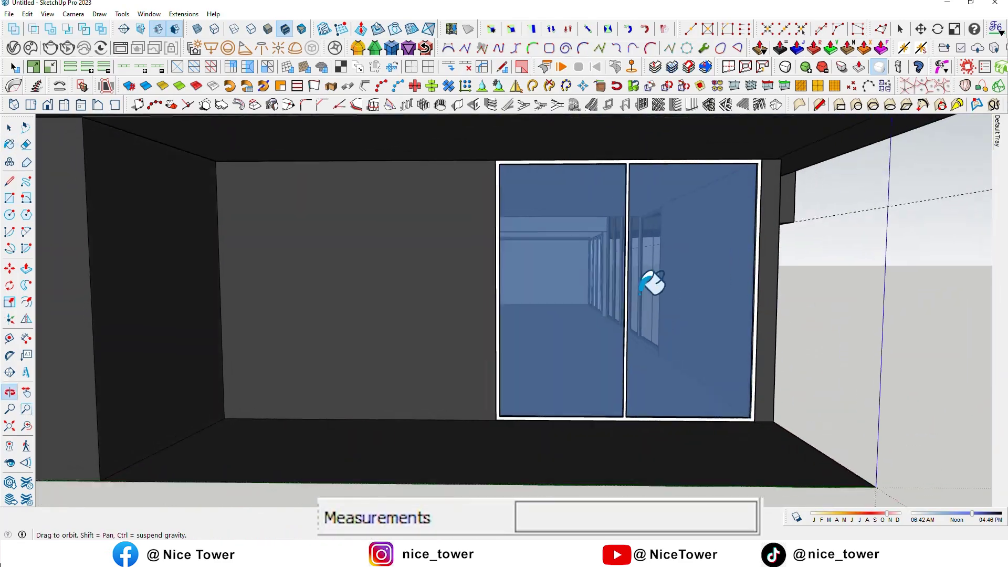
{"action": "scroll", "coordinate": [507, 289], "scroll_direction": "up", "scroll_amount": 3}
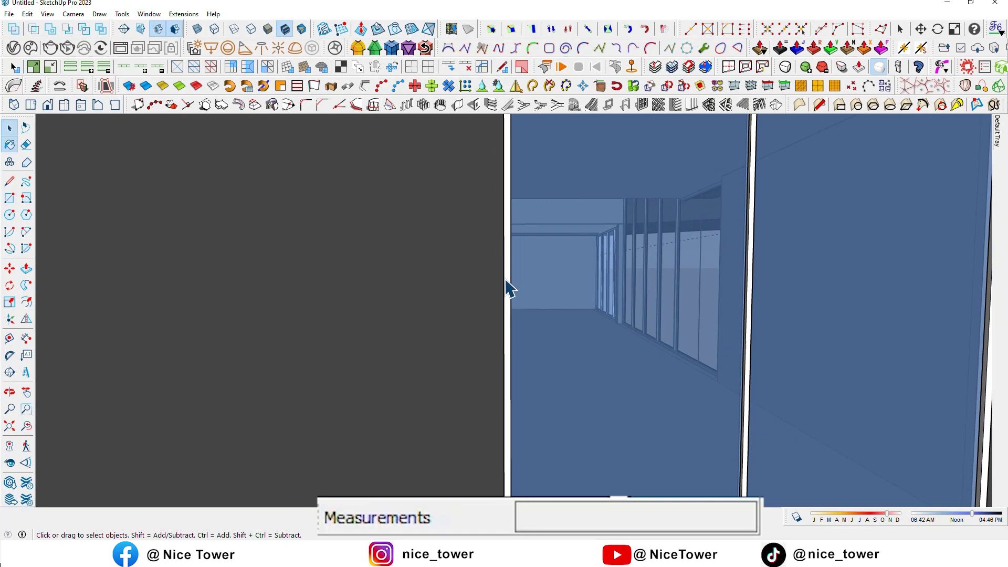
Paint brushed steel onto the frame strips between the door and window glass panels
{"action": "scroll", "coordinate": [509, 286], "scroll_direction": "down", "scroll_amount": 2}
{"action": "scroll", "coordinate": [513, 294], "scroll_direction": "down", "scroll_amount": 3}
{"action": "scroll", "coordinate": [513, 295], "scroll_direction": "up", "scroll_amount": 5}
{"action": "key", "text": "b"}
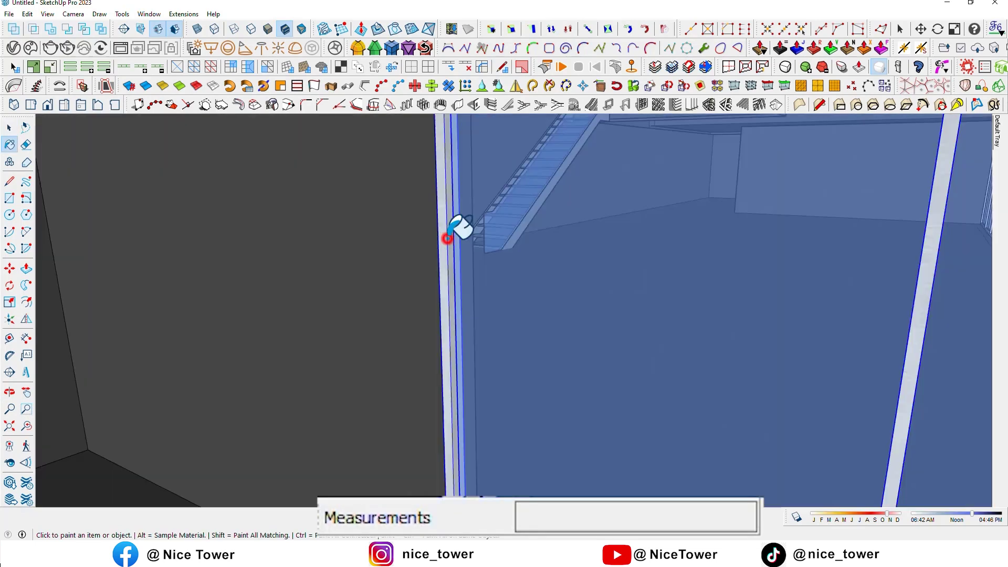
{"action": "scroll", "coordinate": [578, 215], "scroll_direction": "down", "scroll_amount": 5}
{"action": "mouse_move", "coordinate": [646, 225]}
{"action": "middle_mouse_down"}
{"action": "mouse_move", "coordinate": [581, 268]}
{"action": "mouse_move", "coordinate": [472, 265]}
{"action": "middle_mouse_up"}
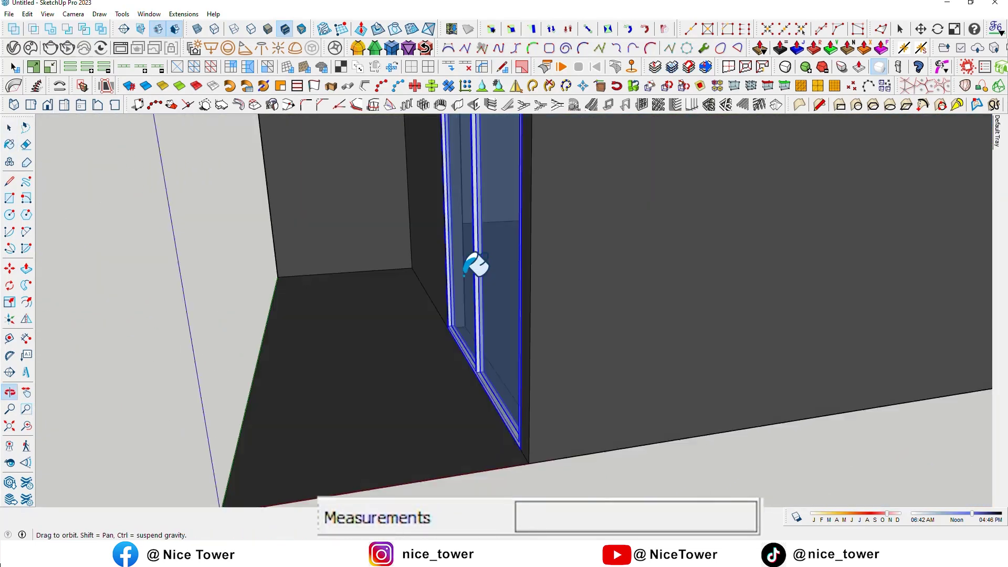
{"action": "scroll", "coordinate": [628, 229], "scroll_direction": "up", "scroll_amount": 5}
{"action": "scroll", "coordinate": [646, 218], "scroll_direction": "up", "scroll_amount": 3}
{"action": "mouse_move", "coordinate": [670, 219]}
{"action": "middle_mouse_down"}
{"action": "mouse_move", "coordinate": [759, 209]}
{"action": "mouse_move", "coordinate": [574, 210]}
{"action": "middle_mouse_up"}
{"action": "scroll", "coordinate": [574, 210], "scroll_direction": "up", "scroll_amount": 2}
{"action": "mouse_move", "coordinate": [669, 207]}
{"action": "middle_mouse_down"}
{"action": "mouse_move", "coordinate": [585, 196]}
{"action": "mouse_move", "coordinate": [652, 184]}
{"action": "middle_mouse_up"}
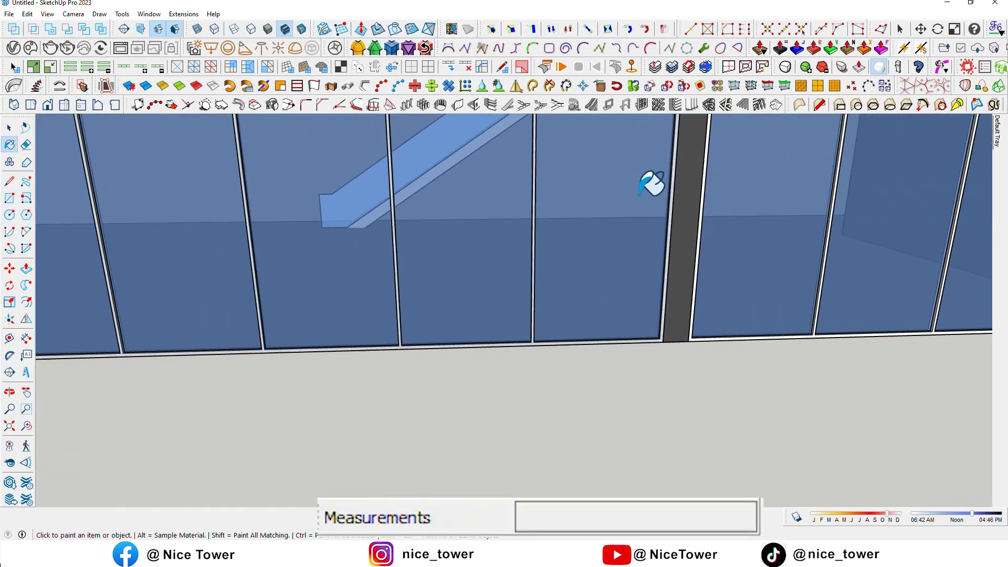
{"action": "scroll", "coordinate": [526, 204], "scroll_direction": "up", "scroll_amount": 3}
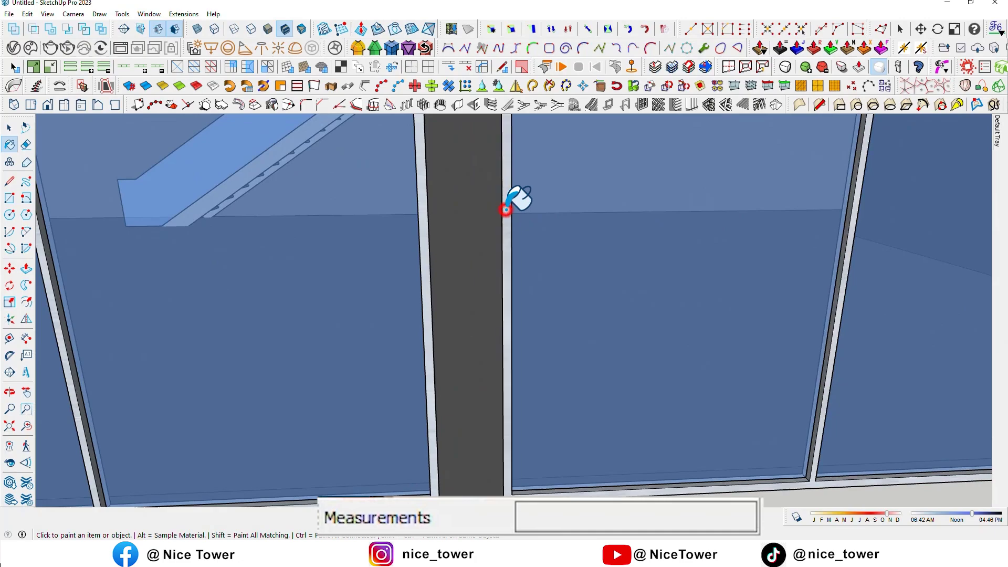
{"action": "scroll", "coordinate": [506, 209], "scroll_direction": "down", "scroll_amount": 3}
{"action": "middle_click_drag", "start_coordinate": [604, 194], "coordinate": [619, 294]}
{"action": "scroll", "coordinate": [677, 219], "scroll_direction": "up", "scroll_amount": 3}
{"action": "scroll", "coordinate": [681, 220], "scroll_direction": "up", "scroll_amount": 2}
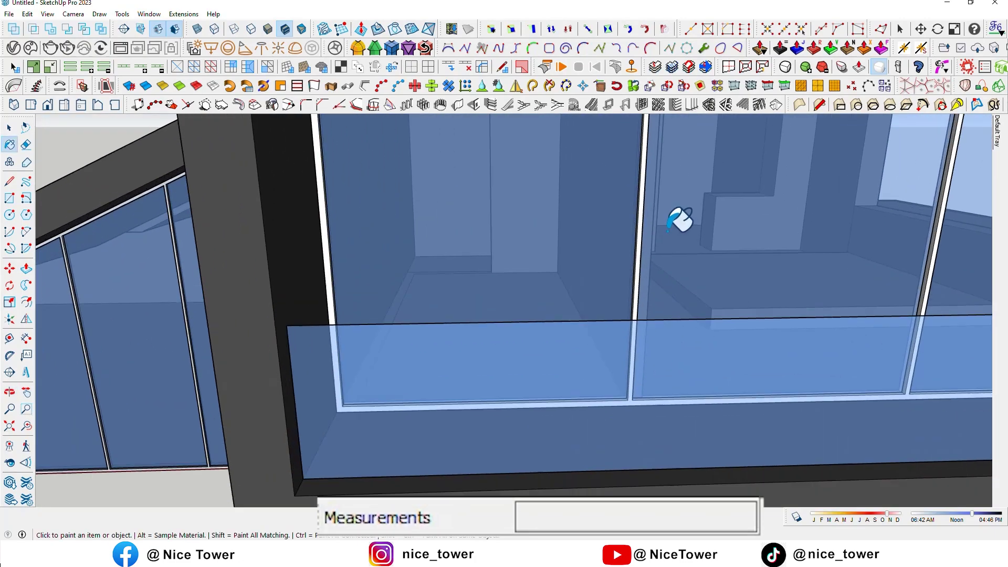
{"action": "scroll", "coordinate": [680, 219], "scroll_direction": "up", "scroll_amount": 2}
{"action": "mouse_move", "coordinate": [635, 219]}
{"action": "middle_mouse_down"}
{"action": "mouse_move", "coordinate": [628, 230]}
{"action": "mouse_move", "coordinate": [794, 328]}
{"action": "mouse_move", "coordinate": [824, 286]}
{"action": "middle_mouse_up"}
{"action": "scroll", "coordinate": [640, 203], "scroll_direction": "down", "scroll_amount": 5}
Paint the roof edges around the skylight's glass strip with brushed steel
{"action": "key", "text": "b"}
{"action": "scroll", "coordinate": [484, 227], "scroll_direction": "up", "scroll_amount": 3}
{"action": "scroll", "coordinate": [457, 210], "scroll_direction": "up", "scroll_amount": 2}
{"action": "scroll", "coordinate": [446, 202], "scroll_direction": "up", "scroll_amount": 2}
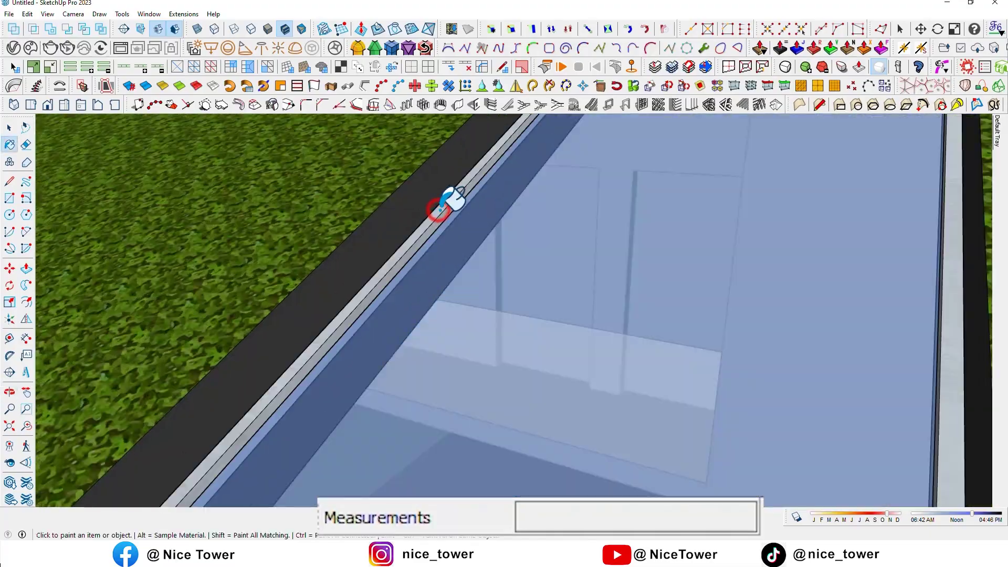
{"action": "scroll", "coordinate": [451, 211], "scroll_direction": "down", "scroll_amount": 3}
{"action": "mouse_move", "coordinate": [465, 214]}
{"action": "middle_mouse_down"}
{"action": "mouse_move", "coordinate": [524, 153]}
{"action": "mouse_move", "coordinate": [435, 198]}
{"action": "middle_mouse_up"}
{"action": "scroll", "coordinate": [461, 251], "scroll_direction": "up", "scroll_amount": 3}
{"action": "scroll", "coordinate": [469, 241], "scroll_direction": "down", "scroll_amount": 2}
{"action": "scroll", "coordinate": [491, 270], "scroll_direction": "down", "scroll_amount": 3}
Orbit down to the facade, then up to the upper box's window opening
{"action": "key", "text": "space"}
{"action": "scroll", "coordinate": [523, 286], "scroll_direction": "down", "scroll_amount": 3}
{"action": "scroll", "coordinate": [587, 272], "scroll_direction": "down", "scroll_amount": 5}
{"action": "scroll", "coordinate": [587, 271], "scroll_direction": "up", "scroll_amount": 3}
{"action": "mouse_move", "coordinate": [587, 271]}
{"action": "middle_mouse_down"}
{"action": "mouse_move", "coordinate": [700, 291]}
{"action": "mouse_move", "coordinate": [558, 140]}
{"action": "mouse_move", "coordinate": [728, 259]}
{"action": "mouse_move", "coordinate": [660, 223]}
{"action": "middle_mouse_up"}
{"action": "scroll", "coordinate": [660, 223], "scroll_direction": "down", "scroll_amount": 3}
{"action": "middle_click_drag", "start_coordinate": [785, 216], "coordinate": [452, 254]}
{"action": "scroll", "coordinate": [453, 254], "scroll_direction": "up", "scroll_amount": 3}
{"action": "middle_click_drag", "start_coordinate": [581, 225], "coordinate": [569, 256]}
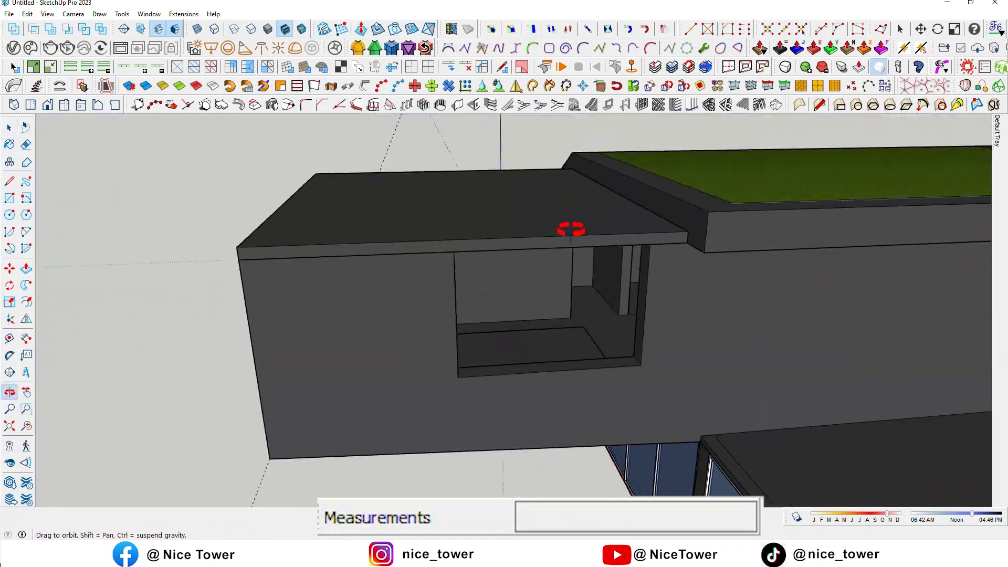
Draw a rectangle face closing the upper box's recessed window opening
{"action": "scroll", "coordinate": [569, 256], "scroll_direction": "up", "scroll_amount": 3}
{"action": "scroll", "coordinate": [490, 177], "scroll_direction": "down", "scroll_amount": 3}
{"action": "mouse_move", "coordinate": [491, 177]}
{"action": "middle_mouse_down"}
{"action": "mouse_move", "coordinate": [509, 225]}
{"action": "mouse_move", "coordinate": [408, 198]}
{"action": "mouse_move", "coordinate": [411, 173]}
{"action": "middle_mouse_up"}
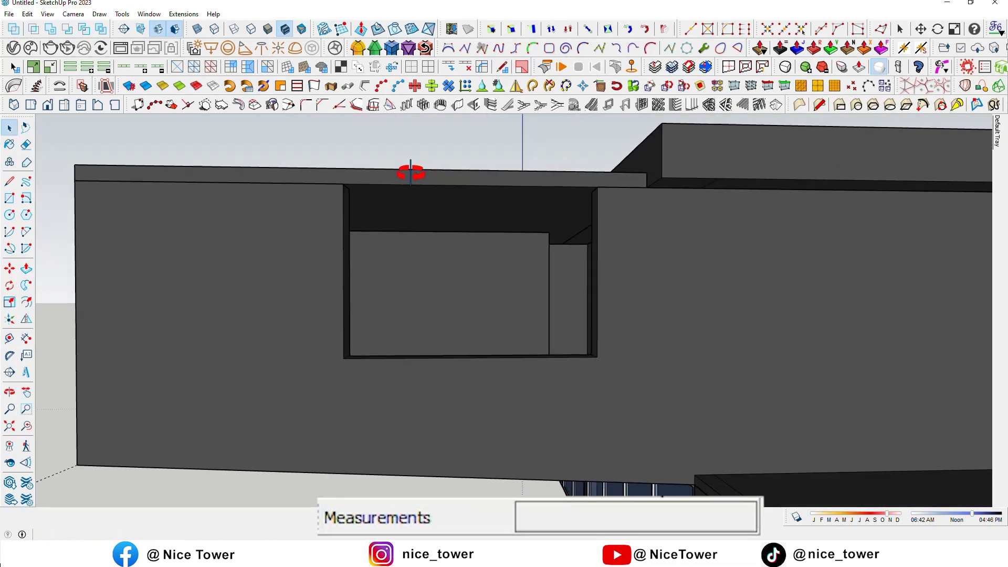
{"action": "scroll", "coordinate": [342, 189], "scroll_direction": "up", "scroll_amount": 2}
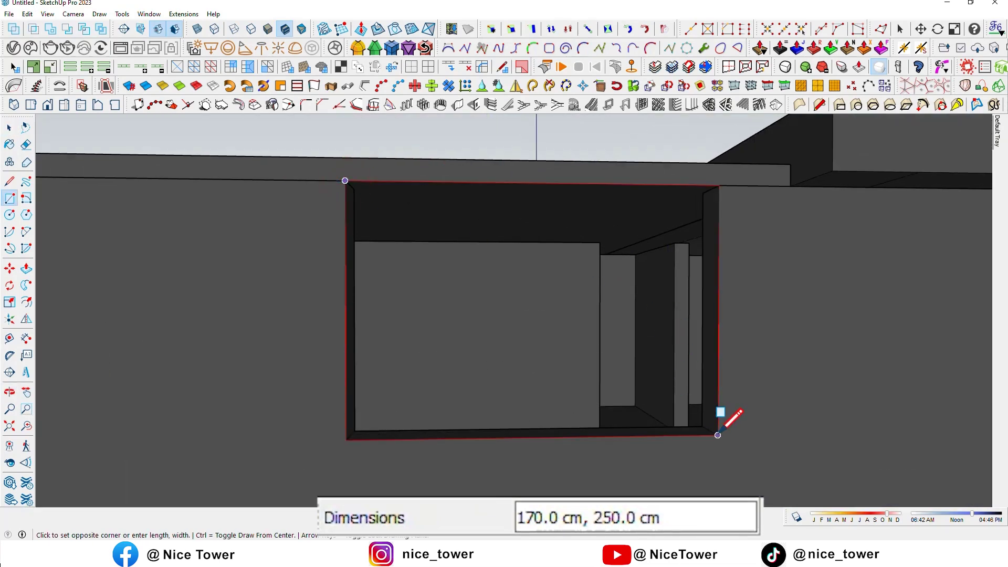
{"action": "left_click", "coordinate": [718, 435]}
{"action": "key", "text": "space"}
{"action": "left_click", "coordinate": [596, 256]}
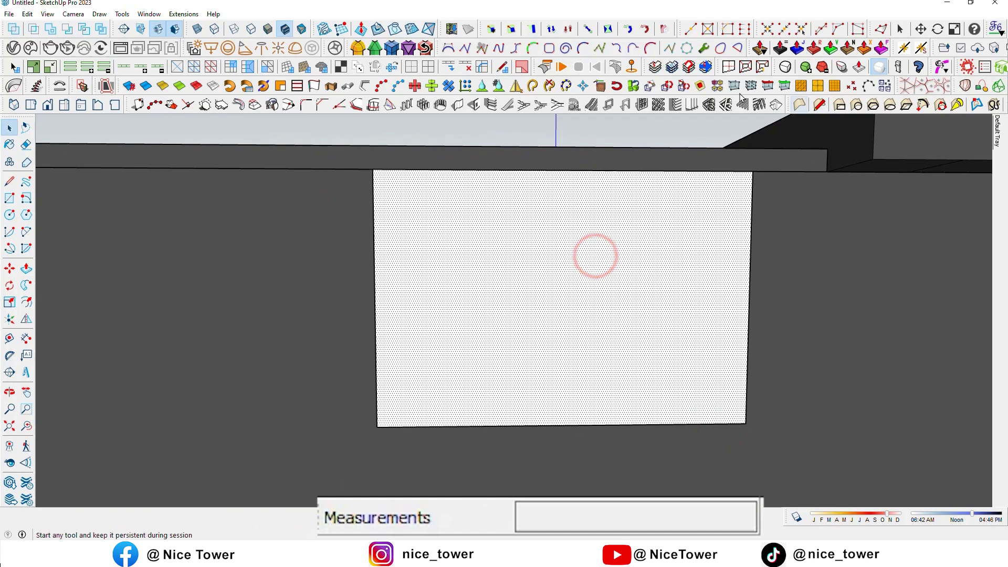
Generate a two-pane window frame in the face with 1001bit Panel Divider
{"action": "left_click", "coordinate": [643, 106]}
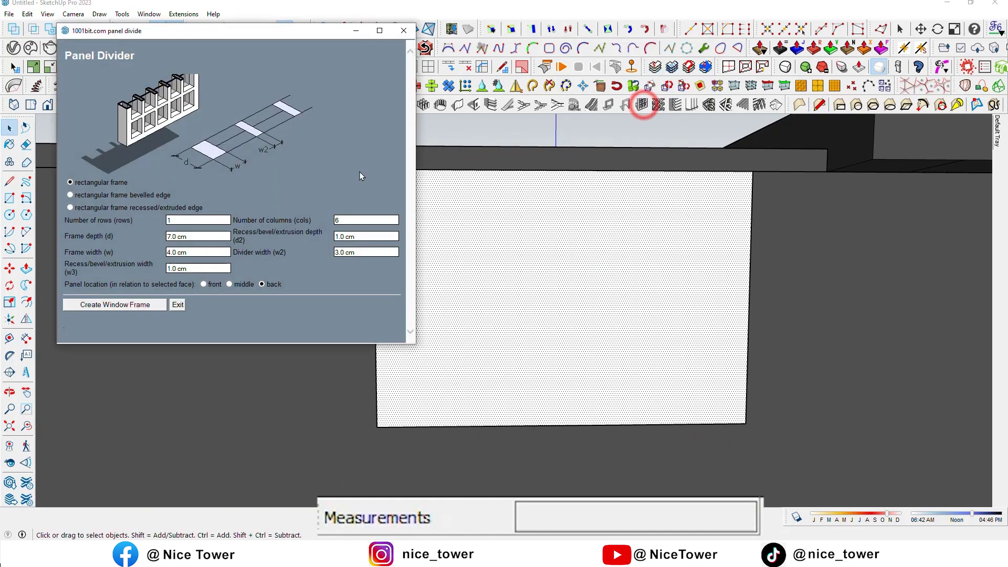
{"action": "left_click", "coordinate": [106, 304]}
{"action": "scroll", "coordinate": [415, 323], "scroll_direction": "up", "scroll_amount": 3}
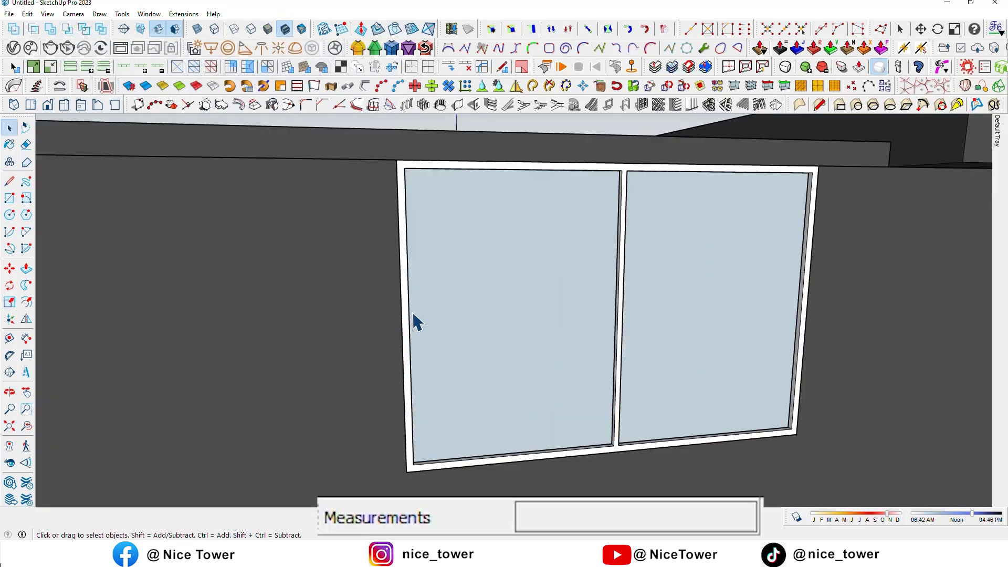
Paint both window panes with the frosted glass texture
{"action": "left_click", "coordinate": [409, 300]}
{"action": "scroll", "coordinate": [473, 286], "scroll_direction": "up", "scroll_amount": 5}
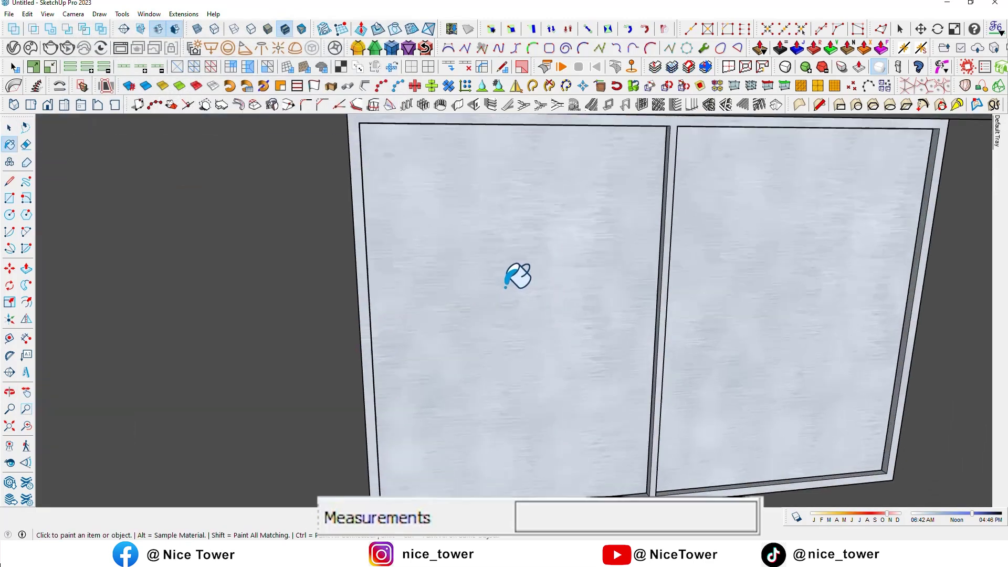
{"action": "key", "text": "space"}
{"action": "left_click", "coordinate": [507, 273]}
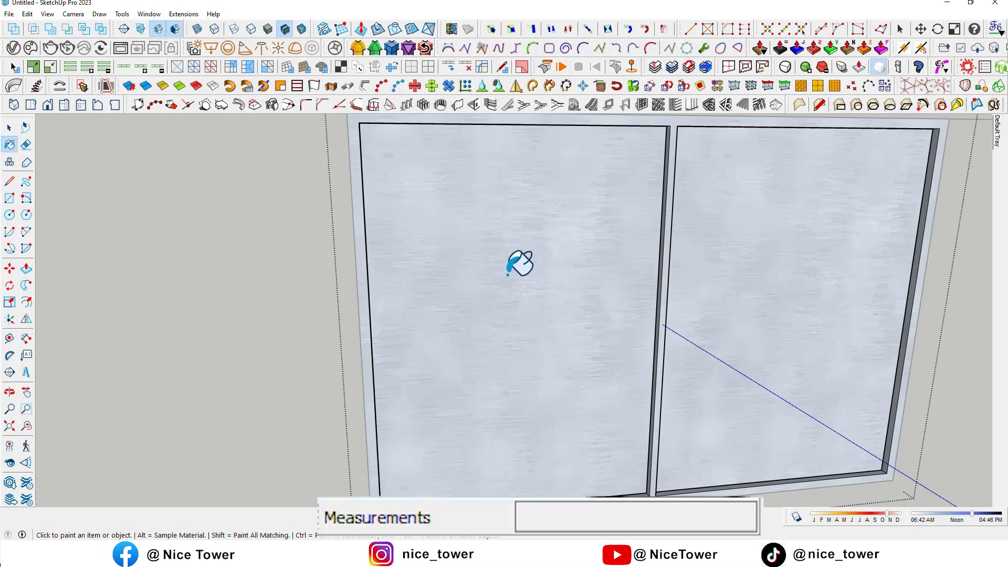
{"action": "middle_click_drag", "start_coordinate": [507, 274], "coordinate": [562, 342]}
{"action": "left_click", "coordinate": [402, 333], "text": "alt"}
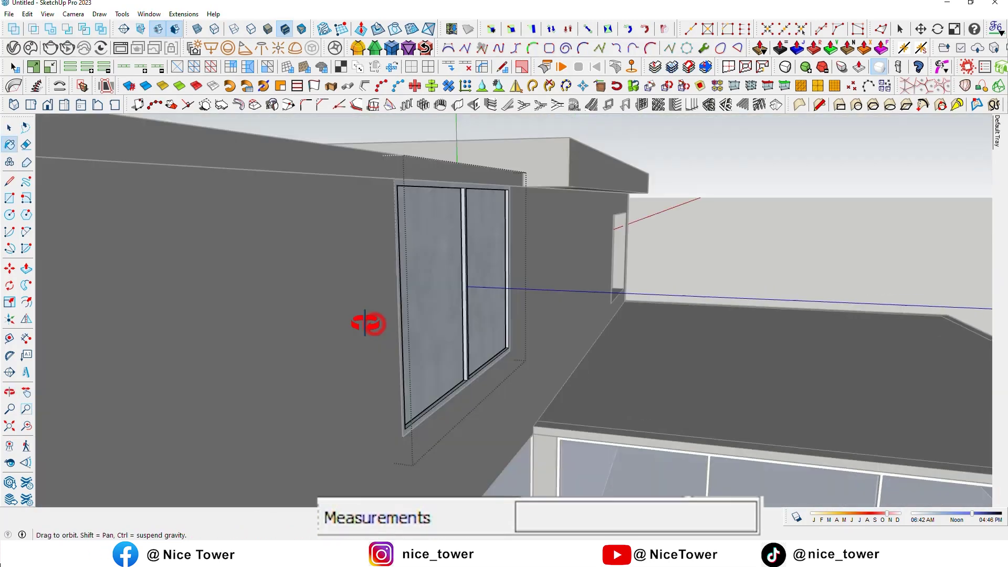
Draw a rectangle filling the right wall opening and select the new face
{"action": "middle_click_drag", "start_coordinate": [360, 322], "coordinate": [379, 322]}
{"action": "left_click", "coordinate": [201, 237]}
{"action": "middle_click_drag", "start_coordinate": [279, 283], "coordinate": [105, 365]}
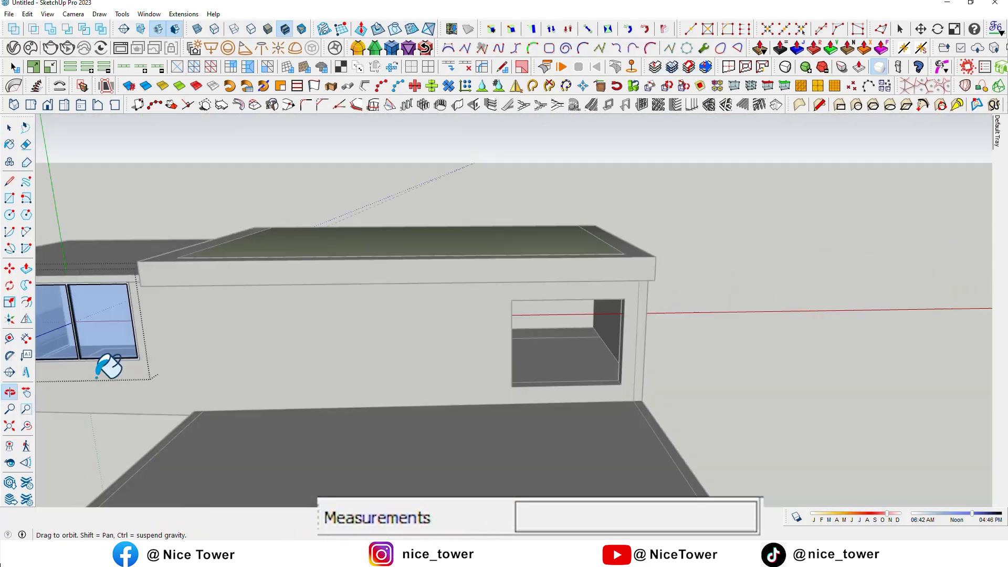
{"action": "scroll", "coordinate": [428, 330], "scroll_direction": "up", "scroll_amount": 5}
{"action": "key", "text": "space"}
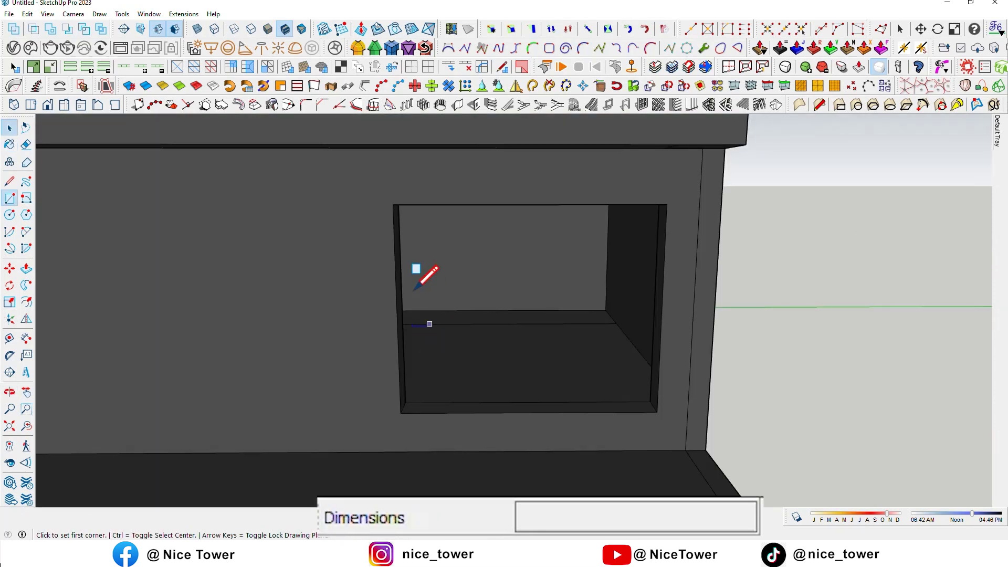
{"action": "middle_click_drag", "start_coordinate": [634, 393], "coordinate": [660, 386]}
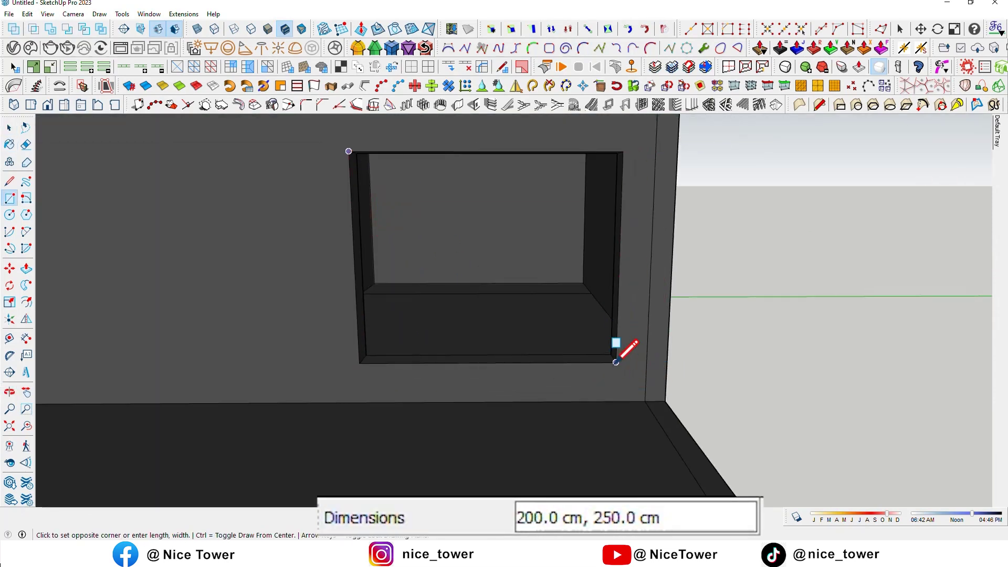
{"action": "left_click", "coordinate": [616, 362]}
{"action": "middle_click_drag", "start_coordinate": [616, 363], "coordinate": [551, 286]}
{"action": "left_click", "coordinate": [548, 278]}
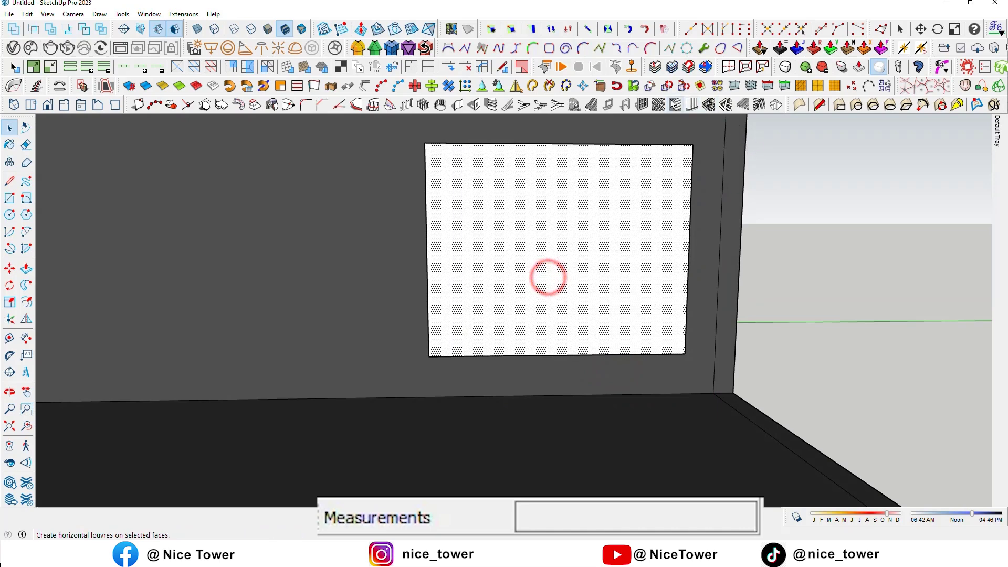
Create a two-pane window frame in that face with 1001bit Panel Divider
{"action": "left_click", "coordinate": [641, 105]}
{"action": "left_click", "coordinate": [125, 306]}
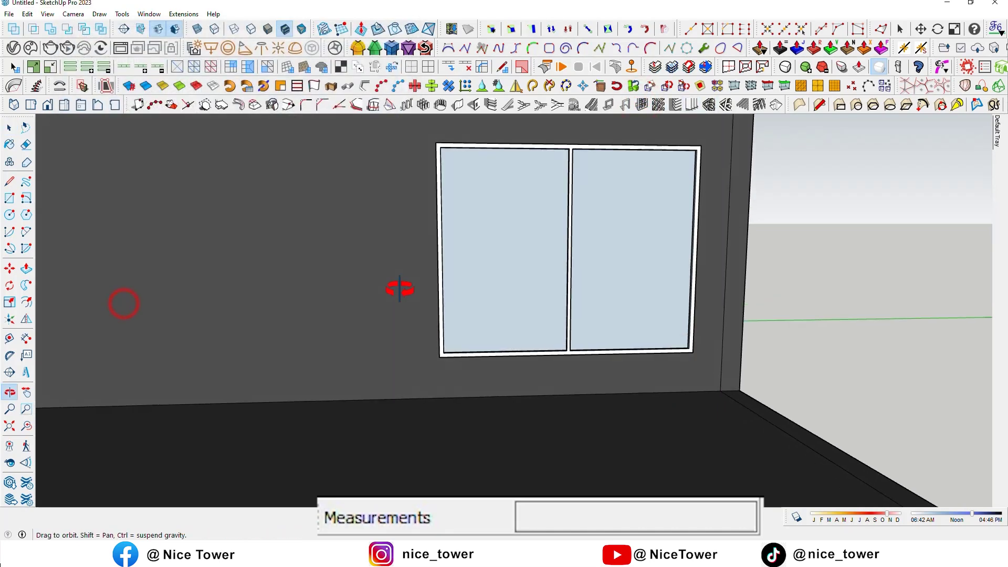
{"action": "scroll", "coordinate": [581, 254], "scroll_direction": "up", "scroll_amount": 5}
{"action": "middle_click_drag", "start_coordinate": [490, 293], "coordinate": [489, 273]}
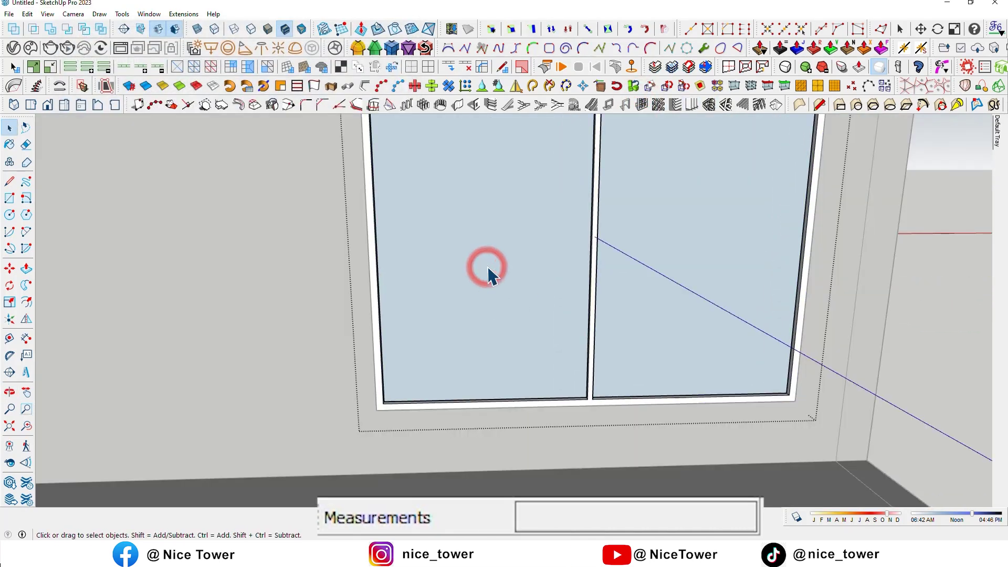
{"action": "scroll", "coordinate": [487, 267], "scroll_direction": "down", "scroll_amount": 2}
{"action": "scroll", "coordinate": [518, 265], "scroll_direction": "down", "scroll_amount": 5}
Orbit around the building wall to an angled view of the new window
{"action": "middle_click_drag", "start_coordinate": [695, 281], "coordinate": [788, 302]}
{"action": "scroll", "coordinate": [401, 311], "scroll_direction": "up", "scroll_amount": 5}
{"action": "scroll", "coordinate": [402, 311], "scroll_direction": "up", "scroll_amount": 1}
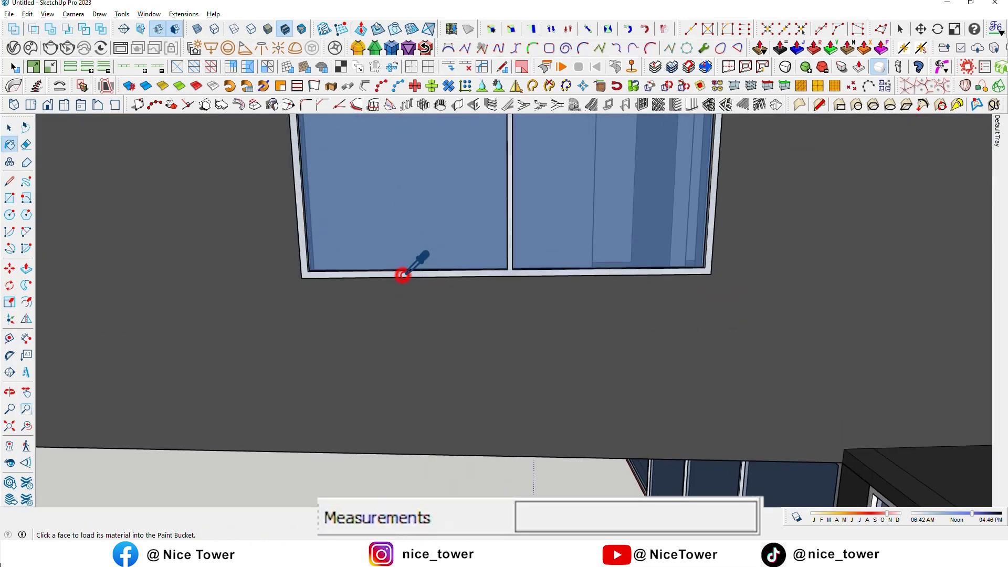
{"action": "scroll", "coordinate": [403, 275], "scroll_direction": "down", "scroll_amount": 5}
{"action": "scroll", "coordinate": [451, 371], "scroll_direction": "up", "scroll_amount": 3}
{"action": "scroll", "coordinate": [448, 317], "scroll_direction": "up", "scroll_amount": 3}
{"action": "scroll", "coordinate": [479, 256], "scroll_direction": "up", "scroll_amount": 2}
{"action": "scroll", "coordinate": [481, 257], "scroll_direction": "down", "scroll_amount": 2}
{"action": "scroll", "coordinate": [479, 263], "scroll_direction": "down", "scroll_amount": 5}
{"action": "mouse_move", "coordinate": [513, 292]}
{"action": "middle_mouse_down"}
{"action": "mouse_move", "coordinate": [545, 326]}
{"action": "mouse_move", "coordinate": [698, 391]}
{"action": "mouse_move", "coordinate": [526, 412]}
{"action": "middle_mouse_up"}
{"action": "scroll", "coordinate": [500, 345], "scroll_direction": "up", "scroll_amount": 5}
{"action": "scroll", "coordinate": [545, 232], "scroll_direction": "up", "scroll_amount": 3}
{"action": "scroll", "coordinate": [493, 223], "scroll_direction": "up", "scroll_amount": 1}
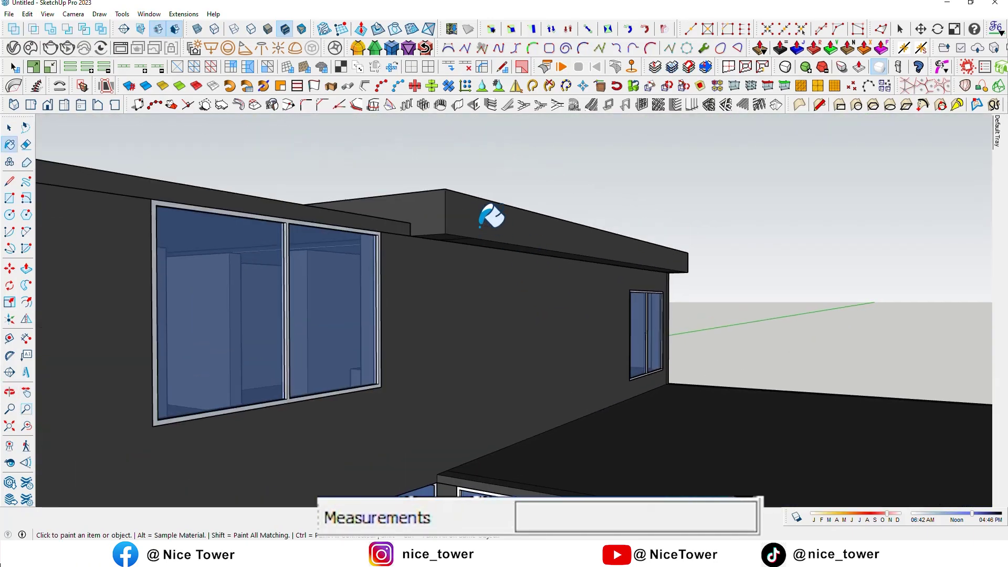
Orbit to inspect the roof overhang's underside, then back to the windowed wall
{"action": "key", "text": "space"}
{"action": "middle_click_drag", "start_coordinate": [473, 218], "coordinate": [480, 214]}
{"action": "scroll", "coordinate": [486, 242], "scroll_direction": "up", "scroll_amount": 4}
{"action": "middle_click_drag", "start_coordinate": [493, 270], "coordinate": [509, 242]}
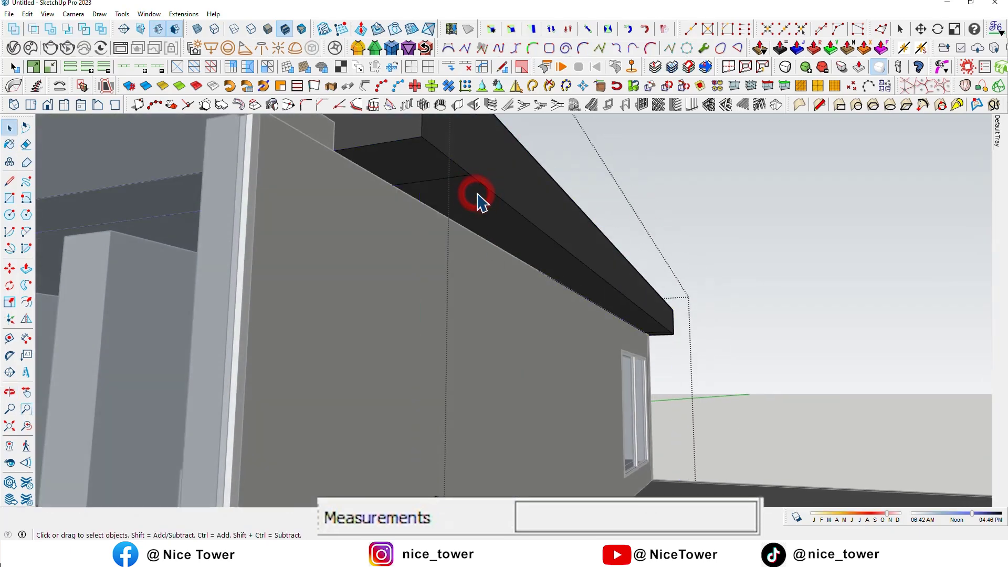
{"action": "scroll", "coordinate": [481, 203], "scroll_direction": "up", "scroll_amount": 3}
{"action": "mouse_move", "coordinate": [481, 203]}
{"action": "middle_mouse_down"}
{"action": "mouse_move", "coordinate": [506, 169]}
{"action": "mouse_move", "coordinate": [520, 208]}
{"action": "mouse_move", "coordinate": [893, 308]}
{"action": "middle_mouse_up"}
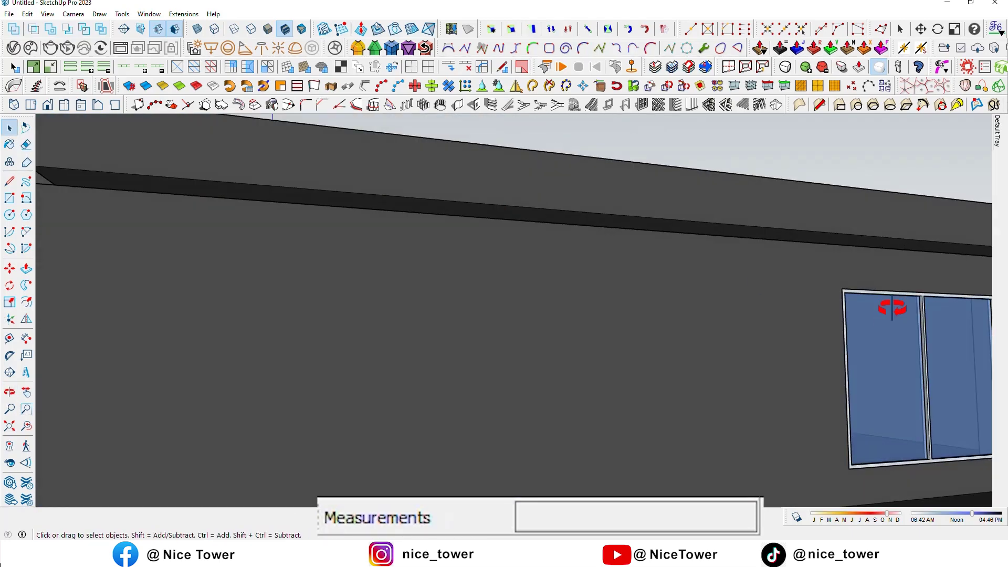
{"action": "scroll", "coordinate": [604, 427], "scroll_direction": "down", "scroll_amount": 3}
{"action": "mouse_move", "coordinate": [603, 428]}
{"action": "middle_mouse_down"}
{"action": "mouse_move", "coordinate": [466, 310]}
{"action": "mouse_move", "coordinate": [487, 332]}
{"action": "middle_mouse_up"}
Move the two-pane window by its corner along the red axis to the side wall opening
{"action": "key", "text": "space"}
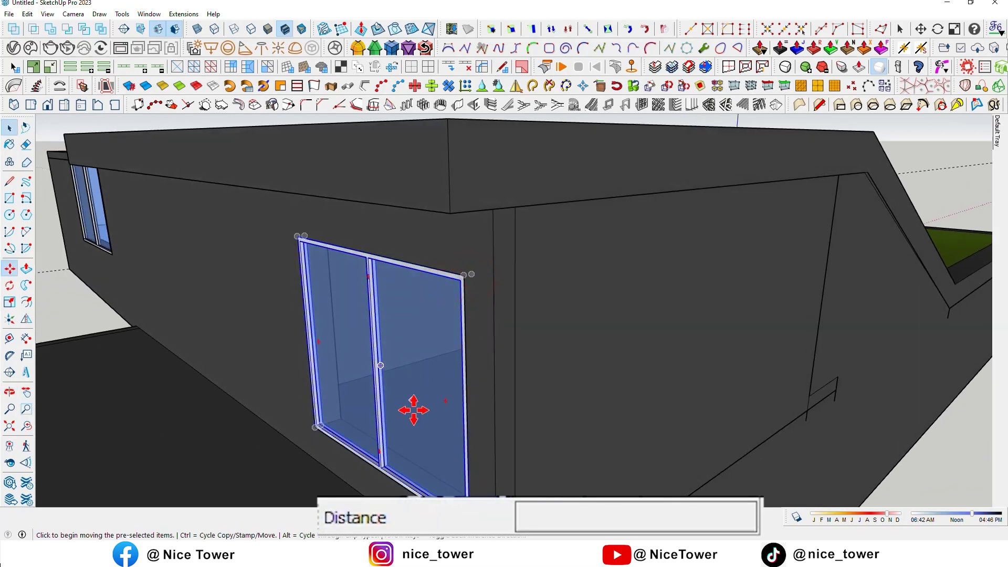
{"action": "scroll", "coordinate": [414, 410], "scroll_direction": "down", "scroll_amount": 3}
{"action": "middle_click_drag", "start_coordinate": [443, 370], "coordinate": [330, 355]}
{"action": "scroll", "coordinate": [332, 300], "scroll_direction": "up", "scroll_amount": 1}
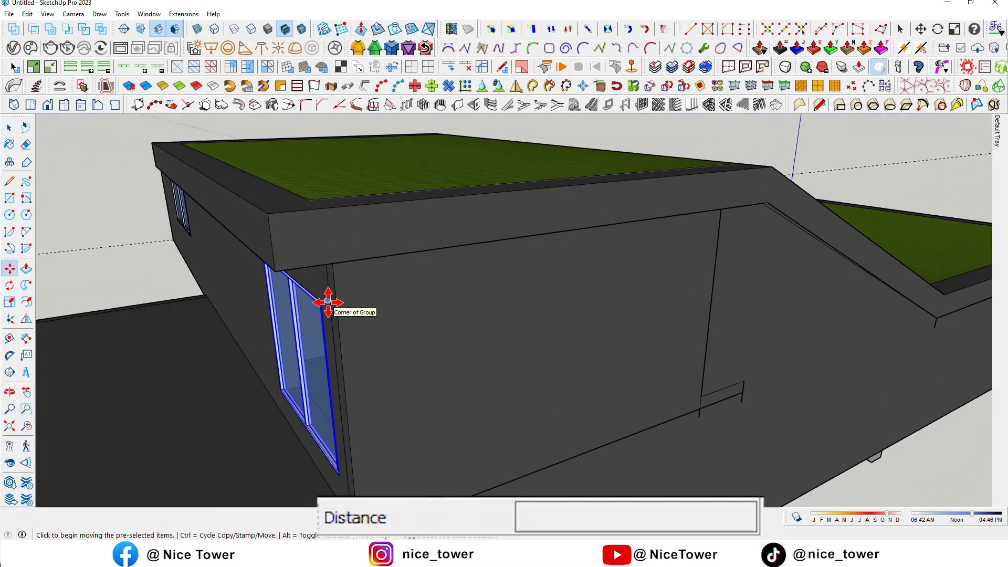
{"action": "left_click", "coordinate": [328, 301]}
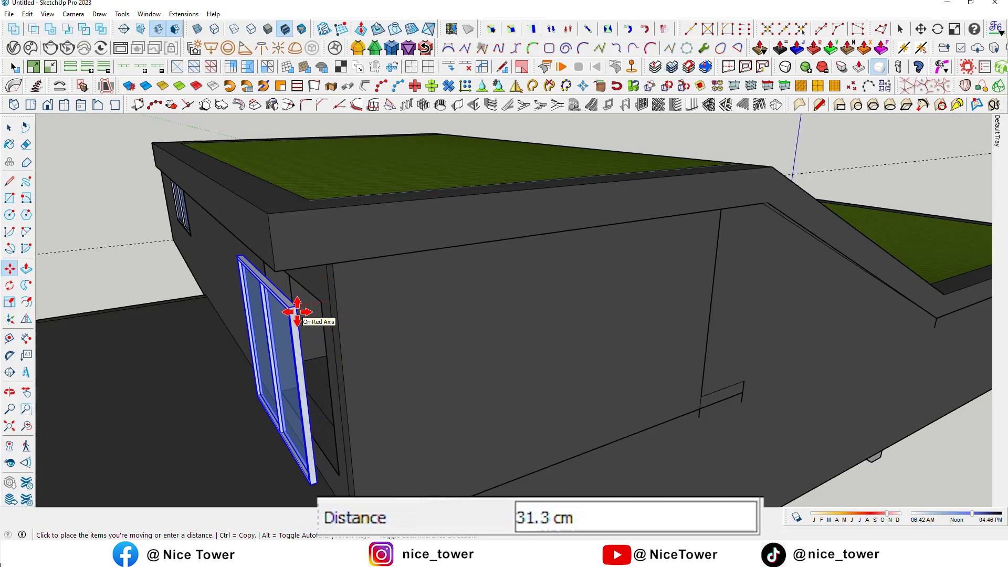
{"action": "left_click", "coordinate": [273, 253]}
{"action": "mouse_move", "coordinate": [270, 247]}
{"action": "middle_mouse_down"}
{"action": "mouse_move", "coordinate": [427, 282]}
{"action": "mouse_move", "coordinate": [653, 259]}
{"action": "mouse_move", "coordinate": [530, 297]}
{"action": "middle_mouse_up"}
{"action": "scroll", "coordinate": [604, 252], "scroll_direction": "up", "scroll_amount": 5}
{"action": "key", "text": "space"}
{"action": "scroll", "coordinate": [593, 221], "scroll_direction": "up", "scroll_amount": 2}
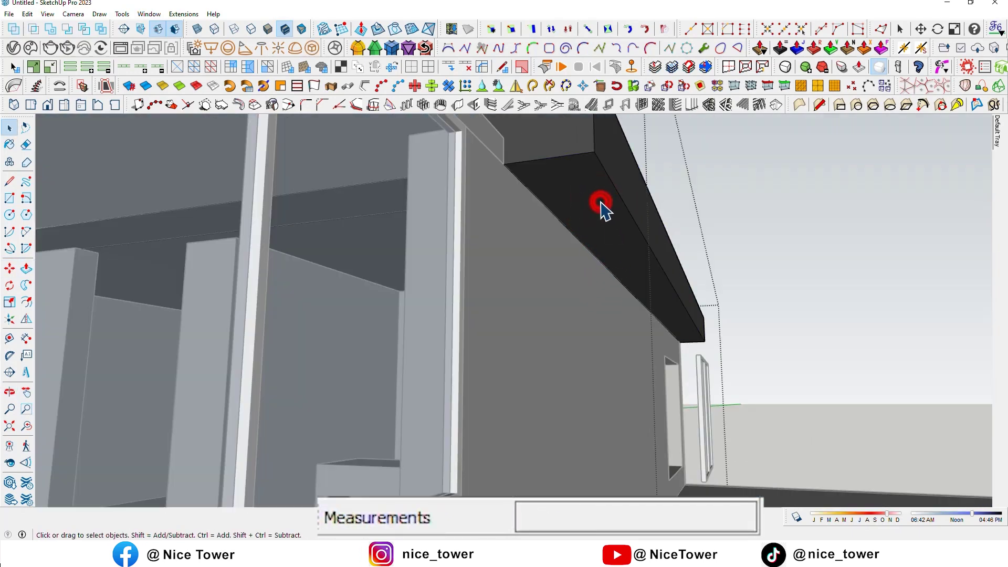
Copy the dark box's bottom edge 50 cm upward with Move+Ctrl
{"action": "scroll", "coordinate": [615, 346], "scroll_direction": "down", "scroll_amount": 3}
{"action": "scroll", "coordinate": [626, 385], "scroll_direction": "down", "scroll_amount": 3}
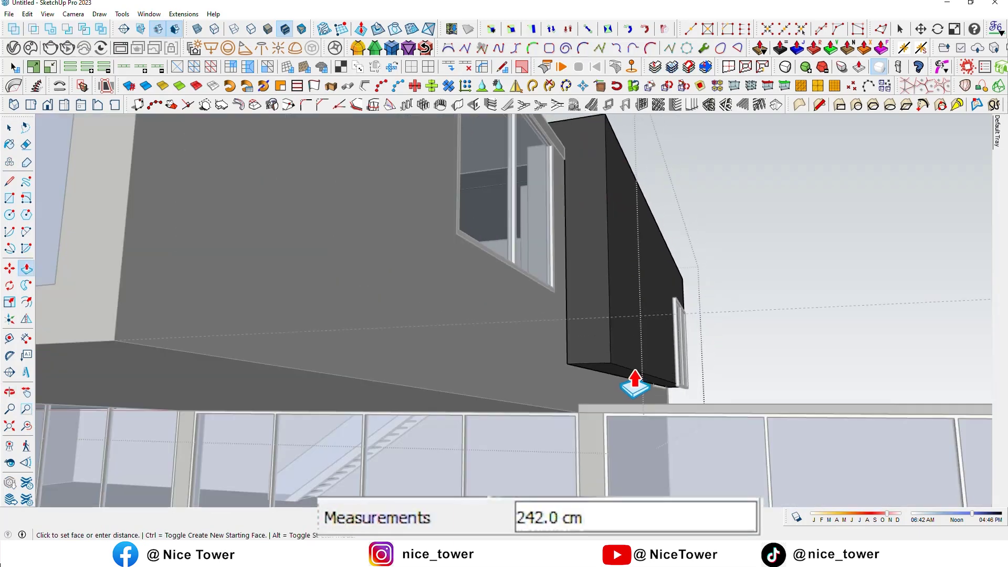
{"action": "scroll", "coordinate": [637, 383], "scroll_direction": "down", "scroll_amount": 3}
{"action": "scroll", "coordinate": [578, 468], "scroll_direction": "up", "scroll_amount": 2}
{"action": "scroll", "coordinate": [520, 431], "scroll_direction": "up", "scroll_amount": 2}
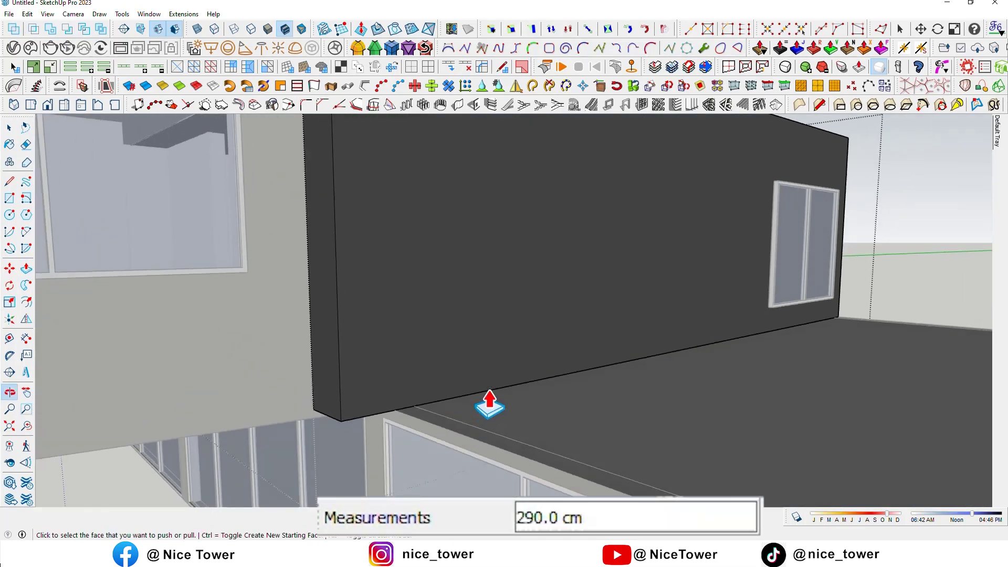
{"action": "scroll", "coordinate": [493, 407], "scroll_direction": "up", "scroll_amount": 2}
{"action": "key", "text": "space"}
{"action": "key", "text": "m"}
{"action": "key", "text": "ctrl"}
{"action": "left_click", "coordinate": [499, 390]}
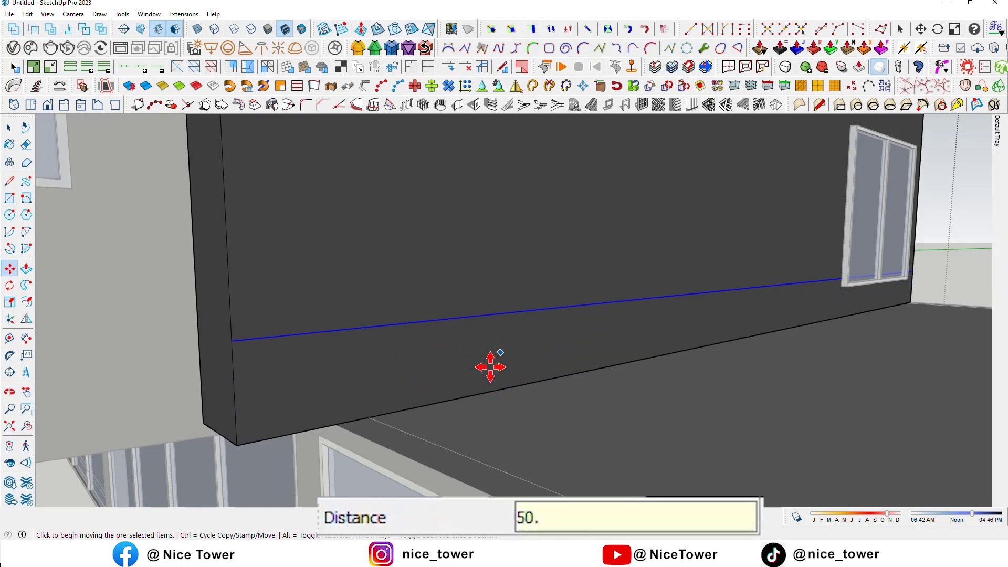
{"action": "key", "text": "Return"}
{"action": "middle_click_drag", "start_coordinate": [500, 358], "coordinate": [520, 380]}
Push/Pull the new base strip outward into a thick deck slab before the glazed door
{"action": "left_click", "coordinate": [519, 377]}
{"action": "scroll", "coordinate": [525, 378], "scroll_direction": "down", "scroll_amount": 3}
{"action": "scroll", "coordinate": [641, 315], "scroll_direction": "down", "scroll_amount": 2}
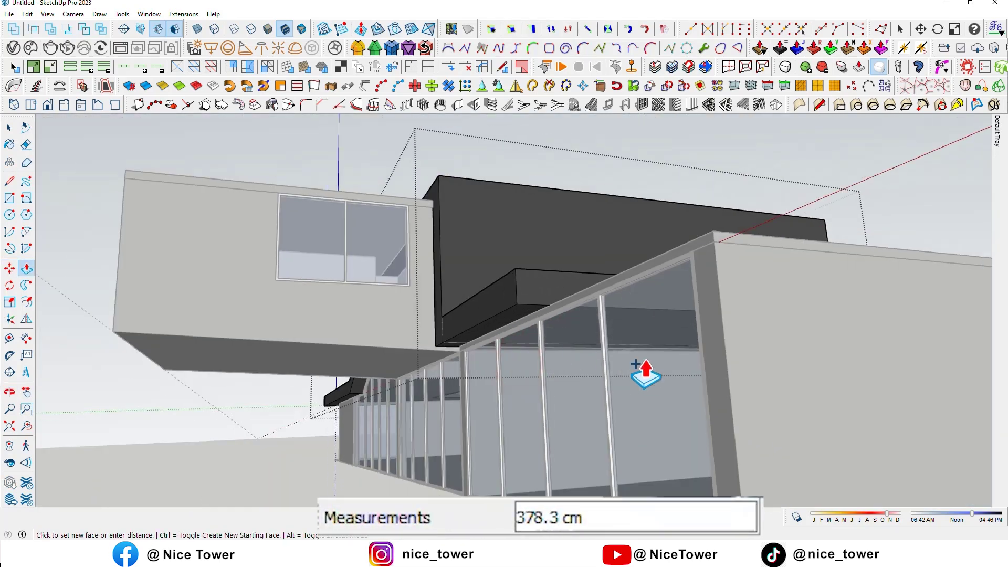
{"action": "middle_click_drag", "start_coordinate": [799, 440], "coordinate": [827, 394]}
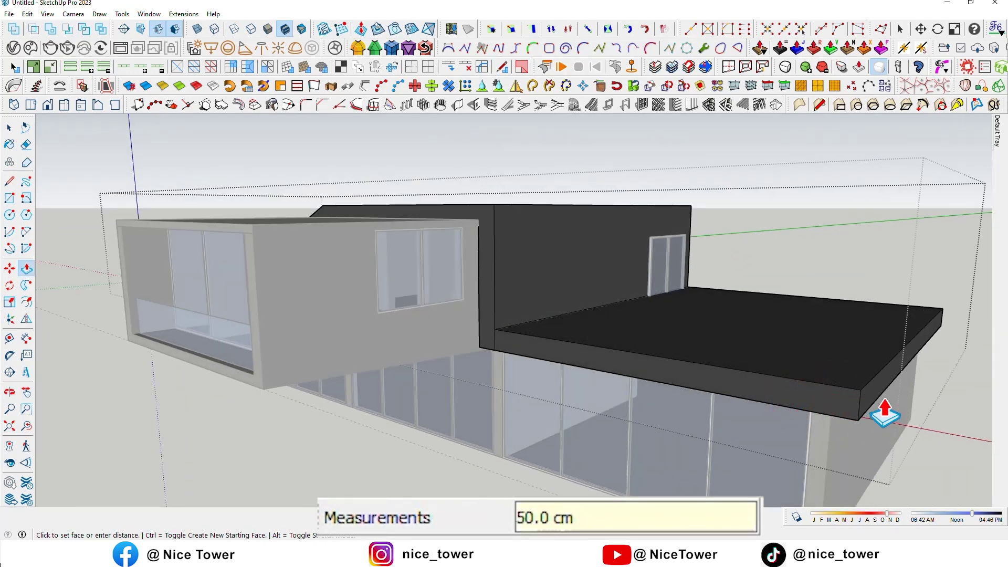
{"action": "scroll", "coordinate": [885, 415], "scroll_direction": "down", "scroll_amount": 3}
{"action": "key", "text": "space"}
{"action": "scroll", "coordinate": [903, 326], "scroll_direction": "down", "scroll_amount": 2}
{"action": "mouse_move", "coordinate": [890, 349]}
{"action": "middle_mouse_down"}
{"action": "mouse_move", "coordinate": [664, 322]}
{"action": "mouse_move", "coordinate": [548, 354]}
{"action": "mouse_move", "coordinate": [541, 389]}
{"action": "middle_mouse_up"}
{"action": "scroll", "coordinate": [546, 378], "scroll_direction": "up", "scroll_amount": 2}
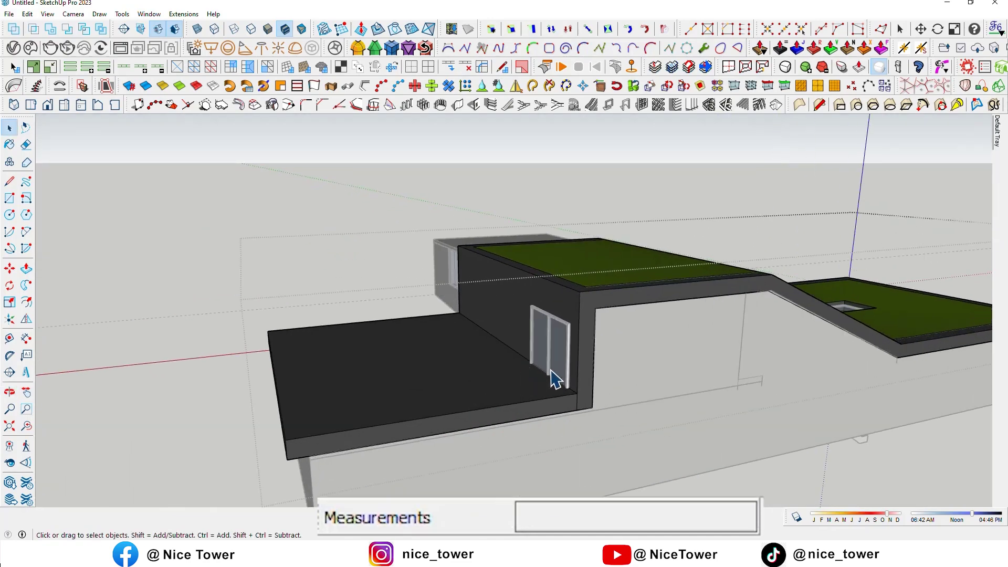
Zoom in on the glass door and start a rectangle at the window's top-left corner
{"action": "scroll", "coordinate": [562, 374], "scroll_direction": "up", "scroll_amount": 2}
{"action": "scroll", "coordinate": [578, 362], "scroll_direction": "up", "scroll_amount": 2}
{"action": "scroll", "coordinate": [586, 362], "scroll_direction": "up", "scroll_amount": 2}
{"action": "mouse_move", "coordinate": [586, 365]}
{"action": "middle_mouse_down"}
{"action": "mouse_move", "coordinate": [583, 338]}
{"action": "mouse_move", "coordinate": [592, 356]}
{"action": "mouse_move", "coordinate": [579, 405]}
{"action": "mouse_move", "coordinate": [517, 389]}
{"action": "mouse_move", "coordinate": [645, 364]}
{"action": "mouse_move", "coordinate": [641, 420]}
{"action": "mouse_move", "coordinate": [694, 386]}
{"action": "middle_mouse_up"}
{"action": "scroll", "coordinate": [515, 404], "scroll_direction": "up", "scroll_amount": 3}
{"action": "scroll", "coordinate": [682, 405], "scroll_direction": "up", "scroll_amount": 2}
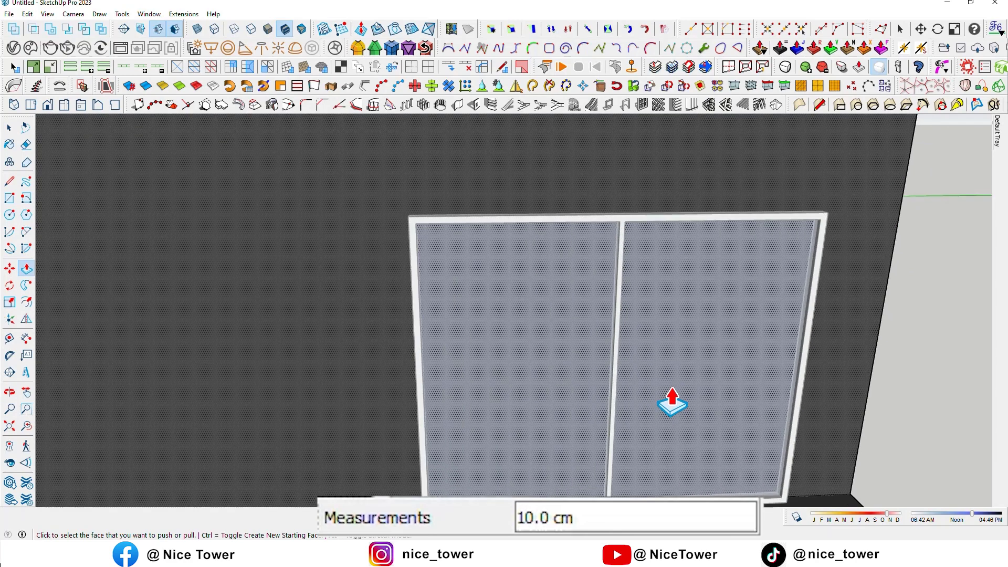
{"action": "key", "text": "r"}
{"action": "scroll", "coordinate": [541, 254], "scroll_direction": "up", "scroll_amount": 1}
{"action": "scroll", "coordinate": [391, 201], "scroll_direction": "up", "scroll_amount": 3}
{"action": "left_click", "coordinate": [391, 201]}
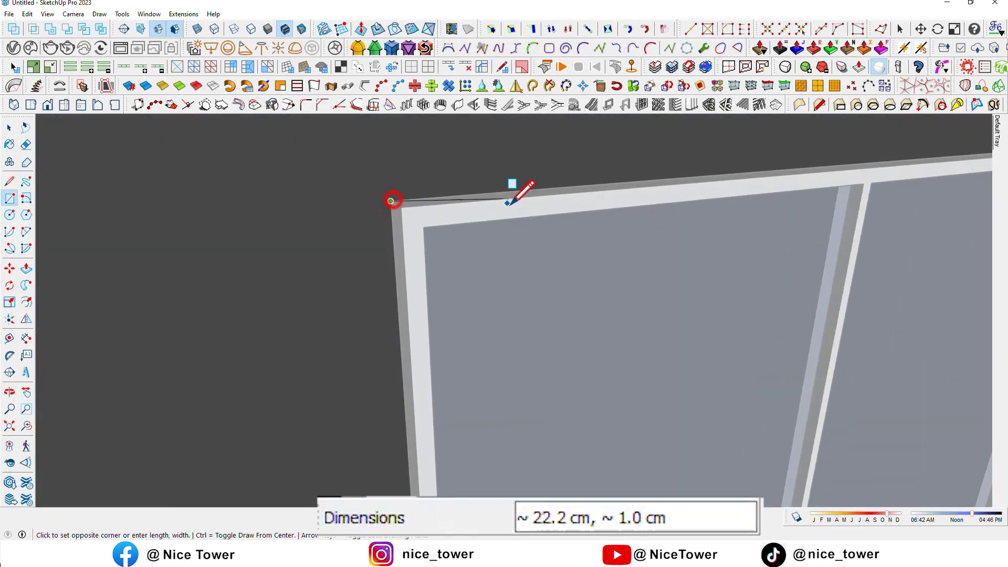
Orbit around the window frame to inspect its lower-right corner
{"action": "middle_click_drag", "start_coordinate": [518, 192], "coordinate": [610, 235]}
{"action": "scroll", "coordinate": [639, 317], "scroll_direction": "down", "scroll_amount": 5}
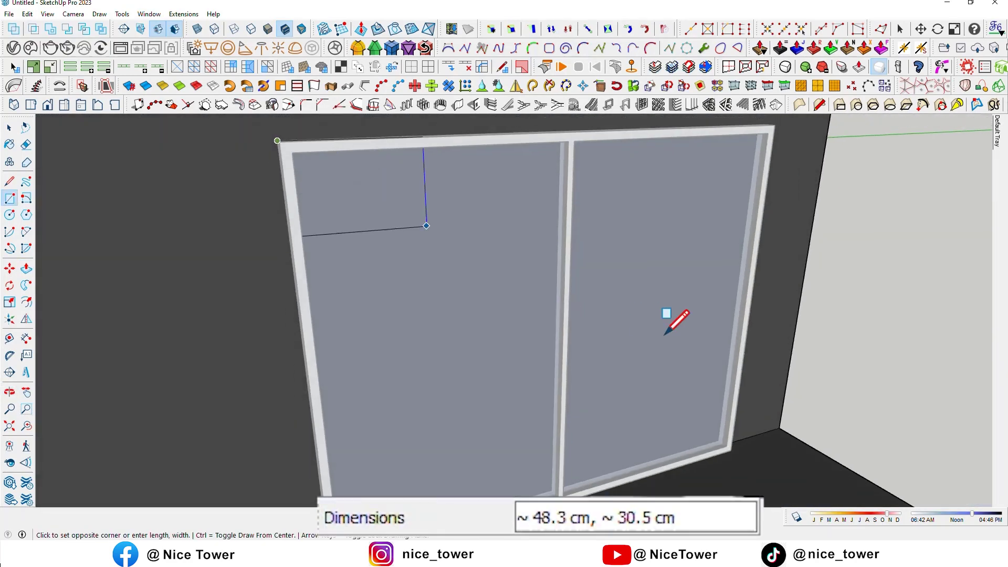
{"action": "scroll", "coordinate": [348, 263], "scroll_direction": "up", "scroll_amount": 2}
{"action": "scroll", "coordinate": [322, 293], "scroll_direction": "up", "scroll_amount": 2}
{"action": "scroll", "coordinate": [638, 307], "scroll_direction": "down", "scroll_amount": 5}
{"action": "middle_click_drag", "start_coordinate": [638, 316], "coordinate": [733, 326]}
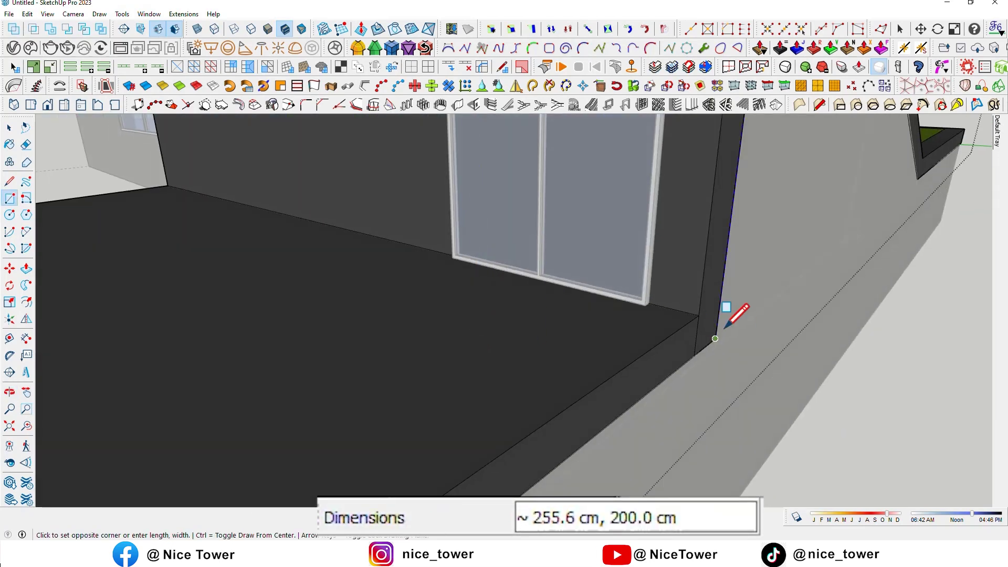
{"action": "scroll", "coordinate": [638, 289], "scroll_direction": "up", "scroll_amount": 2}
{"action": "scroll", "coordinate": [593, 292], "scroll_direction": "up", "scroll_amount": 2}
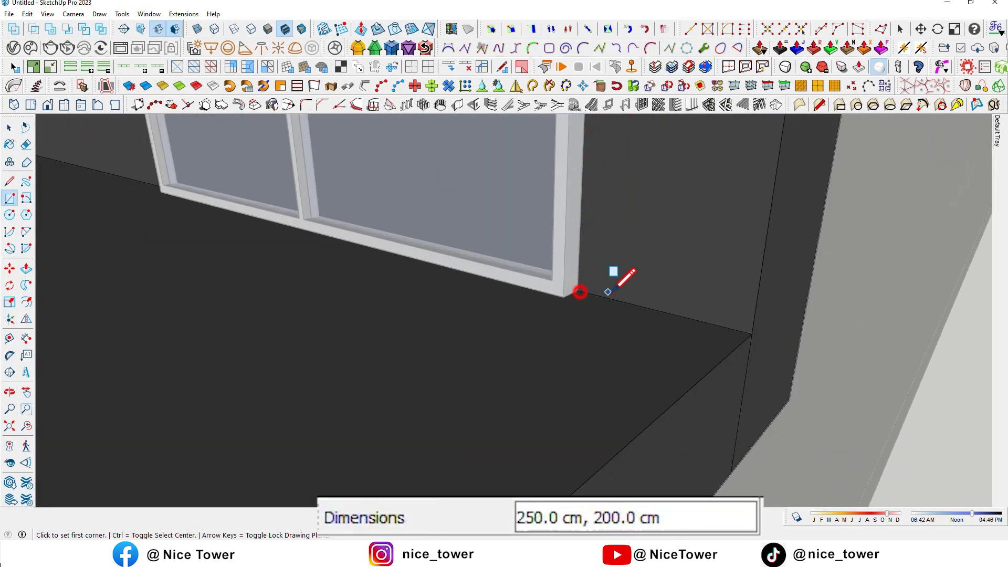
{"action": "scroll", "coordinate": [614, 289], "scroll_direction": "down", "scroll_amount": 3}
{"action": "middle_click_drag", "start_coordinate": [657, 297], "coordinate": [799, 424]}
Select the sliding window and shift it about 50 cm along its wall
{"action": "key", "text": "space"}
{"action": "mouse_move", "coordinate": [281, 214]}
{"action": "middle_mouse_down"}
{"action": "mouse_move", "coordinate": [432, 274]}
{"action": "mouse_move", "coordinate": [511, 261]}
{"action": "middle_mouse_up"}
{"action": "left_click", "coordinate": [511, 261]}
{"action": "key", "text": "m"}
{"action": "scroll", "coordinate": [578, 289], "scroll_direction": "up", "scroll_amount": 3}
{"action": "left_click", "coordinate": [428, 347]}
{"action": "left_click", "coordinate": [513, 313]}
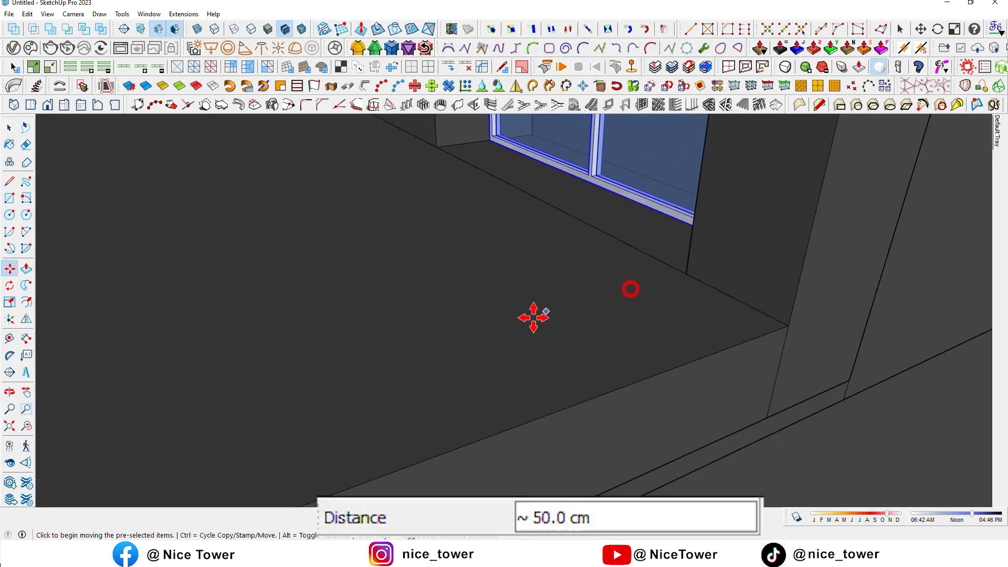
{"action": "scroll", "coordinate": [543, 314], "scroll_direction": "down", "scroll_amount": 3}
{"action": "mouse_move", "coordinate": [522, 322]}
{"action": "middle_mouse_down"}
{"action": "mouse_move", "coordinate": [612, 351]}
{"action": "mouse_move", "coordinate": [586, 360]}
{"action": "middle_mouse_up"}
{"action": "key", "text": "space"}
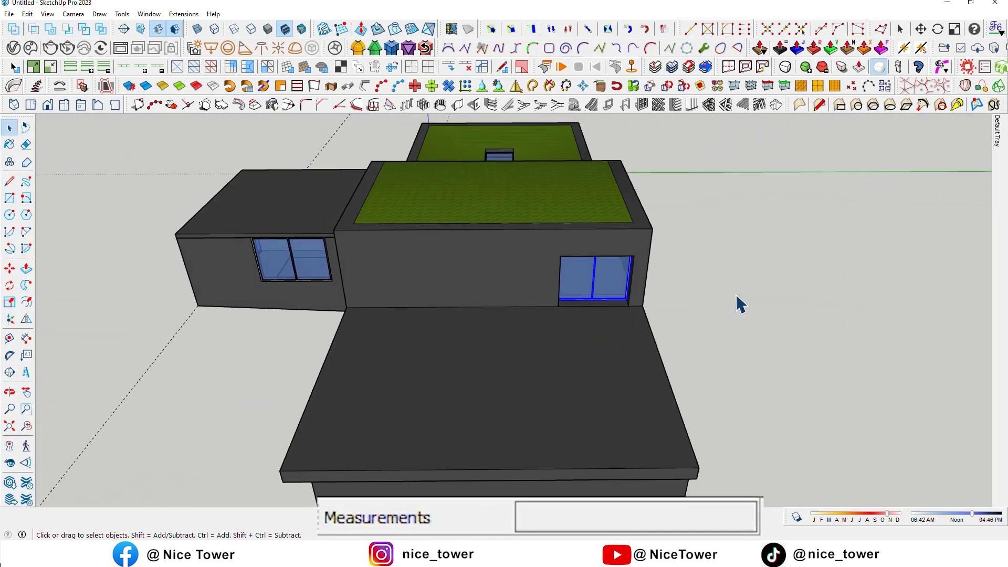
Orbit in on the right-hand window and return to the Select tool
{"action": "middle_click_drag", "start_coordinate": [696, 320], "coordinate": [736, 293]}
{"action": "scroll", "coordinate": [596, 248], "scroll_direction": "up", "scroll_amount": 3}
{"action": "scroll", "coordinate": [418, 239], "scroll_direction": "up", "scroll_amount": 2}
{"action": "mouse_move", "coordinate": [419, 238]}
{"action": "middle_mouse_down"}
{"action": "mouse_move", "coordinate": [490, 325]}
{"action": "mouse_move", "coordinate": [509, 308]}
{"action": "mouse_move", "coordinate": [673, 345]}
{"action": "mouse_move", "coordinate": [562, 360]}
{"action": "mouse_move", "coordinate": [419, 354]}
{"action": "mouse_move", "coordinate": [575, 378]}
{"action": "mouse_move", "coordinate": [567, 437]}
{"action": "mouse_move", "coordinate": [641, 421]}
{"action": "mouse_move", "coordinate": [619, 285]}
{"action": "middle_mouse_up"}
{"action": "scroll", "coordinate": [490, 325], "scroll_direction": "down", "scroll_amount": 5}
{"action": "scroll", "coordinate": [509, 308], "scroll_direction": "up", "scroll_amount": 3}
{"action": "key", "text": "space"}
{"action": "scroll", "coordinate": [674, 345], "scroll_direction": "down", "scroll_amount": 3}
{"action": "scroll", "coordinate": [341, 278], "scroll_direction": "up", "scroll_amount": 5}
Draw a rectangle from the house corner to cover the footprint beneath the house
{"action": "key", "text": "r"}
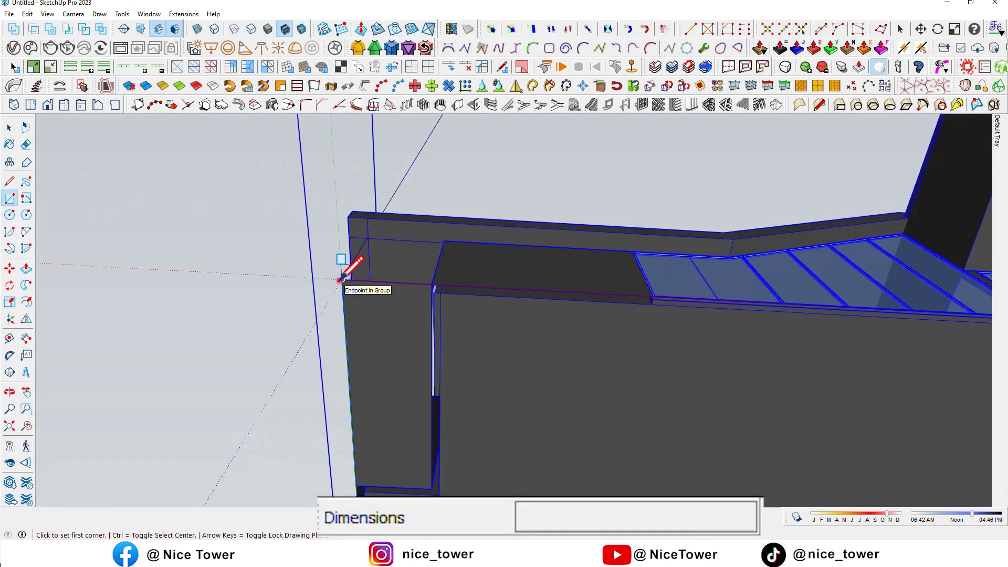
{"action": "left_click", "coordinate": [341, 279]}
{"action": "scroll", "coordinate": [349, 286], "scroll_direction": "down", "scroll_amount": 5}
{"action": "scroll", "coordinate": [435, 333], "scroll_direction": "down", "scroll_amount": 2}
{"action": "scroll", "coordinate": [462, 349], "scroll_direction": "up", "scroll_amount": 5}
{"action": "scroll", "coordinate": [441, 338], "scroll_direction": "up", "scroll_amount": 3}
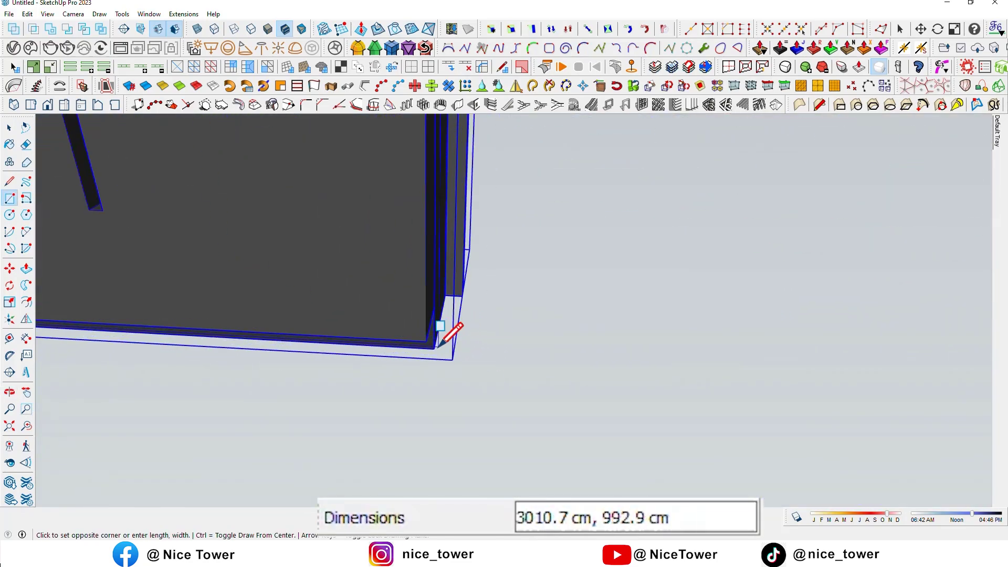
{"action": "left_click", "coordinate": [426, 342]}
{"action": "scroll", "coordinate": [427, 342], "scroll_direction": "down", "scroll_amount": 5}
{"action": "middle_click_drag", "start_coordinate": [396, 367], "coordinate": [255, 342]}
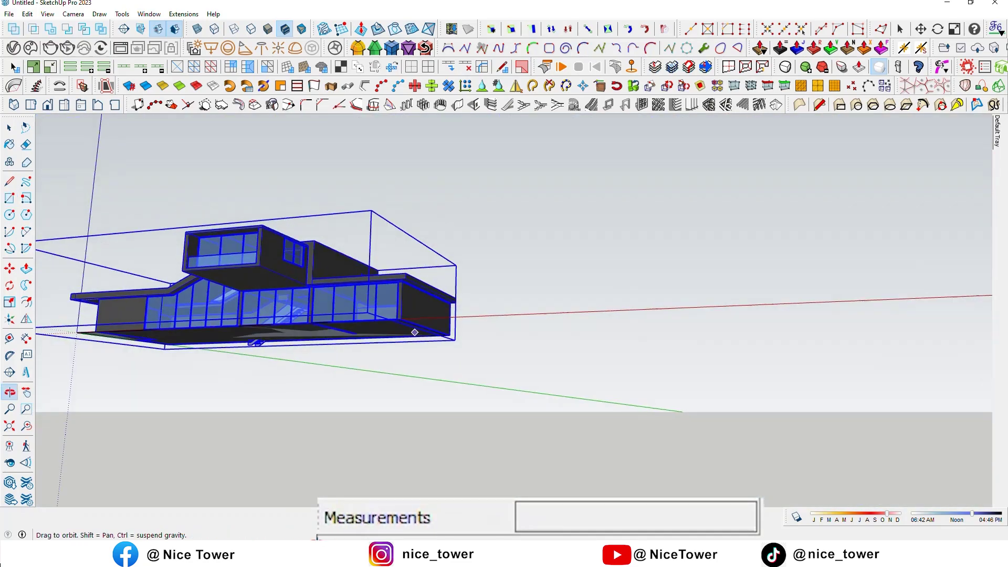
Push/Pull the rectangle downward into a thick box, entering an exact depth
{"action": "key", "text": "p"}
{"action": "left_click", "coordinate": [315, 360]}
{"action": "type", "text": "12"}
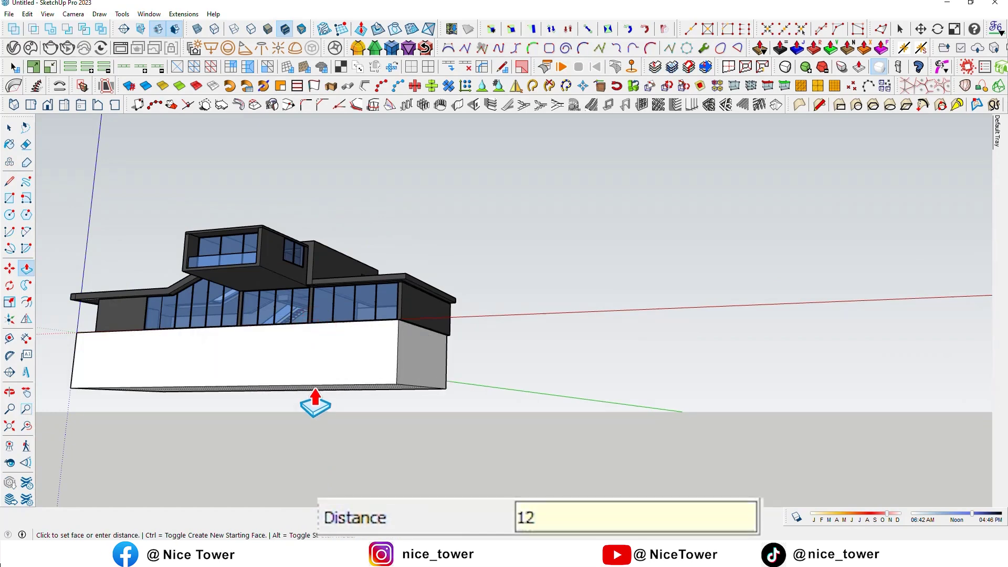
{"action": "type", "text": "0"}
{"action": "key", "text": "Return"}
{"action": "mouse_move", "coordinate": [315, 405]}
{"action": "middle_mouse_down"}
{"action": "mouse_move", "coordinate": [288, 342]}
{"action": "mouse_move", "coordinate": [135, 468]}
{"action": "mouse_move", "coordinate": [363, 355]}
{"action": "middle_mouse_up"}
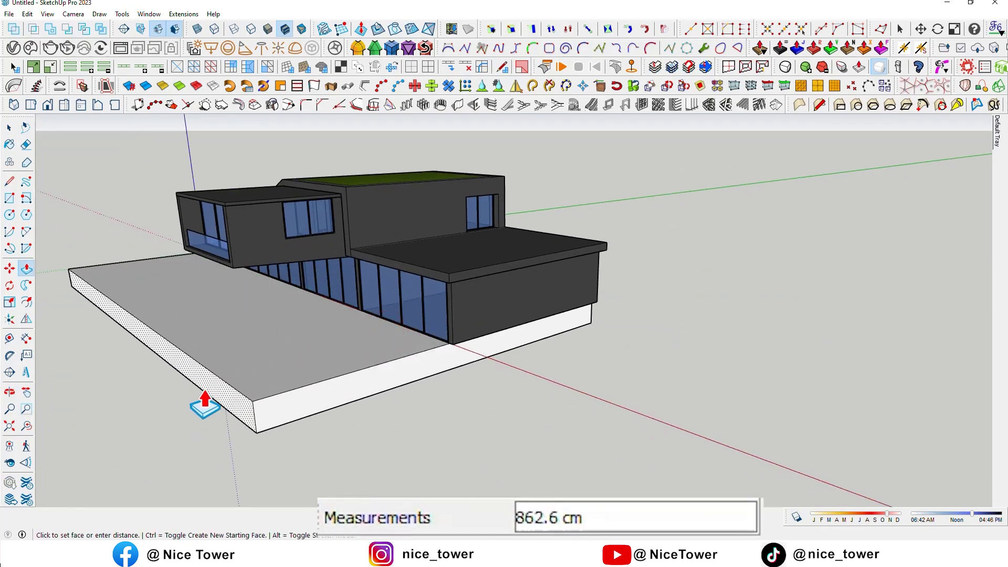
{"action": "key", "text": "Return"}
Orbit around the house on its new base and select the ground slab
{"action": "middle_click_drag", "start_coordinate": [205, 405], "coordinate": [294, 405]}
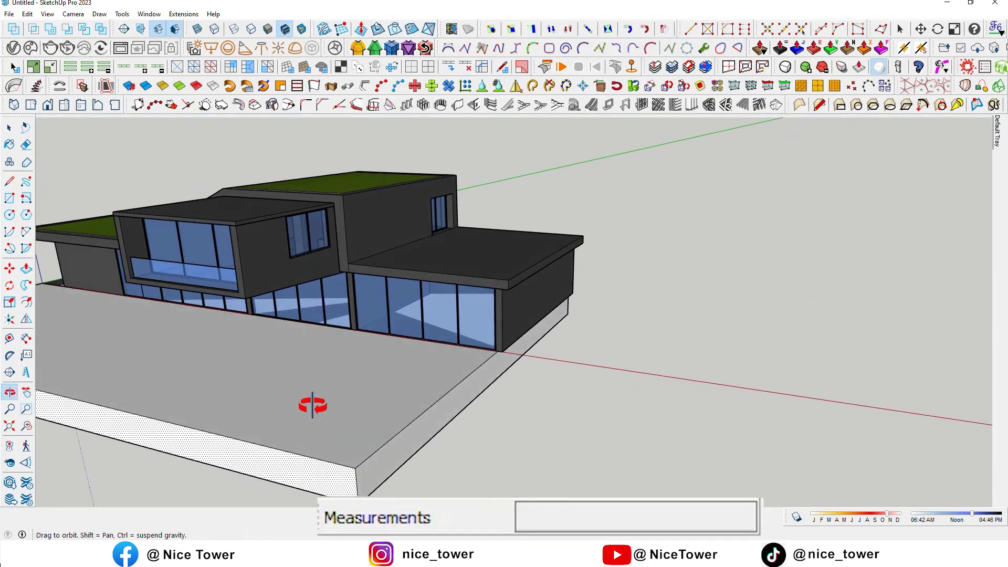
{"action": "mouse_move", "coordinate": [488, 390]}
{"action": "middle_mouse_down"}
{"action": "mouse_move", "coordinate": [561, 370]}
{"action": "mouse_move", "coordinate": [686, 371]}
{"action": "middle_mouse_up"}
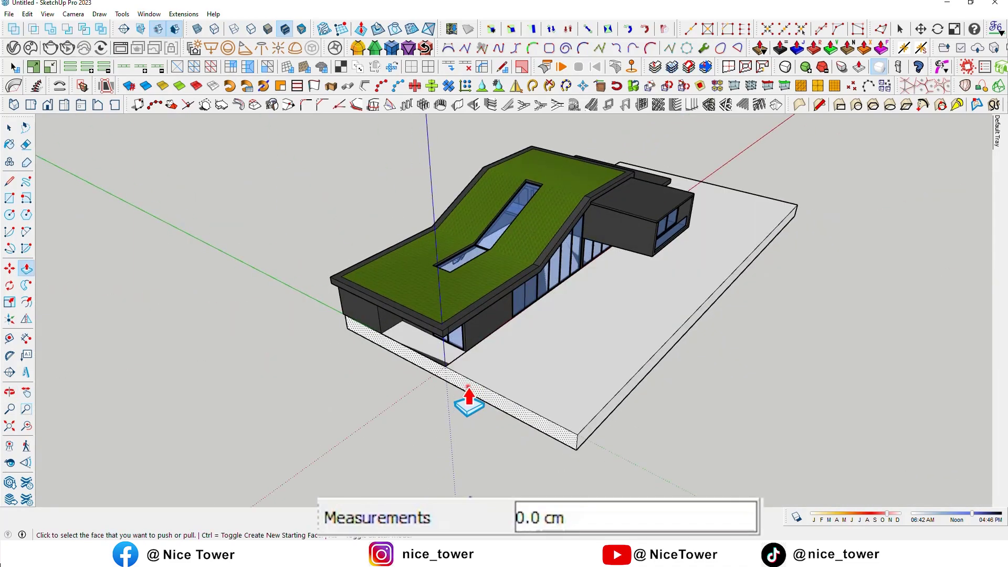
{"action": "mouse_move", "coordinate": [466, 387]}
{"action": "middle_mouse_down"}
{"action": "mouse_move", "coordinate": [425, 357]}
{"action": "mouse_move", "coordinate": [348, 405]}
{"action": "mouse_move", "coordinate": [349, 484]}
{"action": "middle_mouse_up"}
{"action": "scroll", "coordinate": [597, 318], "scroll_direction": "up", "scroll_amount": 5}
{"action": "scroll", "coordinate": [597, 318], "scroll_direction": "up", "scroll_amount": 3}
{"action": "middle_click_drag", "start_coordinate": [536, 361], "coordinate": [515, 326]}
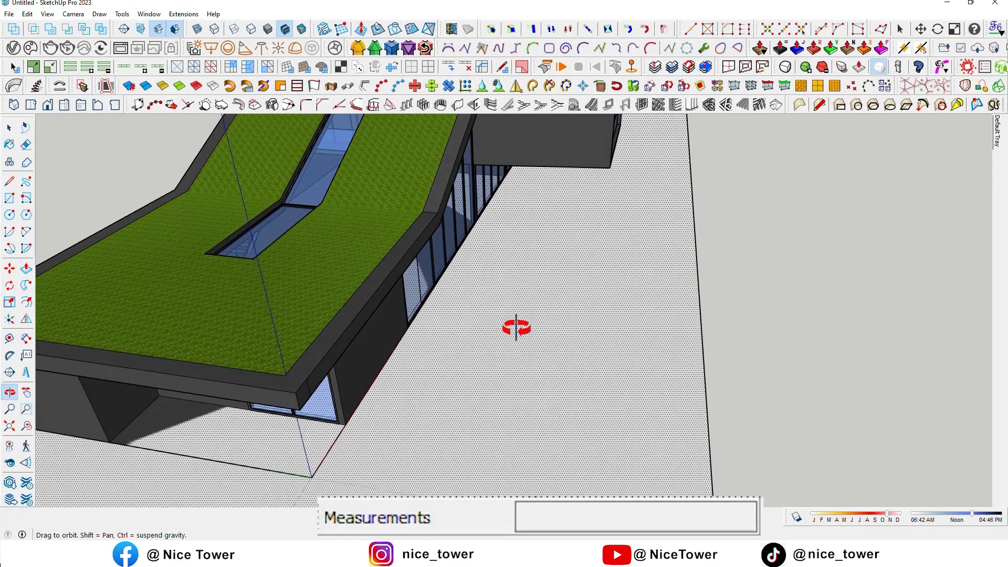
{"action": "scroll", "coordinate": [509, 354], "scroll_direction": "down", "scroll_amount": 3}
{"action": "scroll", "coordinate": [435, 316], "scroll_direction": "up", "scroll_amount": 5}
{"action": "scroll", "coordinate": [435, 316], "scroll_direction": "down", "scroll_amount": 3}
{"action": "key", "text": "space"}
{"action": "left_click", "coordinate": [439, 292]}
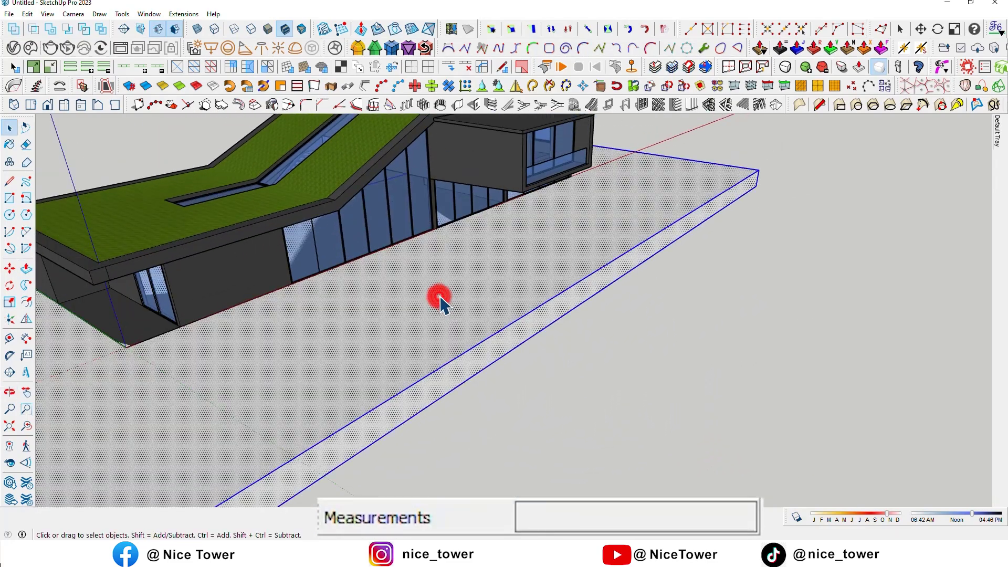
{"action": "scroll", "coordinate": [366, 333], "scroll_direction": "down", "scroll_amount": 2}
{"action": "mouse_move", "coordinate": [366, 332]}
{"action": "middle_mouse_down"}
{"action": "mouse_move", "coordinate": [326, 378]}
{"action": "mouse_move", "coordinate": [378, 345]}
{"action": "mouse_move", "coordinate": [373, 353]}
{"action": "mouse_move", "coordinate": [457, 329]}
{"action": "middle_mouse_up"}
{"action": "scroll", "coordinate": [378, 345], "scroll_direction": "down", "scroll_amount": 2}
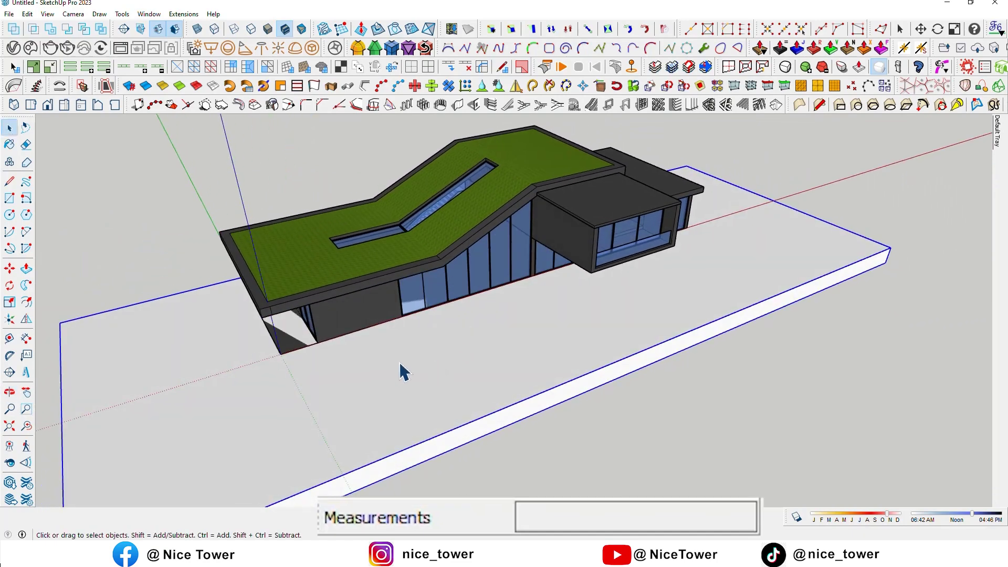
Orbit to a low view of the façade and cancel a stray move
{"action": "scroll", "coordinate": [360, 329], "scroll_direction": "up", "scroll_amount": 4}
{"action": "mouse_move", "coordinate": [360, 329]}
{"action": "middle_mouse_down"}
{"action": "mouse_move", "coordinate": [457, 320]}
{"action": "mouse_move", "coordinate": [499, 294]}
{"action": "middle_mouse_up"}
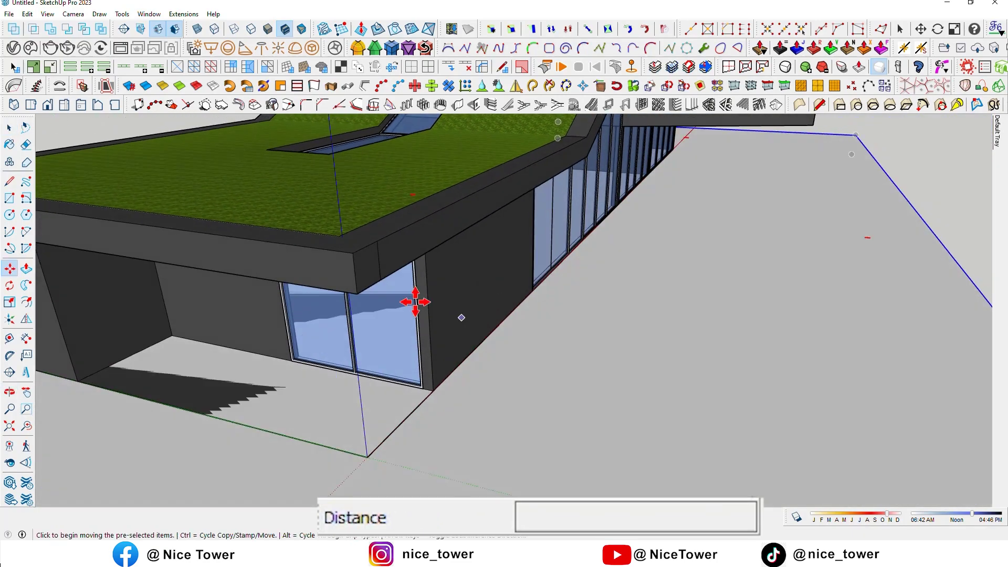
{"action": "left_click", "coordinate": [427, 277]}
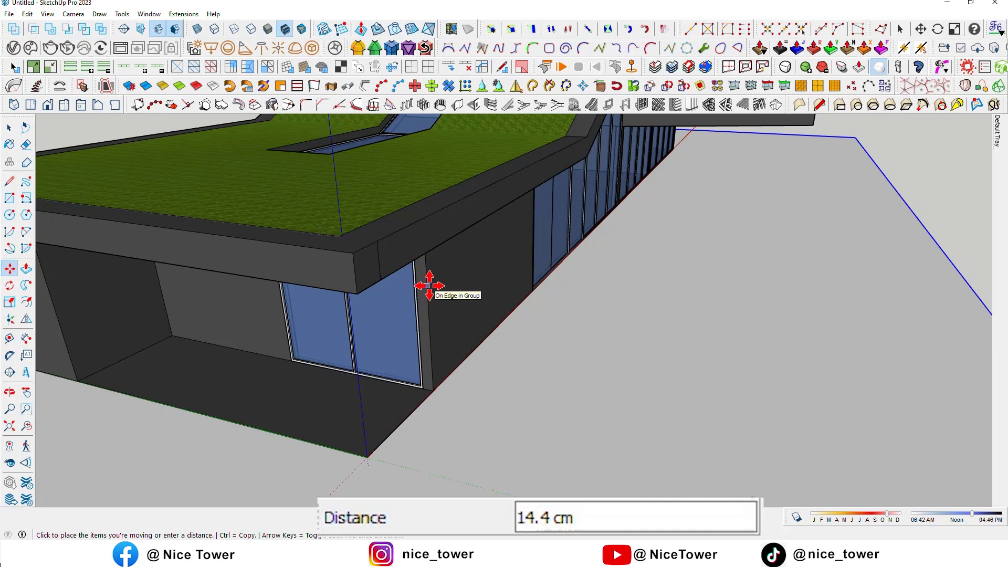
{"action": "key", "text": "Return"}
{"action": "middle_click_drag", "start_coordinate": [430, 286], "coordinate": [519, 344]}
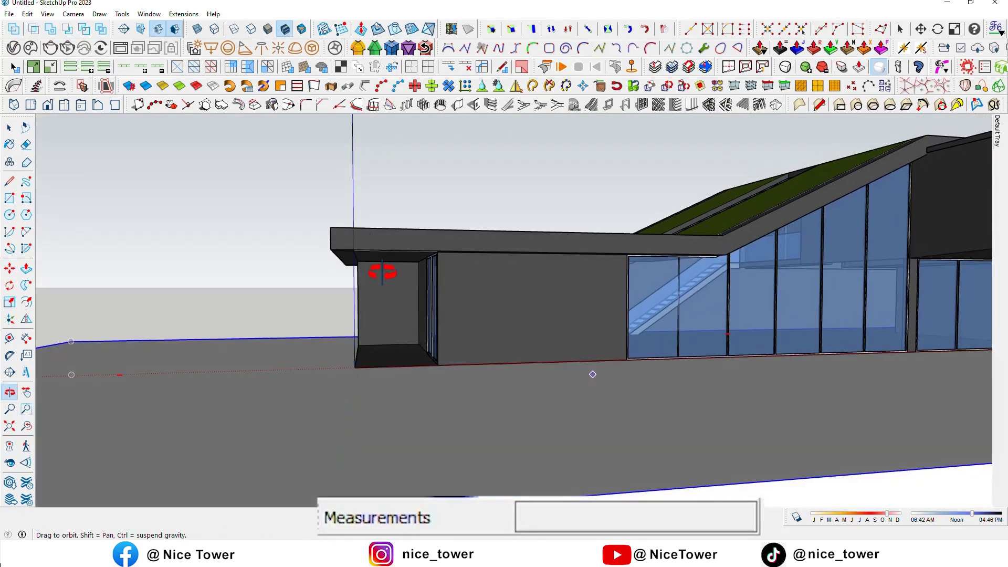
{"action": "key", "text": "space"}
Select the slanted glass curtain wall and move it out beside the slab
{"action": "left_click", "coordinate": [544, 277]}
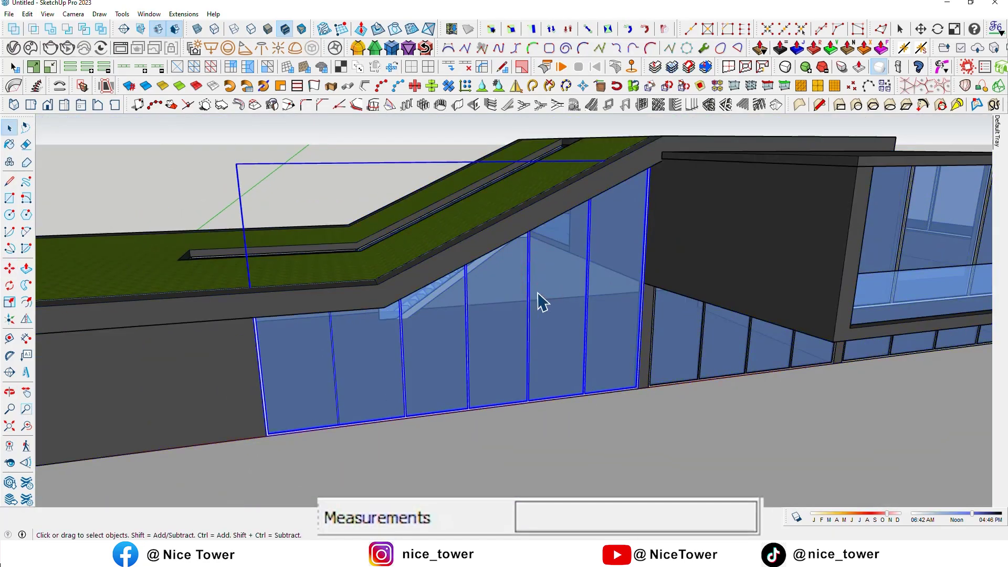
{"action": "scroll", "coordinate": [542, 303], "scroll_direction": "down", "scroll_amount": 3}
{"action": "mouse_move", "coordinate": [513, 323]}
{"action": "middle_mouse_down"}
{"action": "mouse_move", "coordinate": [561, 393]}
{"action": "mouse_move", "coordinate": [646, 444]}
{"action": "mouse_move", "coordinate": [563, 247]}
{"action": "mouse_move", "coordinate": [670, 293]}
{"action": "middle_mouse_up"}
{"action": "key", "text": "m"}
{"action": "left_click", "coordinate": [475, 378]}
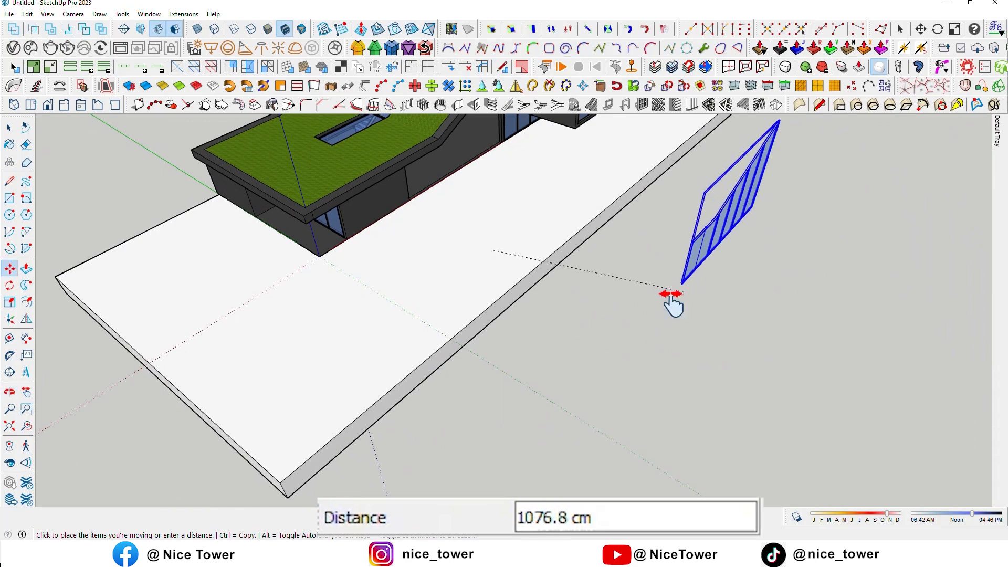
{"action": "scroll", "coordinate": [744, 404], "scroll_direction": "up", "scroll_amount": 2}
{"action": "left_click", "coordinate": [834, 477]}
{"action": "mouse_move", "coordinate": [834, 477]}
{"action": "middle_mouse_down"}
{"action": "mouse_move", "coordinate": [604, 354]}
{"action": "mouse_move", "coordinate": [867, 475]}
{"action": "mouse_move", "coordinate": [826, 331]}
{"action": "mouse_move", "coordinate": [636, 333]}
{"action": "mouse_move", "coordinate": [707, 361]}
{"action": "middle_mouse_up"}
Trace the glass wall's slanted outline with rectangle and line edges
{"action": "scroll", "coordinate": [687, 339], "scroll_direction": "up", "scroll_amount": 3}
{"action": "key", "text": "r"}
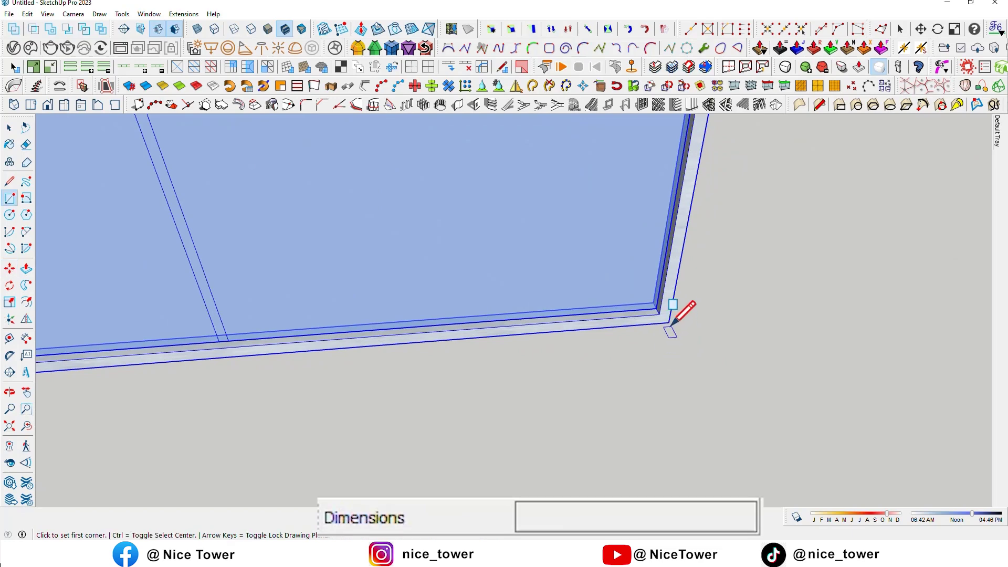
{"action": "left_click", "coordinate": [672, 325]}
{"action": "mouse_move", "coordinate": [551, 264]}
{"action": "middle_mouse_down"}
{"action": "mouse_move", "coordinate": [423, 200]}
{"action": "mouse_move", "coordinate": [300, 218]}
{"action": "mouse_move", "coordinate": [642, 318]}
{"action": "mouse_move", "coordinate": [596, 202]}
{"action": "middle_mouse_up"}
{"action": "key", "text": "l"}
{"action": "mouse_move", "coordinate": [582, 167]}
{"action": "middle_mouse_down"}
{"action": "mouse_move", "coordinate": [338, 300]}
{"action": "mouse_move", "coordinate": [135, 259]}
{"action": "mouse_move", "coordinate": [333, 272]}
{"action": "mouse_move", "coordinate": [411, 262]}
{"action": "middle_mouse_up"}
{"action": "left_click", "coordinate": [337, 299]}
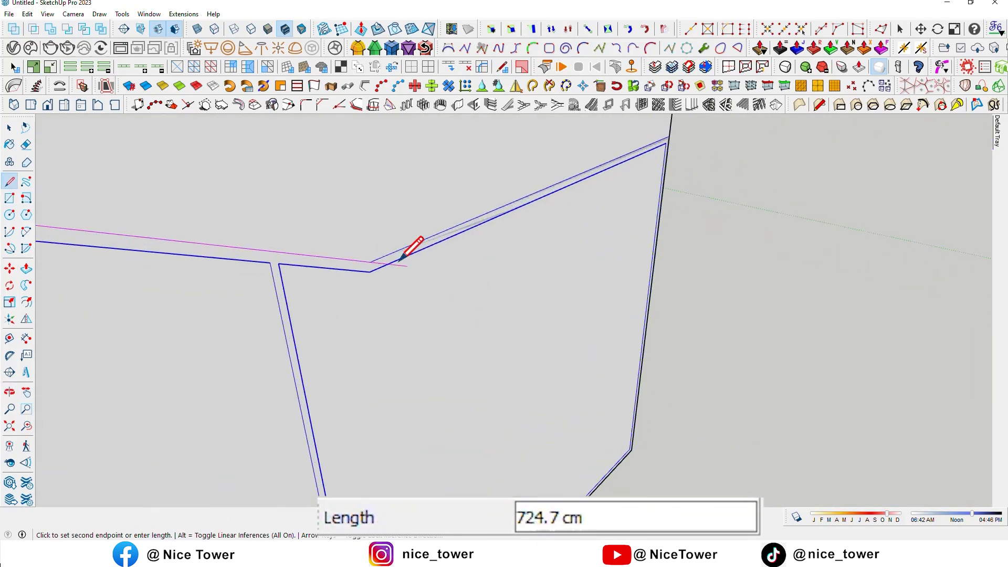
{"action": "middle_click_drag", "start_coordinate": [465, 230], "coordinate": [244, 290]}
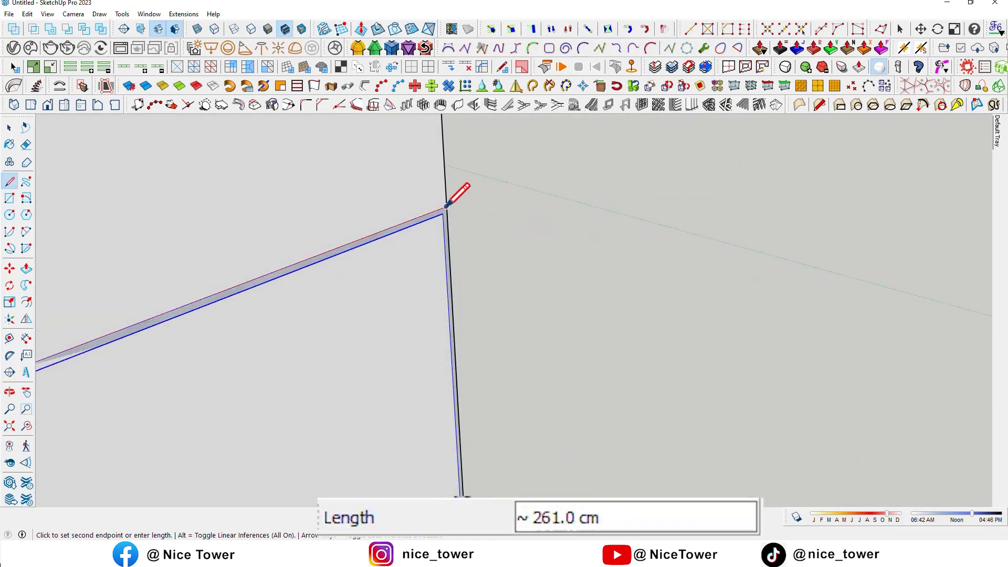
{"action": "scroll", "coordinate": [366, 251], "scroll_direction": "down", "scroll_amount": 5}
{"action": "middle_click_drag", "start_coordinate": [495, 297], "coordinate": [441, 322]}
Erase a stray edge and delete the glass panel group, leaving the traced face
{"action": "key", "text": "e"}
{"action": "left_click", "coordinate": [529, 270]}
{"action": "mouse_move", "coordinate": [360, 239]}
{"action": "middle_mouse_down"}
{"action": "mouse_move", "coordinate": [412, 322]}
{"action": "mouse_move", "coordinate": [653, 300]}
{"action": "middle_mouse_up"}
{"action": "scroll", "coordinate": [639, 317], "scroll_direction": "up", "scroll_amount": 3}
{"action": "key", "text": "space"}
{"action": "left_click", "coordinate": [645, 307]}
{"action": "key", "text": "Delete"}
Reverse the new face so its white front side shows
{"action": "mouse_move", "coordinate": [641, 309]}
{"action": "middle_mouse_down"}
{"action": "mouse_move", "coordinate": [677, 350]}
{"action": "mouse_move", "coordinate": [633, 337]}
{"action": "middle_mouse_up"}
{"action": "left_click", "coordinate": [642, 326]}
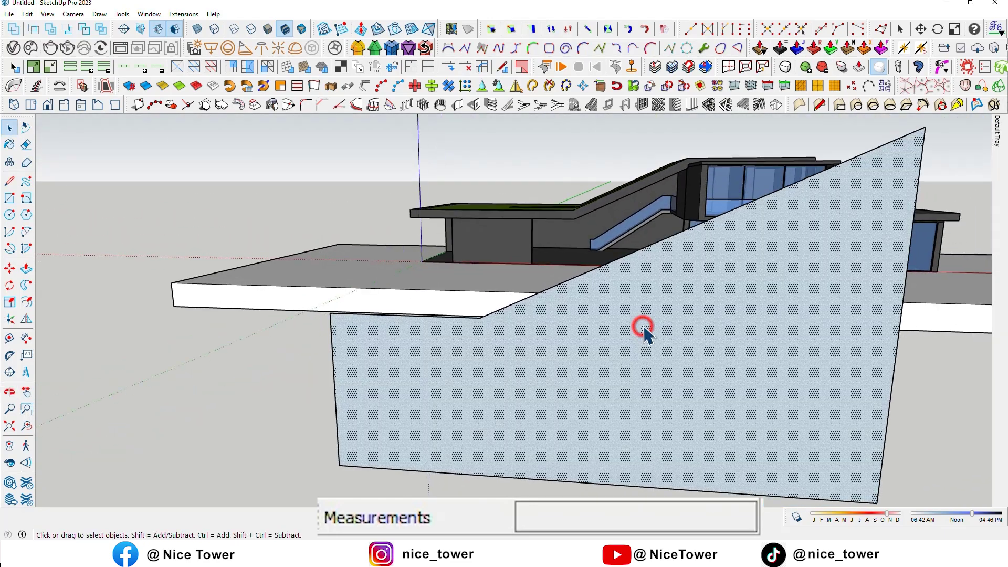
{"action": "right_click", "coordinate": [641, 327]}
{"action": "left_click", "coordinate": [731, 100]}
{"action": "mouse_move", "coordinate": [704, 220]}
{"action": "middle_mouse_down"}
{"action": "mouse_move", "coordinate": [690, 272]}
{"action": "mouse_move", "coordinate": [635, 236]}
{"action": "mouse_move", "coordinate": [646, 221]}
{"action": "middle_mouse_up"}
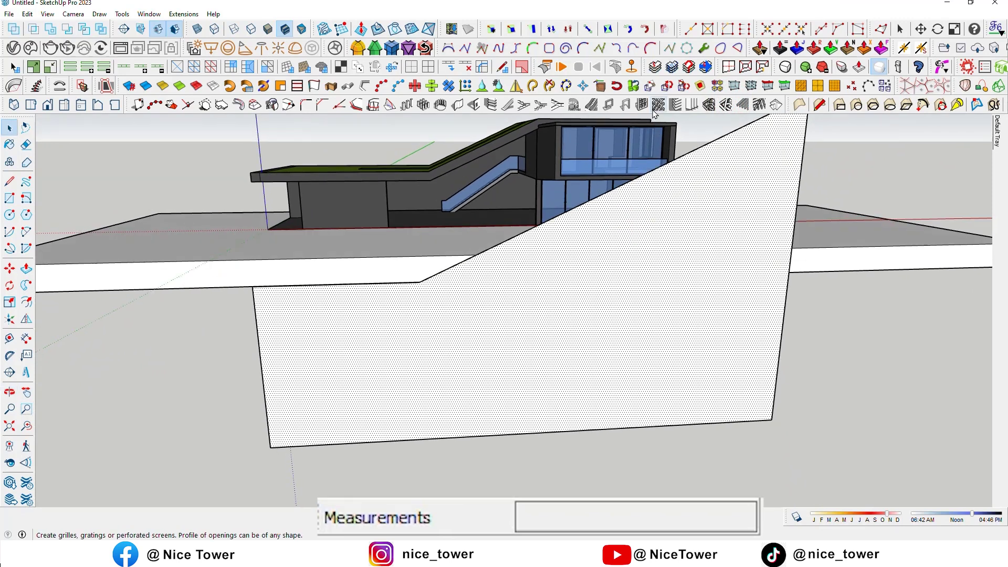
Divide the face into a framed panel grid and paint its panes with blue glass
{"action": "left_click", "coordinate": [642, 105]}
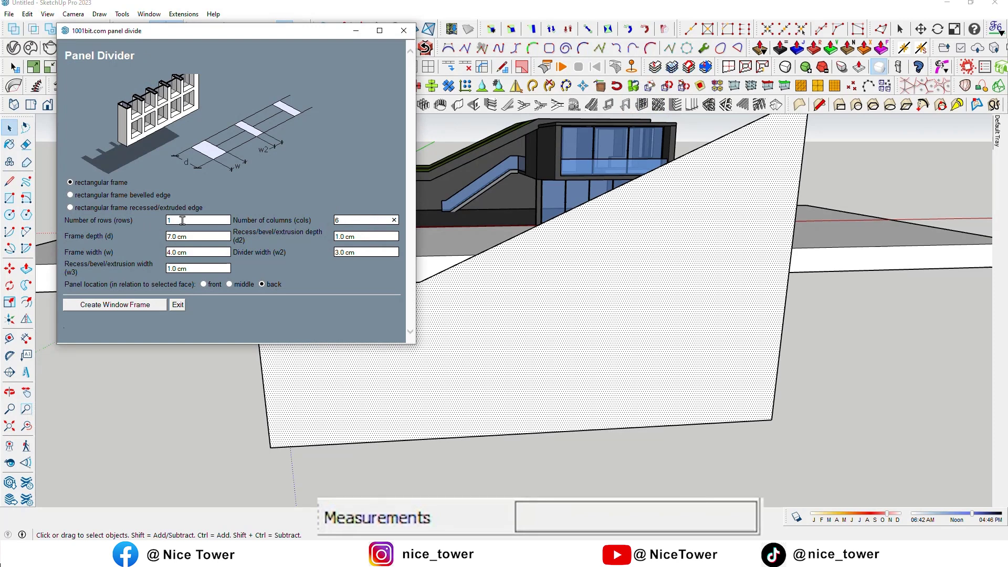
{"action": "left_click", "coordinate": [132, 305]}
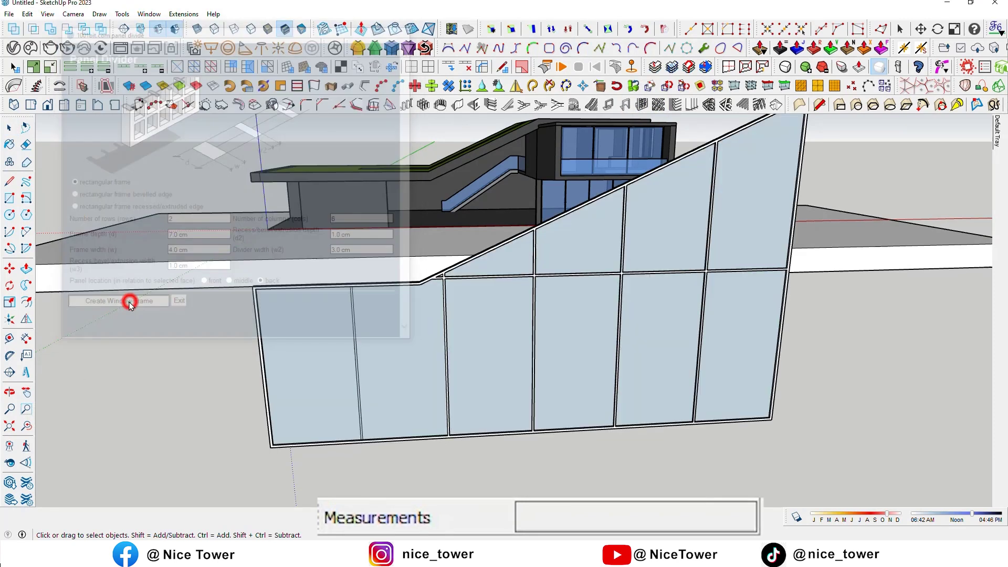
{"action": "middle_click_drag", "start_coordinate": [399, 283], "coordinate": [456, 271]}
{"action": "key", "text": "b"}
{"action": "scroll", "coordinate": [426, 292], "scroll_direction": "up", "scroll_amount": 2}
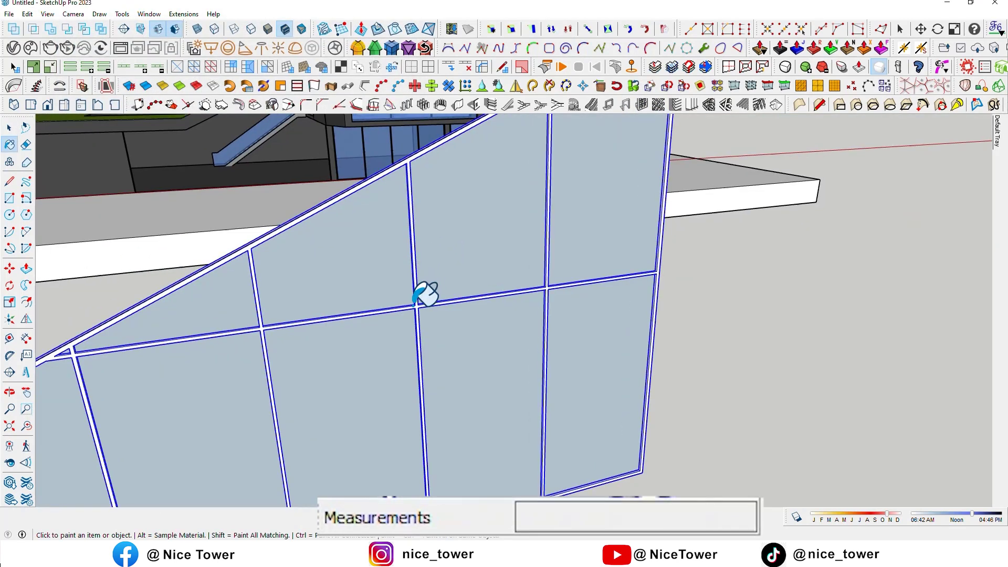
{"action": "scroll", "coordinate": [425, 293], "scroll_direction": "up", "scroll_amount": 2}
{"action": "left_click", "coordinate": [418, 308]}
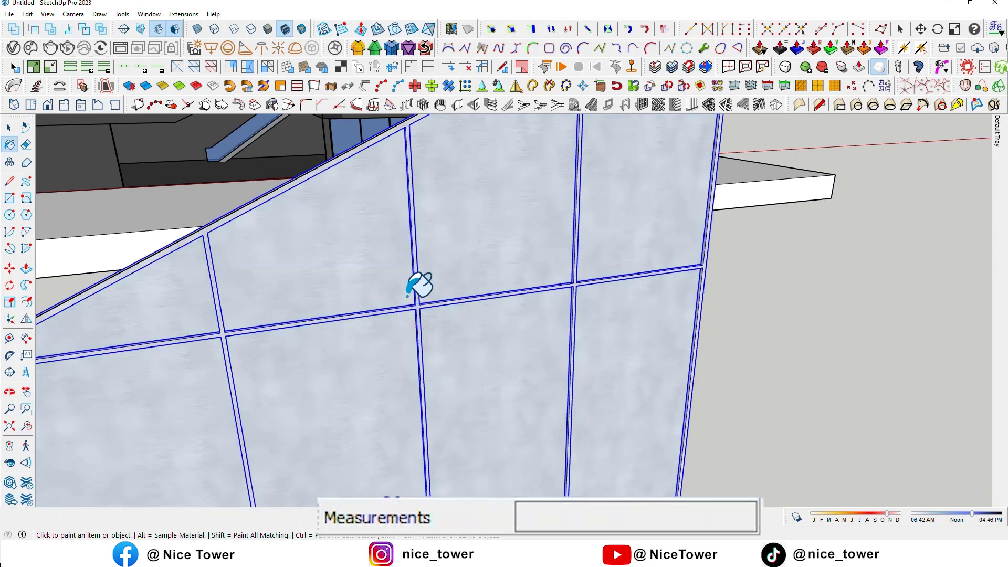
Open the grid group, select all panels and move them beneath the sloping grass roof
{"action": "double_click", "coordinate": [362, 271]}
{"action": "middle_click_drag", "start_coordinate": [362, 271], "coordinate": [441, 373]}
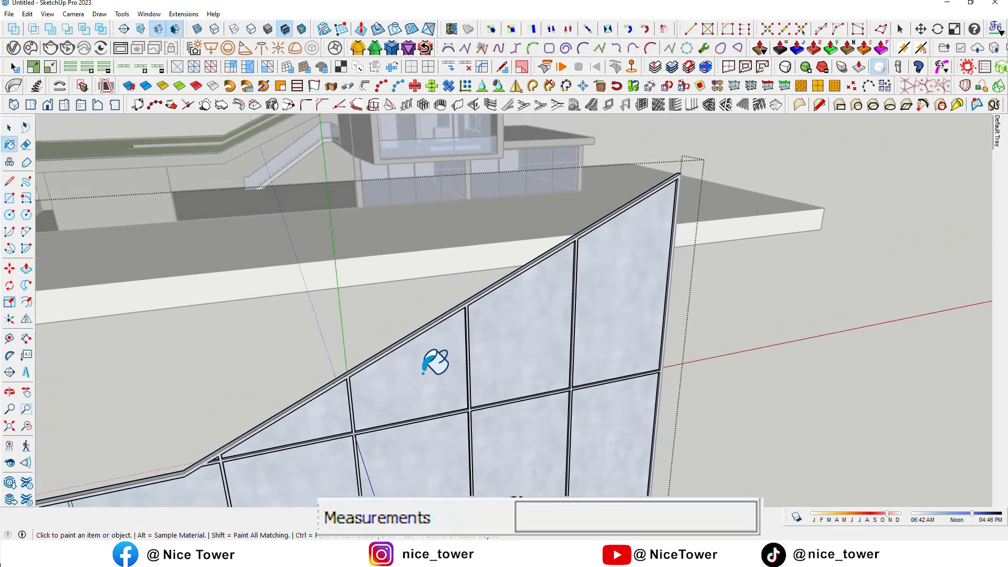
{"action": "key", "text": "space"}
{"action": "triple_click", "coordinate": [441, 384]}
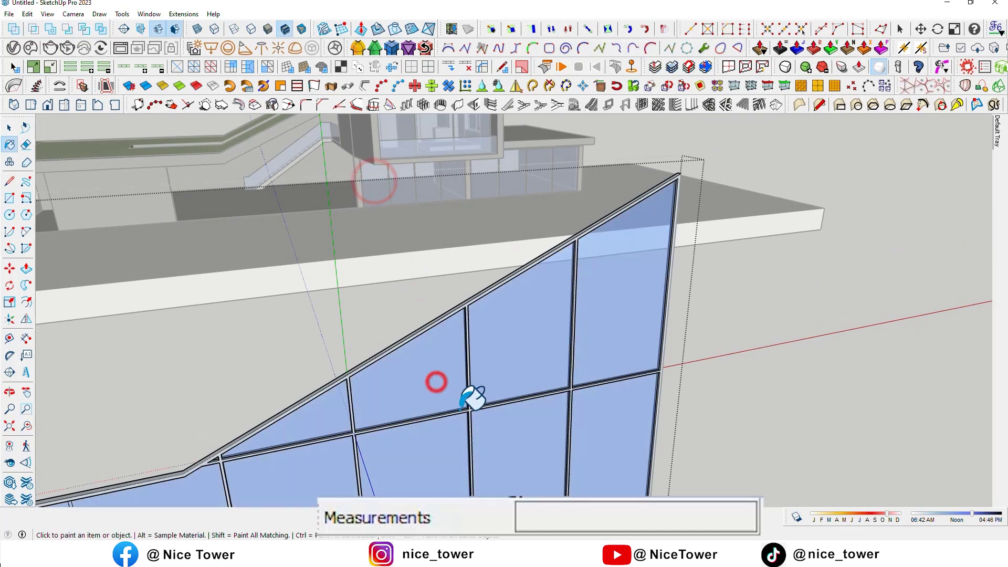
{"action": "scroll", "coordinate": [672, 376], "scroll_direction": "down", "scroll_amount": 3}
{"action": "key", "text": "m"}
{"action": "scroll", "coordinate": [473, 326], "scroll_direction": "up", "scroll_amount": 5}
{"action": "left_click", "coordinate": [218, 350]}
{"action": "scroll", "coordinate": [525, 168], "scroll_direction": "down", "scroll_amount": 5}
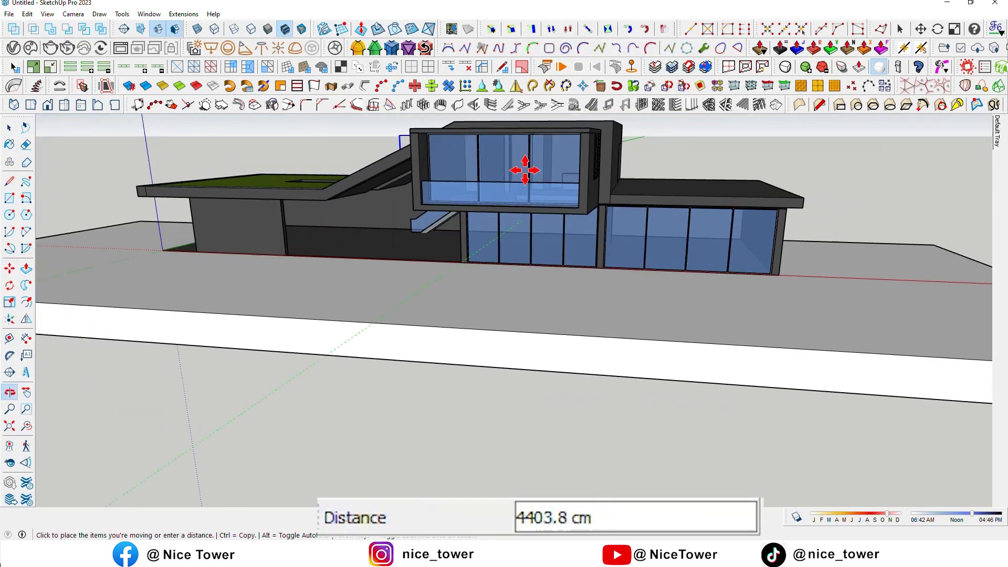
{"action": "scroll", "coordinate": [434, 342], "scroll_direction": "up", "scroll_amount": 5}
{"action": "scroll", "coordinate": [407, 281], "scroll_direction": "up", "scroll_amount": 3}
{"action": "scroll", "coordinate": [508, 316], "scroll_direction": "up", "scroll_amount": 2}
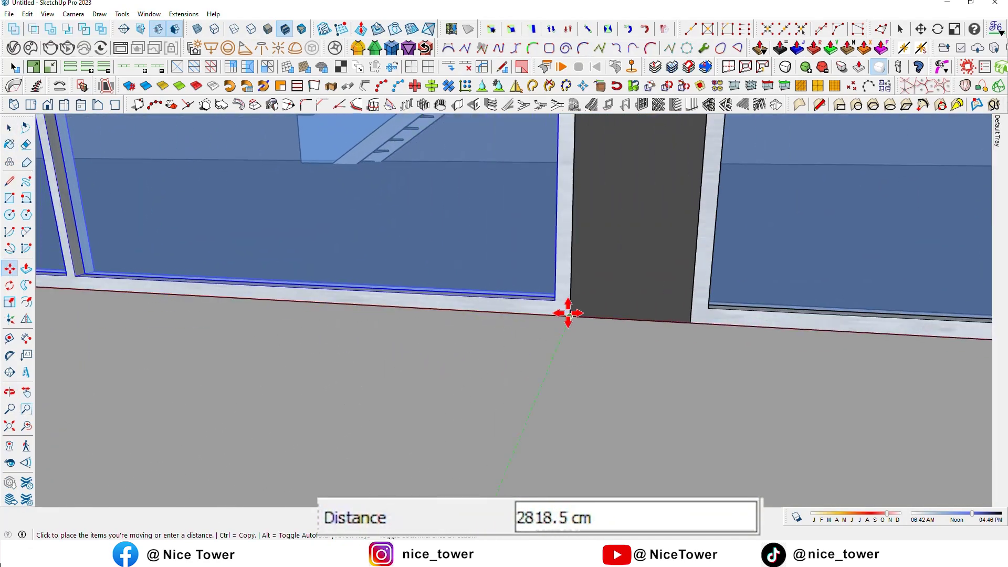
{"action": "scroll", "coordinate": [514, 333], "scroll_direction": "down", "scroll_amount": 2}
{"action": "scroll", "coordinate": [512, 338], "scroll_direction": "down", "scroll_amount": 3}
{"action": "key", "text": "space"}
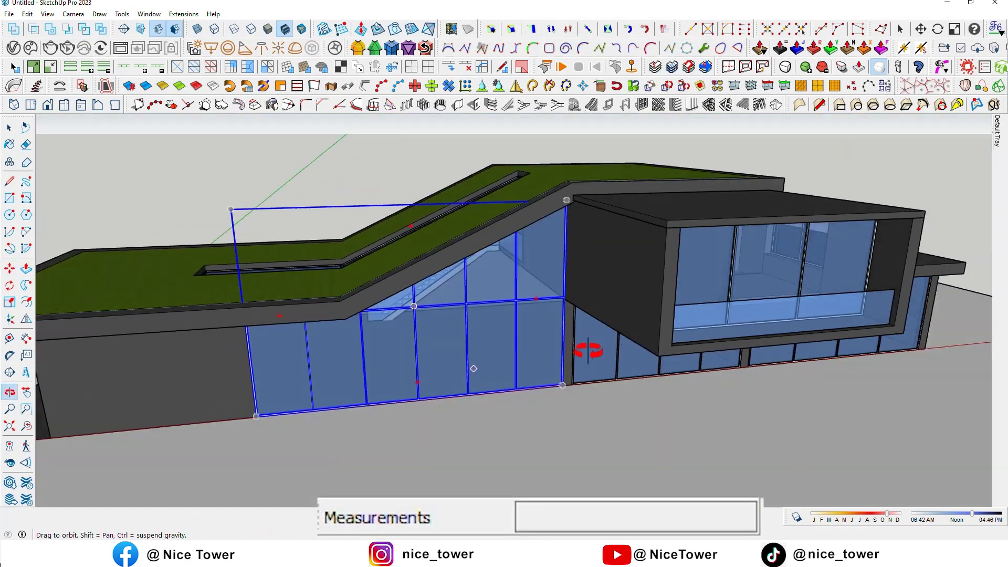
{"action": "middle_click_drag", "start_coordinate": [381, 339], "coordinate": [404, 341]}
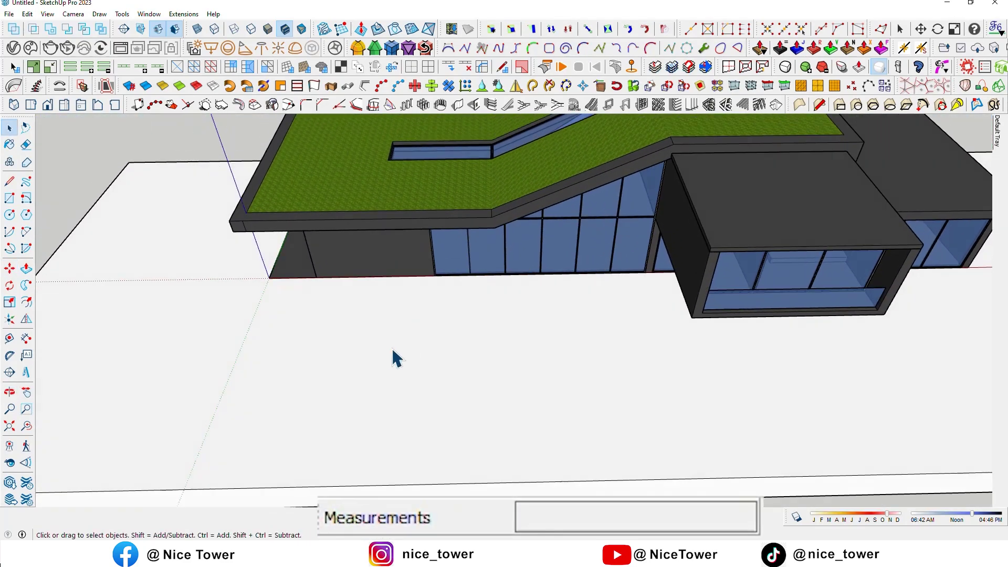
Inside the ground slab group, pull Tape Measure guide lines in from the slab edges
{"action": "double_click", "coordinate": [384, 349]}
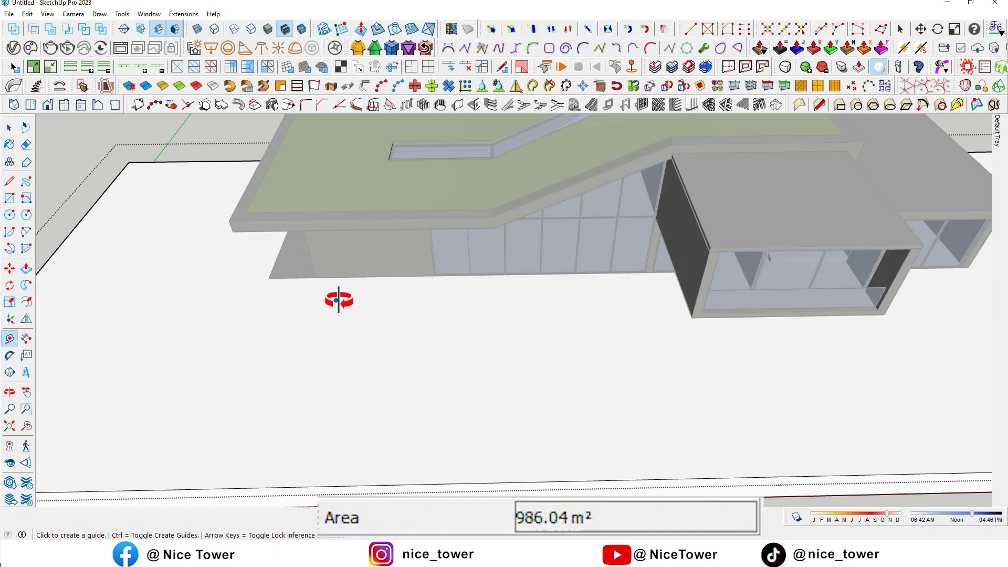
{"action": "scroll", "coordinate": [337, 277], "scroll_direction": "down", "scroll_amount": 2}
{"action": "scroll", "coordinate": [426, 352], "scroll_direction": "down", "scroll_amount": 2}
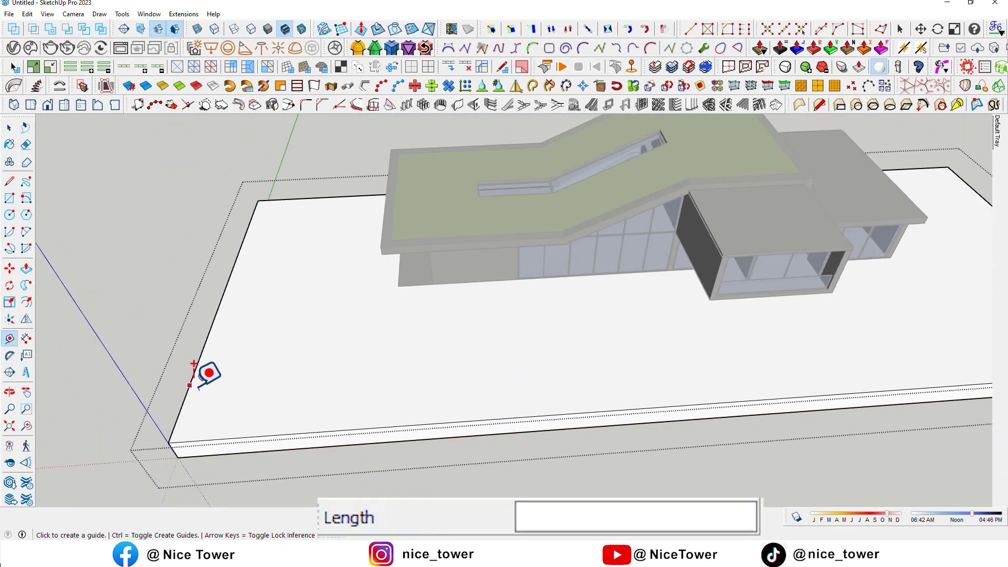
{"action": "middle_click_drag", "start_coordinate": [188, 383], "coordinate": [145, 389], "text": "shift"}
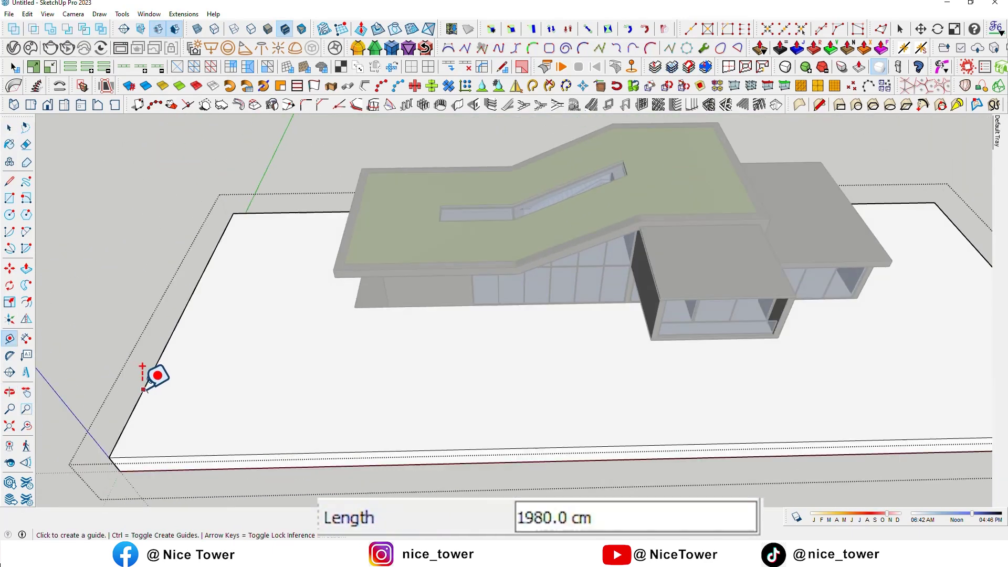
{"action": "left_click", "coordinate": [387, 296]}
{"action": "middle_click_drag", "start_coordinate": [386, 296], "coordinate": [365, 346]}
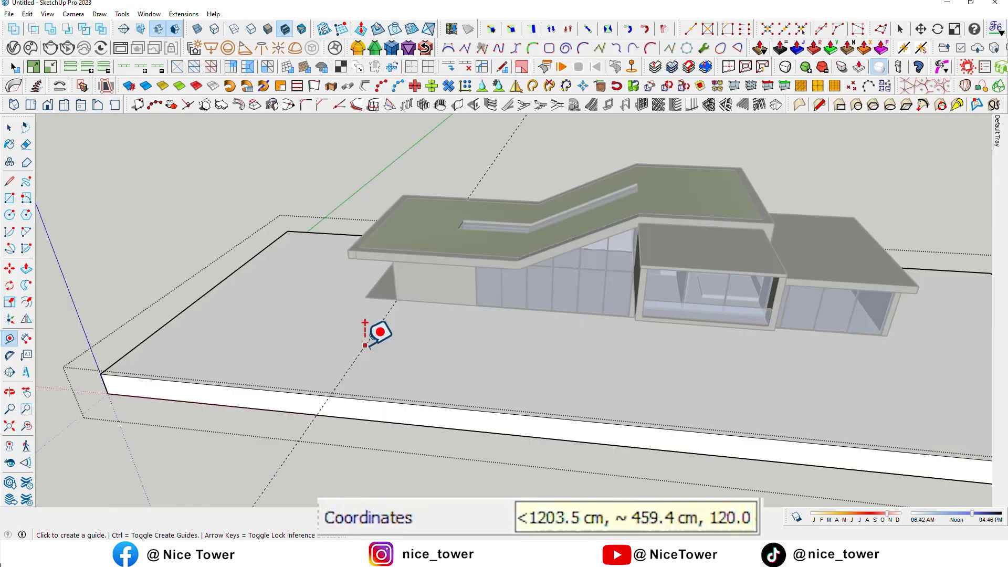
{"action": "middle_click_drag", "start_coordinate": [431, 388], "coordinate": [664, 346]}
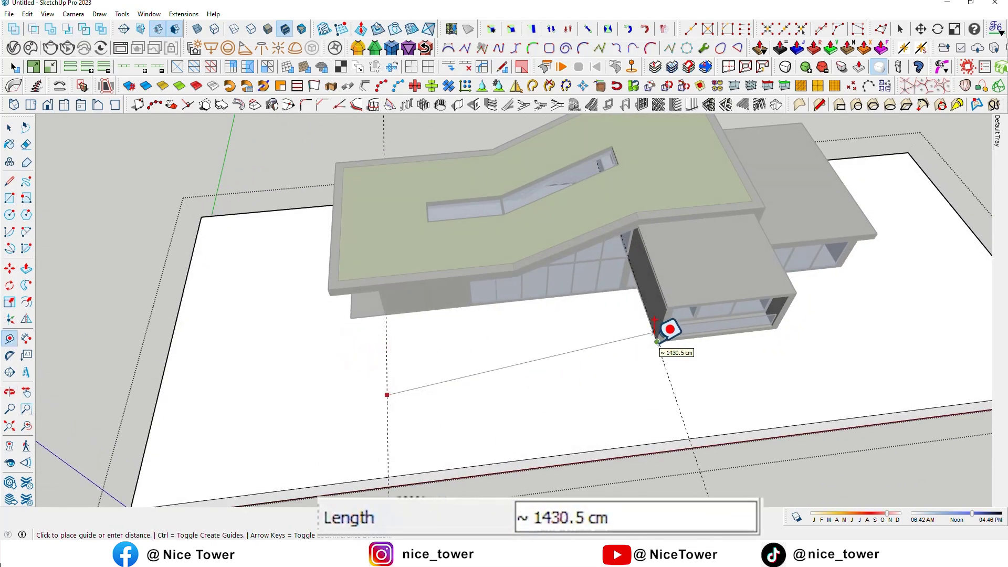
{"action": "mouse_move", "coordinate": [698, 368]}
{"action": "middle_mouse_down"}
{"action": "mouse_move", "coordinate": [574, 206]}
{"action": "mouse_move", "coordinate": [646, 247]}
{"action": "mouse_move", "coordinate": [612, 356]}
{"action": "mouse_move", "coordinate": [508, 323]}
{"action": "middle_mouse_up"}
Start the pool rectangle at a guide intersection on the slab
{"action": "scroll", "coordinate": [506, 336], "scroll_direction": "up", "scroll_amount": 3}
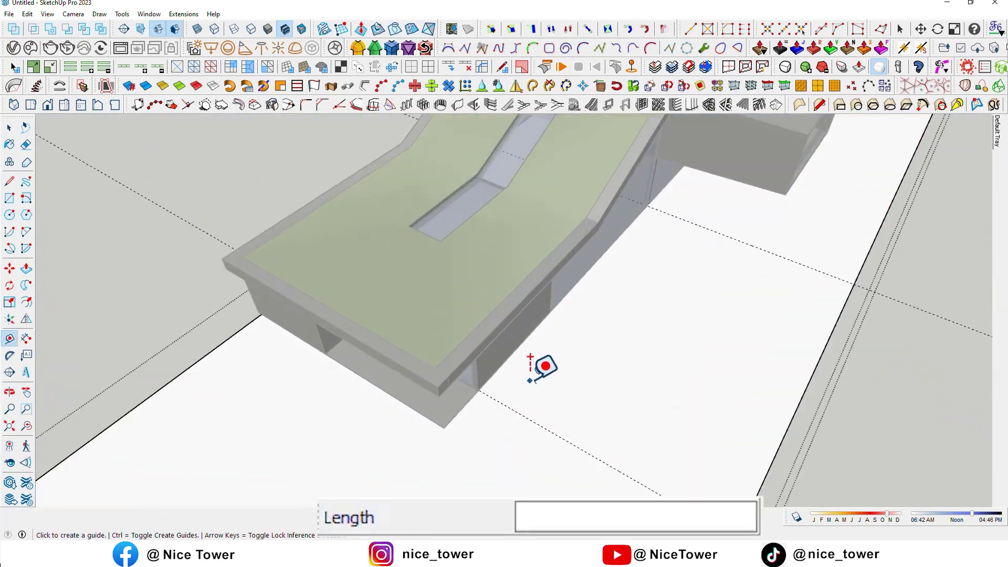
{"action": "scroll", "coordinate": [542, 365], "scroll_direction": "up", "scroll_amount": 2}
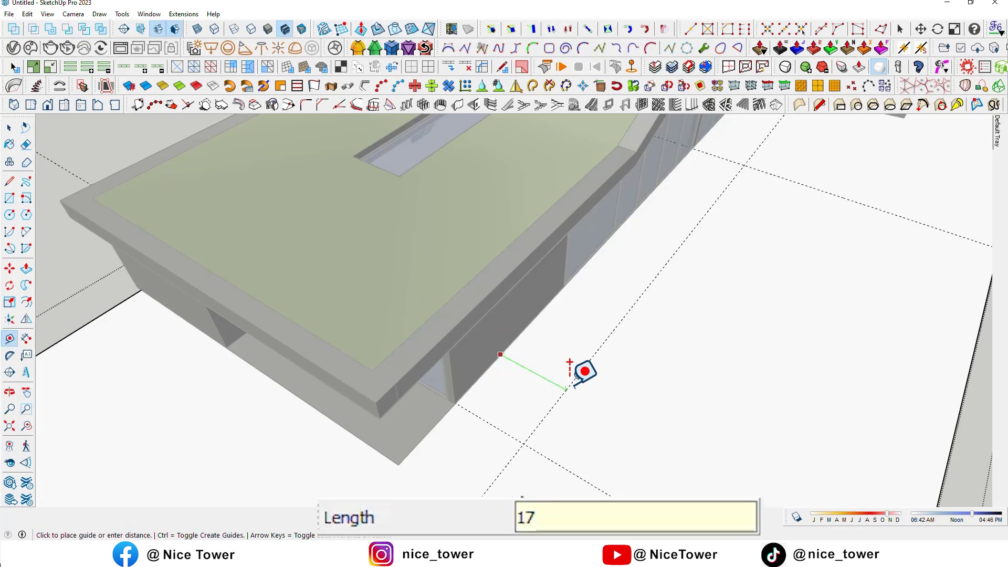
{"action": "scroll", "coordinate": [619, 378], "scroll_direction": "down", "scroll_amount": 3}
{"action": "scroll", "coordinate": [840, 397], "scroll_direction": "up", "scroll_amount": 3}
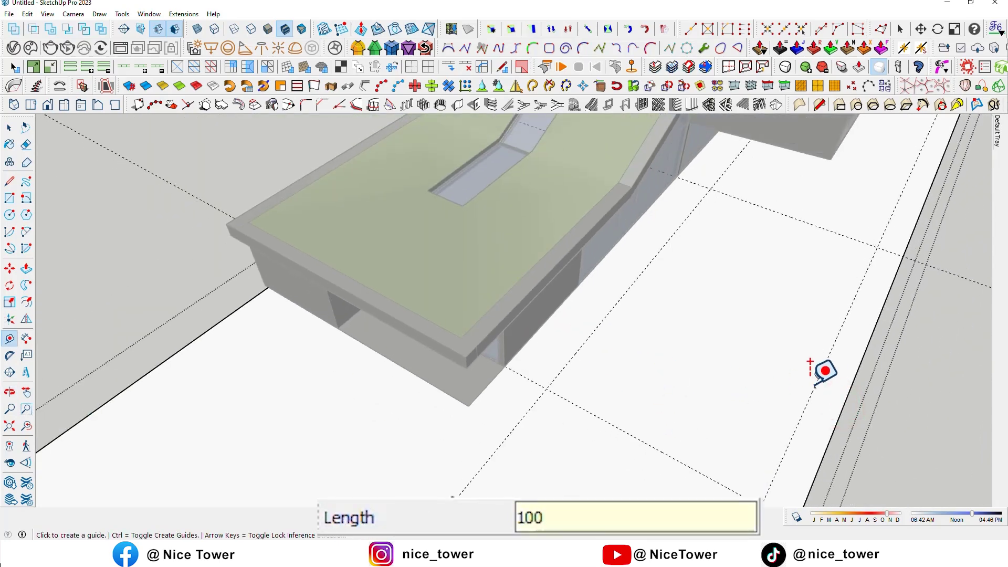
{"action": "mouse_move", "coordinate": [755, 325]}
{"action": "middle_mouse_down"}
{"action": "mouse_move", "coordinate": [461, 304]}
{"action": "mouse_move", "coordinate": [545, 338]}
{"action": "mouse_move", "coordinate": [567, 320]}
{"action": "middle_mouse_up"}
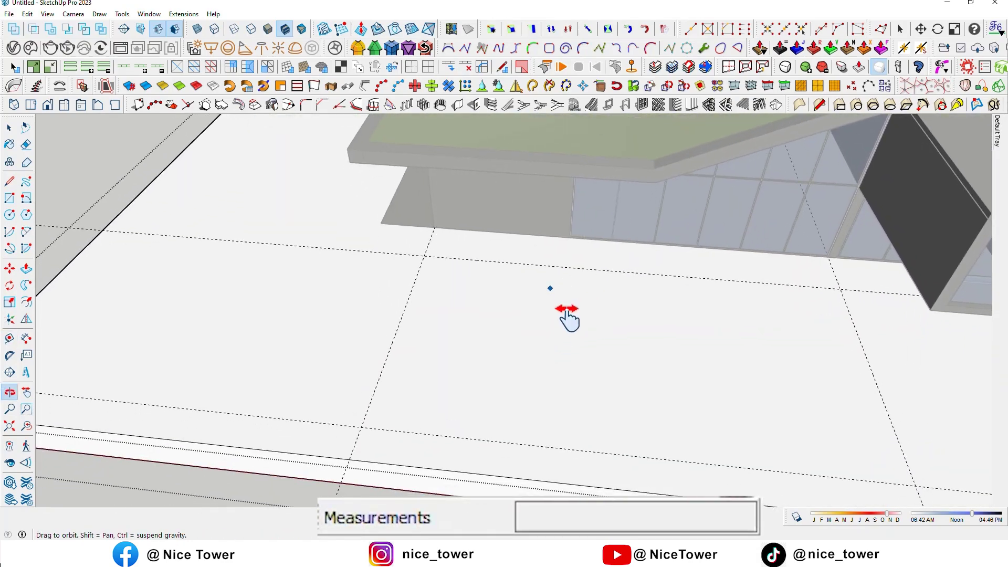
{"action": "key", "text": "r"}
{"action": "left_click", "coordinate": [266, 387]}
{"action": "middle_click_drag", "start_coordinate": [590, 371], "coordinate": [776, 329]}
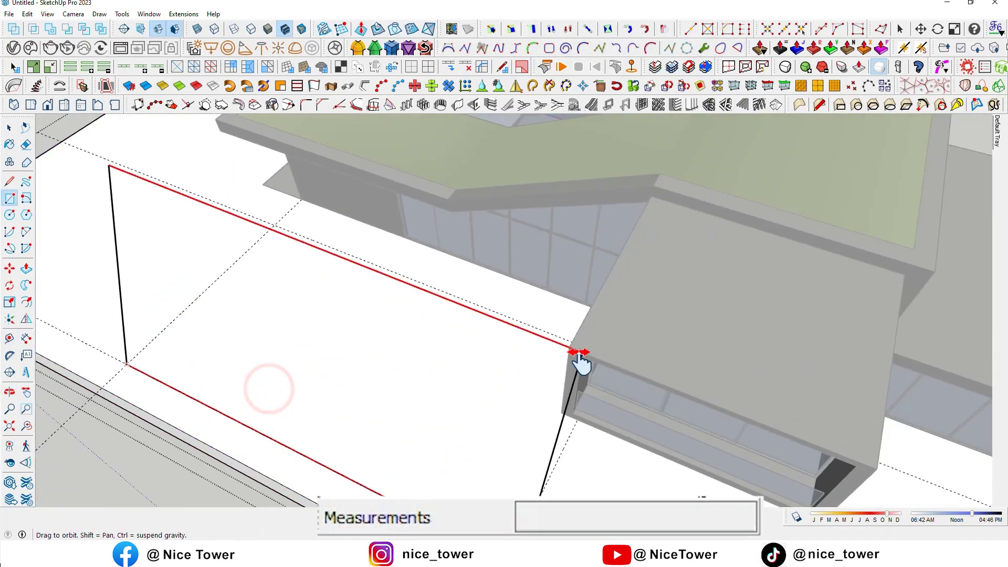
Complete the pool rectangle and push it 90 cm down into the slab
{"action": "scroll", "coordinate": [589, 319], "scroll_direction": "down", "scroll_amount": 3}
{"action": "scroll", "coordinate": [581, 350], "scroll_direction": "up", "scroll_amount": 3}
{"action": "scroll", "coordinate": [581, 349], "scroll_direction": "down", "scroll_amount": 4}
{"action": "mouse_move", "coordinate": [581, 350]}
{"action": "middle_mouse_down"}
{"action": "mouse_move", "coordinate": [590, 338]}
{"action": "mouse_move", "coordinate": [657, 345]}
{"action": "mouse_move", "coordinate": [531, 365]}
{"action": "middle_mouse_up"}
{"action": "scroll", "coordinate": [389, 378], "scroll_direction": "down", "scroll_amount": 3}
{"action": "middle_click_drag", "start_coordinate": [390, 378], "coordinate": [407, 370]}
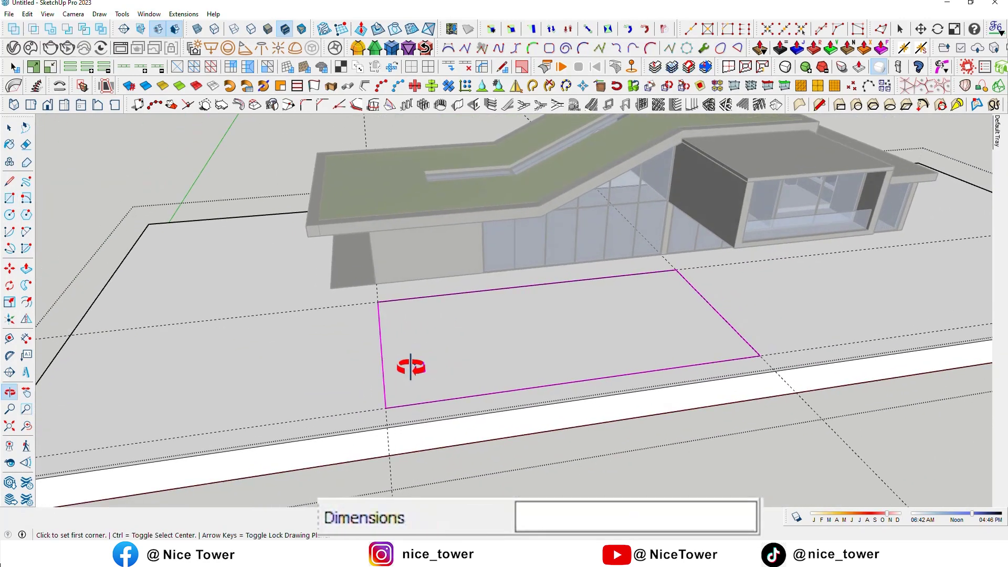
{"action": "scroll", "coordinate": [520, 415], "scroll_direction": "up", "scroll_amount": 4}
{"action": "key", "text": "p"}
{"action": "left_click", "coordinate": [502, 321]}
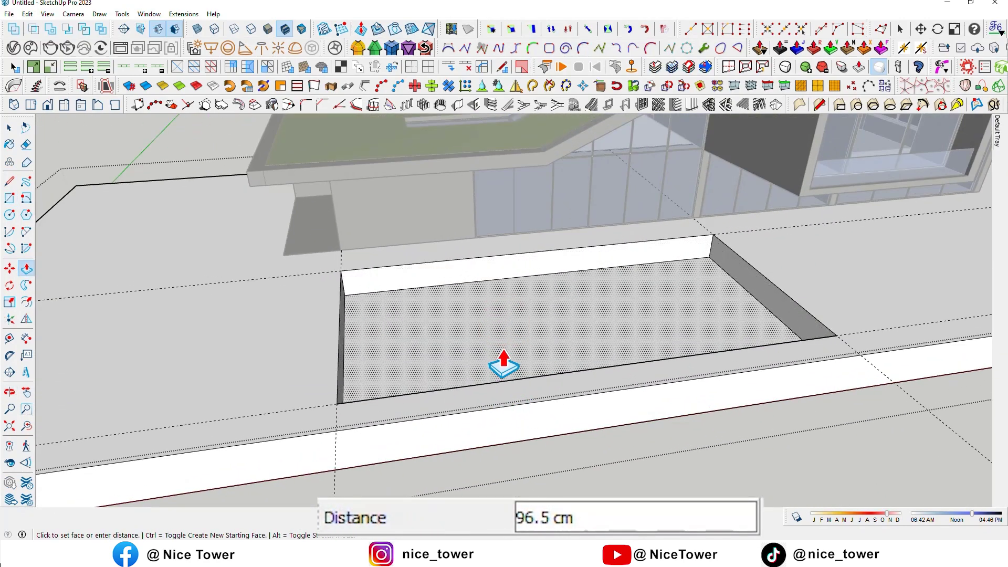
{"action": "type", "text": "90"}
{"action": "key", "text": "Return"}
Erase stray edges around the recess and exit the ground group
{"action": "scroll", "coordinate": [503, 362], "scroll_direction": "down", "scroll_amount": 3}
{"action": "middle_click_drag", "start_coordinate": [516, 337], "coordinate": [615, 322]}
{"action": "scroll", "coordinate": [488, 325], "scroll_direction": "up", "scroll_amount": 4}
{"action": "mouse_move", "coordinate": [490, 328]}
{"action": "middle_mouse_down"}
{"action": "mouse_move", "coordinate": [518, 387]}
{"action": "mouse_move", "coordinate": [394, 405]}
{"action": "middle_mouse_up"}
{"action": "key", "text": "e"}
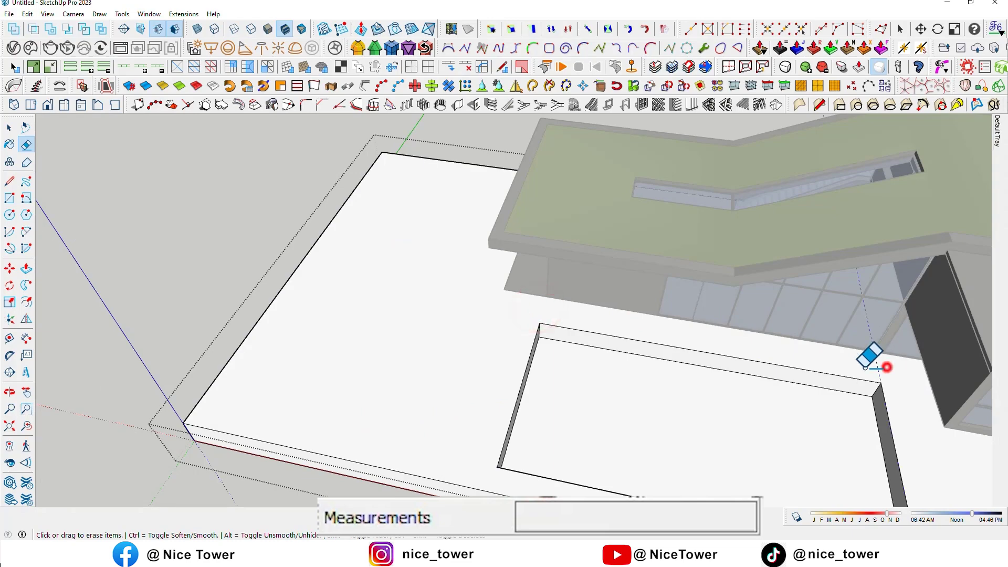
{"action": "middle_click_drag", "start_coordinate": [876, 362], "coordinate": [712, 315]}
{"action": "scroll", "coordinate": [799, 446], "scroll_direction": "down", "scroll_amount": 3}
{"action": "key", "text": "space"}
{"action": "left_click", "coordinate": [799, 459]}
Copy the pool floor face upward with Move and Ctrl inside the ground group
{"action": "scroll", "coordinate": [599, 369], "scroll_direction": "up", "scroll_amount": 3}
{"action": "mouse_move", "coordinate": [716, 427]}
{"action": "middle_mouse_down"}
{"action": "mouse_move", "coordinate": [599, 369]}
{"action": "mouse_move", "coordinate": [570, 408]}
{"action": "mouse_move", "coordinate": [525, 350]}
{"action": "mouse_move", "coordinate": [579, 345]}
{"action": "middle_mouse_up"}
{"action": "scroll", "coordinate": [588, 370], "scroll_direction": "up", "scroll_amount": 3}
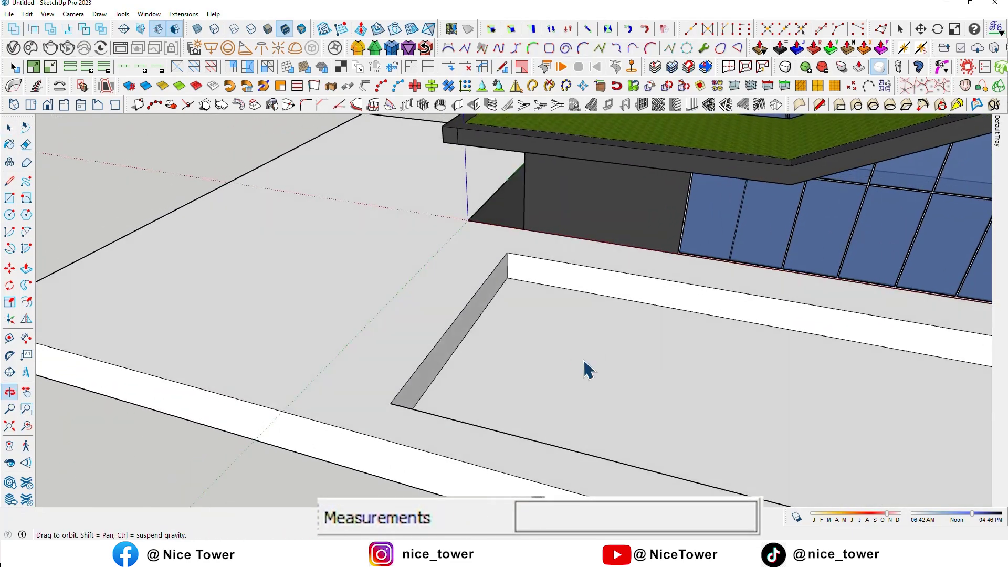
{"action": "double_click", "coordinate": [527, 350]}
{"action": "left_click", "coordinate": [528, 351]}
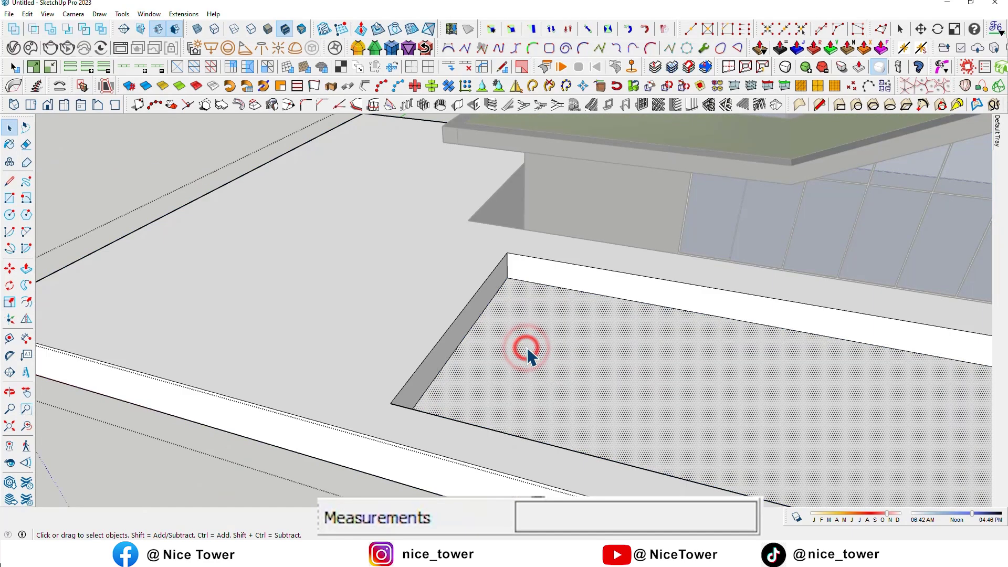
{"action": "left_click", "coordinate": [509, 280]}
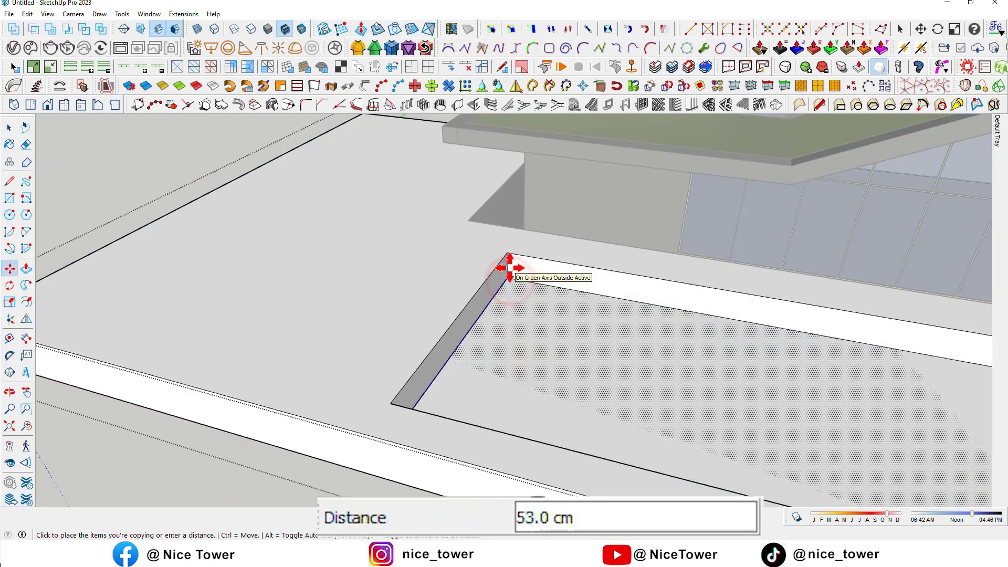
{"action": "key", "text": "ctrl"}
{"action": "scroll", "coordinate": [505, 253], "scroll_direction": "up", "scroll_amount": 2}
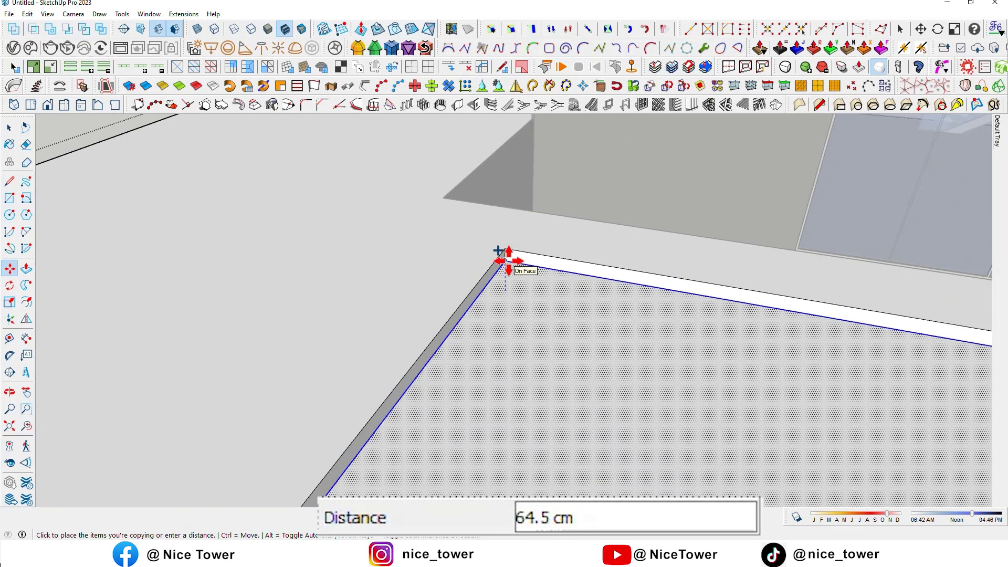
{"action": "scroll", "coordinate": [478, 323], "scroll_direction": "down", "scroll_amount": 3}
{"action": "middle_click_drag", "start_coordinate": [686, 398], "coordinate": [637, 349]}
{"action": "scroll", "coordinate": [671, 383], "scroll_direction": "down", "scroll_amount": 2}
{"action": "mouse_move", "coordinate": [671, 383]}
{"action": "middle_mouse_down"}
{"action": "mouse_move", "coordinate": [653, 391]}
{"action": "mouse_move", "coordinate": [667, 384]}
{"action": "middle_mouse_up"}
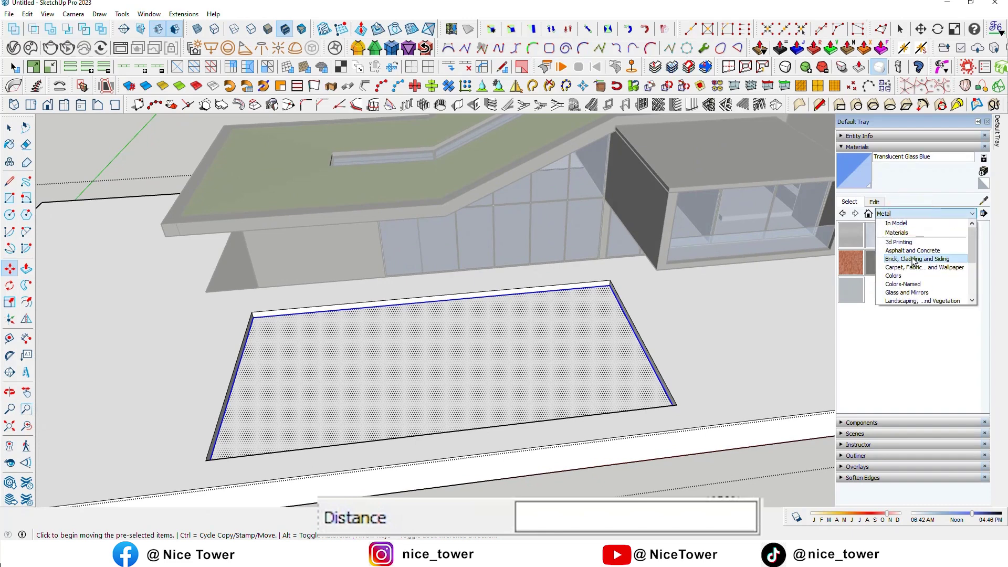
Paint the pool surface with Translucent Glass Tinted from Glass and Mirrors
{"action": "left_click", "coordinate": [907, 292]}
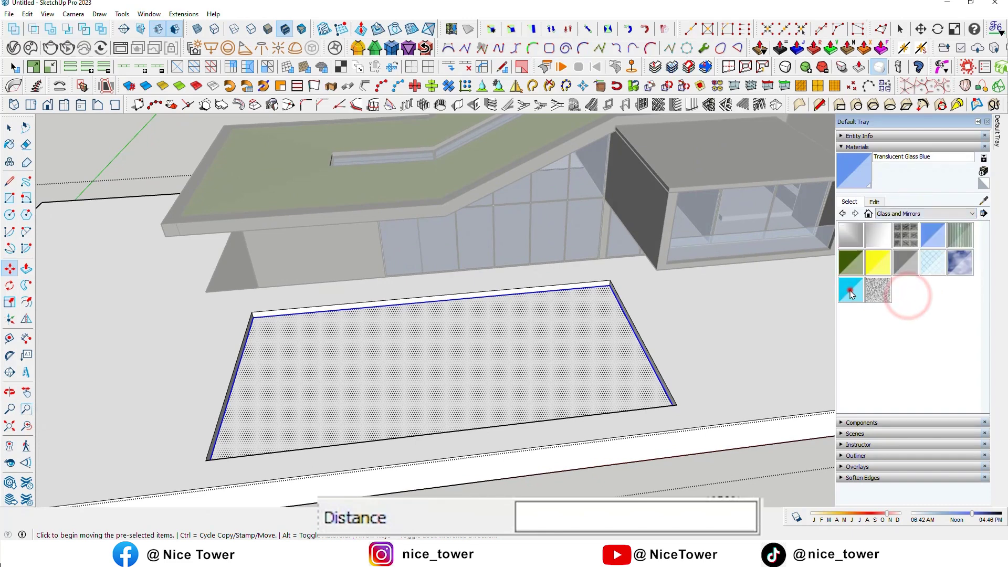
{"action": "left_click", "coordinate": [852, 294]}
{"action": "left_click", "coordinate": [420, 374]}
{"action": "mouse_move", "coordinate": [364, 355]}
{"action": "middle_mouse_down"}
{"action": "mouse_move", "coordinate": [140, 443]}
{"action": "mouse_move", "coordinate": [360, 393]}
{"action": "mouse_move", "coordinate": [399, 368]}
{"action": "middle_mouse_up"}
Cover the ground slab with the gravel material from Landscaping
{"action": "key", "text": "b"}
{"action": "left_click", "coordinate": [910, 213]}
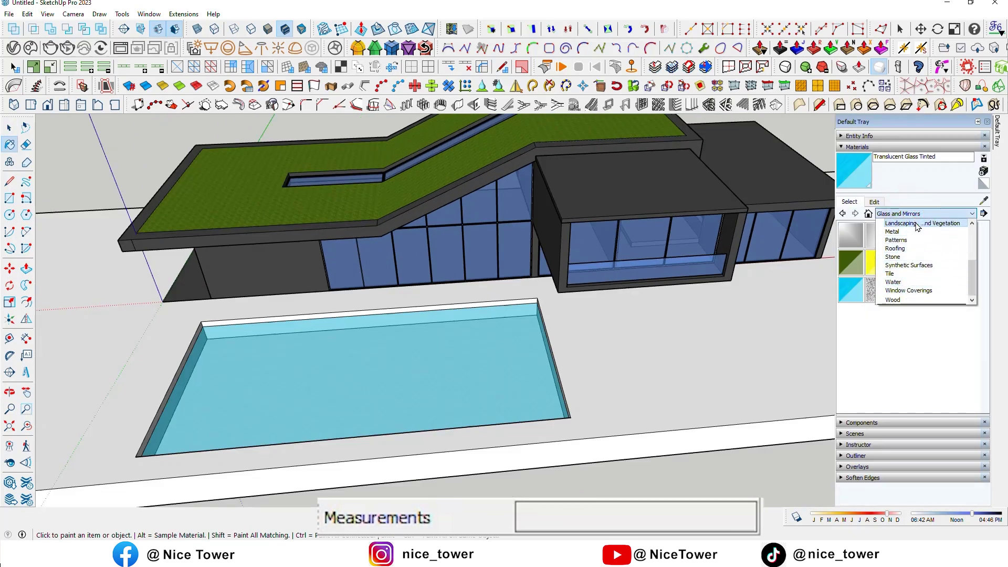
{"action": "left_click", "coordinate": [917, 225]}
{"action": "left_click", "coordinate": [934, 316]}
{"action": "left_click", "coordinate": [712, 371]}
{"action": "mouse_move", "coordinate": [716, 376]}
{"action": "middle_mouse_down"}
{"action": "mouse_move", "coordinate": [743, 376]}
{"action": "mouse_move", "coordinate": [829, 337]}
{"action": "mouse_move", "coordinate": [710, 341]}
{"action": "mouse_move", "coordinate": [664, 405]}
{"action": "mouse_move", "coordinate": [754, 405]}
{"action": "middle_mouse_up"}
{"action": "scroll", "coordinate": [466, 271], "scroll_direction": "up", "scroll_amount": 8}
{"action": "mouse_move", "coordinate": [466, 271]}
{"action": "middle_mouse_down"}
{"action": "mouse_move", "coordinate": [382, 237]}
{"action": "mouse_move", "coordinate": [322, 245]}
{"action": "middle_mouse_up"}
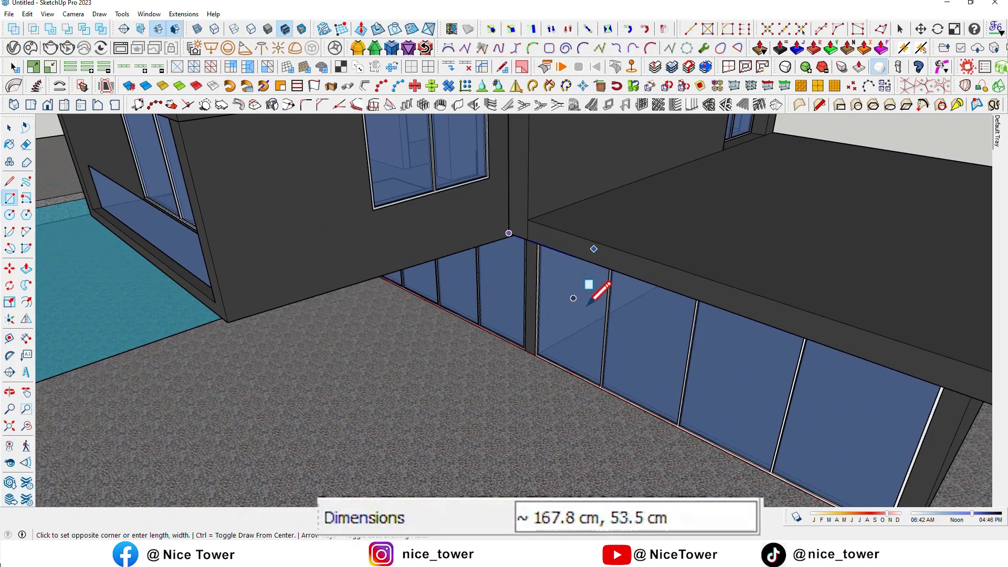
Complete a rectangle on the ground beside the glass wall
{"action": "scroll", "coordinate": [910, 399], "scroll_direction": "down", "scroll_amount": 10}
{"action": "middle_click_drag", "start_coordinate": [525, 435], "coordinate": [609, 481]}
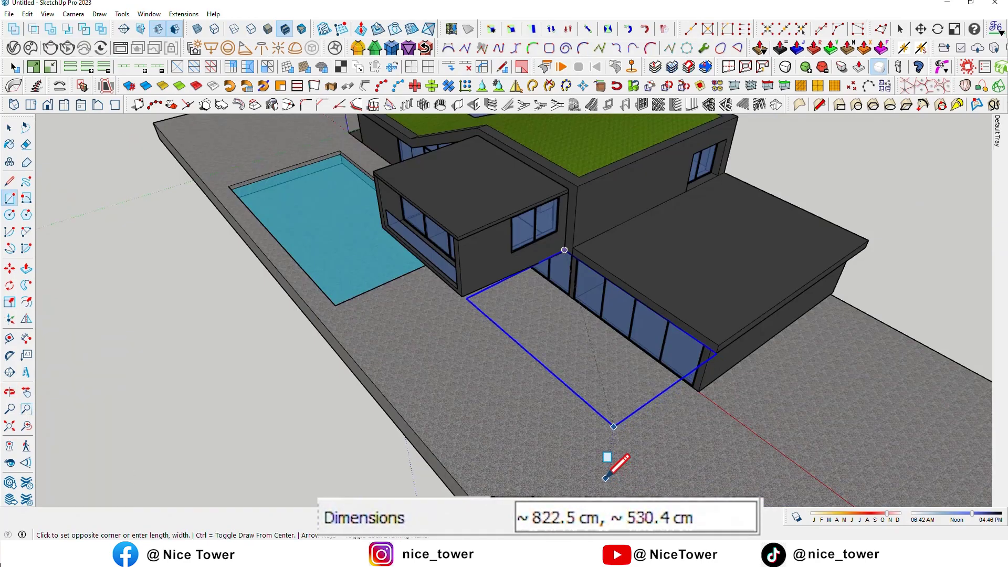
{"action": "left_click", "coordinate": [607, 479]}
{"action": "scroll", "coordinate": [569, 292], "scroll_direction": "up", "scroll_amount": 5}
{"action": "scroll", "coordinate": [444, 205], "scroll_direction": "up", "scroll_amount": 3}
{"action": "middle_click_drag", "start_coordinate": [443, 205], "coordinate": [619, 241]}
Move the new rectangular face up to the adjacent flat roof's level
{"action": "key", "text": "space"}
{"action": "left_click", "coordinate": [643, 262]}
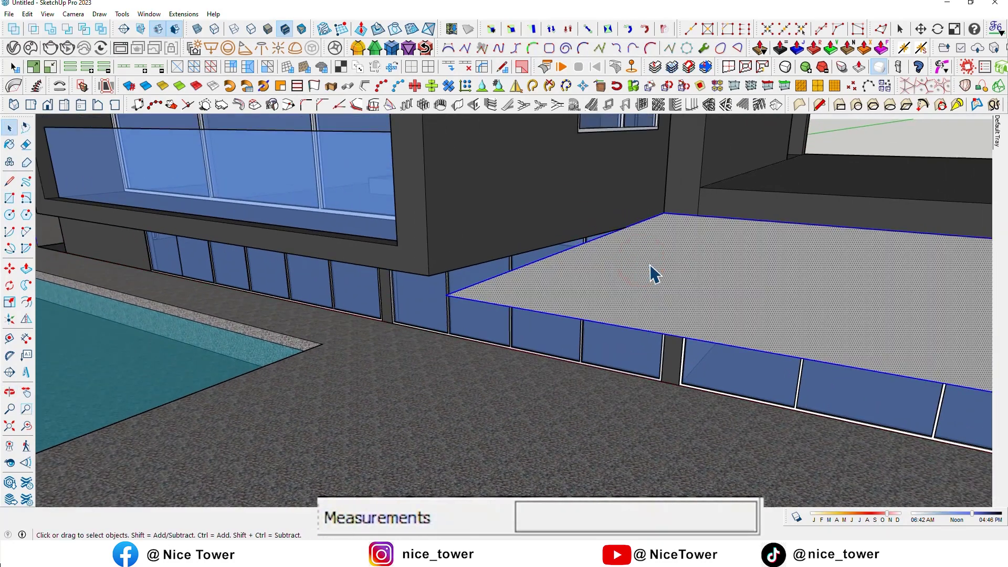
{"action": "key", "text": "m"}
{"action": "scroll", "coordinate": [674, 211], "scroll_direction": "up", "scroll_amount": 2}
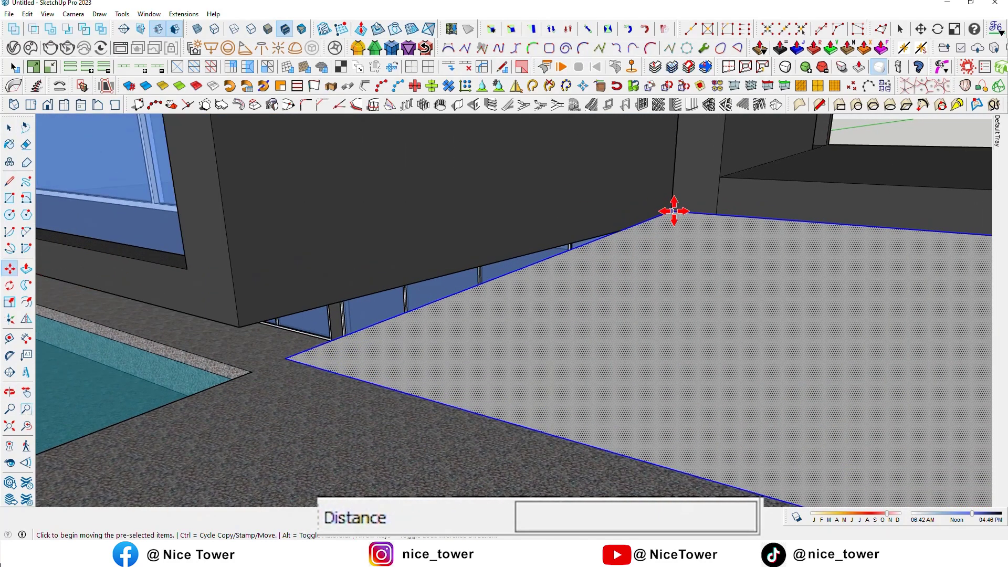
{"action": "left_click", "coordinate": [673, 210]}
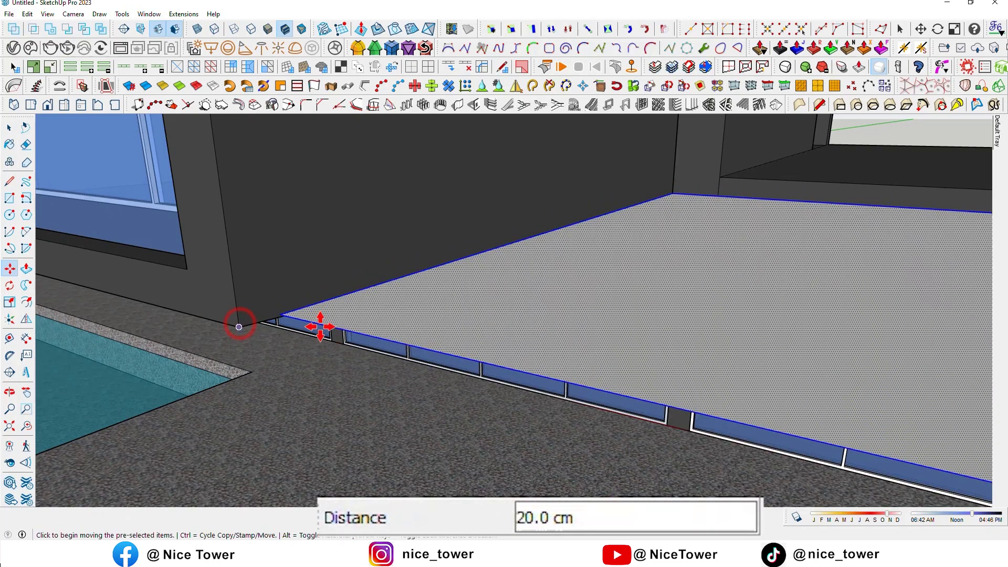
{"action": "scroll", "coordinate": [320, 326], "scroll_direction": "down", "scroll_amount": 4}
{"action": "middle_click_drag", "start_coordinate": [680, 340], "coordinate": [525, 292]}
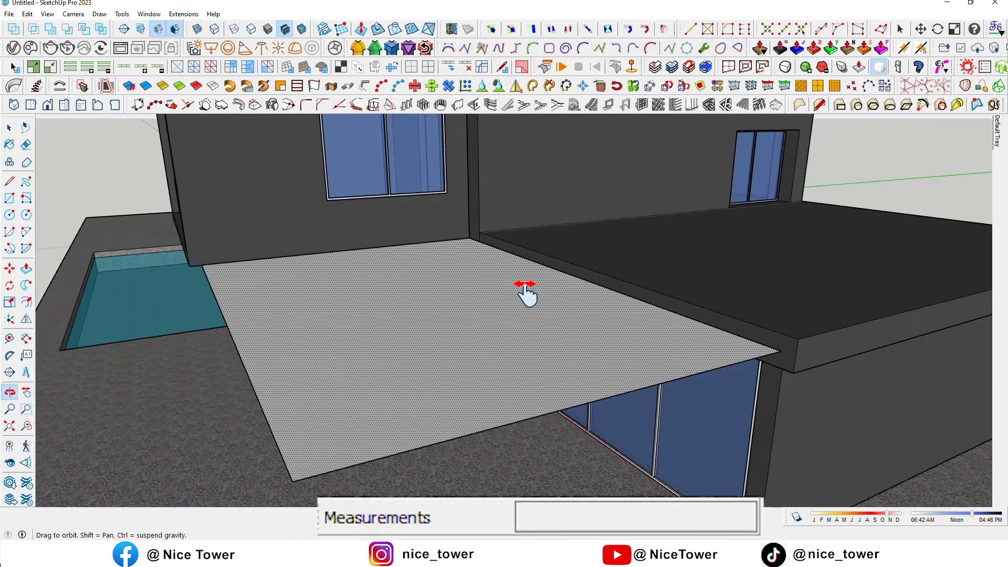
{"action": "left_click", "coordinate": [696, 104]}
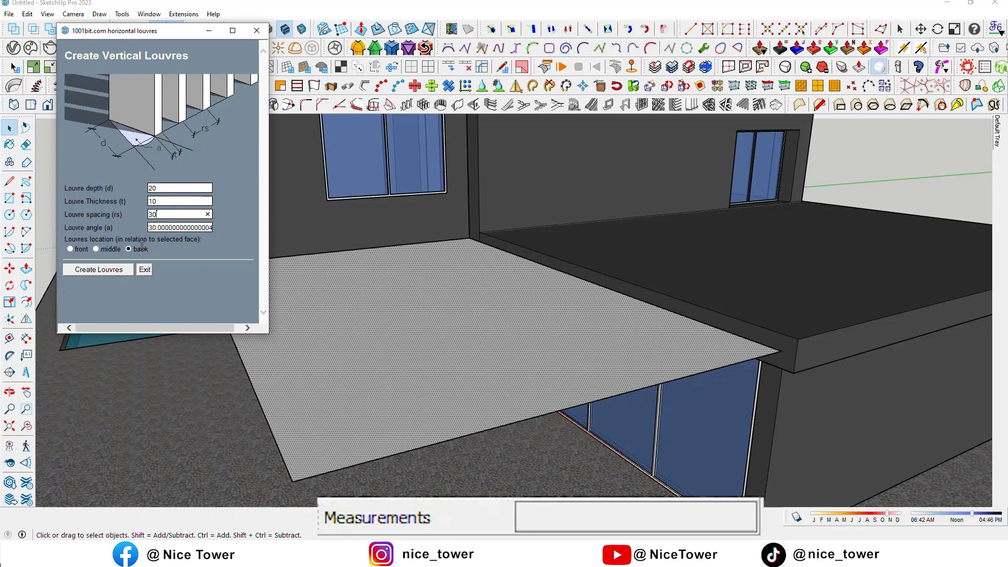
Create white louvres with depth 20, thickness 10, spacing 30 and angle 0
{"action": "type", "text": "0"}
{"action": "left_click", "coordinate": [99, 270]}
{"action": "mouse_move", "coordinate": [112, 310]}
{"action": "middle_mouse_down"}
{"action": "mouse_move", "coordinate": [426, 306]}
{"action": "mouse_move", "coordinate": [236, 396]}
{"action": "mouse_move", "coordinate": [511, 279]}
{"action": "mouse_move", "coordinate": [378, 353]}
{"action": "middle_mouse_up"}
{"action": "scroll", "coordinate": [236, 396], "scroll_direction": "up", "scroll_amount": 3}
{"action": "scroll", "coordinate": [344, 389], "scroll_direction": "up", "scroll_amount": 4}
{"action": "mouse_move", "coordinate": [344, 389]}
{"action": "middle_mouse_down"}
{"action": "mouse_move", "coordinate": [427, 345]}
{"action": "mouse_move", "coordinate": [383, 347]}
{"action": "middle_mouse_up"}
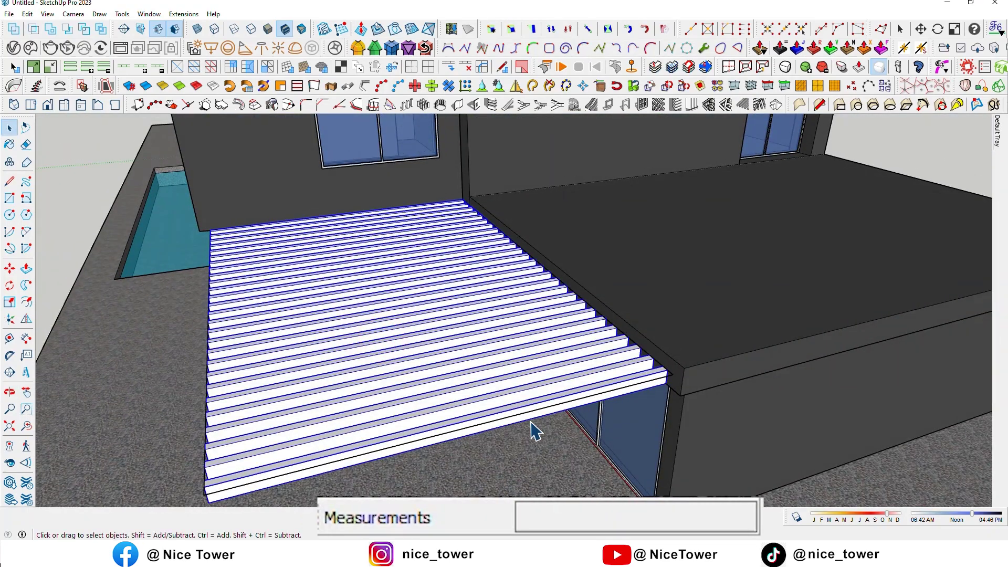
Move the louvre group into place against the house wall
{"action": "left_click", "coordinate": [462, 201]}
{"action": "middle_click_drag", "start_coordinate": [477, 180], "coordinate": [331, 138]}
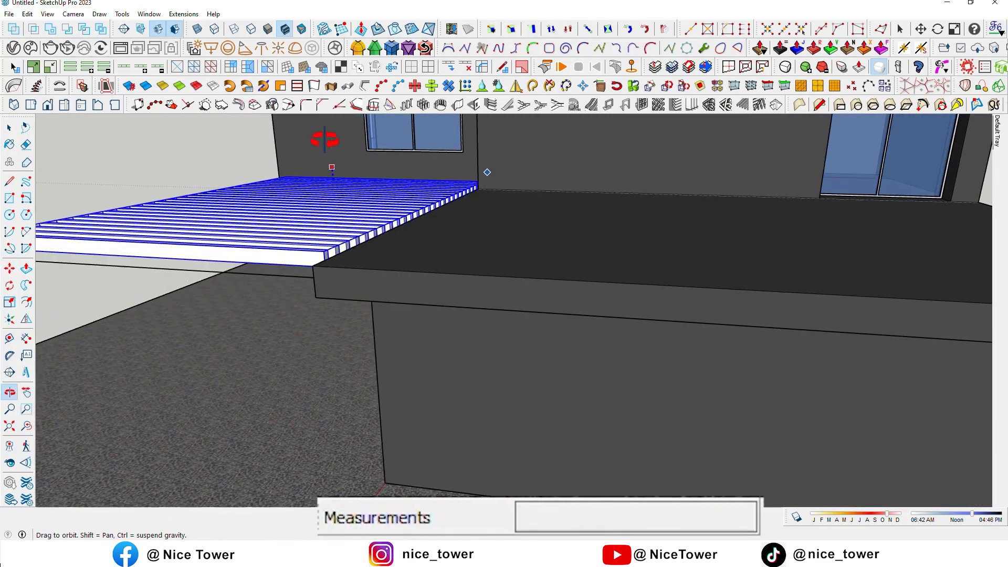
{"action": "left_click", "coordinate": [414, 162]}
{"action": "mouse_move", "coordinate": [415, 162]}
{"action": "middle_mouse_down"}
{"action": "mouse_move", "coordinate": [344, 277]}
{"action": "mouse_move", "coordinate": [461, 226]}
{"action": "mouse_move", "coordinate": [446, 239]}
{"action": "middle_mouse_up"}
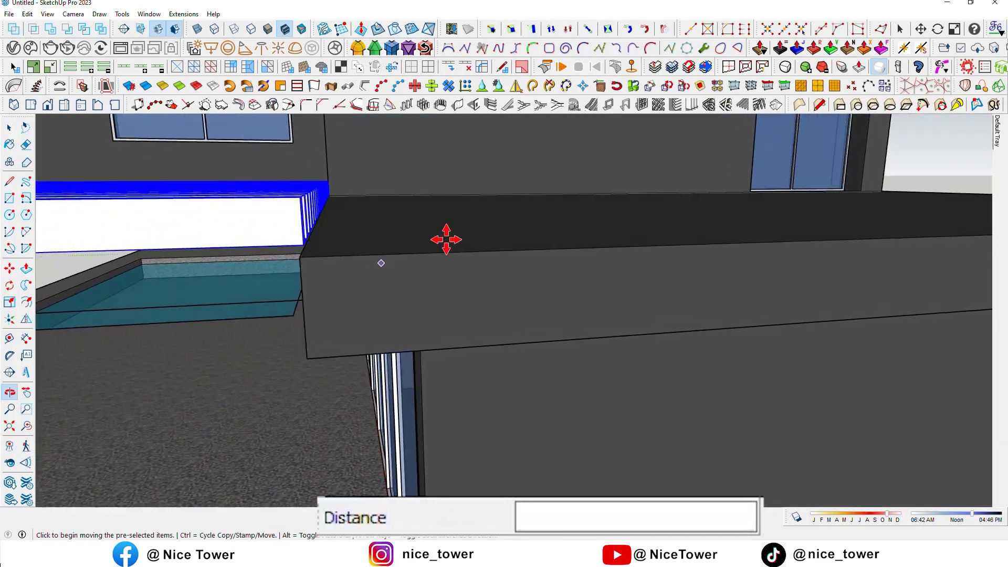
{"action": "left_click", "coordinate": [342, 262]}
{"action": "left_click", "coordinate": [392, 278]}
{"action": "scroll", "coordinate": [413, 311], "scroll_direction": "down", "scroll_amount": 5}
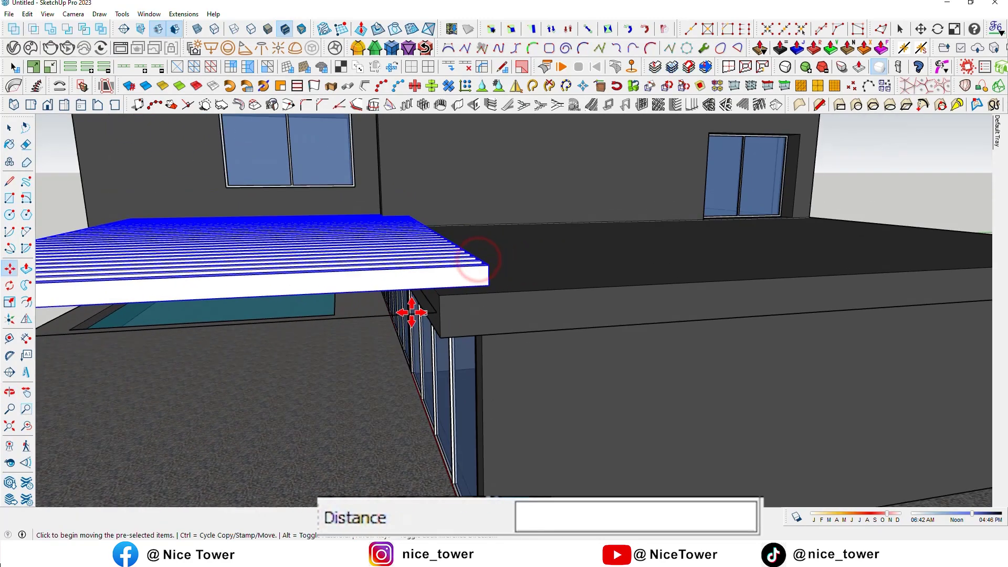
{"action": "middle_click_drag", "start_coordinate": [413, 311], "coordinate": [622, 354]}
{"action": "key", "text": "space"}
Rotate the beam about 90 degrees for use under the louvres
{"action": "double_click", "coordinate": [612, 337]}
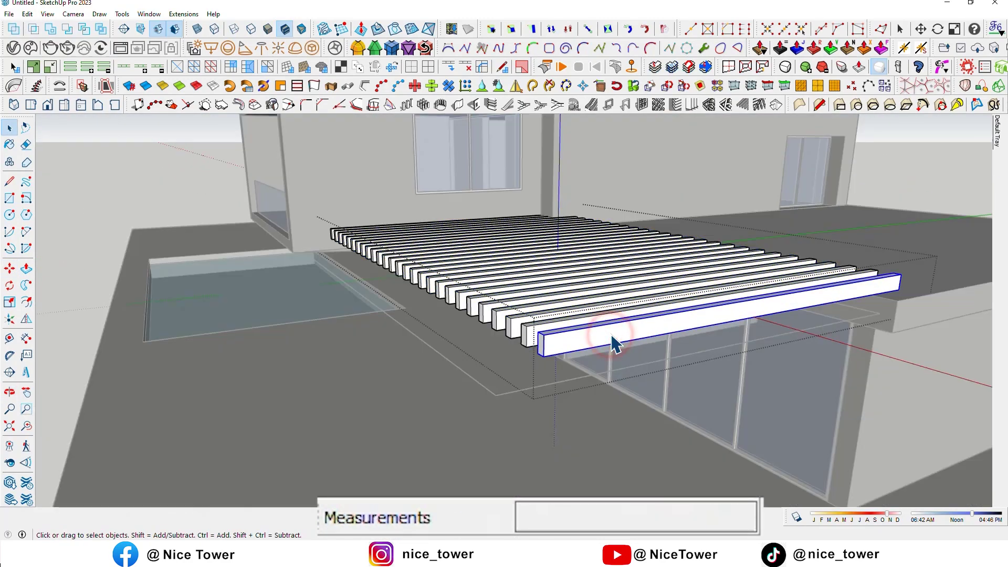
{"action": "left_click", "coordinate": [415, 393]}
{"action": "scroll", "coordinate": [361, 378], "scroll_direction": "down", "scroll_amount": 3}
{"action": "scroll", "coordinate": [344, 304], "scroll_direction": "up", "scroll_amount": 5}
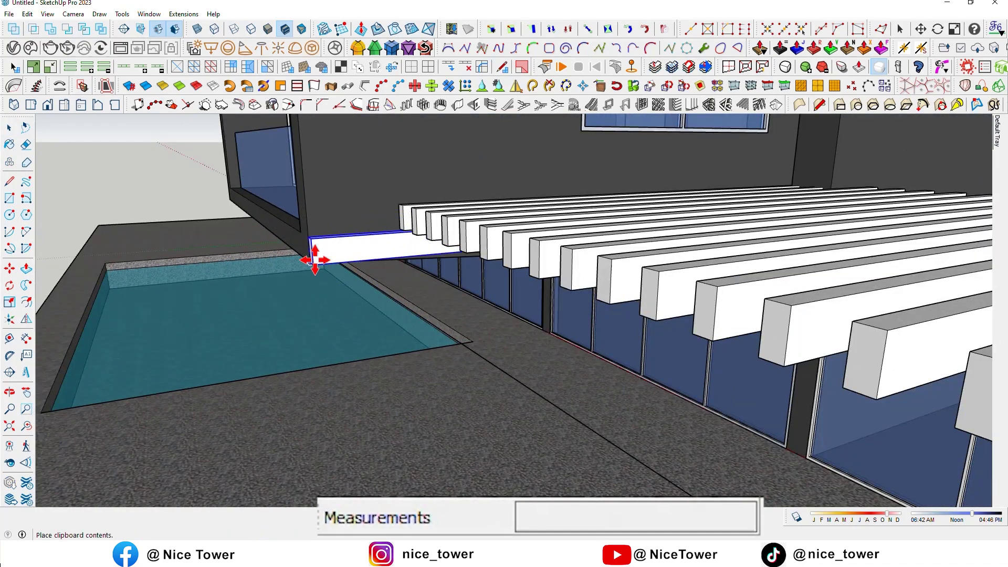
{"action": "middle_click_drag", "start_coordinate": [281, 273], "coordinate": [337, 303]}
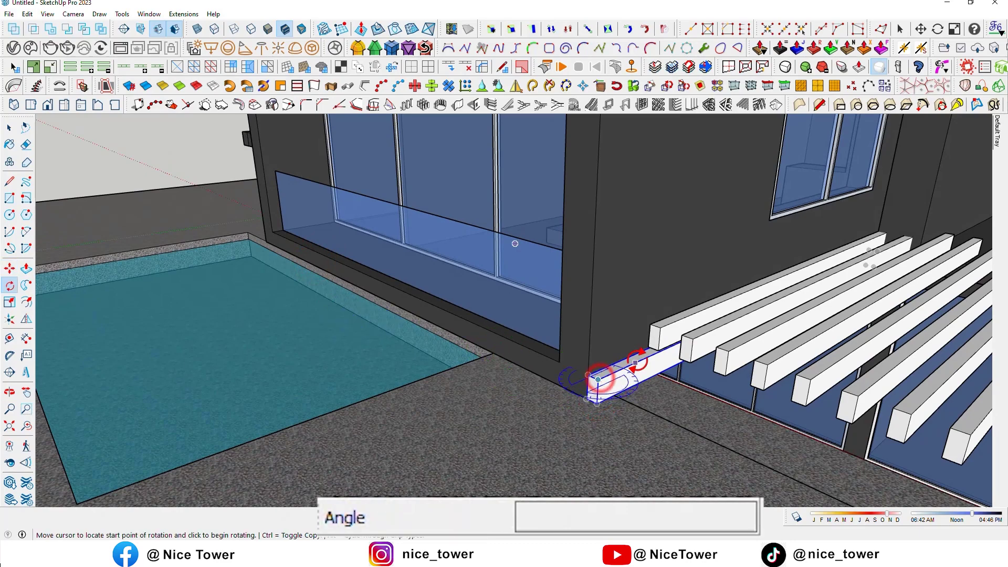
{"action": "left_click", "coordinate": [657, 383]}
{"action": "left_click", "coordinate": [666, 411]}
{"action": "scroll", "coordinate": [663, 414], "scroll_direction": "down", "scroll_amount": 1}
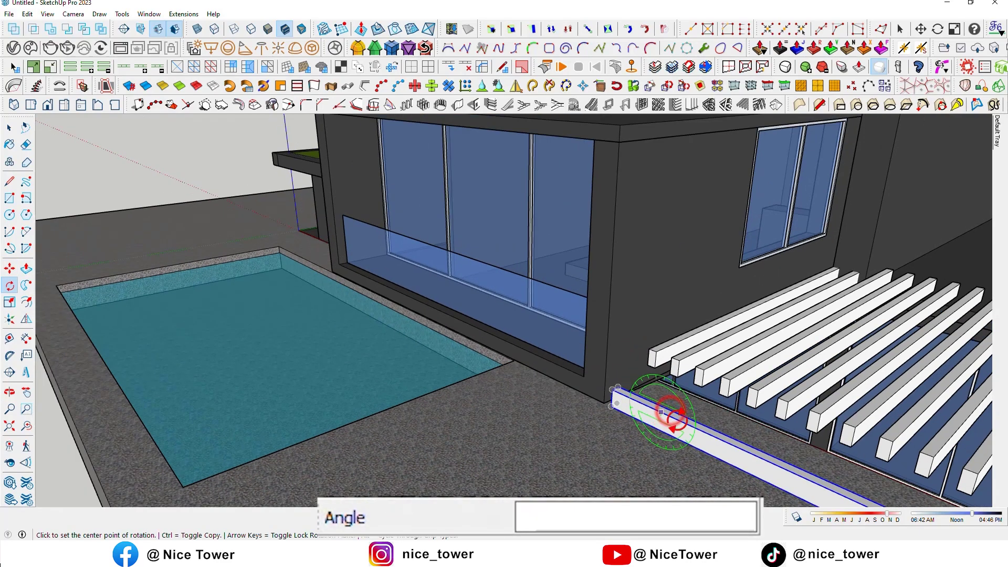
{"action": "scroll", "coordinate": [663, 414], "scroll_direction": "down", "scroll_amount": 2}
{"action": "scroll", "coordinate": [450, 372], "scroll_direction": "up", "scroll_amount": 6}
{"action": "middle_click_drag", "start_coordinate": [450, 371], "coordinate": [450, 383]}
Move the beam under the louvres' outer edge
{"action": "key", "text": "m"}
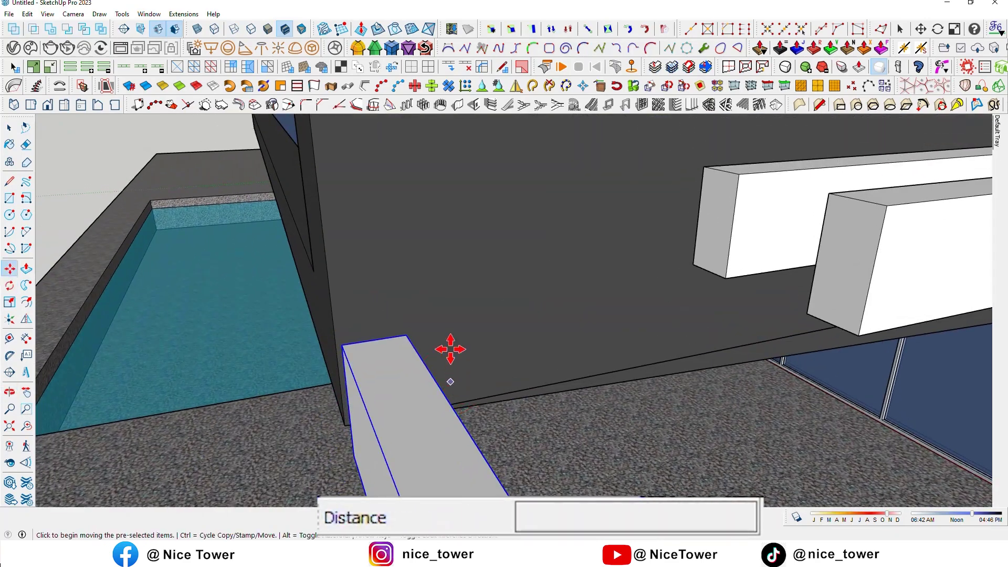
{"action": "left_click", "coordinate": [408, 338]}
{"action": "mouse_move", "coordinate": [408, 337]}
{"action": "middle_mouse_down"}
{"action": "mouse_move", "coordinate": [601, 263]}
{"action": "mouse_move", "coordinate": [693, 266]}
{"action": "mouse_move", "coordinate": [740, 240]}
{"action": "mouse_move", "coordinate": [653, 266]}
{"action": "middle_mouse_up"}
{"action": "left_click", "coordinate": [759, 315]}
{"action": "mouse_move", "coordinate": [759, 315]}
{"action": "middle_mouse_down"}
{"action": "mouse_move", "coordinate": [793, 382]}
{"action": "mouse_move", "coordinate": [843, 387]}
{"action": "mouse_move", "coordinate": [540, 331]}
{"action": "mouse_move", "coordinate": [587, 297]}
{"action": "mouse_move", "coordinate": [507, 291]}
{"action": "mouse_move", "coordinate": [567, 196]}
{"action": "mouse_move", "coordinate": [570, 231]}
{"action": "mouse_move", "coordinate": [608, 250]}
{"action": "mouse_move", "coordinate": [525, 252]}
{"action": "middle_mouse_up"}
{"action": "scroll", "coordinate": [512, 254], "scroll_direction": "up", "scroll_amount": 1}
Scale the beam to span the louvres and give them a weathered grey wood finish
{"action": "key", "text": "s"}
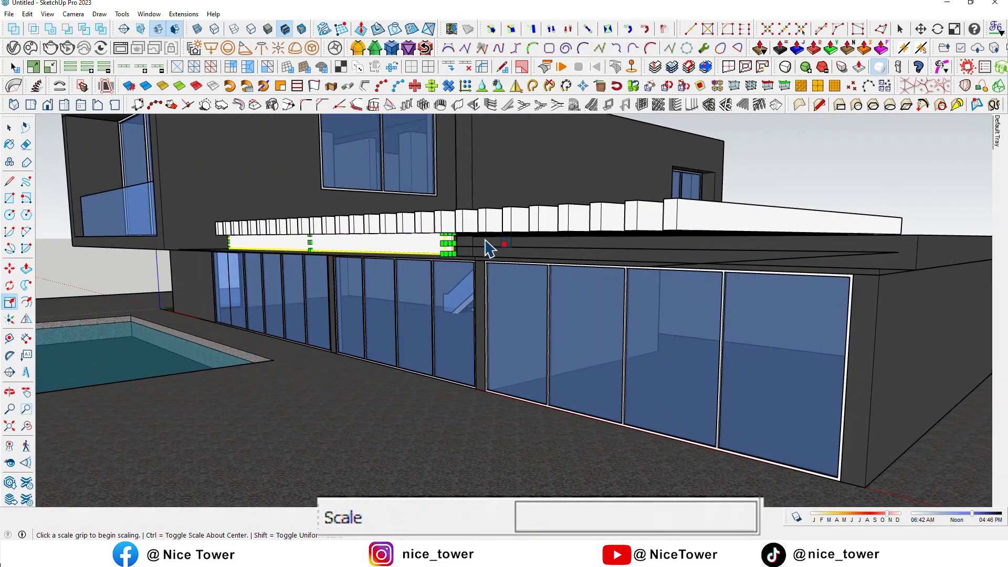
{"action": "left_click", "coordinate": [451, 243]}
{"action": "middle_click_drag", "start_coordinate": [715, 243], "coordinate": [642, 400]}
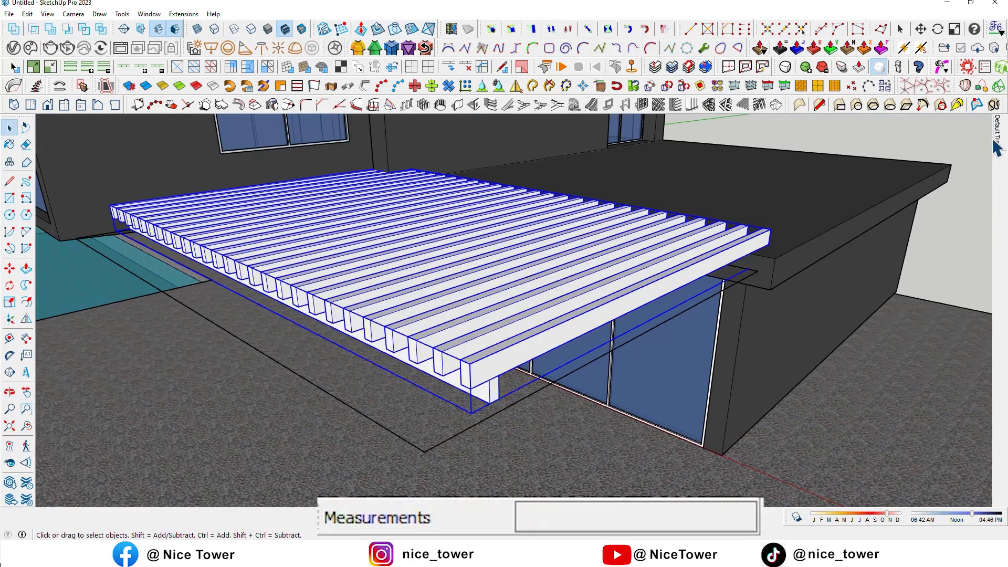
{"action": "scroll", "coordinate": [927, 310], "scroll_direction": "down", "scroll_amount": 1}
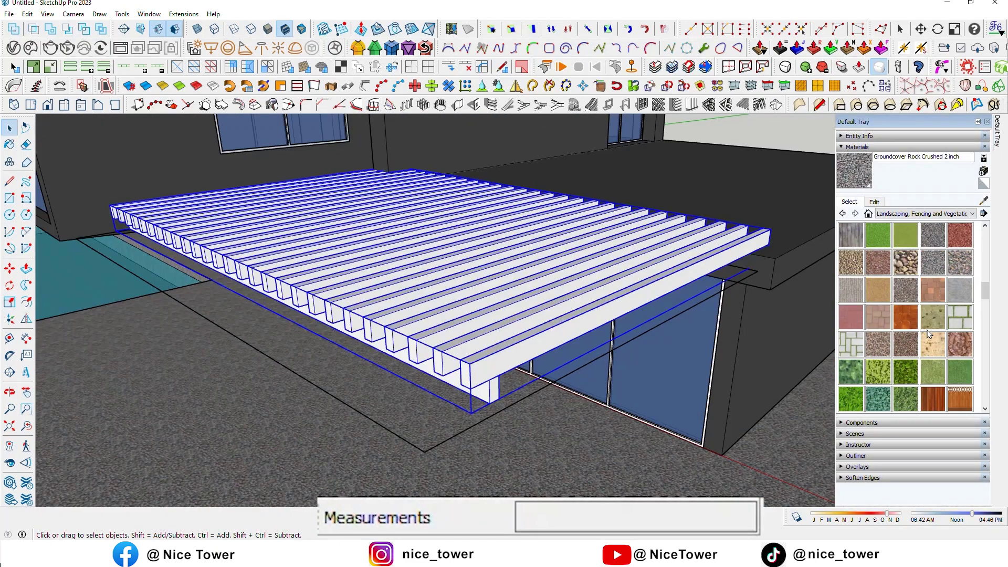
{"action": "left_click", "coordinate": [853, 269]}
{"action": "mouse_move", "coordinate": [539, 258]}
{"action": "middle_mouse_down"}
{"action": "mouse_move", "coordinate": [500, 251]}
{"action": "mouse_move", "coordinate": [422, 286]}
{"action": "mouse_move", "coordinate": [407, 352]}
{"action": "mouse_move", "coordinate": [689, 243]}
{"action": "middle_mouse_up"}
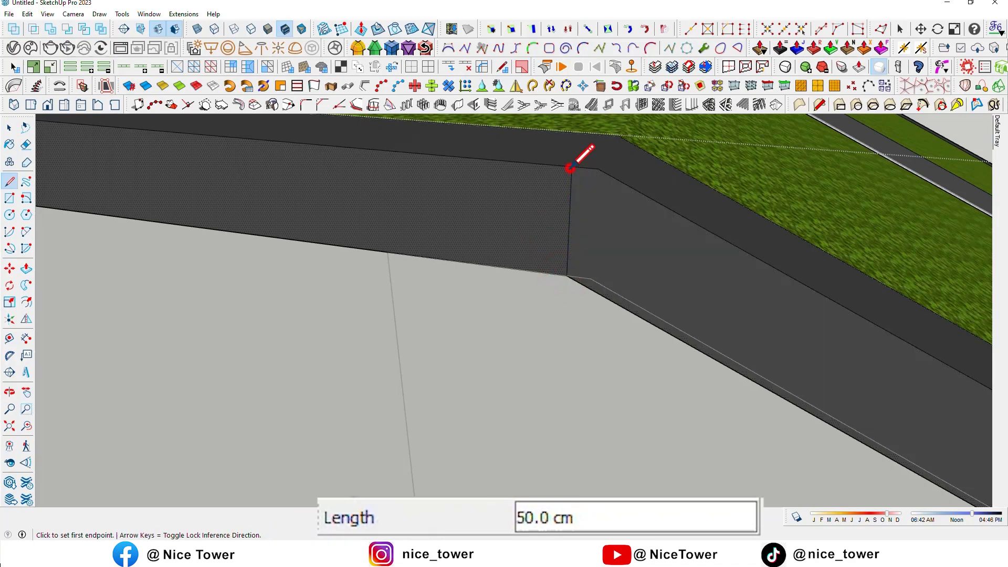
Copy the wall face with Move and Ctrl
{"action": "key", "text": "m"}
{"action": "left_click", "coordinate": [570, 223]}
{"action": "key", "text": "ctrl"}
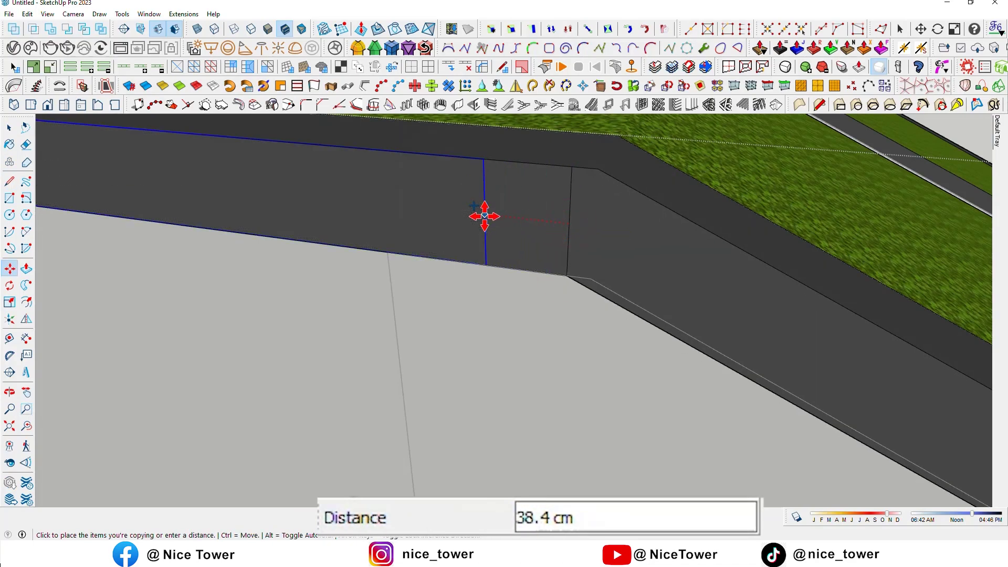
{"action": "mouse_move", "coordinate": [475, 228]}
{"action": "middle_mouse_down"}
{"action": "mouse_move", "coordinate": [579, 253]}
{"action": "mouse_move", "coordinate": [444, 254]}
{"action": "middle_mouse_up"}
Push/Pull the lower wall face into a long dark slab along the hillside
{"action": "key", "text": "p"}
{"action": "left_click", "coordinate": [426, 260]}
{"action": "mouse_move", "coordinate": [326, 322]}
{"action": "middle_mouse_down"}
{"action": "mouse_move", "coordinate": [416, 282]}
{"action": "mouse_move", "coordinate": [513, 259]}
{"action": "mouse_move", "coordinate": [508, 300]}
{"action": "mouse_move", "coordinate": [754, 254]}
{"action": "mouse_move", "coordinate": [639, 220]}
{"action": "mouse_move", "coordinate": [720, 254]}
{"action": "mouse_move", "coordinate": [879, 261]}
{"action": "mouse_move", "coordinate": [511, 315]}
{"action": "middle_mouse_up"}
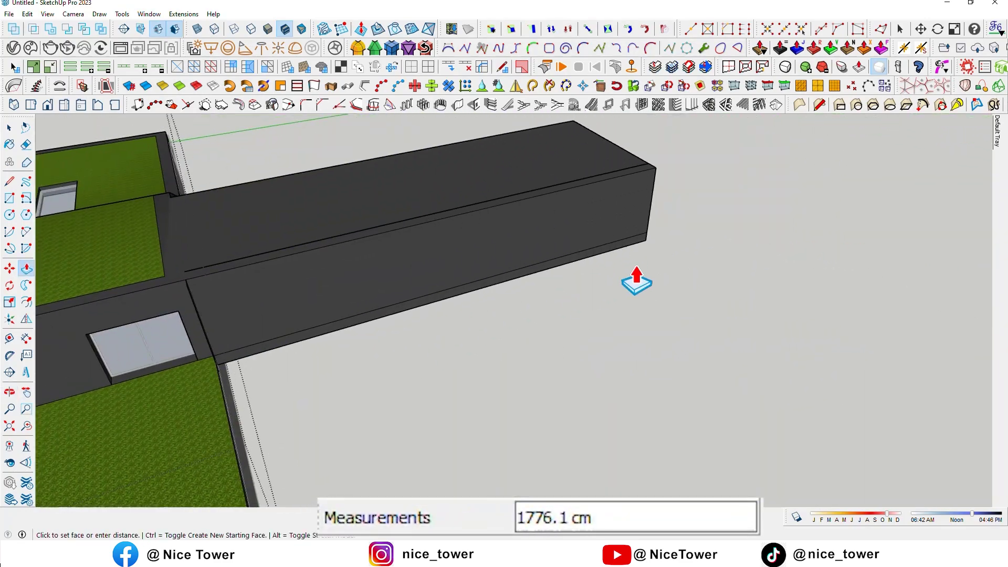
{"action": "middle_click_drag", "start_coordinate": [632, 284], "coordinate": [281, 376]}
{"action": "mouse_move", "coordinate": [637, 273]}
{"action": "middle_mouse_down"}
{"action": "mouse_move", "coordinate": [383, 315]}
{"action": "mouse_move", "coordinate": [291, 310]}
{"action": "mouse_move", "coordinate": [342, 228]}
{"action": "mouse_move", "coordinate": [250, 240]}
{"action": "mouse_move", "coordinate": [173, 225]}
{"action": "mouse_move", "coordinate": [284, 271]}
{"action": "mouse_move", "coordinate": [446, 295]}
{"action": "mouse_move", "coordinate": [475, 332]}
{"action": "middle_mouse_up"}
{"action": "left_click", "coordinate": [476, 332]}
{"action": "mouse_move", "coordinate": [466, 296]}
{"action": "middle_mouse_down"}
{"action": "mouse_move", "coordinate": [254, 295]}
{"action": "mouse_move", "coordinate": [581, 308]}
{"action": "mouse_move", "coordinate": [26, 322]}
{"action": "mouse_move", "coordinate": [348, 467]}
{"action": "mouse_move", "coordinate": [383, 371]}
{"action": "mouse_move", "coordinate": [450, 248]}
{"action": "mouse_move", "coordinate": [494, 218]}
{"action": "middle_mouse_up"}
Erase a stray edge, draw a corner line and pull the corner face out slightly
{"action": "key", "text": "e"}
{"action": "scroll", "coordinate": [525, 247], "scroll_direction": "up", "scroll_amount": 2}
{"action": "scroll", "coordinate": [545, 268], "scroll_direction": "up", "scroll_amount": 2}
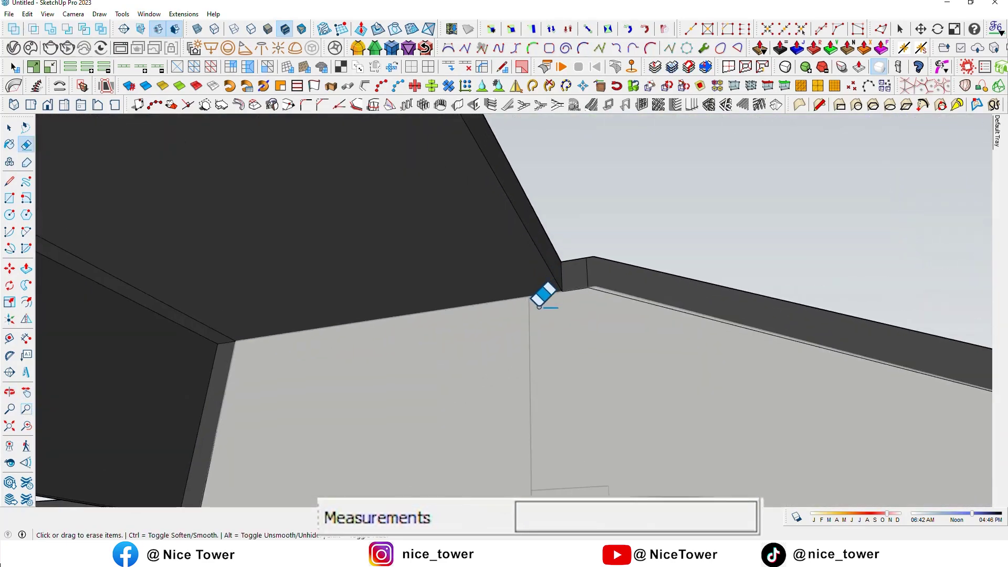
{"action": "key", "text": "l"}
{"action": "left_click", "coordinate": [607, 299]}
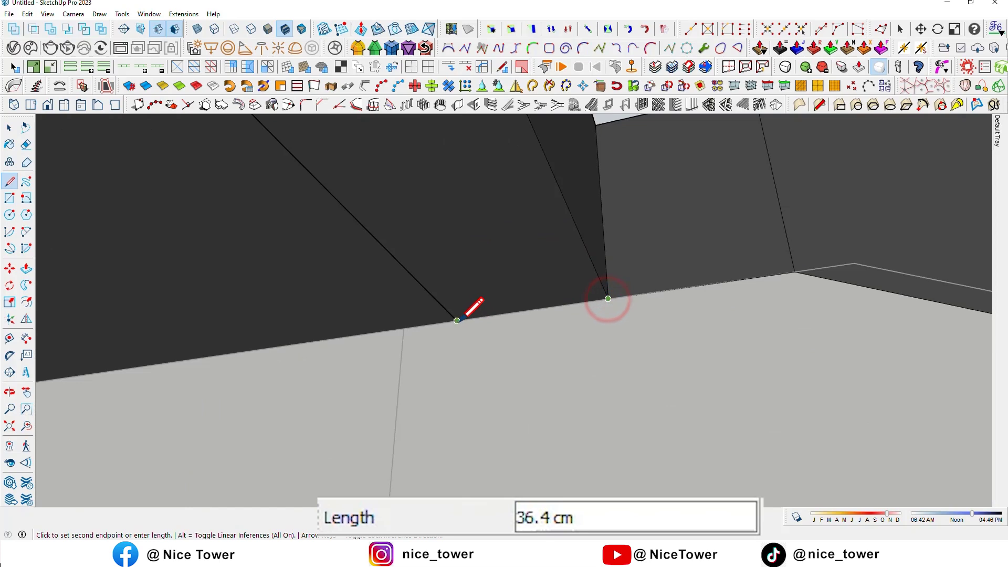
{"action": "key", "text": "p"}
{"action": "left_click_drag", "start_coordinate": [466, 275], "coordinate": [469, 338]}
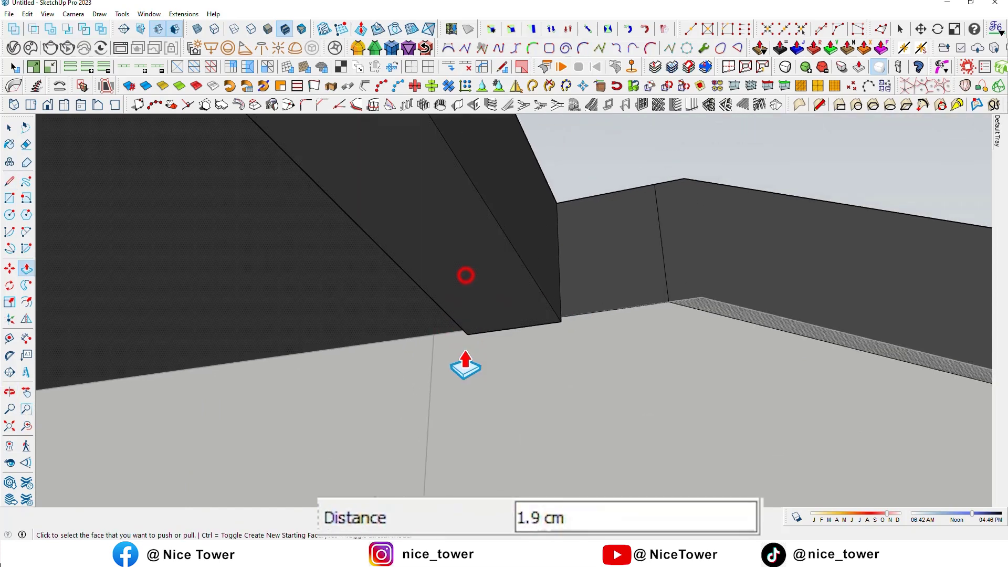
{"action": "mouse_move", "coordinate": [468, 300]}
{"action": "middle_mouse_down"}
{"action": "mouse_move", "coordinate": [462, 289]}
{"action": "mouse_move", "coordinate": [337, 401]}
{"action": "mouse_move", "coordinate": [284, 374]}
{"action": "mouse_move", "coordinate": [315, 243]}
{"action": "mouse_move", "coordinate": [367, 462]}
{"action": "mouse_move", "coordinate": [407, 353]}
{"action": "mouse_move", "coordinate": [604, 378]}
{"action": "mouse_move", "coordinate": [428, 353]}
{"action": "mouse_move", "coordinate": [455, 371]}
{"action": "mouse_move", "coordinate": [448, 354]}
{"action": "mouse_move", "coordinate": [539, 164]}
{"action": "middle_mouse_up"}
{"action": "key", "text": "space"}
Build a staircase with an edited step width and place it at the roof corner
{"action": "left_click", "coordinate": [506, 108]}
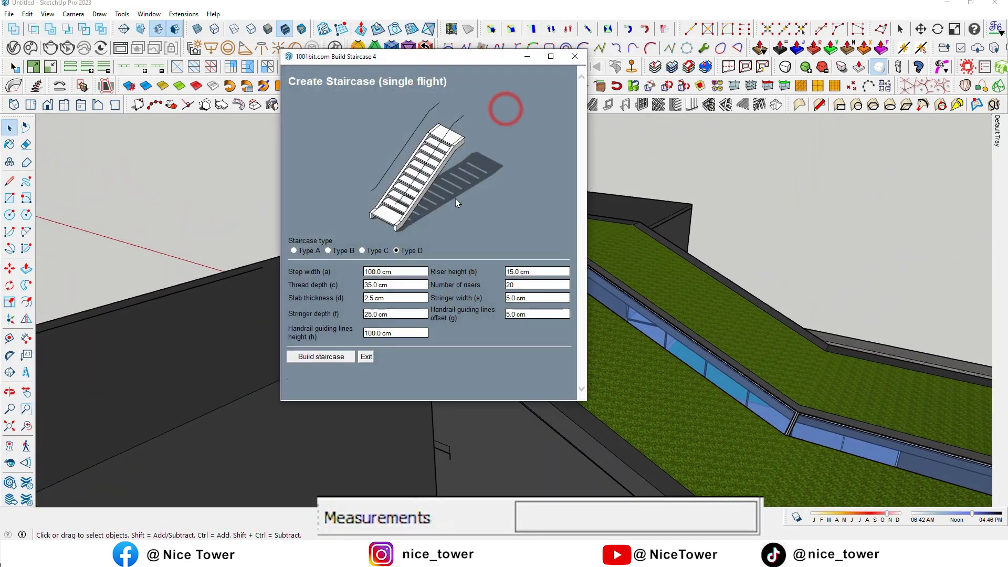
{"action": "left_click", "coordinate": [394, 271]}
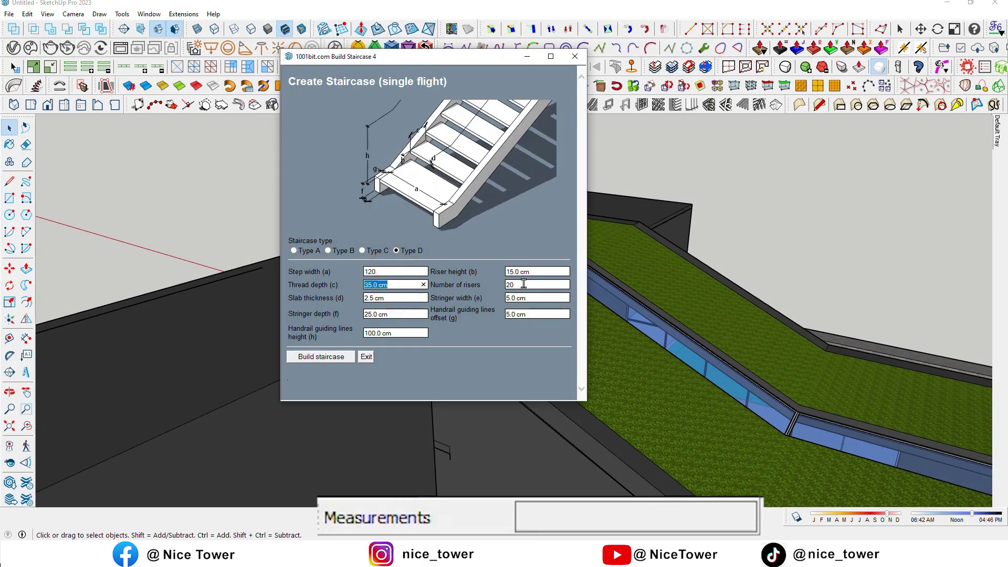
{"action": "type", "text": "120"}
{"action": "left_click", "coordinate": [329, 362]}
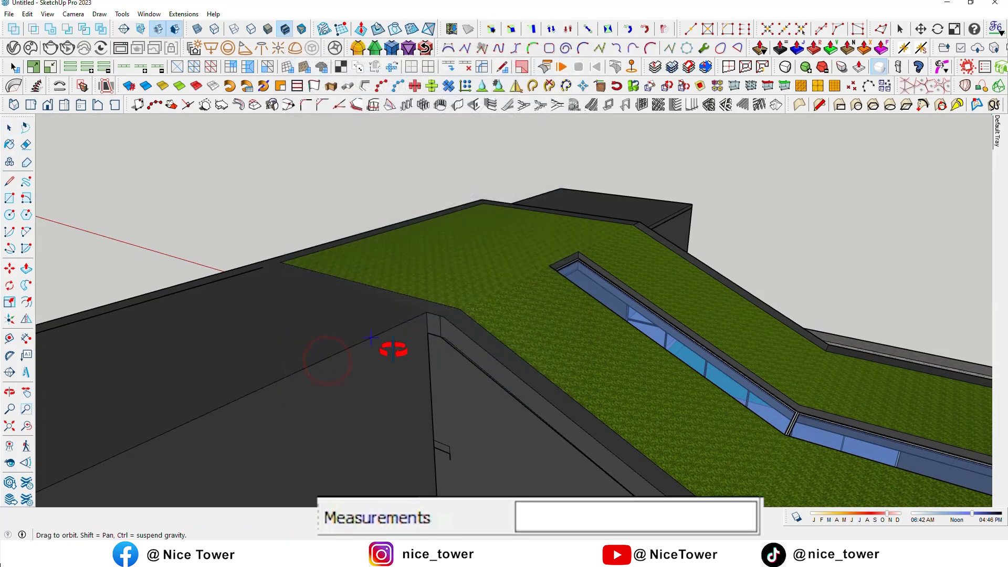
{"action": "middle_click_drag", "start_coordinate": [383, 342], "coordinate": [477, 362]}
{"action": "left_click", "coordinate": [488, 353]}
{"action": "left_click", "coordinate": [419, 339]}
{"action": "mouse_move", "coordinate": [419, 337]}
{"action": "middle_mouse_down"}
{"action": "mouse_move", "coordinate": [353, 349]}
{"action": "mouse_move", "coordinate": [373, 330]}
{"action": "middle_mouse_up"}
{"action": "scroll", "coordinate": [373, 329], "scroll_direction": "up", "scroll_amount": 2}
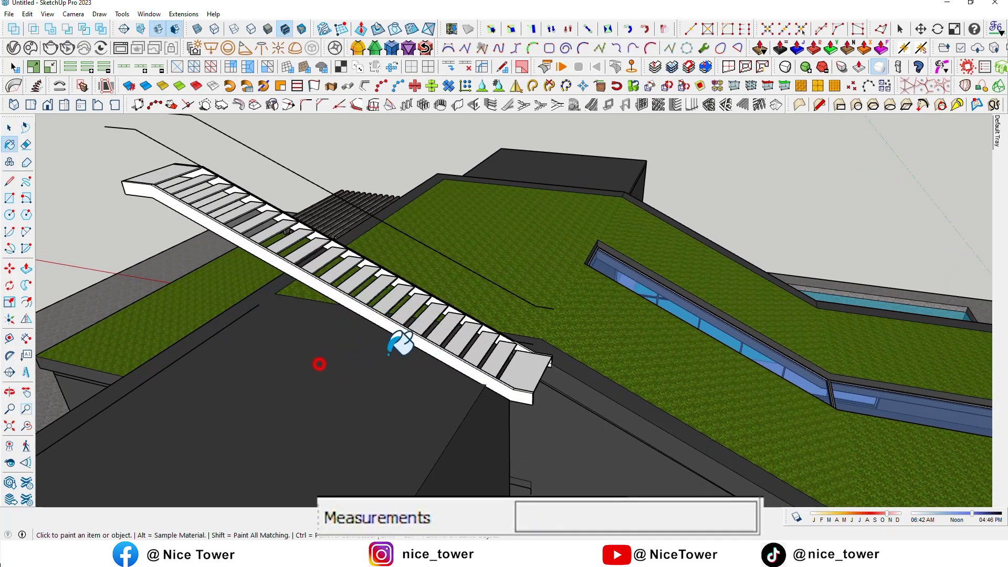
Paint the staircase the dark material and briefly open it for editing
{"action": "left_click", "coordinate": [391, 324]}
{"action": "scroll", "coordinate": [349, 342], "scroll_direction": "down", "scroll_amount": 2}
{"action": "scroll", "coordinate": [378, 319], "scroll_direction": "up", "scroll_amount": 3}
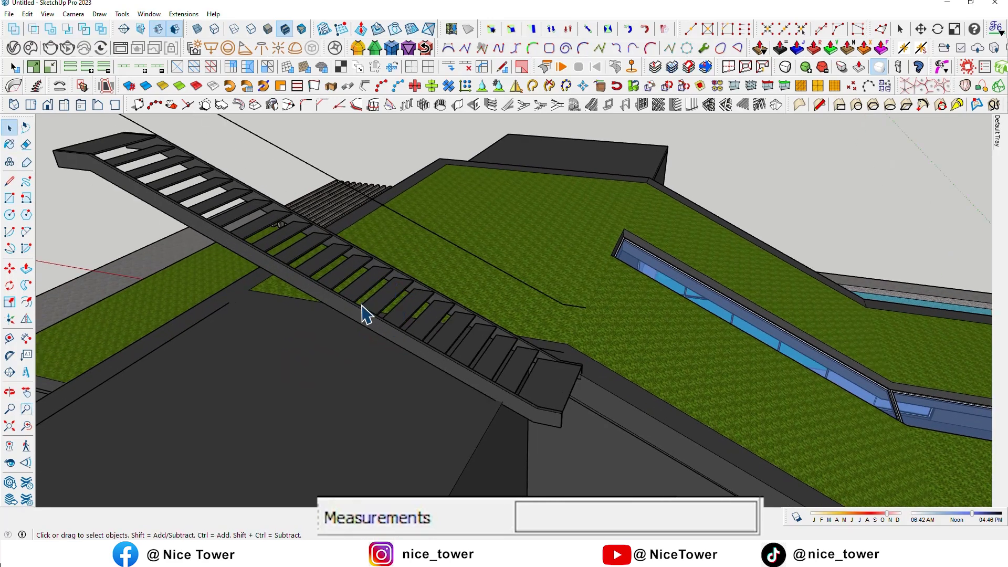
{"action": "double_click", "coordinate": [362, 306]}
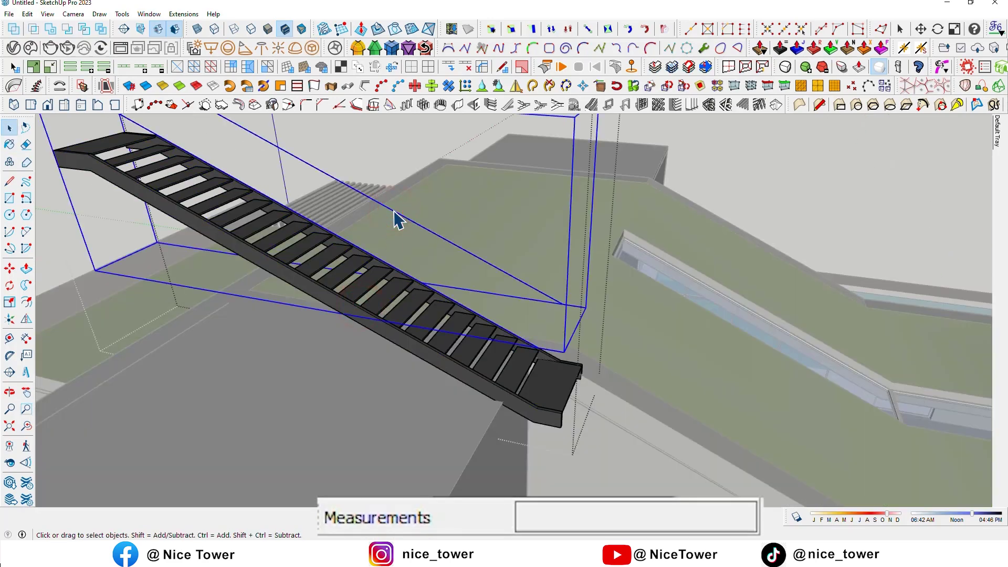
{"action": "scroll", "coordinate": [368, 236], "scroll_direction": "down", "scroll_amount": 1}
{"action": "scroll", "coordinate": [315, 294], "scroll_direction": "down", "scroll_amount": 2}
{"action": "key", "text": "Escape"}
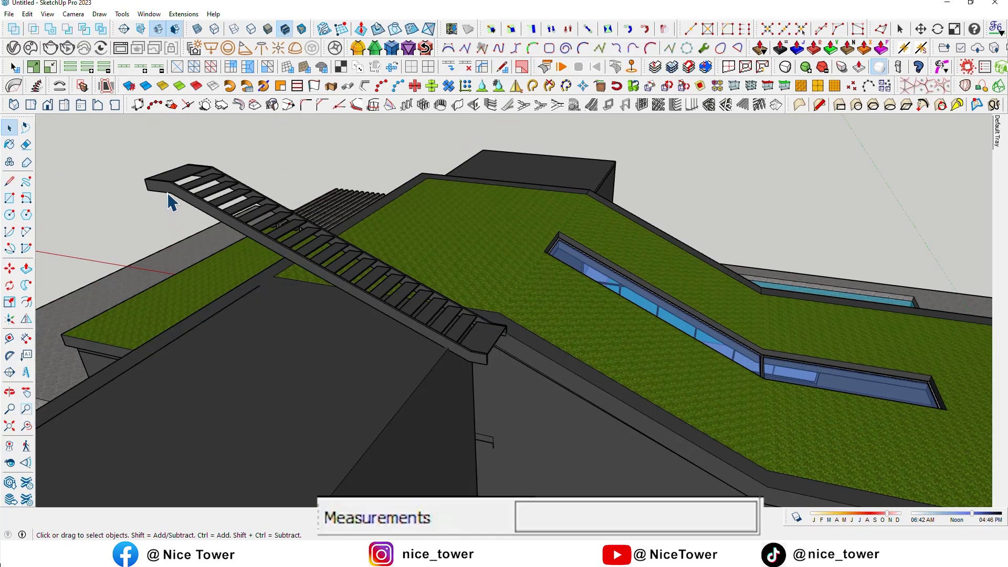
Move the staircase lower and reposition it beside the roof
{"action": "left_click", "coordinate": [157, 182]}
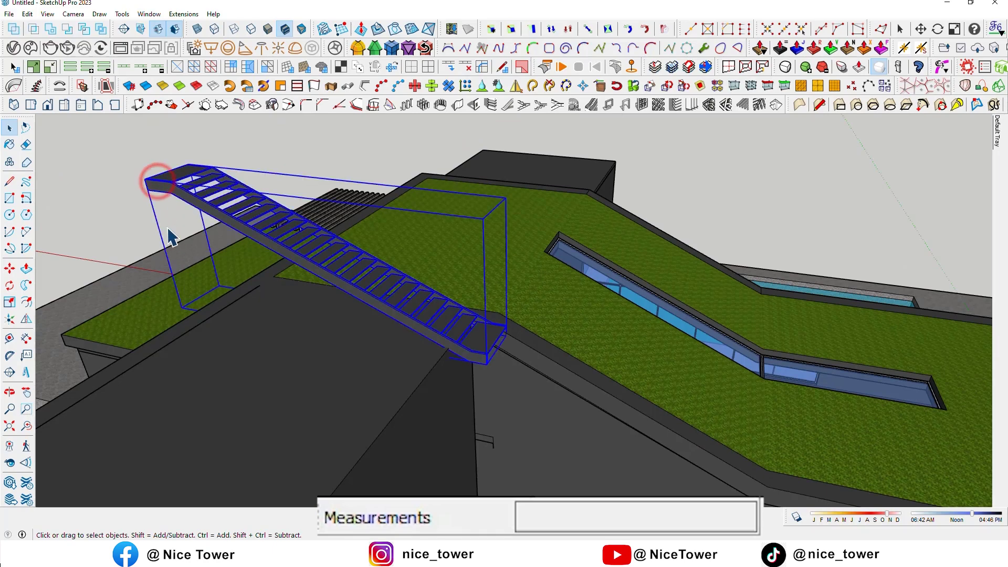
{"action": "left_click", "coordinate": [141, 180]}
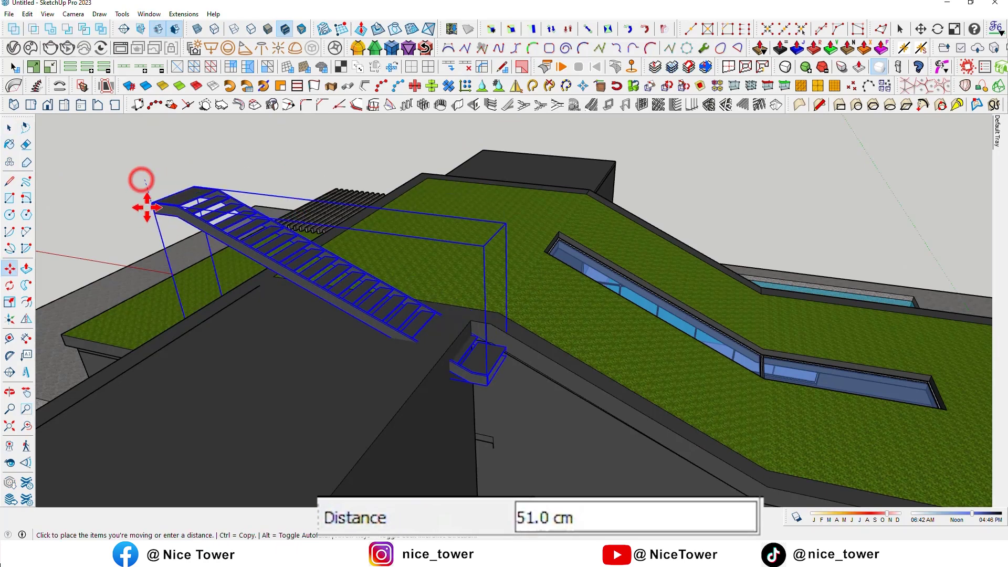
{"action": "left_click", "coordinate": [381, 426]}
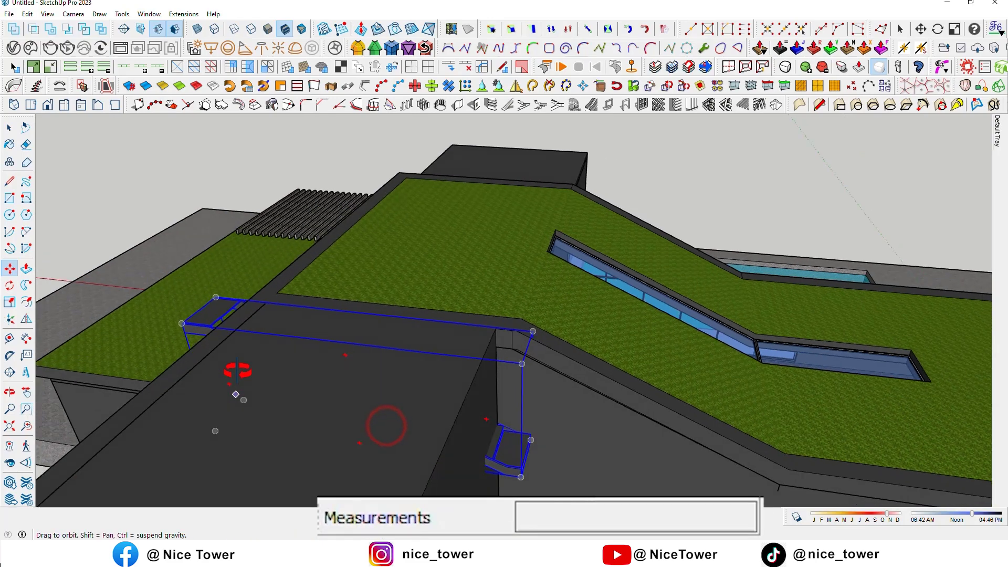
{"action": "left_click", "coordinate": [180, 322]}
{"action": "left_click", "coordinate": [478, 354]}
{"action": "middle_click_drag", "start_coordinate": [478, 354], "coordinate": [366, 305]}
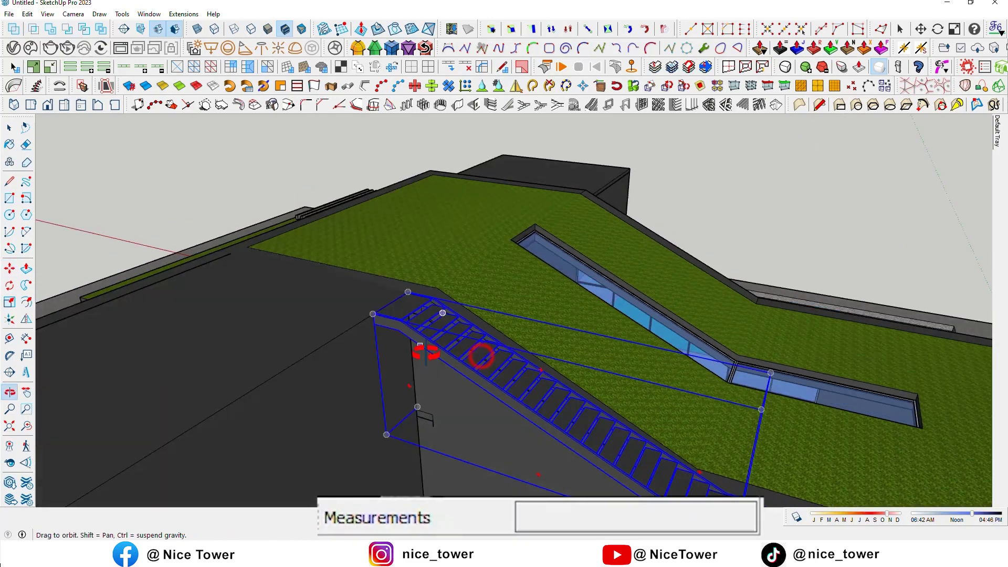
{"action": "scroll", "coordinate": [366, 305], "scroll_direction": "up", "scroll_amount": 3}
{"action": "middle_click_drag", "start_coordinate": [289, 349], "coordinate": [330, 334]}
{"action": "key", "text": "space"}
Open the building group and its nested terrain group for editing
{"action": "left_click", "coordinate": [444, 361]}
{"action": "double_click", "coordinate": [443, 361]}
{"action": "double_click", "coordinate": [443, 361]}
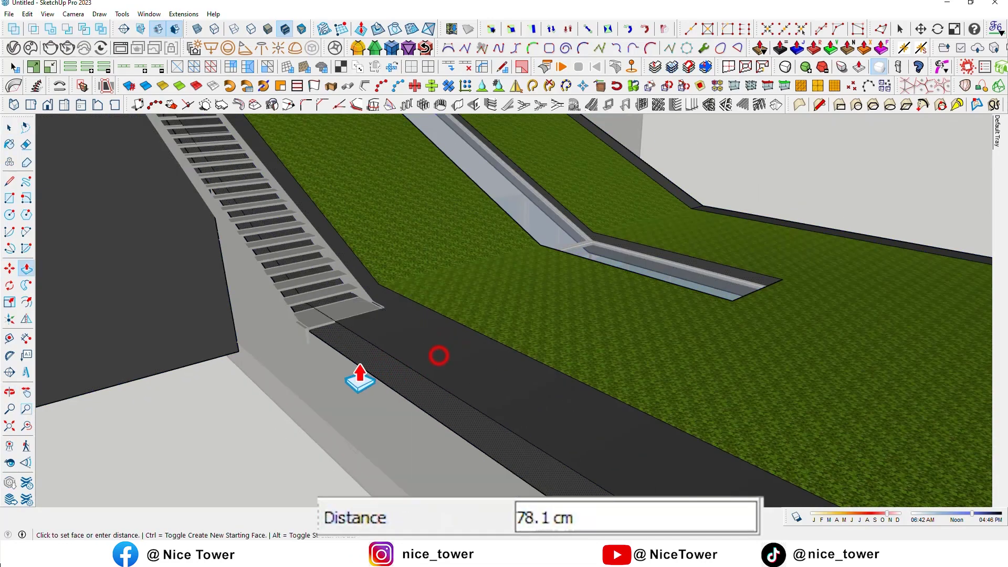
{"action": "type", "text": "125"}
{"action": "scroll", "coordinate": [338, 383], "scroll_direction": "down", "scroll_amount": 5}
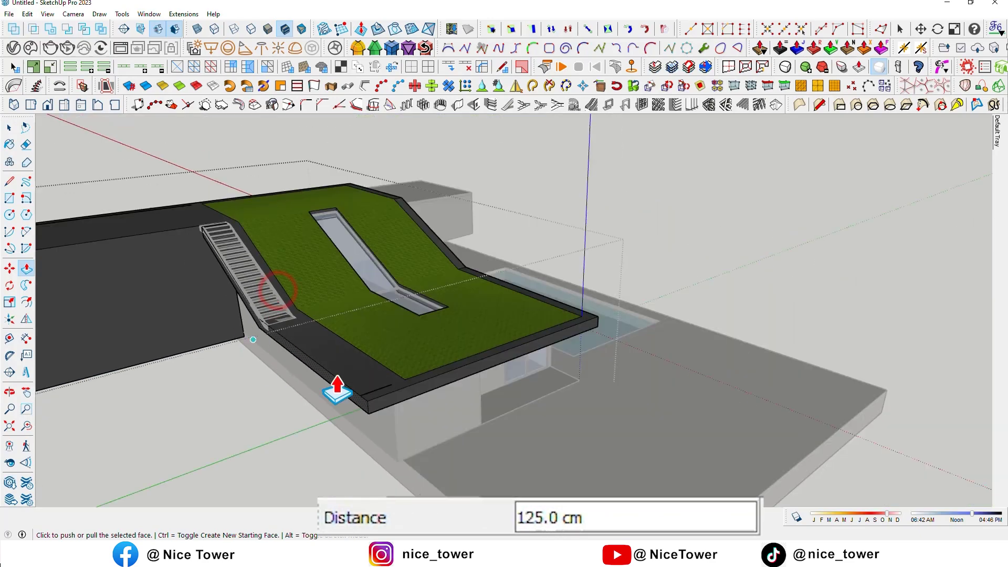
{"action": "key", "text": "space"}
Select the staircase group from a side view of the roof stairs
{"action": "mouse_move", "coordinate": [716, 270]}
{"action": "middle_mouse_down"}
{"action": "mouse_move", "coordinate": [547, 343]}
{"action": "mouse_move", "coordinate": [364, 306]}
{"action": "mouse_move", "coordinate": [347, 331]}
{"action": "middle_mouse_up"}
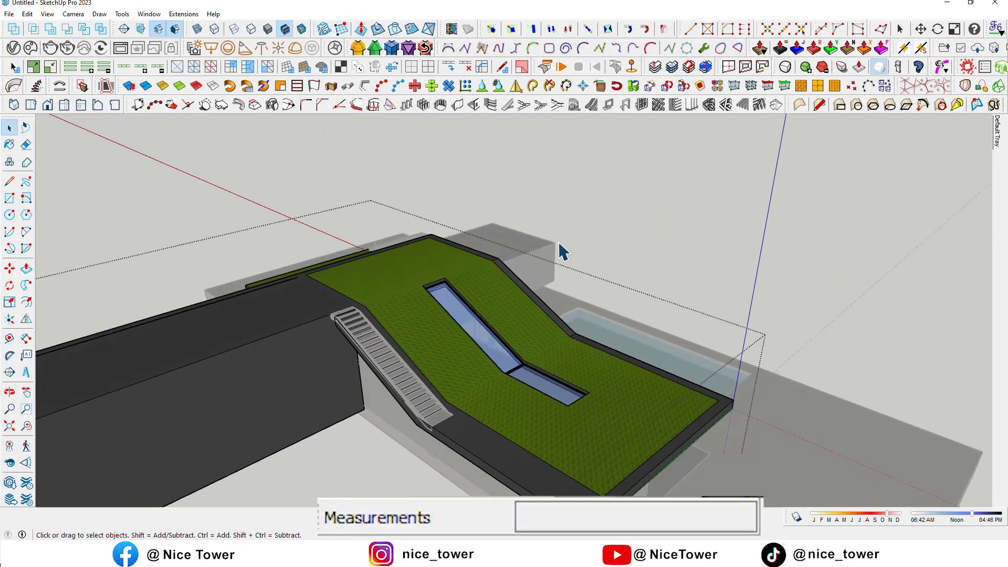
{"action": "scroll", "coordinate": [338, 341], "scroll_direction": "up", "scroll_amount": 5}
{"action": "scroll", "coordinate": [281, 267], "scroll_direction": "up", "scroll_amount": 3}
{"action": "middle_click_drag", "start_coordinate": [281, 267], "coordinate": [207, 252]}
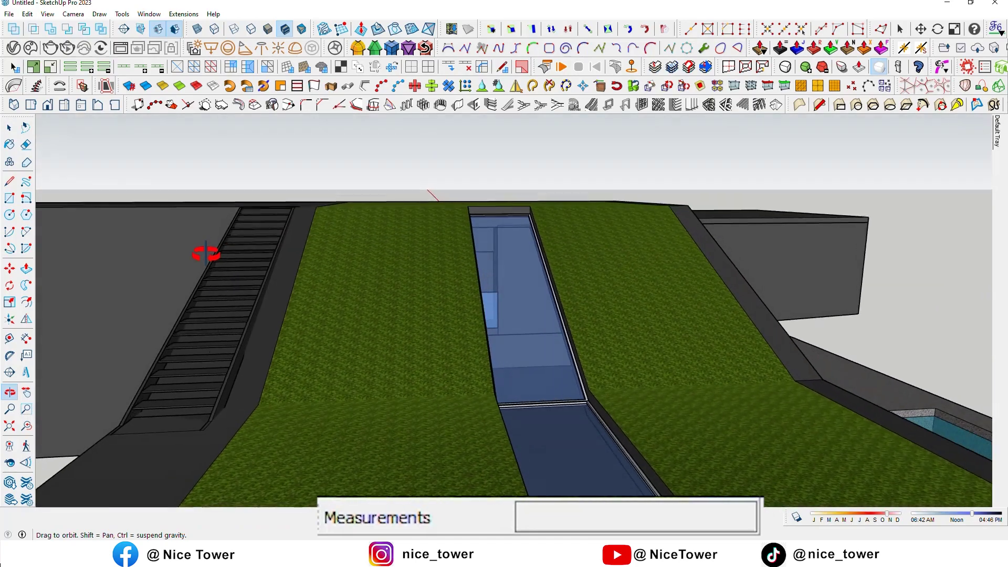
{"action": "scroll", "coordinate": [168, 349], "scroll_direction": "up", "scroll_amount": 3}
{"action": "scroll", "coordinate": [224, 337], "scroll_direction": "up", "scroll_amount": 2}
{"action": "middle_click_drag", "start_coordinate": [224, 337], "coordinate": [370, 401]}
{"action": "scroll", "coordinate": [370, 402], "scroll_direction": "down", "scroll_amount": 5}
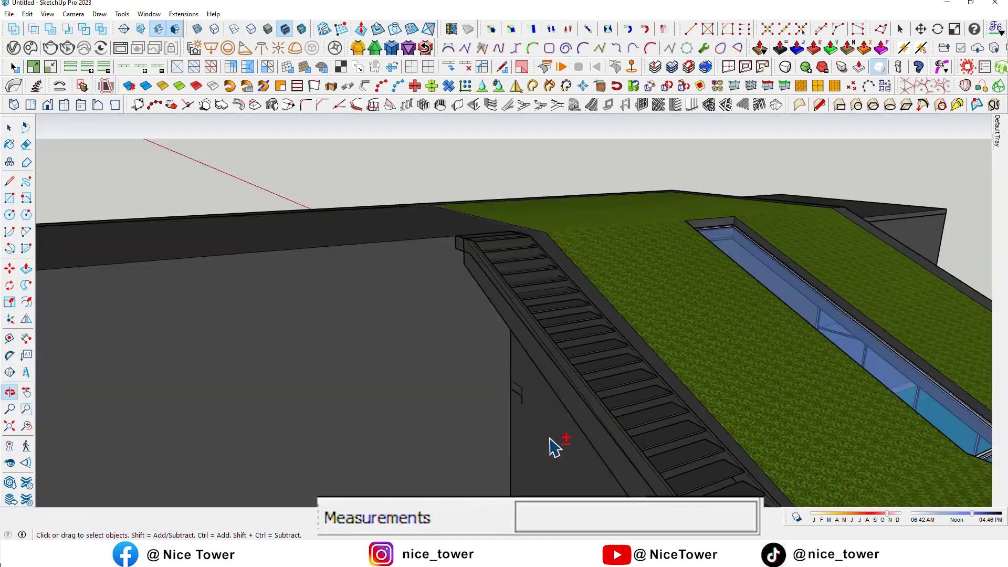
{"action": "middle_click_drag", "start_coordinate": [541, 450], "coordinate": [549, 394]}
{"action": "left_click", "coordinate": [626, 306]}
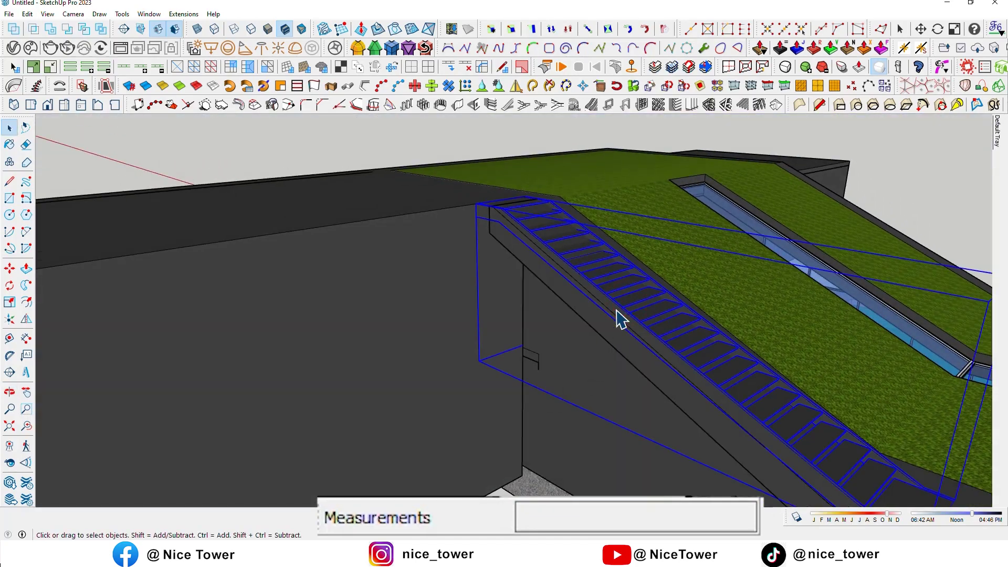
Paint the stair treads a light grey material
{"action": "middle_click_drag", "start_coordinate": [764, 295], "coordinate": [822, 232]}
{"action": "scroll", "coordinate": [809, 250], "scroll_direction": "up", "scroll_amount": 5}
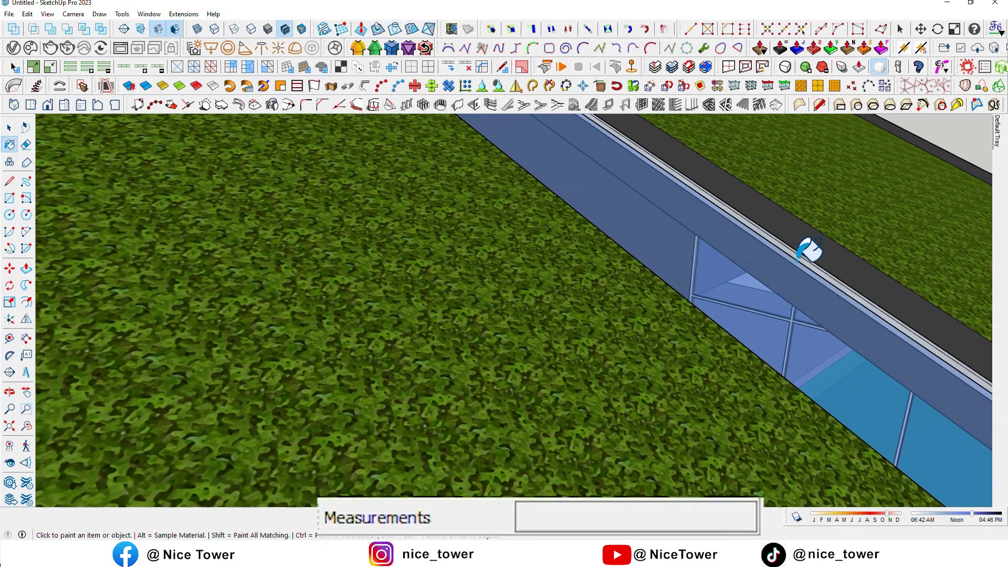
{"action": "scroll", "coordinate": [798, 258], "scroll_direction": "down", "scroll_amount": 2}
{"action": "scroll", "coordinate": [803, 252], "scroll_direction": "down", "scroll_amount": 2}
{"action": "scroll", "coordinate": [799, 248], "scroll_direction": "down", "scroll_amount": 4}
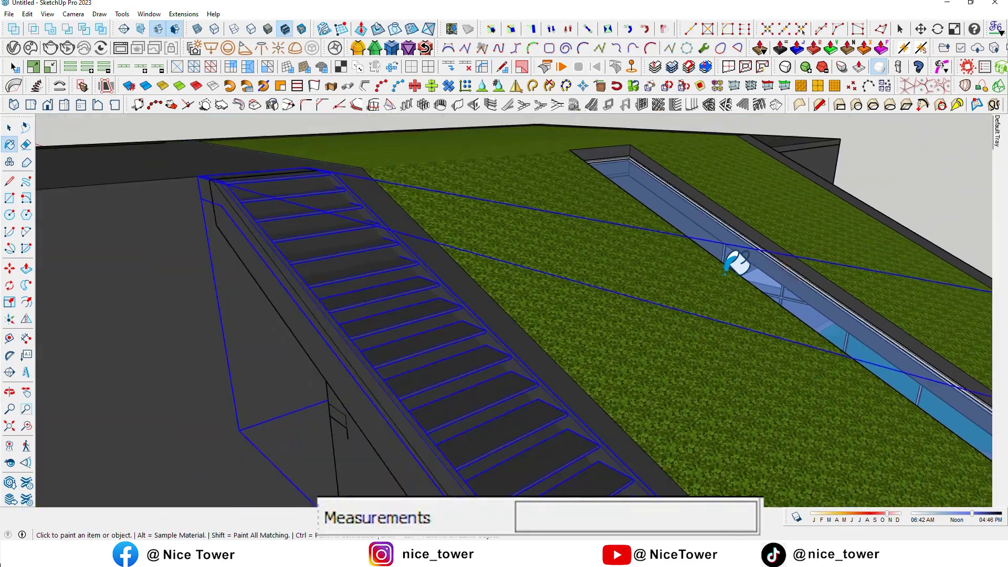
{"action": "scroll", "coordinate": [742, 258], "scroll_direction": "down", "scroll_amount": 2}
{"action": "left_click", "coordinate": [608, 323]}
{"action": "scroll", "coordinate": [612, 318], "scroll_direction": "down", "scroll_amount": 2}
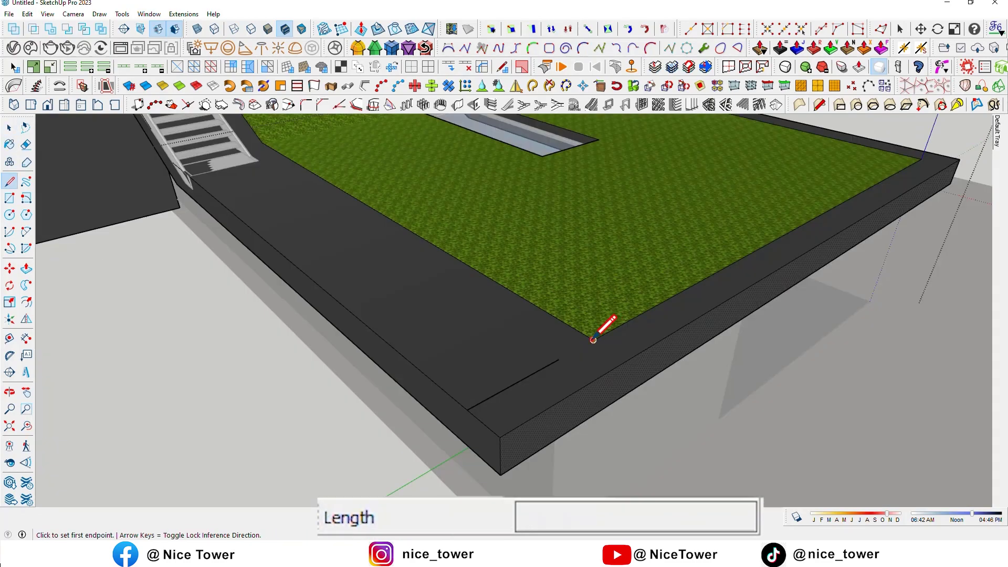
Push/Pull the roof slab's end face out 120 cm from a line at its corner
{"action": "left_click", "coordinate": [594, 340]}
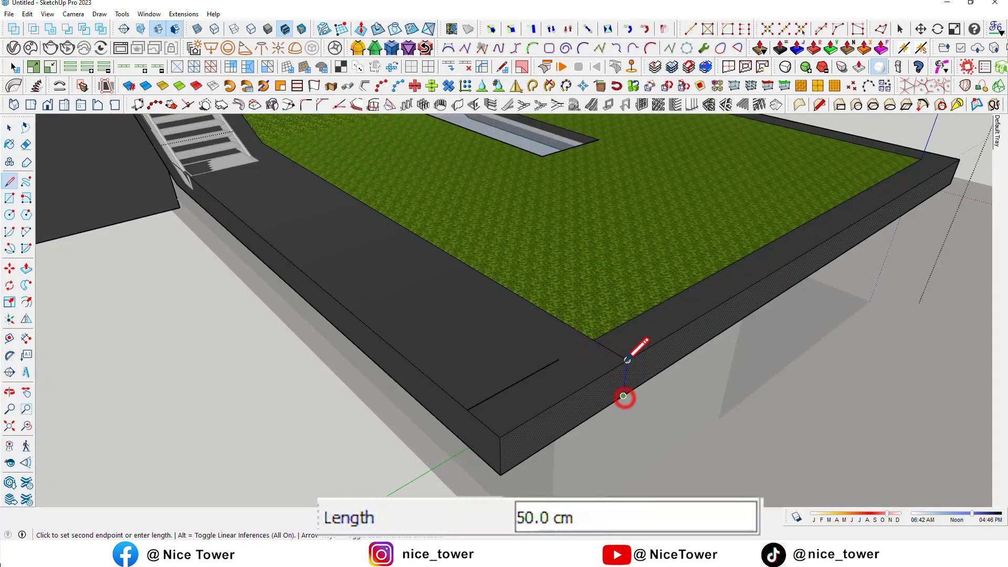
{"action": "key", "text": "p"}
{"action": "left_click", "coordinate": [586, 390]}
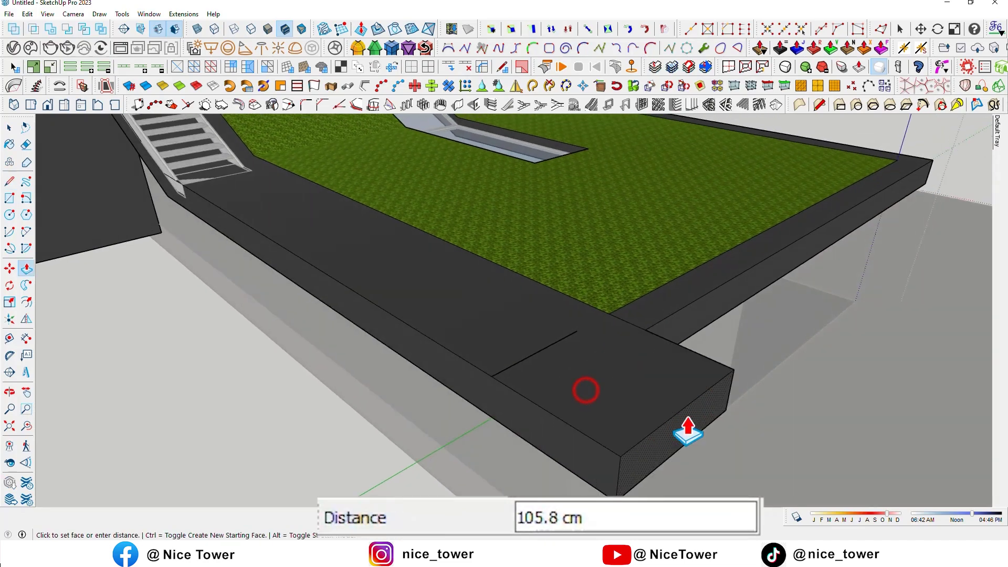
{"action": "key", "text": "Return"}
{"action": "mouse_move", "coordinate": [700, 446]}
{"action": "middle_mouse_down"}
{"action": "mouse_move", "coordinate": [505, 401]}
{"action": "mouse_move", "coordinate": [349, 306]}
{"action": "mouse_move", "coordinate": [361, 309]}
{"action": "mouse_move", "coordinate": [250, 294]}
{"action": "middle_mouse_up"}
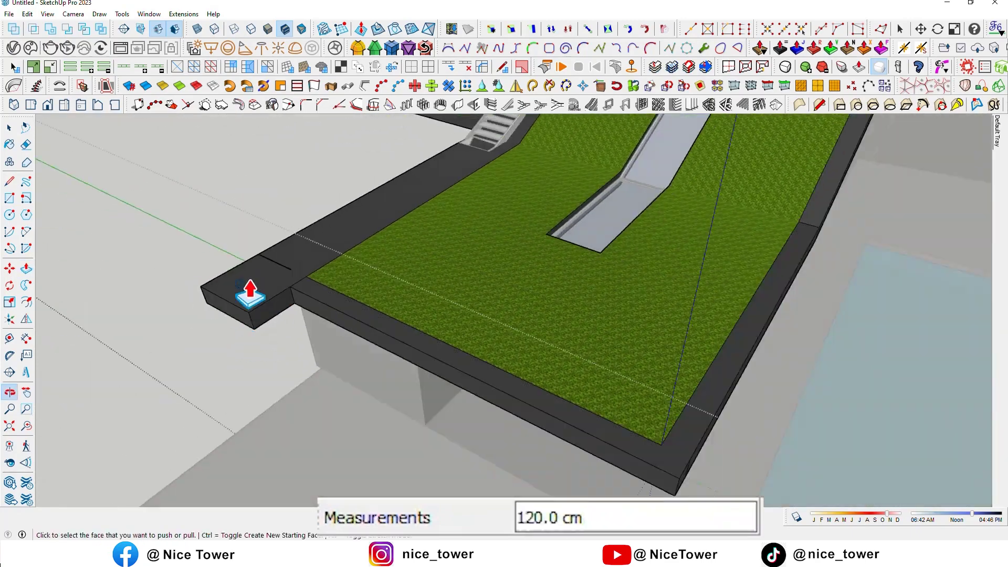
{"action": "scroll", "coordinate": [315, 310], "scroll_direction": "up", "scroll_amount": 3}
{"action": "scroll", "coordinate": [354, 293], "scroll_direction": "up", "scroll_amount": 3}
Erase the helper line on the slab
{"action": "key", "text": "e"}
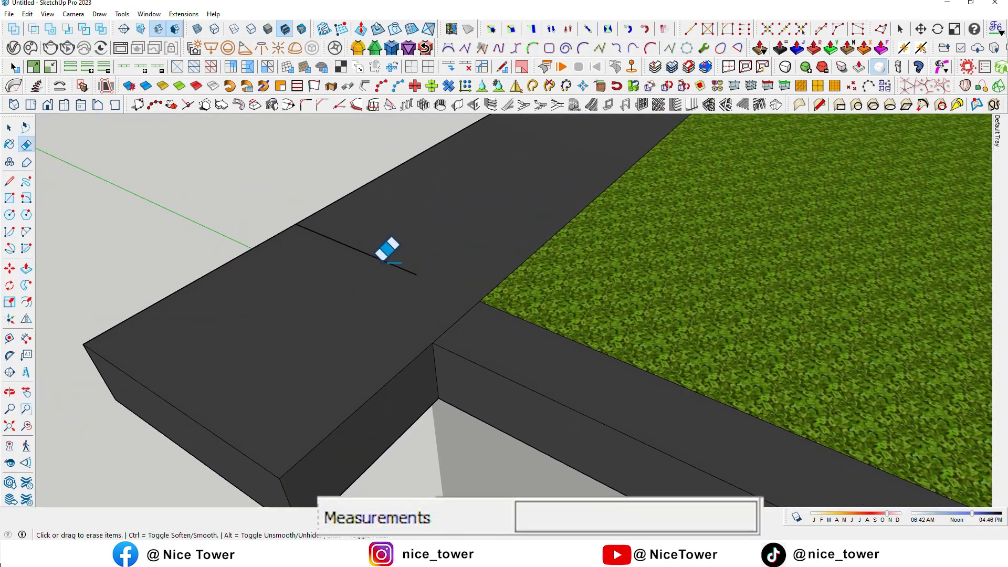
{"action": "scroll", "coordinate": [366, 274], "scroll_direction": "down", "scroll_amount": 5}
{"action": "mouse_move", "coordinate": [410, 302]}
{"action": "middle_mouse_down"}
{"action": "mouse_move", "coordinate": [388, 288]}
{"action": "mouse_move", "coordinate": [489, 134]}
{"action": "middle_mouse_up"}
{"action": "key", "text": "space"}
Build a single-flight staircase with an edited riser count and place it at the slab's end
{"action": "left_click", "coordinate": [506, 107]}
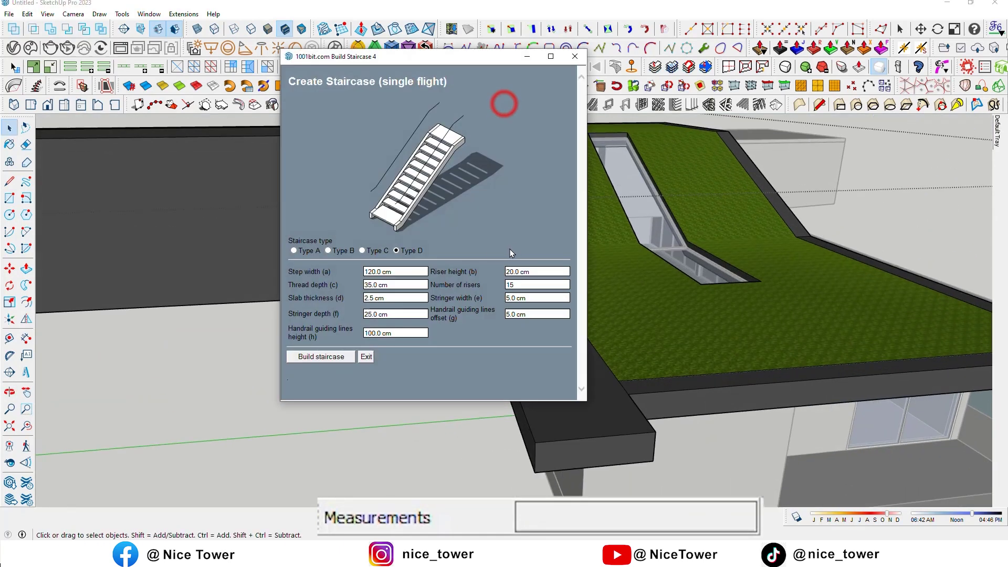
{"action": "left_click", "coordinate": [519, 287]}
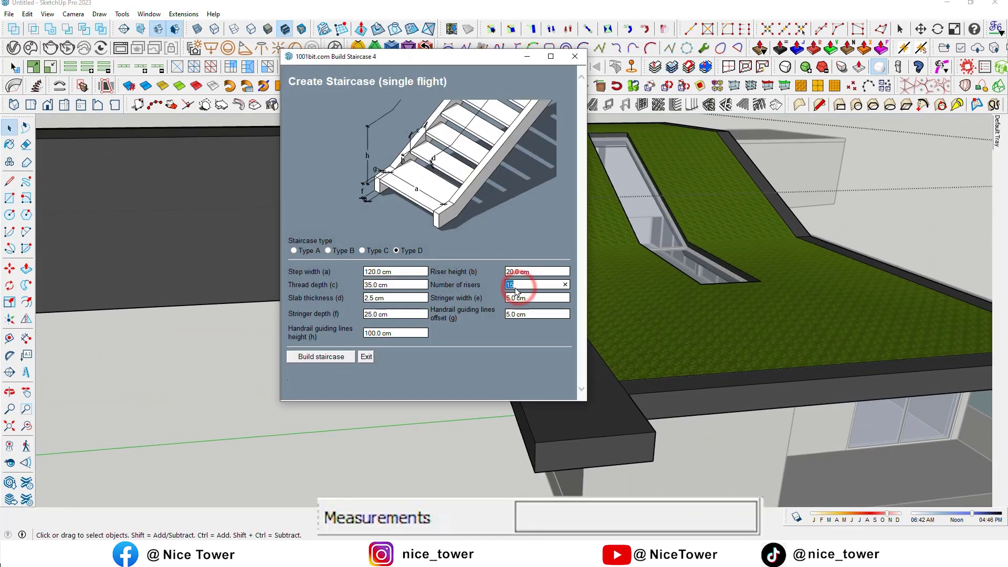
{"action": "type", "text": "16"}
{"action": "left_click", "coordinate": [314, 358]}
{"action": "mouse_move", "coordinate": [315, 353]}
{"action": "middle_mouse_down"}
{"action": "mouse_move", "coordinate": [546, 272]}
{"action": "mouse_move", "coordinate": [592, 270]}
{"action": "mouse_move", "coordinate": [604, 367]}
{"action": "middle_mouse_up"}
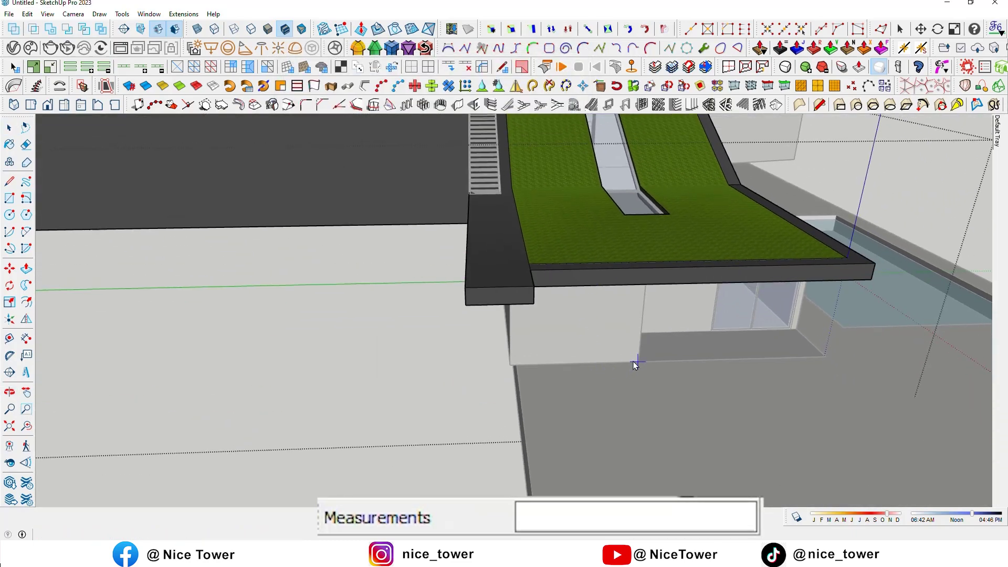
{"action": "left_click", "coordinate": [615, 365]}
{"action": "key", "text": "Return"}
{"action": "scroll", "coordinate": [556, 368], "scroll_direction": "up", "scroll_amount": 3}
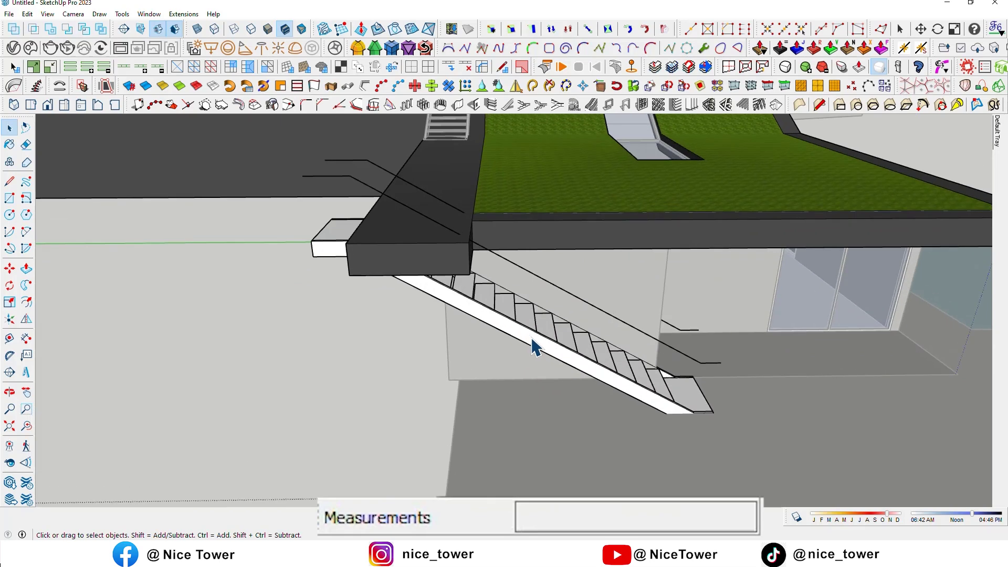
{"action": "middle_click_drag", "start_coordinate": [464, 331], "coordinate": [477, 326]}
Paint the new staircase and open the staircase and slab groups for editing
{"action": "key", "text": "b"}
{"action": "left_click", "coordinate": [500, 316]}
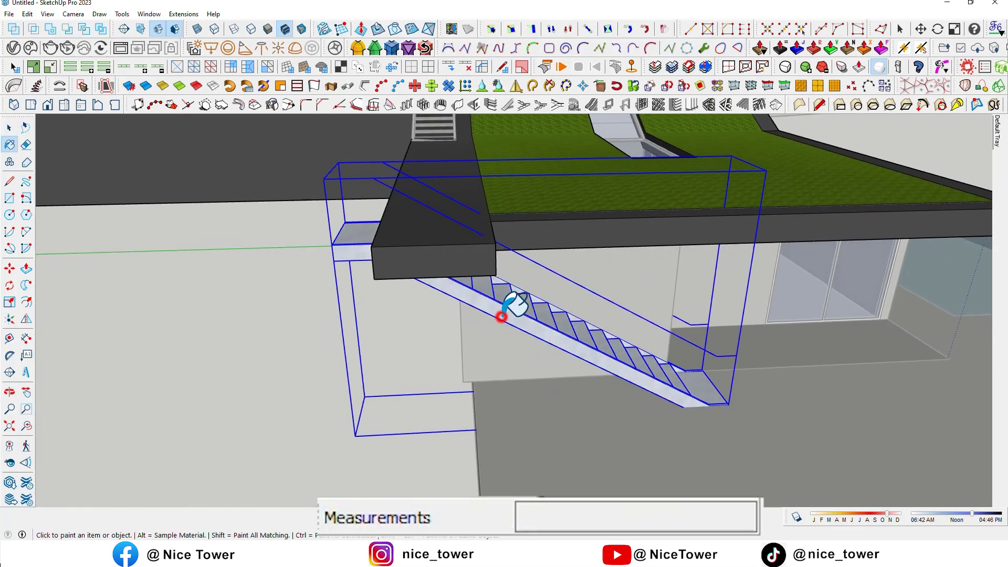
{"action": "scroll", "coordinate": [500, 315], "scroll_direction": "up", "scroll_amount": 2}
{"action": "double_click", "coordinate": [501, 315]}
{"action": "left_click", "coordinate": [420, 189]}
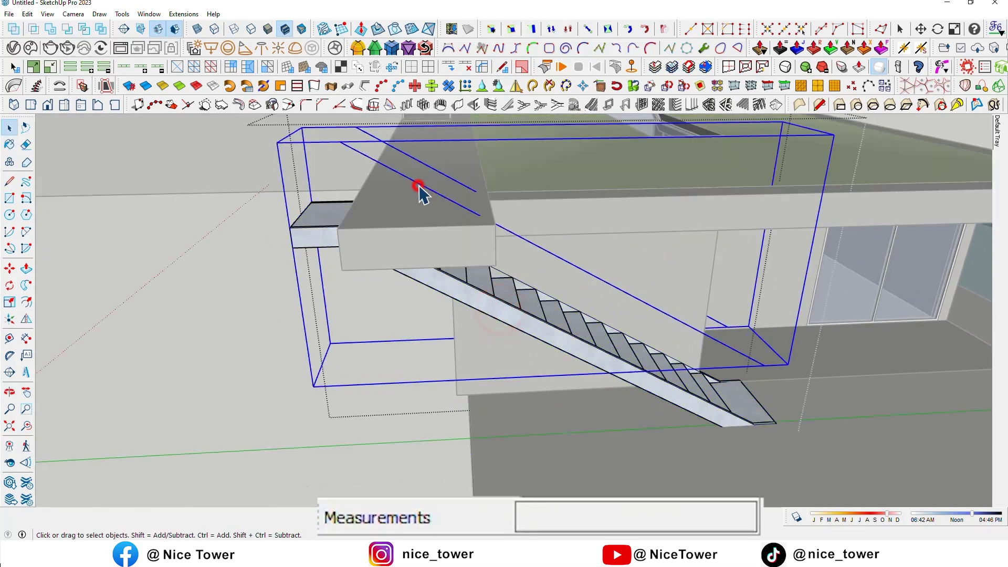
{"action": "double_click", "coordinate": [407, 214]}
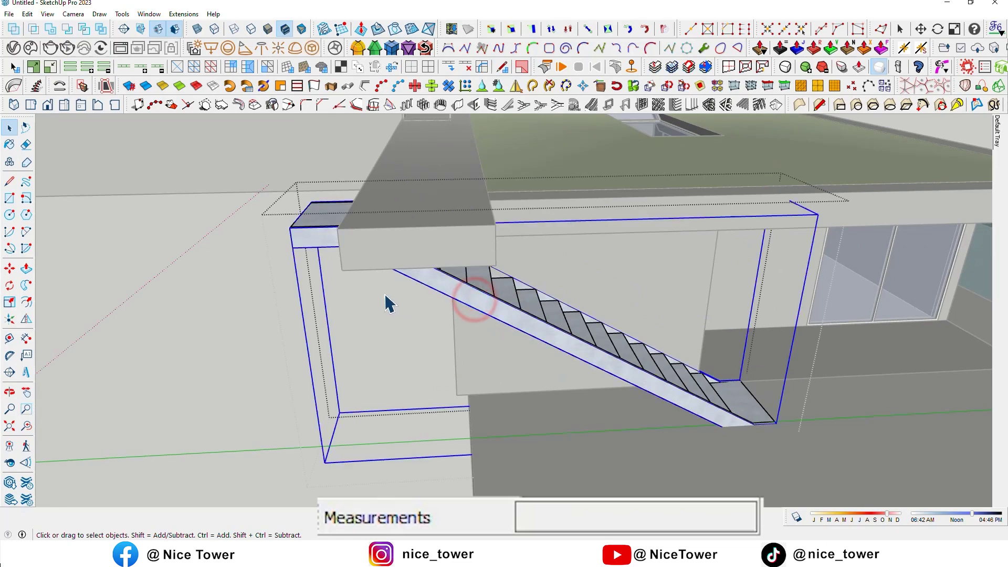
Nudge the staircase 10 cm into place and push the slab end face 10 cm
{"action": "left_click", "coordinate": [339, 266]}
{"action": "mouse_move", "coordinate": [580, 218]}
{"action": "middle_mouse_down"}
{"action": "mouse_move", "coordinate": [533, 225]}
{"action": "mouse_move", "coordinate": [466, 315]}
{"action": "middle_mouse_up"}
{"action": "scroll", "coordinate": [401, 184], "scroll_direction": "up", "scroll_amount": 3}
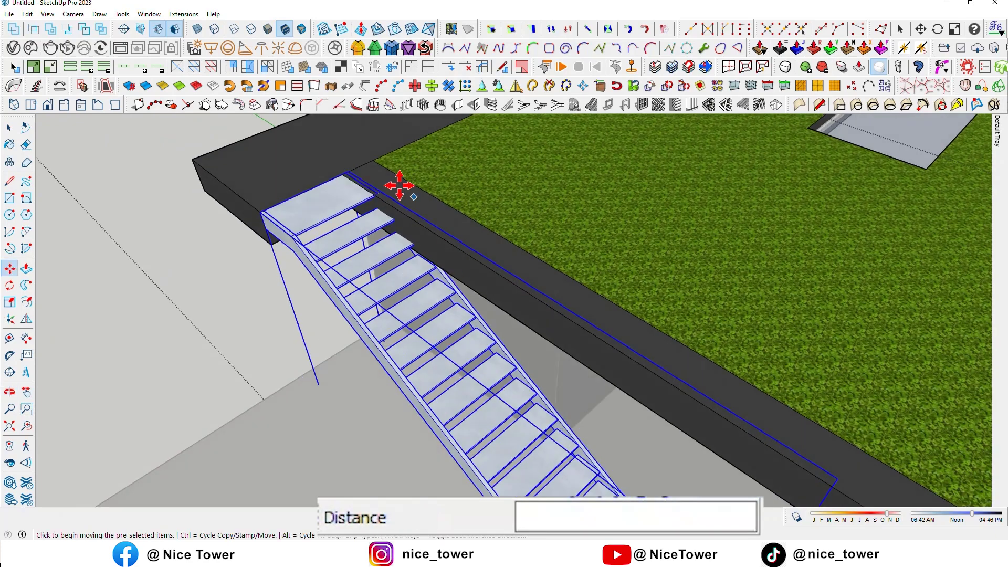
{"action": "scroll", "coordinate": [329, 156], "scroll_direction": "up", "scroll_amount": 3}
{"action": "left_click", "coordinate": [302, 153]}
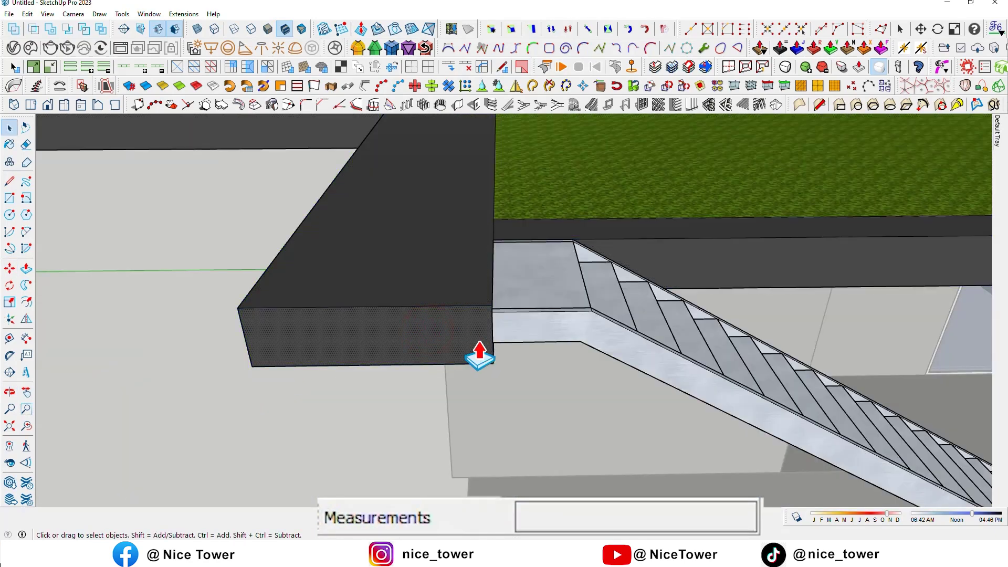
{"action": "left_click", "coordinate": [474, 345]}
{"action": "left_click", "coordinate": [531, 342]}
{"action": "key", "text": "space"}
{"action": "scroll", "coordinate": [702, 340], "scroll_direction": "down", "scroll_amount": 5}
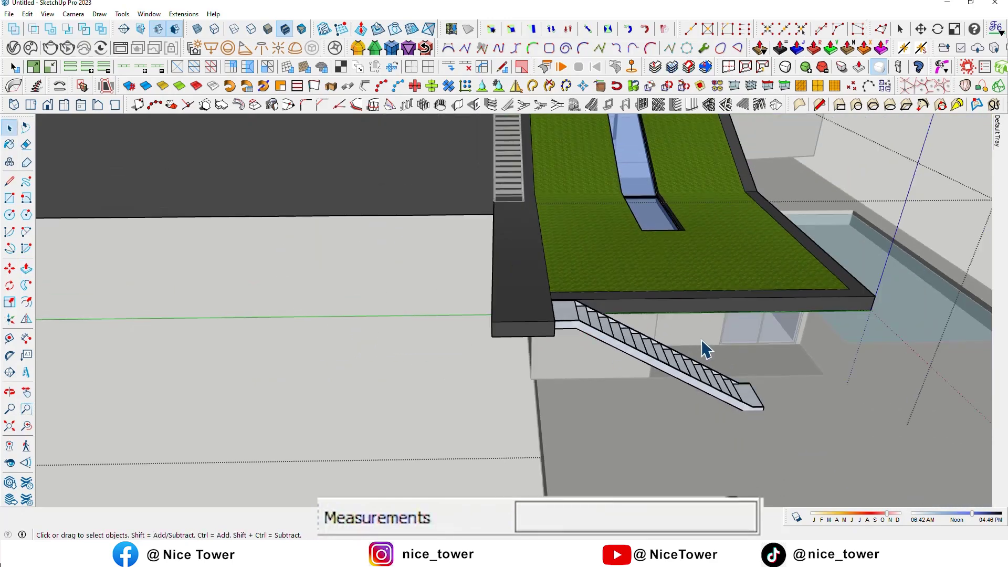
Leave group editing and bring the house's front into view
{"action": "scroll", "coordinate": [704, 352], "scroll_direction": "down", "scroll_amount": 5}
{"action": "left_click", "coordinate": [972, 412]}
{"action": "middle_click_drag", "start_coordinate": [724, 420], "coordinate": [608, 376]}
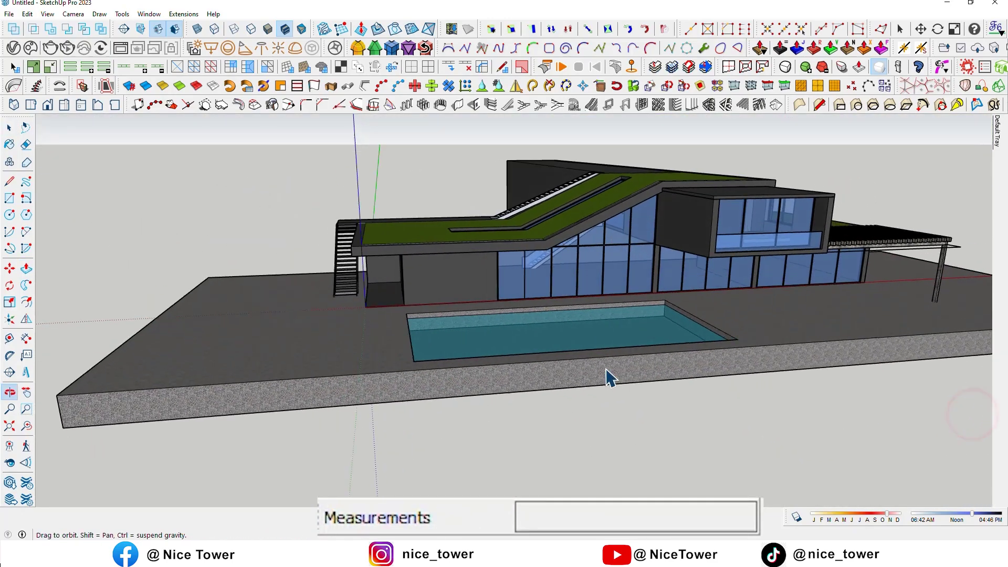
{"action": "scroll", "coordinate": [378, 254], "scroll_direction": "up", "scroll_amount": 3}
{"action": "scroll", "coordinate": [578, 258], "scroll_direction": "up", "scroll_amount": 3}
{"action": "mouse_move", "coordinate": [577, 258]}
{"action": "middle_mouse_down"}
{"action": "mouse_move", "coordinate": [630, 322]}
{"action": "mouse_move", "coordinate": [647, 288]}
{"action": "mouse_move", "coordinate": [621, 307]}
{"action": "mouse_move", "coordinate": [603, 294]}
{"action": "mouse_move", "coordinate": [591, 333]}
{"action": "mouse_move", "coordinate": [511, 377]}
{"action": "middle_mouse_up"}
{"action": "key", "text": "e"}
{"action": "scroll", "coordinate": [591, 336], "scroll_direction": "down", "scroll_amount": 3}
{"action": "middle_click_drag", "start_coordinate": [591, 336], "coordinate": [573, 348]}
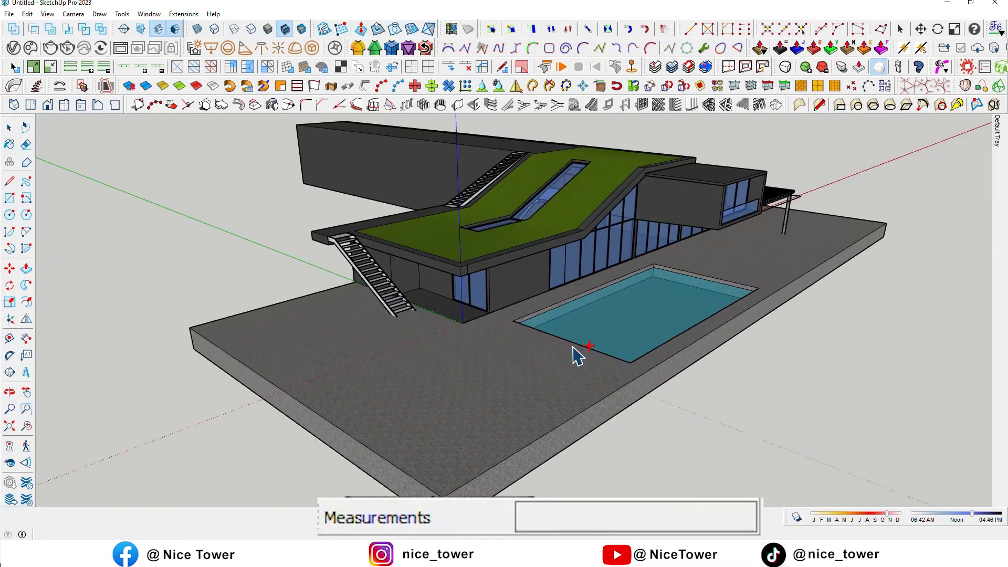
Paste the copied green terrain block and move it toward the house
{"action": "key", "text": "ctrl+v"}
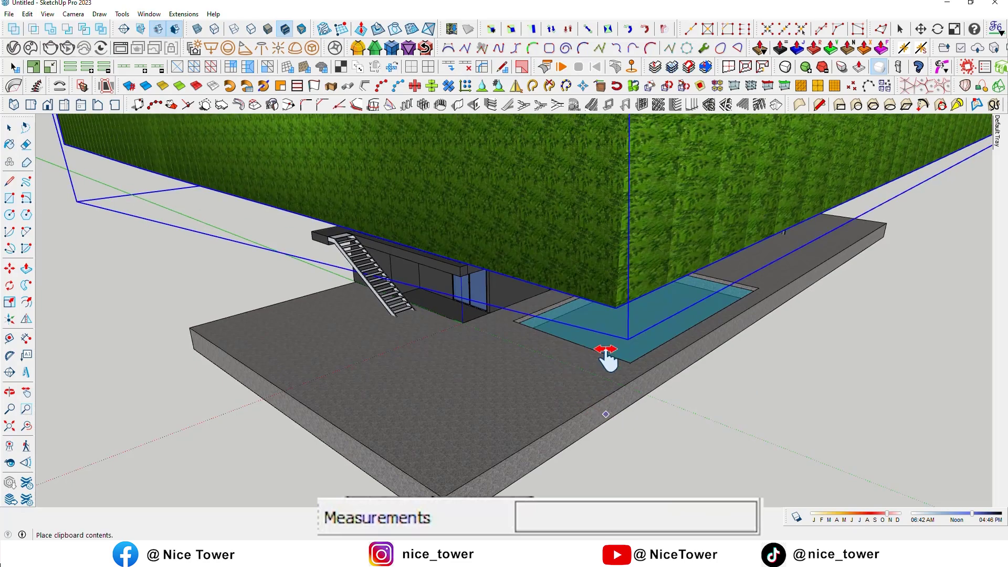
{"action": "scroll", "coordinate": [608, 389], "scroll_direction": "down", "scroll_amount": 3}
{"action": "mouse_move", "coordinate": [608, 389]}
{"action": "middle_mouse_down"}
{"action": "mouse_move", "coordinate": [610, 349]}
{"action": "mouse_move", "coordinate": [580, 356]}
{"action": "middle_mouse_up"}
{"action": "left_click", "coordinate": [581, 356]}
{"action": "key", "text": "m"}
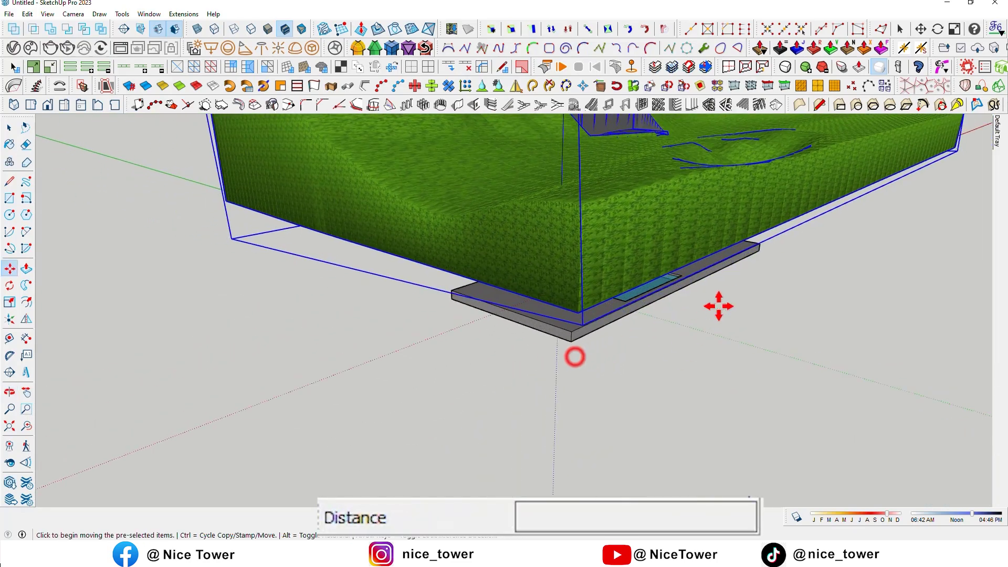
{"action": "left_click", "coordinate": [717, 433]}
{"action": "left_click", "coordinate": [798, 377]}
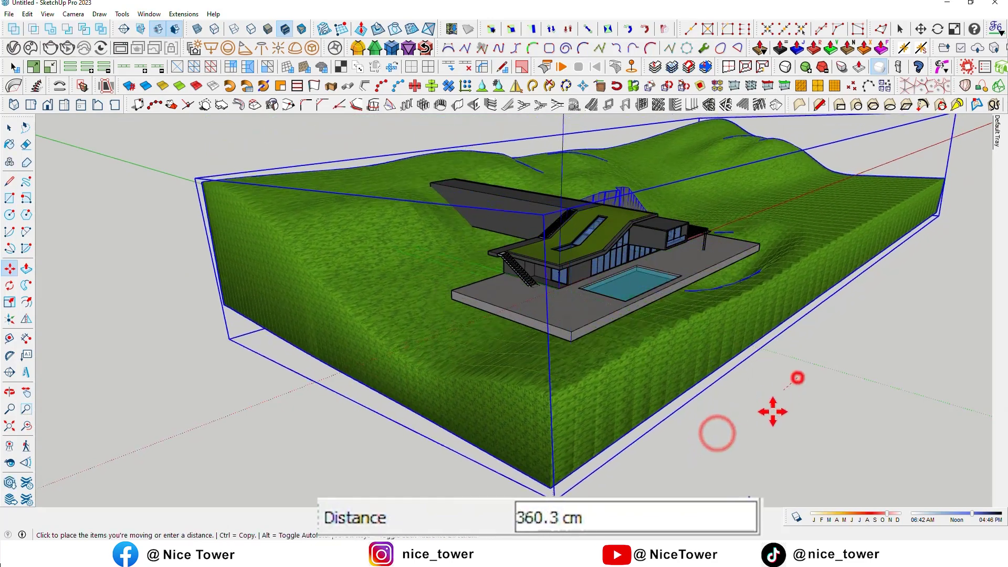
{"action": "left_click", "coordinate": [796, 381]}
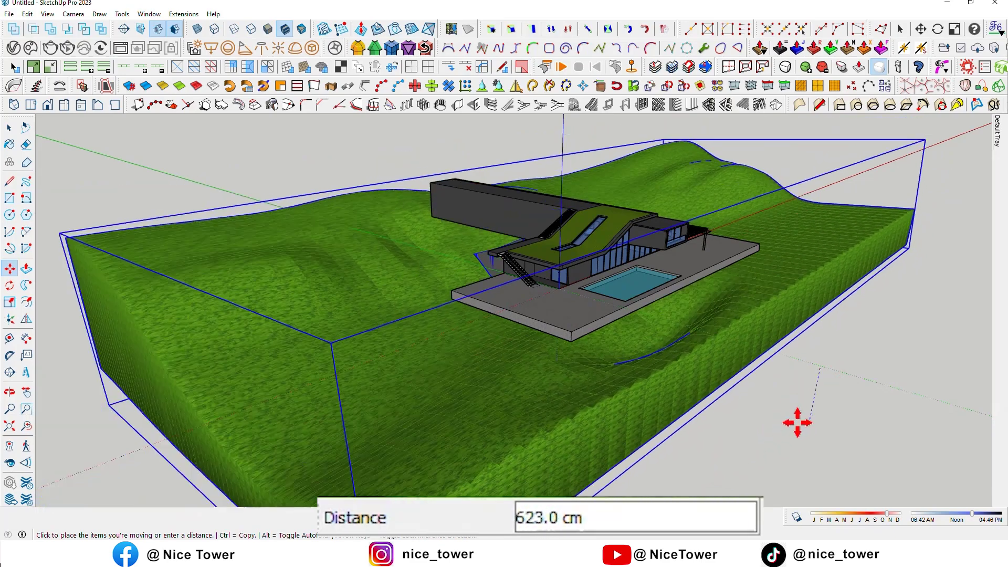
{"action": "left_click", "coordinate": [709, 387]}
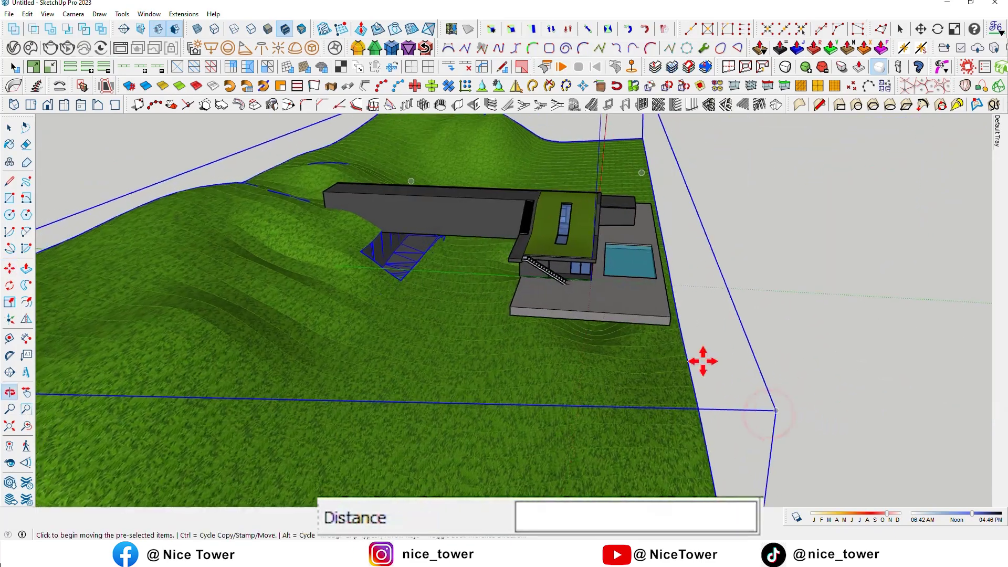
Shift the hillside terrain about 253 cm to its final position around the house
{"action": "scroll", "coordinate": [353, 234], "scroll_direction": "up", "scroll_amount": 3}
{"action": "scroll", "coordinate": [320, 247], "scroll_direction": "up", "scroll_amount": 2}
{"action": "scroll", "coordinate": [303, 253], "scroll_direction": "up", "scroll_amount": 4}
{"action": "left_click", "coordinate": [303, 253]}
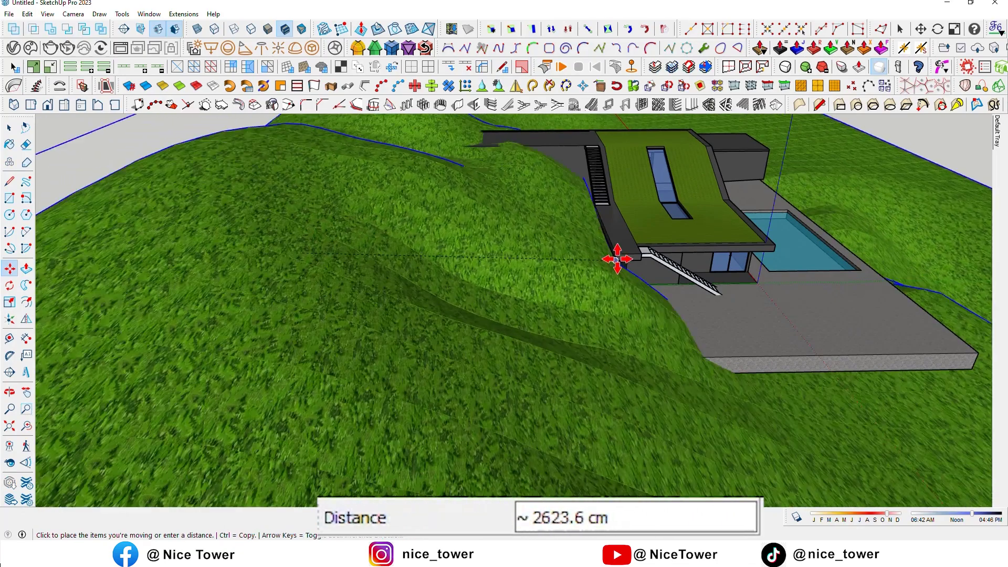
{"action": "left_click", "coordinate": [618, 259]}
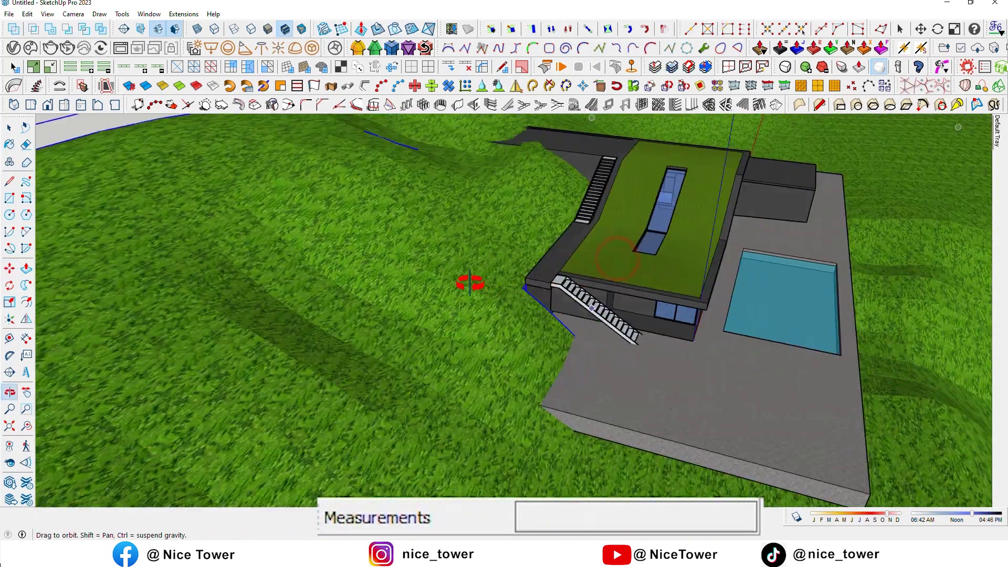
{"action": "middle_click_drag", "start_coordinate": [666, 273], "coordinate": [457, 333]}
{"action": "scroll", "coordinate": [429, 317], "scroll_direction": "up", "scroll_amount": 3}
{"action": "scroll", "coordinate": [376, 271], "scroll_direction": "up", "scroll_amount": 3}
{"action": "scroll", "coordinate": [376, 271], "scroll_direction": "up", "scroll_amount": 2}
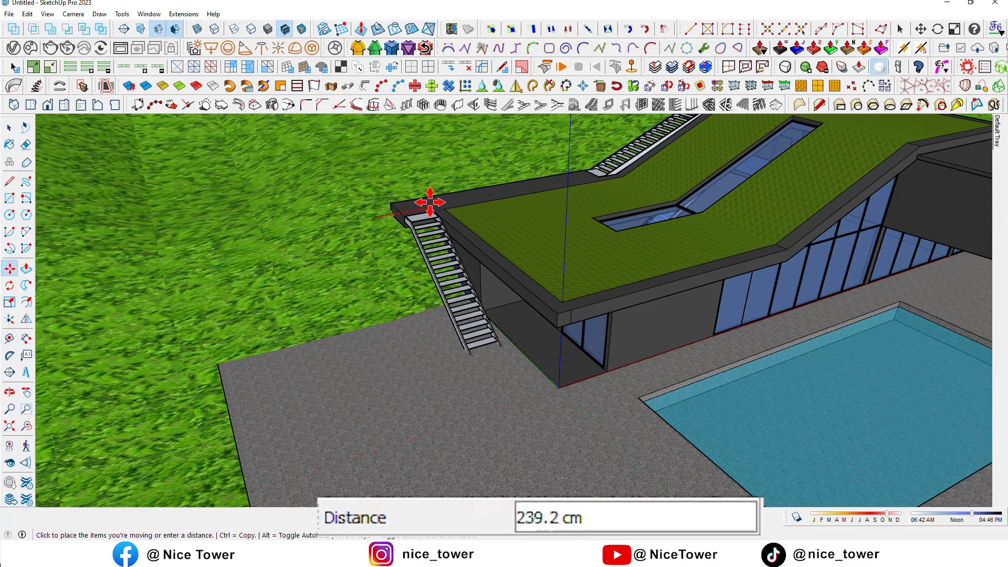
{"action": "left_click", "coordinate": [479, 276]}
{"action": "mouse_move", "coordinate": [479, 277]}
{"action": "middle_mouse_down"}
{"action": "mouse_move", "coordinate": [883, 196]}
{"action": "mouse_move", "coordinate": [628, 286]}
{"action": "mouse_move", "coordinate": [858, 322]}
{"action": "mouse_move", "coordinate": [559, 203]}
{"action": "mouse_move", "coordinate": [862, 158]}
{"action": "mouse_move", "coordinate": [466, 228]}
{"action": "mouse_move", "coordinate": [416, 174]}
{"action": "mouse_move", "coordinate": [585, 231]}
{"action": "mouse_move", "coordinate": [550, 233]}
{"action": "middle_mouse_up"}
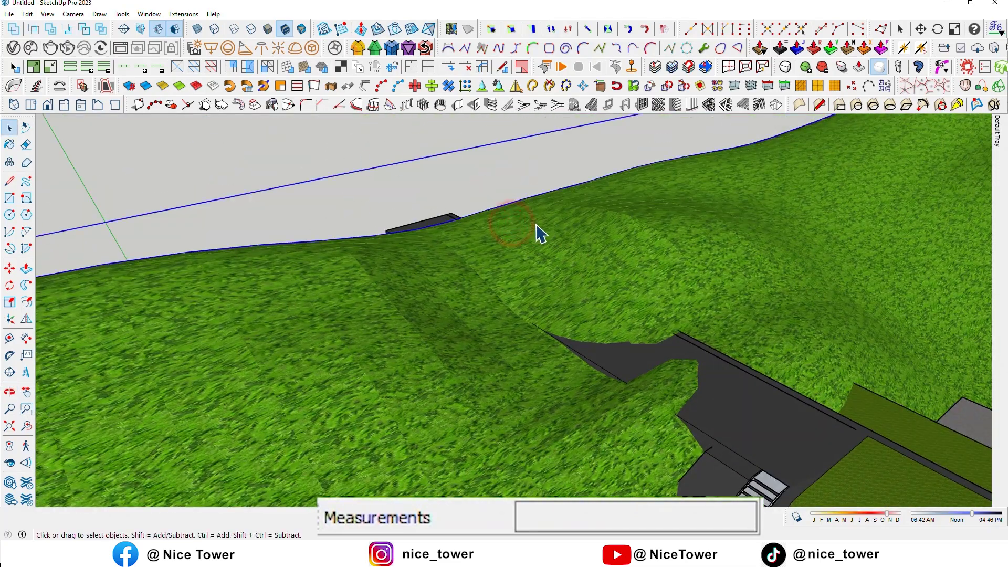
Raise slope points with Smoove at a 1500 cm radius, undoing the last raise
{"action": "scroll", "coordinate": [582, 253], "scroll_direction": "up", "scroll_amount": 3}
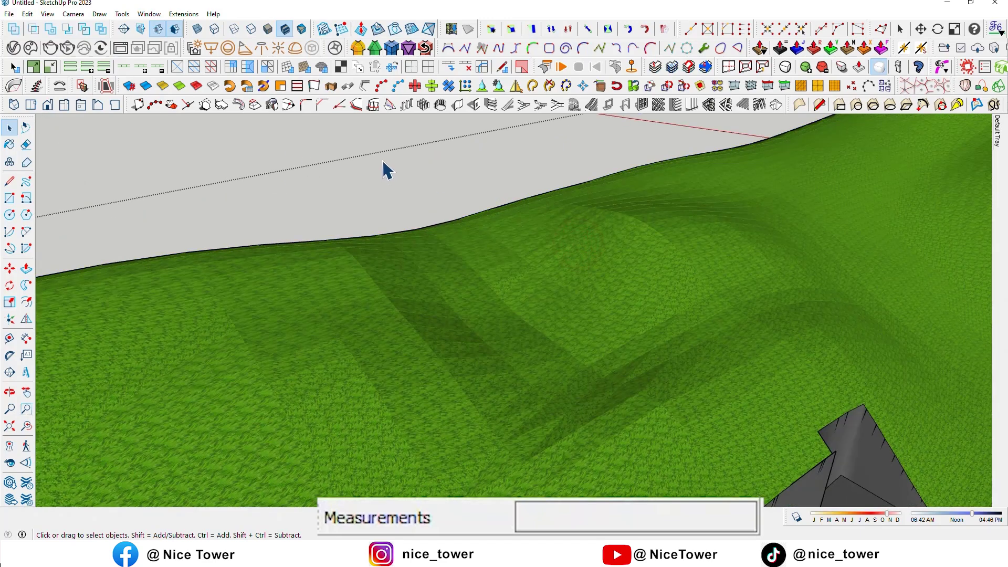
{"action": "left_click", "coordinate": [361, 31]}
{"action": "type", "text": "1500"}
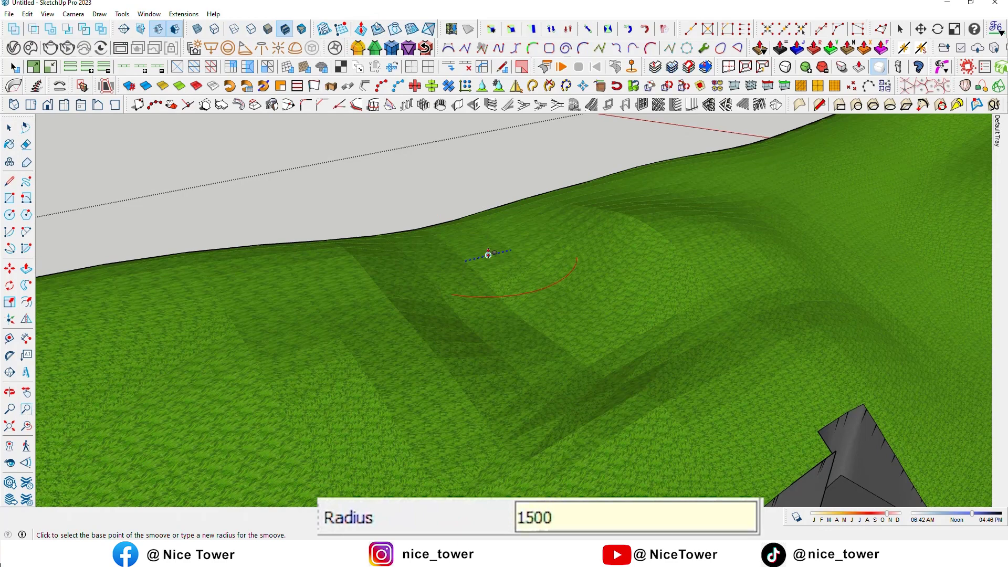
{"action": "left_click", "coordinate": [512, 276]}
{"action": "type", "text": "x"}
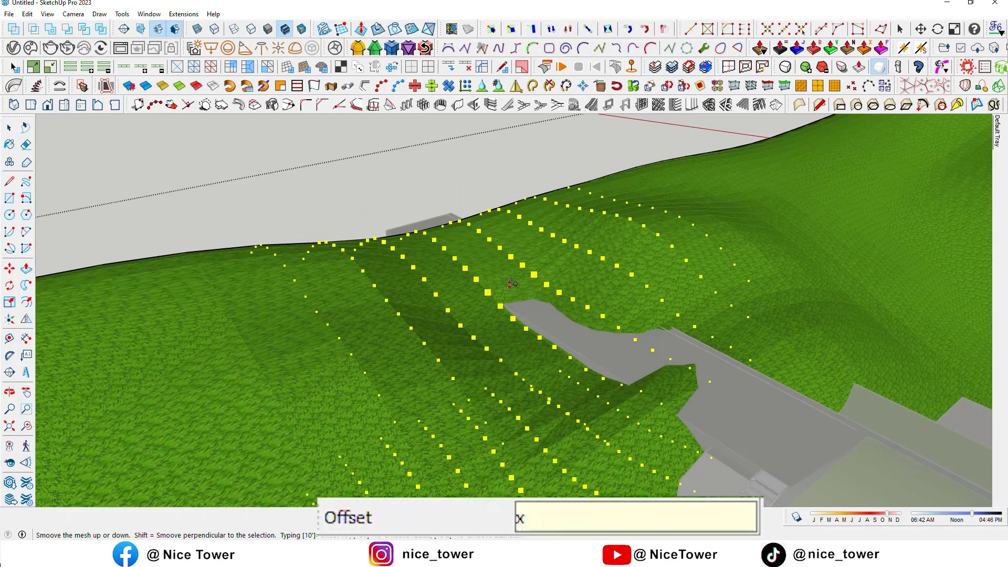
{"action": "left_click", "coordinate": [510, 290]}
{"action": "left_click", "coordinate": [531, 221]}
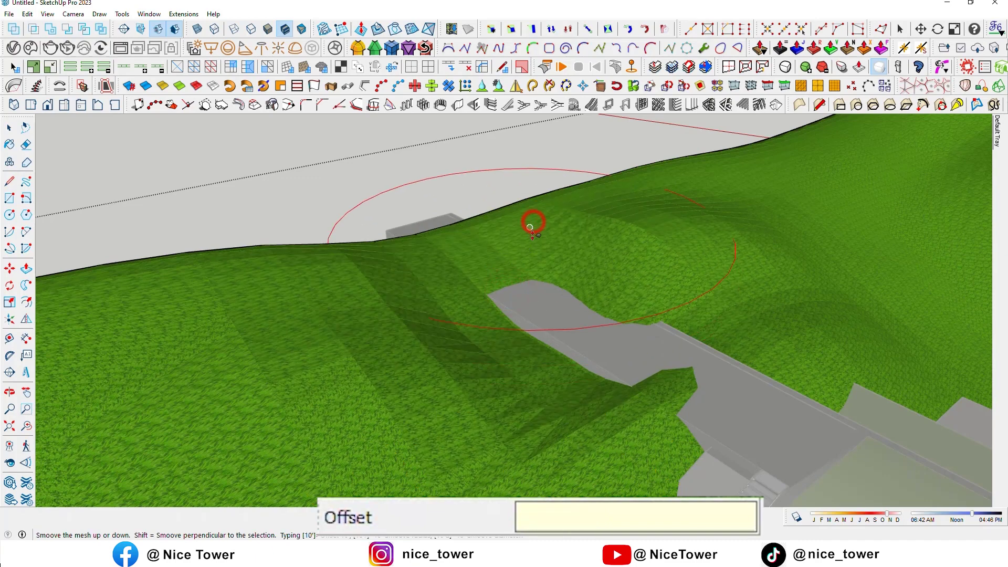
{"action": "left_click", "coordinate": [532, 241]}
{"action": "left_click", "coordinate": [475, 224]}
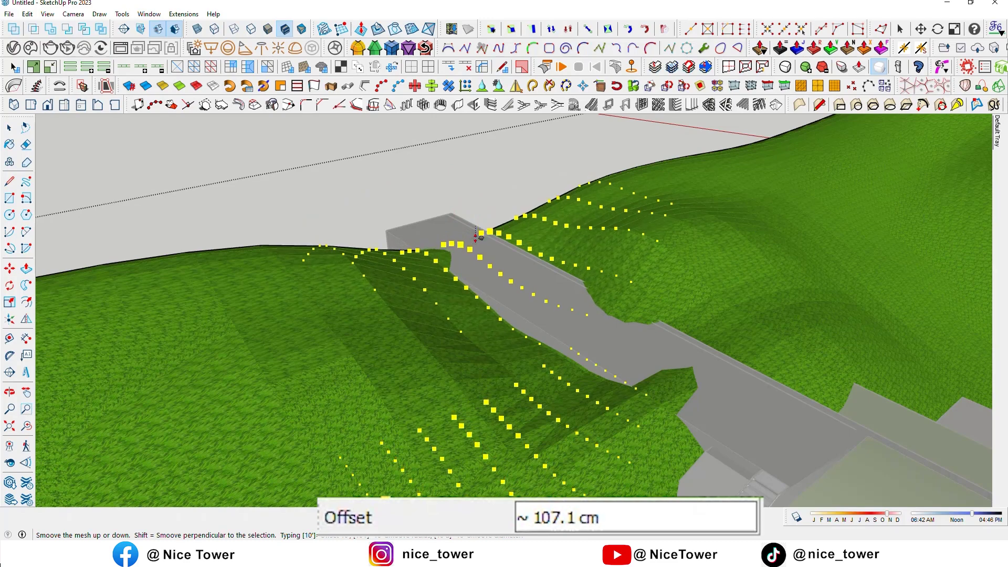
{"action": "left_click", "coordinate": [477, 234]}
{"action": "key", "text": "ctrl+z"}
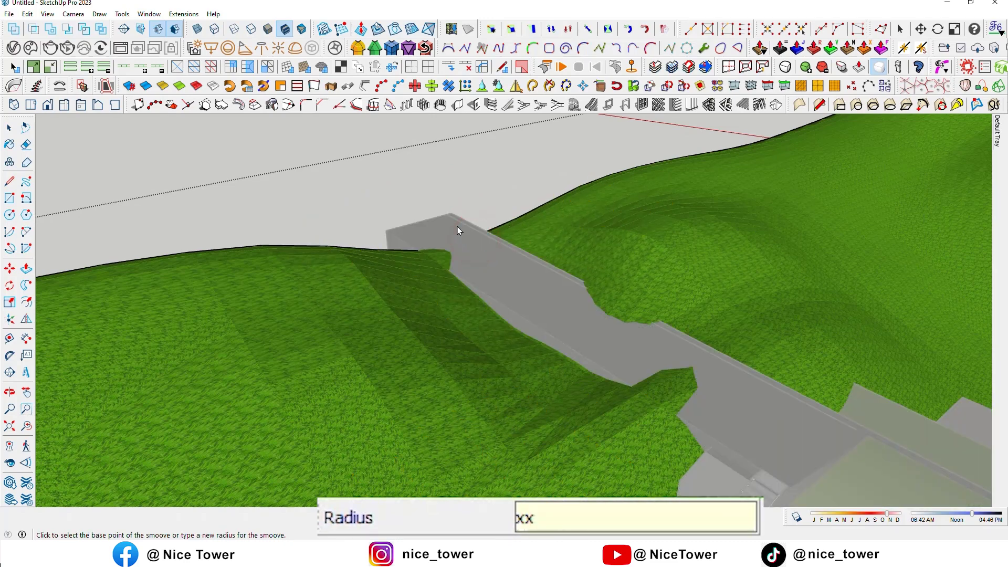
{"action": "key", "text": "space"}
Reduce the Smoove radius to 500 cm and raise a point on the slope
{"action": "mouse_move", "coordinate": [432, 218]}
{"action": "middle_mouse_down"}
{"action": "mouse_move", "coordinate": [580, 225]}
{"action": "mouse_move", "coordinate": [349, 180]}
{"action": "mouse_move", "coordinate": [450, 259]}
{"action": "mouse_move", "coordinate": [398, 279]}
{"action": "mouse_move", "coordinate": [551, 293]}
{"action": "mouse_move", "coordinate": [520, 294]}
{"action": "mouse_move", "coordinate": [540, 259]}
{"action": "mouse_move", "coordinate": [555, 265]}
{"action": "middle_mouse_up"}
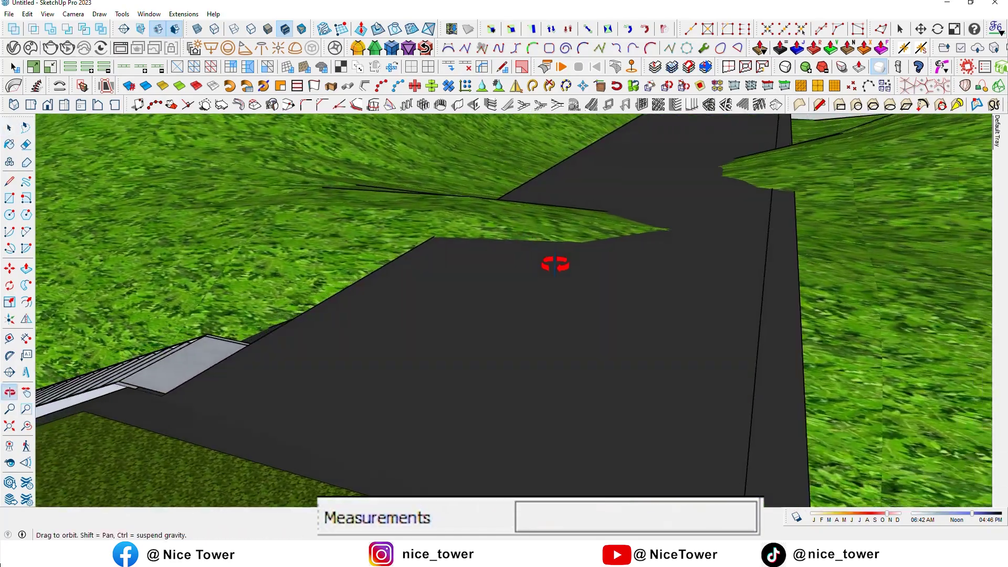
{"action": "left_click", "coordinate": [305, 179]}
{"action": "left_click", "coordinate": [362, 30]}
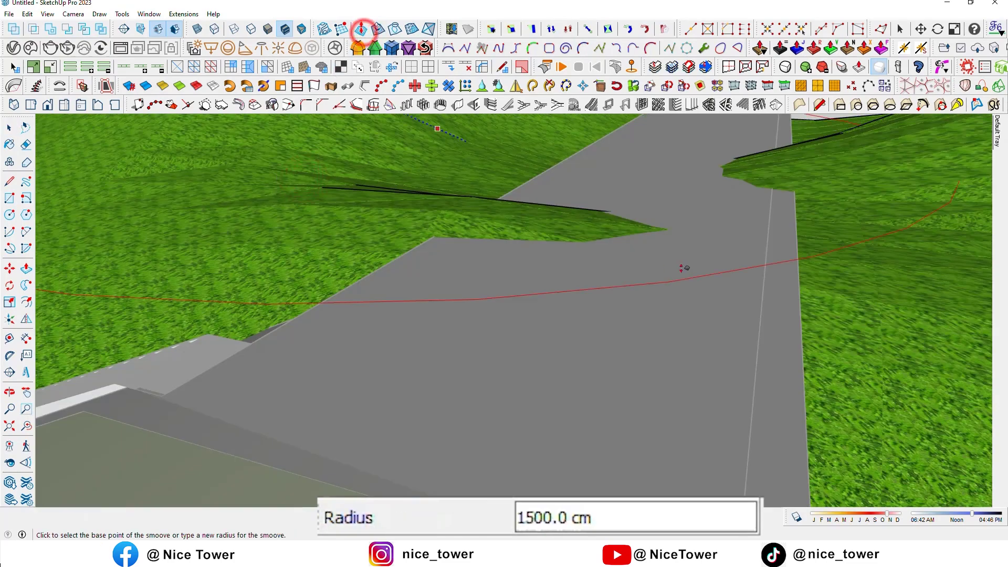
{"action": "type", "text": "500"}
{"action": "key", "text": "Return"}
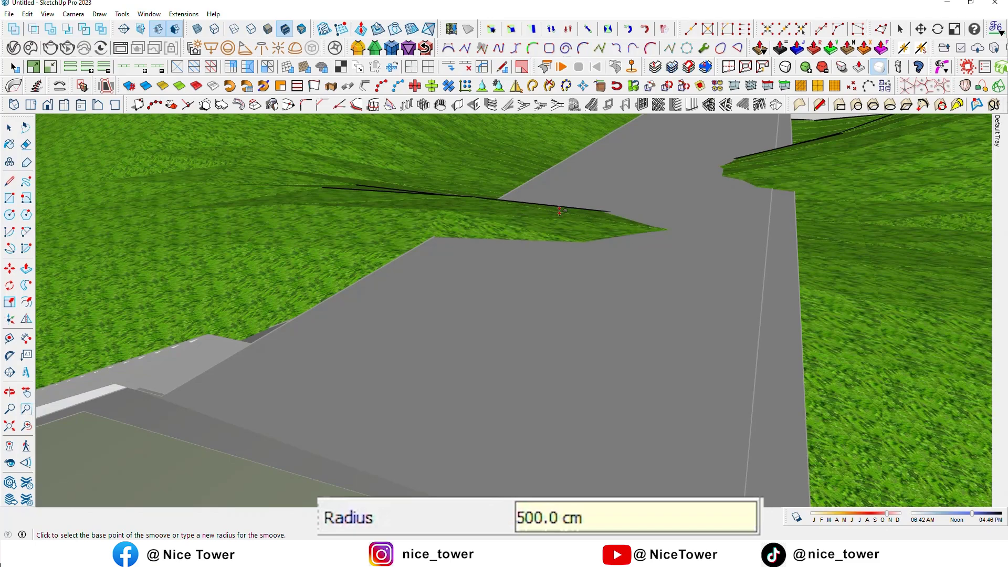
{"action": "left_click", "coordinate": [503, 206]}
{"action": "left_click", "coordinate": [504, 220]}
Raise two more terrain spots along the walkway edge
{"action": "mouse_move", "coordinate": [504, 220]}
{"action": "middle_mouse_down"}
{"action": "mouse_move", "coordinate": [767, 266]}
{"action": "mouse_move", "coordinate": [660, 287]}
{"action": "middle_mouse_up"}
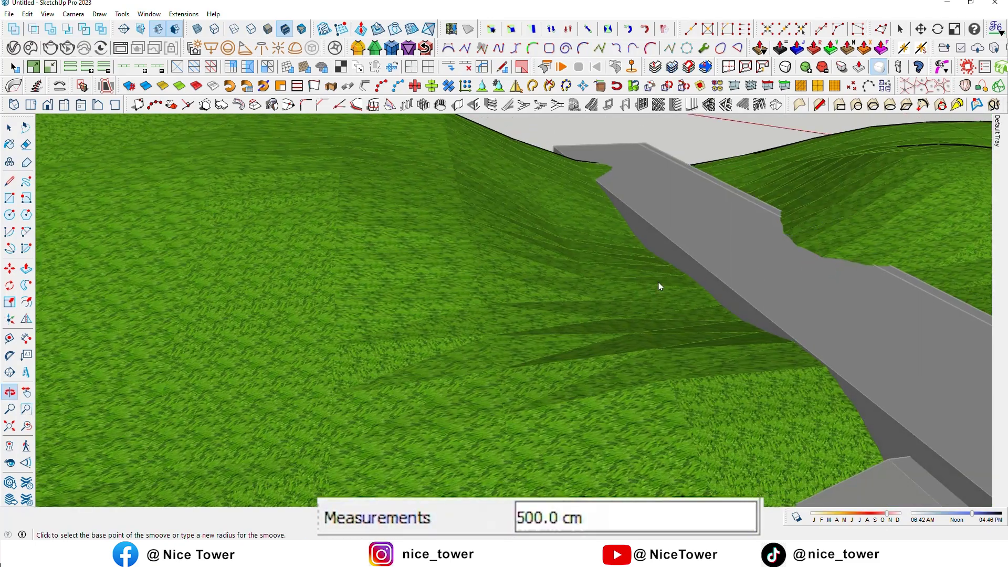
{"action": "left_click", "coordinate": [576, 270]}
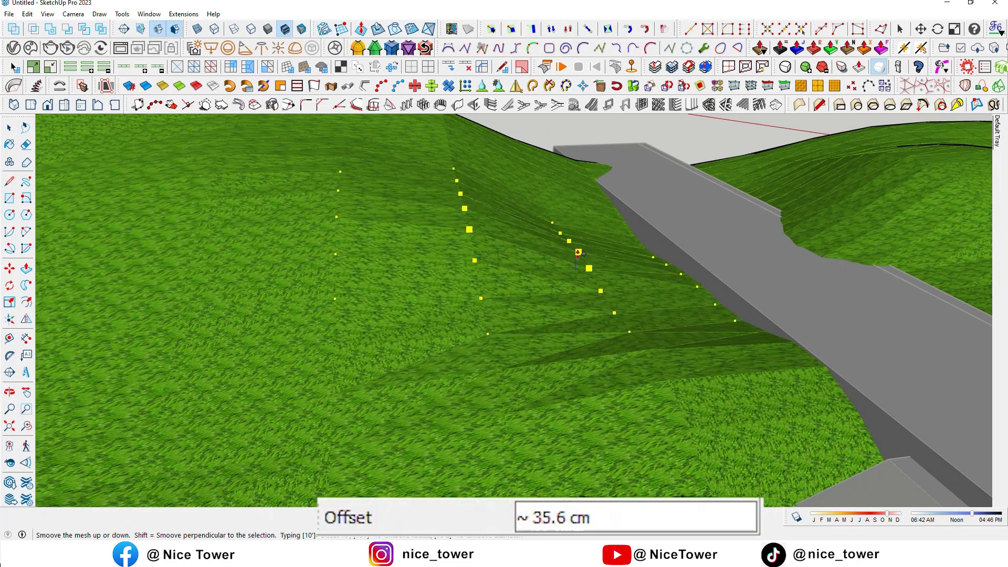
{"action": "left_click", "coordinate": [602, 231]}
{"action": "left_click", "coordinate": [624, 225]}
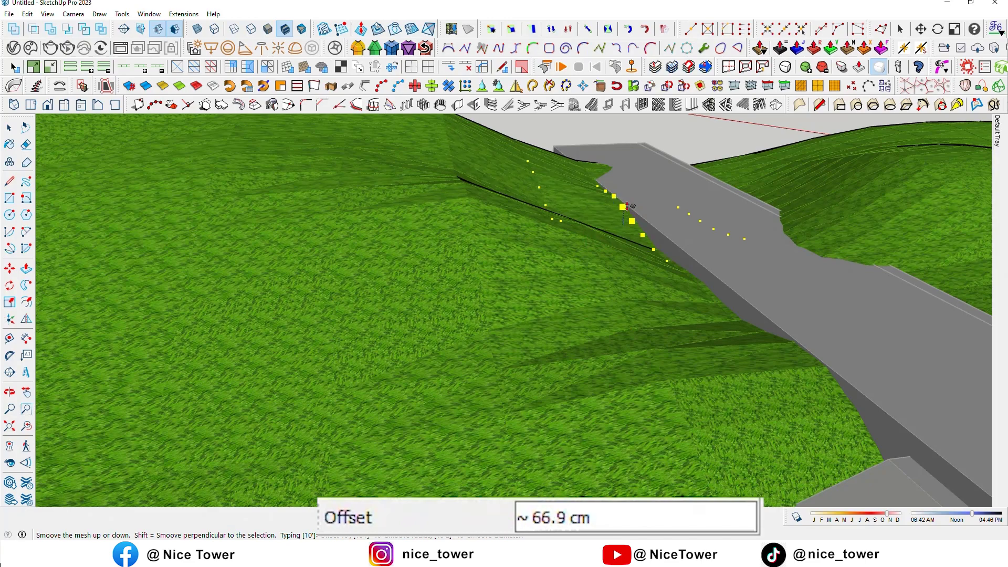
{"action": "left_click", "coordinate": [627, 206]}
{"action": "mouse_move", "coordinate": [624, 253]}
{"action": "middle_mouse_down"}
{"action": "mouse_move", "coordinate": [660, 266]}
{"action": "mouse_move", "coordinate": [761, 257]}
{"action": "mouse_move", "coordinate": [742, 254]}
{"action": "mouse_move", "coordinate": [740, 266]}
{"action": "mouse_move", "coordinate": [743, 227]}
{"action": "mouse_move", "coordinate": [621, 235]}
{"action": "mouse_move", "coordinate": [808, 277]}
{"action": "mouse_move", "coordinate": [690, 292]}
{"action": "middle_mouse_up"}
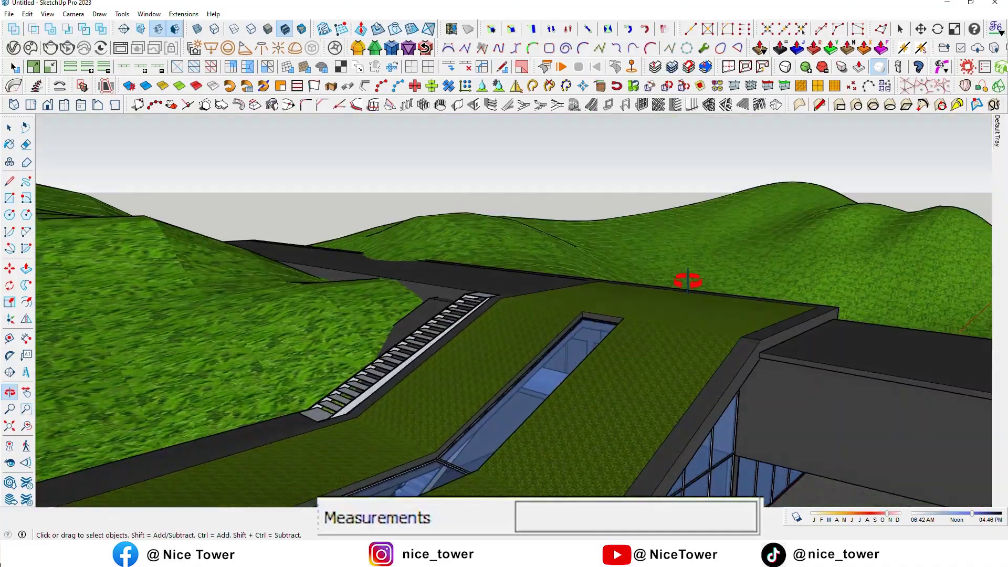
Open the roof slab group above the glass doors for editing
{"action": "scroll", "coordinate": [689, 291], "scroll_direction": "down", "scroll_amount": 3}
{"action": "scroll", "coordinate": [698, 259], "scroll_direction": "down", "scroll_amount": 3}
{"action": "mouse_move", "coordinate": [743, 265]}
{"action": "middle_mouse_down"}
{"action": "mouse_move", "coordinate": [294, 428]}
{"action": "mouse_move", "coordinate": [551, 331]}
{"action": "mouse_move", "coordinate": [396, 379]}
{"action": "mouse_move", "coordinate": [473, 320]}
{"action": "mouse_move", "coordinate": [481, 339]}
{"action": "mouse_move", "coordinate": [524, 348]}
{"action": "middle_mouse_up"}
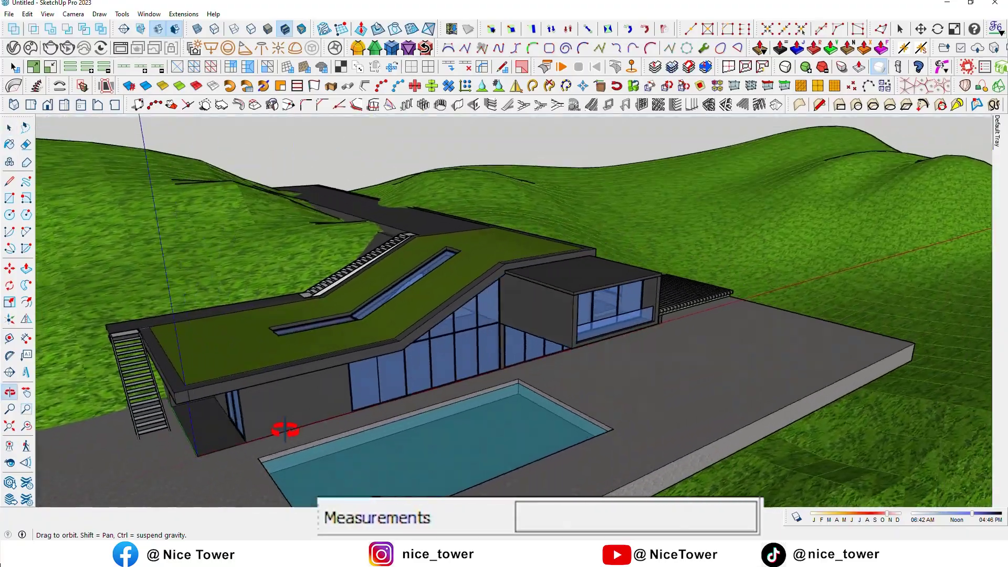
{"action": "scroll", "coordinate": [458, 335], "scroll_direction": "up", "scroll_amount": 3}
{"action": "scroll", "coordinate": [481, 342], "scroll_direction": "up", "scroll_amount": 3}
{"action": "scroll", "coordinate": [473, 315], "scroll_direction": "up", "scroll_amount": 2}
{"action": "scroll", "coordinate": [547, 343], "scroll_direction": "up", "scroll_amount": 2}
{"action": "double_click", "coordinate": [547, 325]}
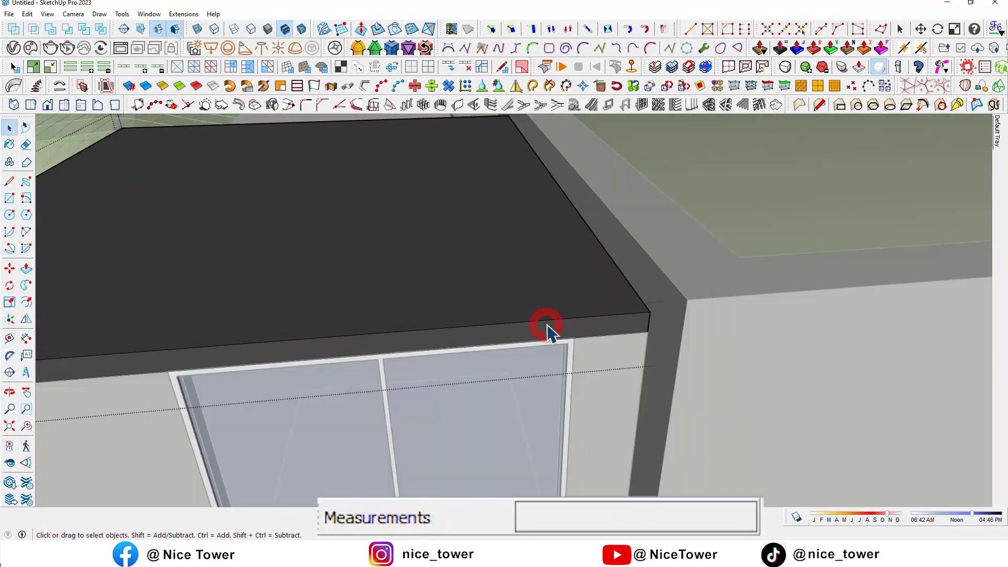
Mark the slab edge above the window corner and push/pull that section 350 cm
{"action": "key", "text": "l"}
{"action": "middle_click_drag", "start_coordinate": [594, 328], "coordinate": [742, 322]}
{"action": "scroll", "coordinate": [721, 336], "scroll_direction": "up", "scroll_amount": 2}
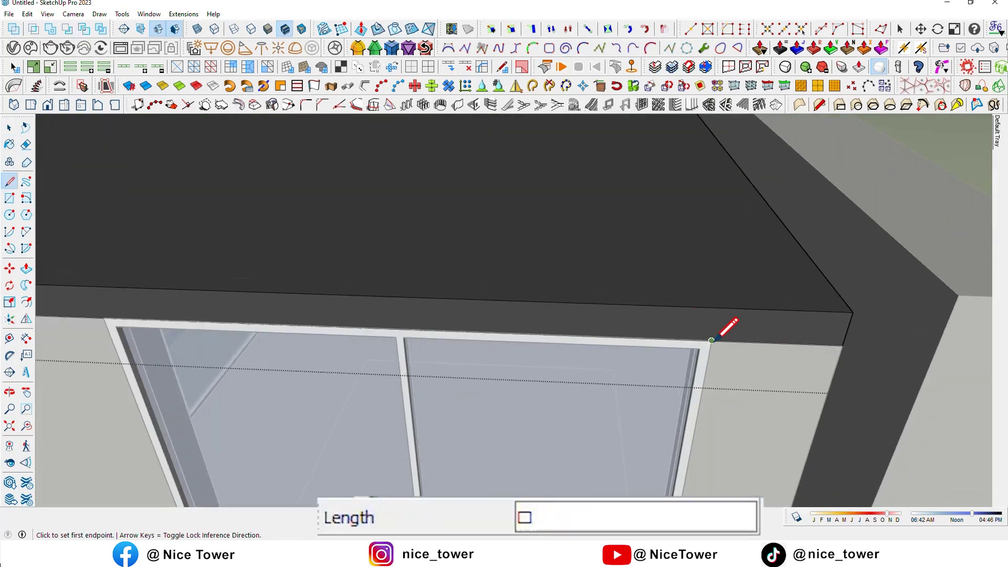
{"action": "left_click", "coordinate": [705, 310]}
{"action": "middle_click_drag", "start_coordinate": [793, 353], "coordinate": [462, 362]}
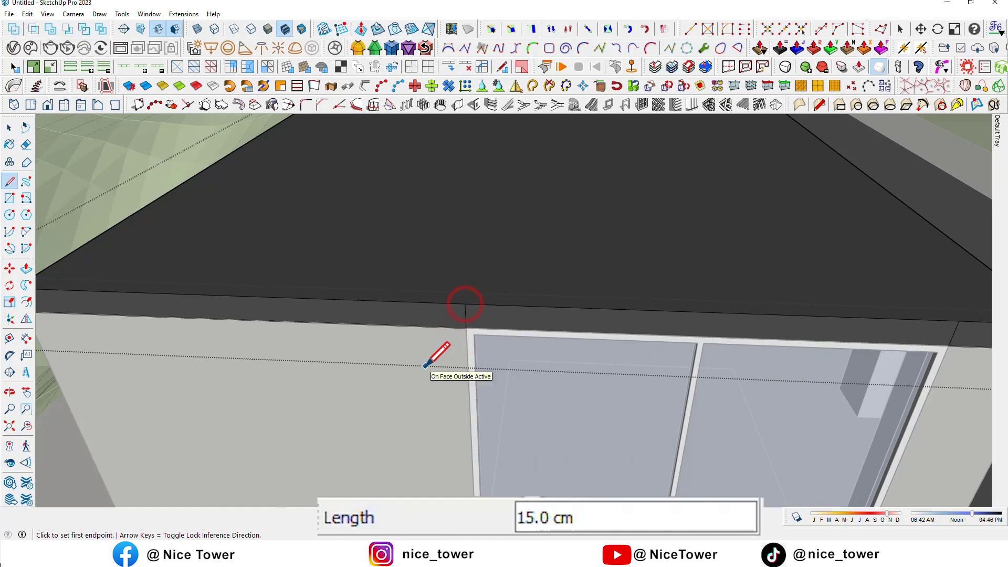
{"action": "key", "text": "p"}
{"action": "left_click", "coordinate": [524, 320]}
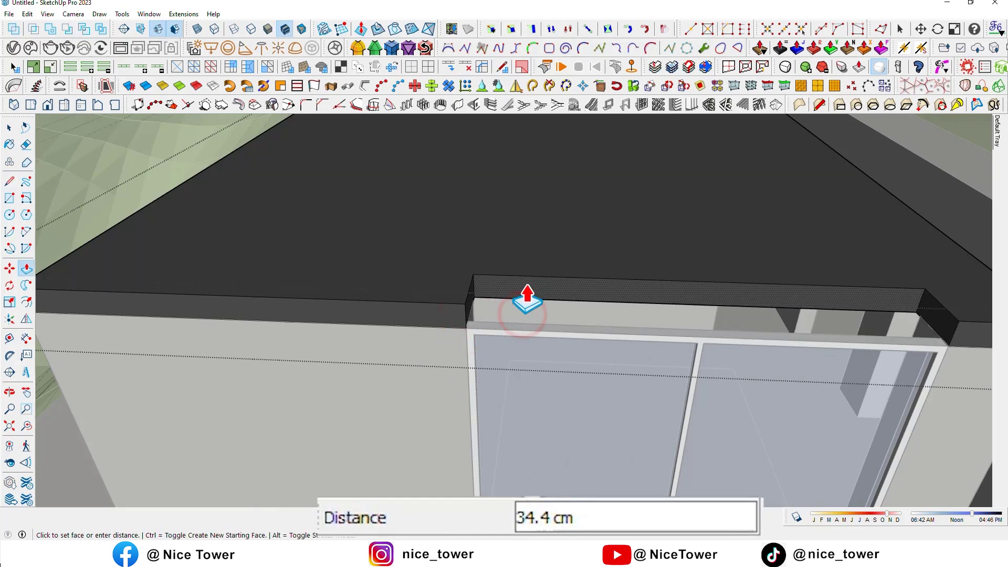
{"action": "type", "text": "350"}
{"action": "key", "text": "Return"}
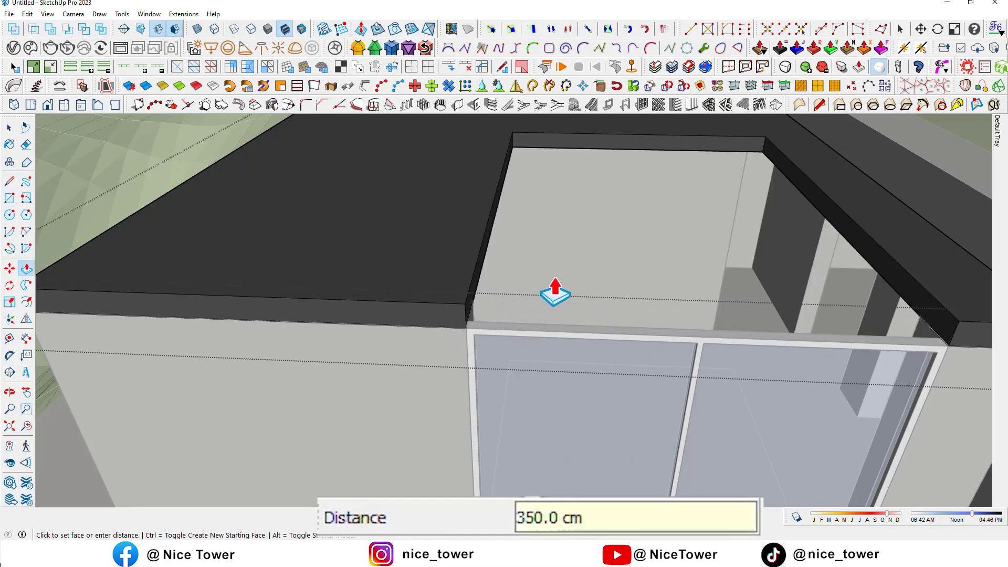
Draw a 350 × 250 cm rectangle capping the roof opening and select its face
{"action": "key", "text": "r"}
{"action": "scroll", "coordinate": [517, 151], "scroll_direction": "up", "scroll_amount": 2}
{"action": "scroll", "coordinate": [514, 141], "scroll_direction": "up", "scroll_amount": 4}
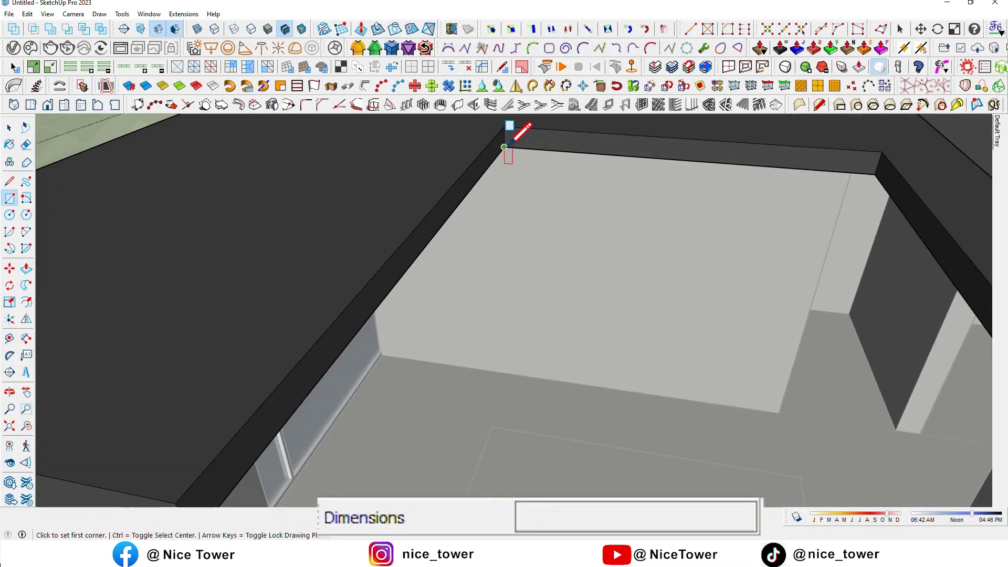
{"action": "left_click", "coordinate": [505, 127]}
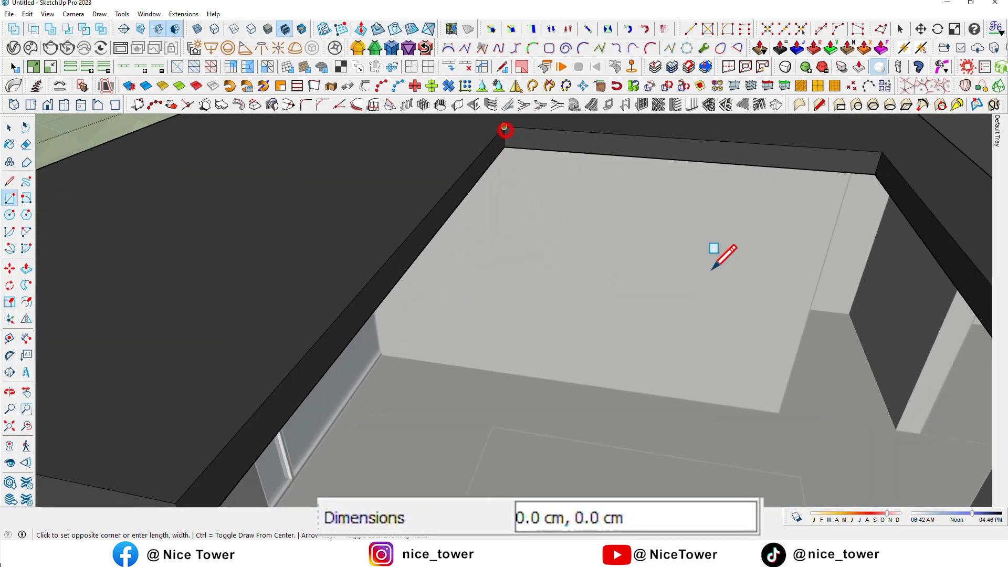
{"action": "middle_click_drag", "start_coordinate": [716, 254], "coordinate": [568, 198]}
{"action": "left_click", "coordinate": [529, 368]}
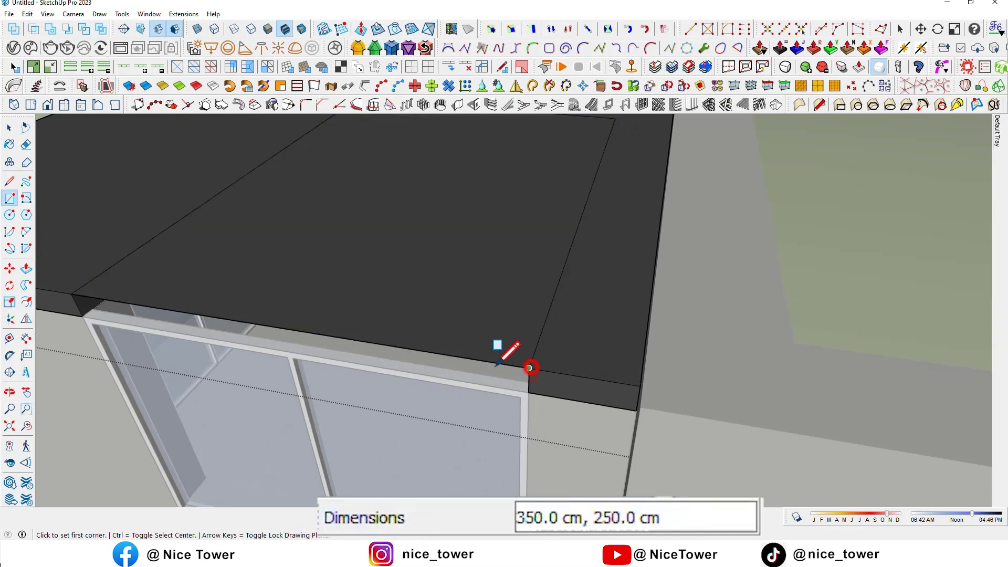
{"action": "scroll", "coordinate": [529, 367], "scroll_direction": "up", "scroll_amount": 3}
{"action": "mouse_move", "coordinate": [529, 368]}
{"action": "middle_mouse_down"}
{"action": "mouse_move", "coordinate": [438, 320]}
{"action": "mouse_move", "coordinate": [524, 322]}
{"action": "middle_mouse_up"}
{"action": "key", "text": "space"}
{"action": "left_click", "coordinate": [643, 104]}
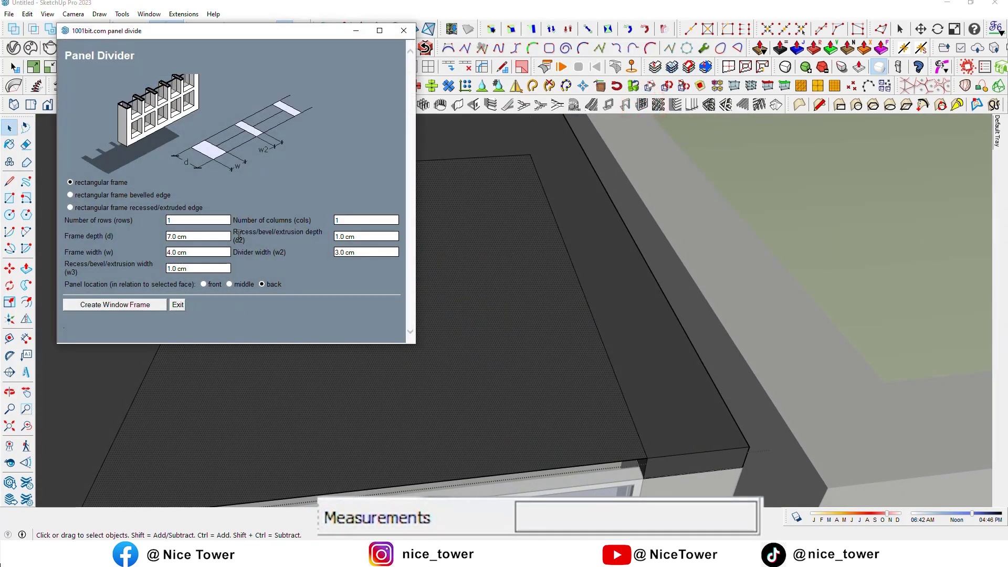
Add a window frame to the skylight and lower its top edge loop 8 cm
{"action": "left_click", "coordinate": [149, 305]}
{"action": "mouse_move", "coordinate": [259, 303]}
{"action": "middle_mouse_down"}
{"action": "mouse_move", "coordinate": [349, 309]}
{"action": "mouse_move", "coordinate": [360, 379]}
{"action": "middle_mouse_up"}
{"action": "scroll", "coordinate": [292, 341], "scroll_direction": "up", "scroll_amount": 2}
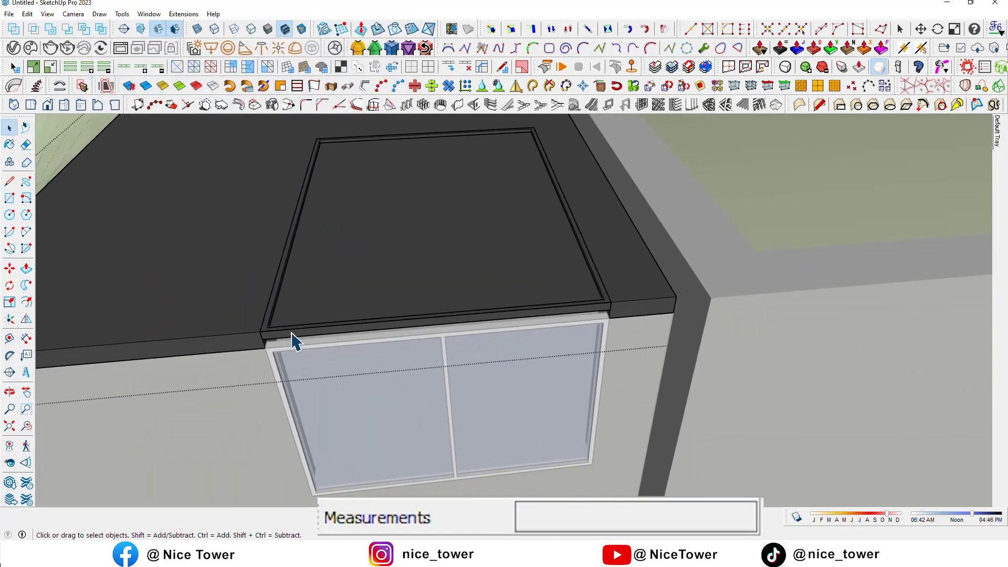
{"action": "scroll", "coordinate": [292, 340], "scroll_direction": "up", "scroll_amount": 1}
{"action": "left_click", "coordinate": [289, 333]}
{"action": "middle_click_drag", "start_coordinate": [278, 354], "coordinate": [248, 340]}
{"action": "key", "text": "m"}
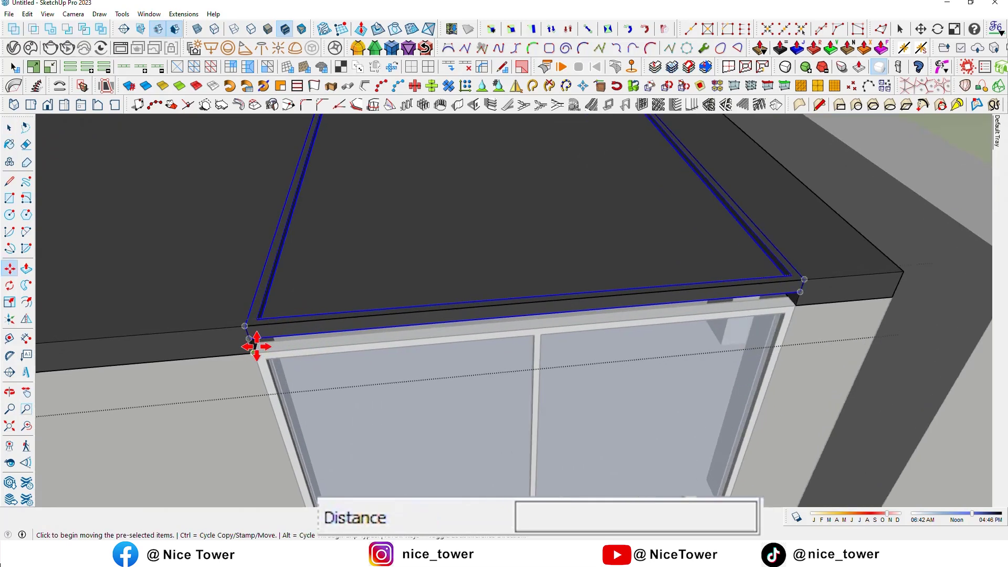
{"action": "scroll", "coordinate": [256, 346], "scroll_direction": "up", "scroll_amount": 1}
{"action": "left_click", "coordinate": [254, 346]}
{"action": "type", "text": "8"}
{"action": "key", "text": "Return"}
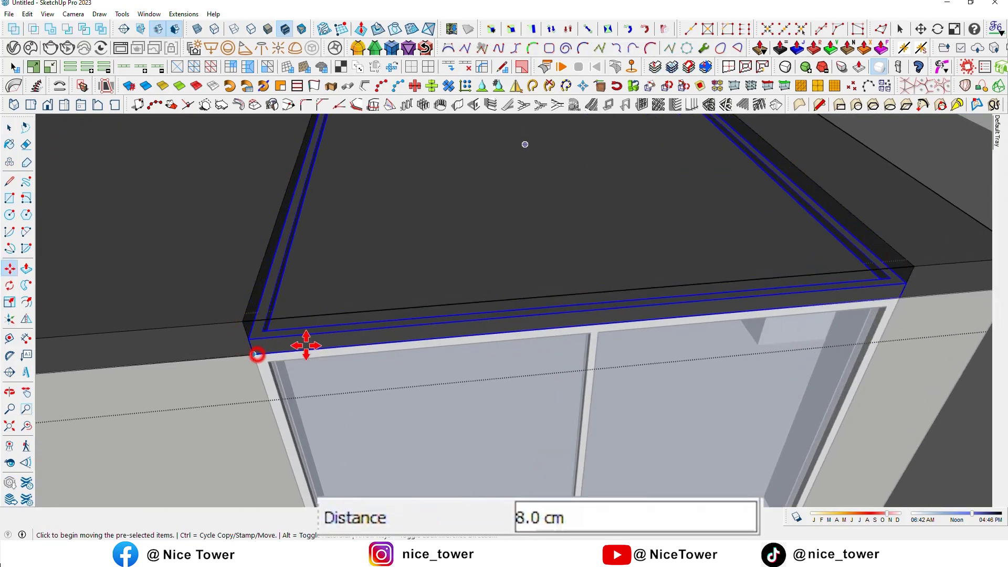
{"action": "key", "text": "space"}
Paint the skylight box top with the blue glass sampled from the wall
{"action": "key", "text": "b"}
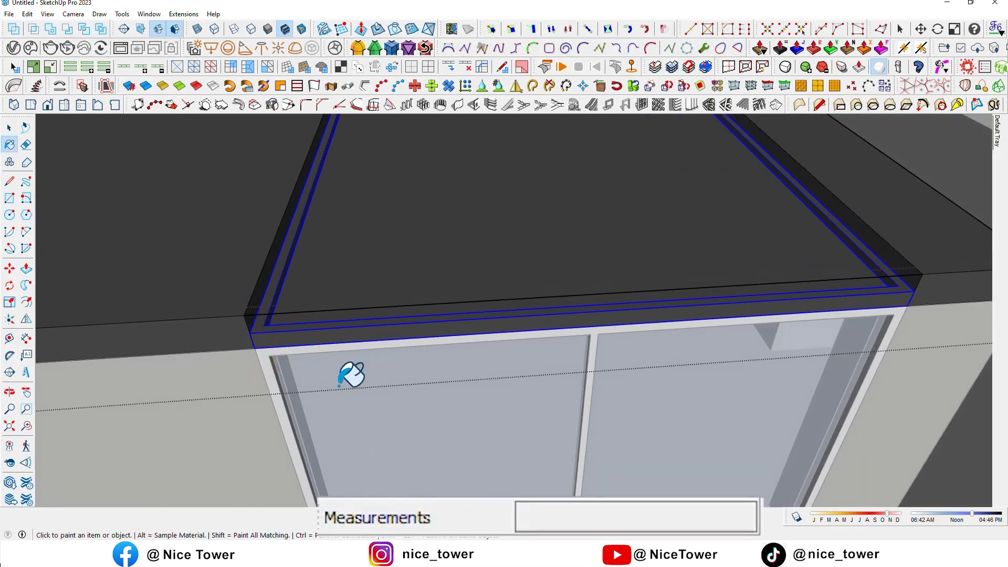
{"action": "left_click", "coordinate": [335, 289]}
{"action": "left_click", "coordinate": [415, 261]}
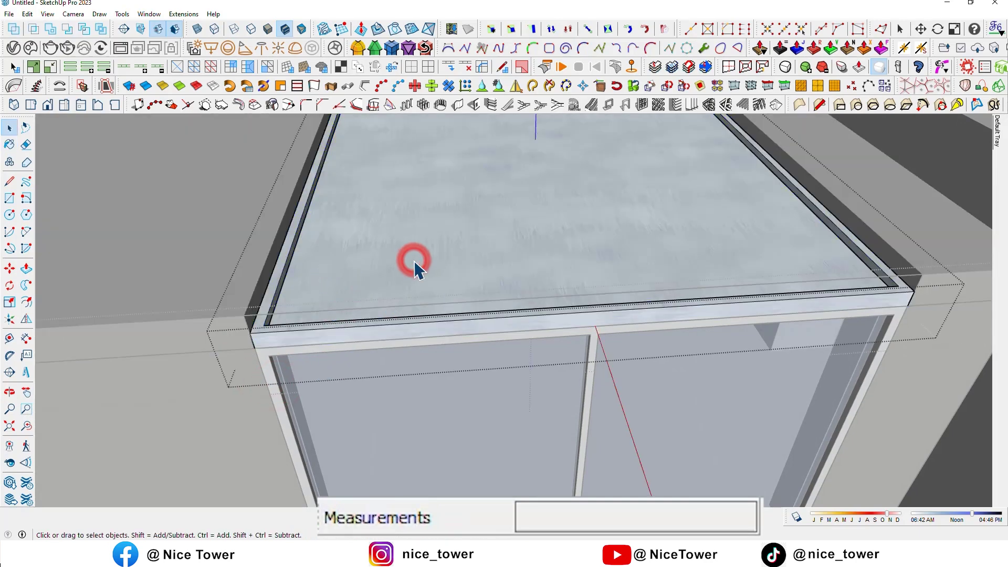
{"action": "key", "text": "b"}
{"action": "left_click", "coordinate": [413, 380], "text": "alt"}
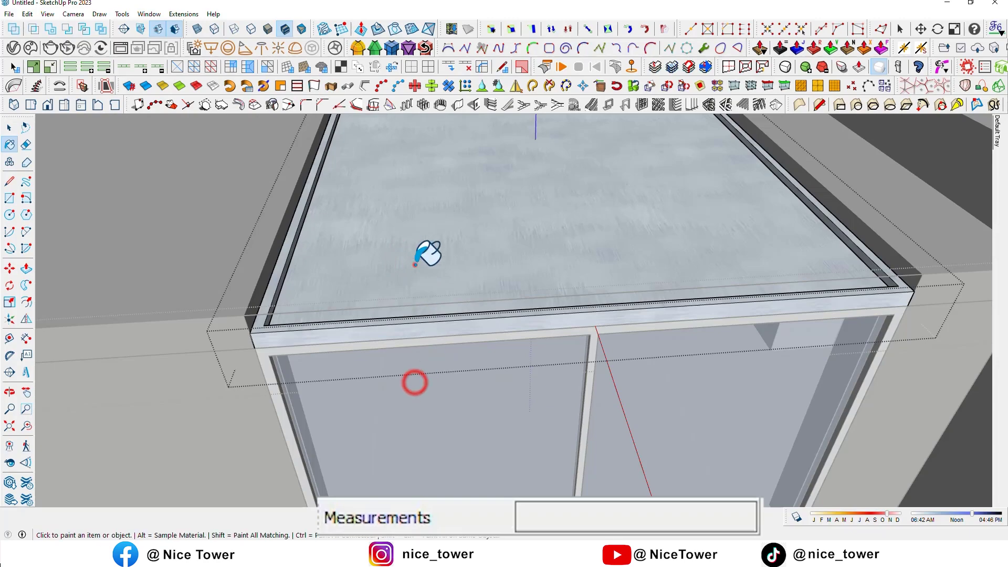
{"action": "left_click", "coordinate": [414, 263]}
{"action": "scroll", "coordinate": [419, 270], "scroll_direction": "down", "scroll_amount": 2}
{"action": "key", "text": "space"}
{"action": "scroll", "coordinate": [291, 264], "scroll_direction": "down", "scroll_amount": 2}
Check the glass box from above, then select the roof slab over the room
{"action": "mouse_move", "coordinate": [273, 263]}
{"action": "middle_mouse_down"}
{"action": "mouse_move", "coordinate": [394, 263]}
{"action": "mouse_move", "coordinate": [468, 338]}
{"action": "mouse_move", "coordinate": [264, 286]}
{"action": "middle_mouse_up"}
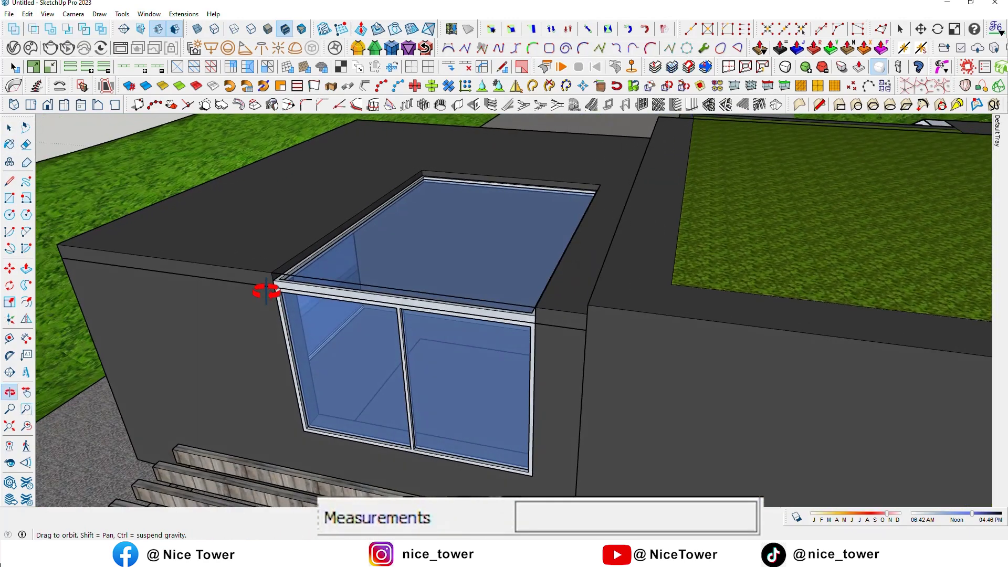
{"action": "scroll", "coordinate": [293, 283], "scroll_direction": "up", "scroll_amount": 2}
{"action": "scroll", "coordinate": [292, 284], "scroll_direction": "up", "scroll_amount": 3}
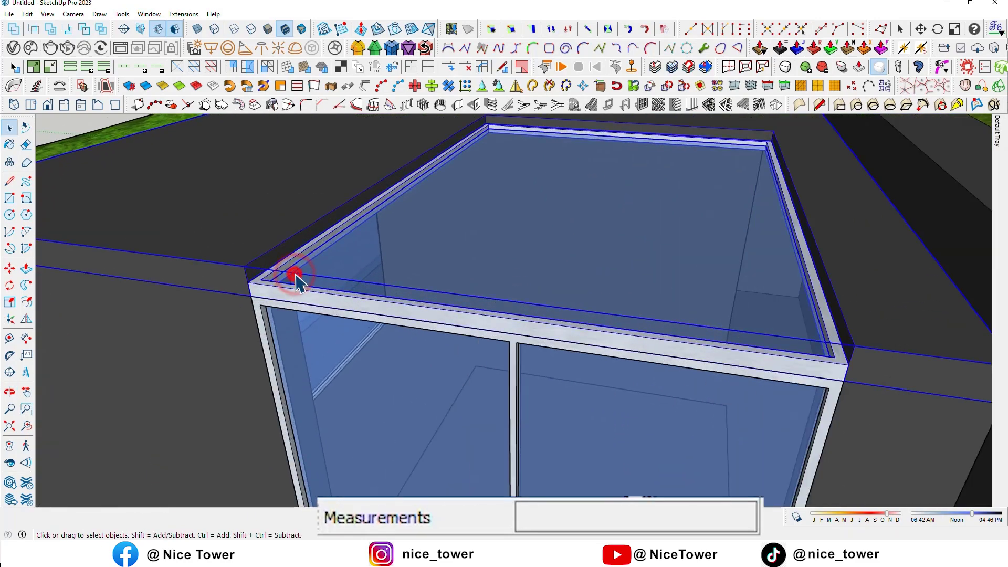
{"action": "left_click", "coordinate": [295, 278]}
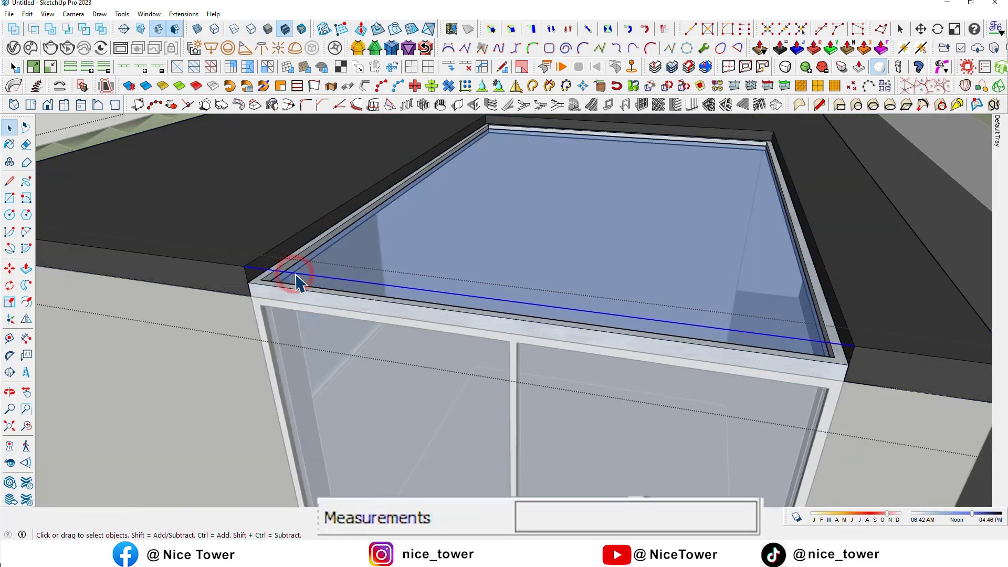
{"action": "scroll", "coordinate": [297, 284], "scroll_direction": "down", "scroll_amount": 3}
{"action": "mouse_move", "coordinate": [316, 288]}
{"action": "middle_mouse_down"}
{"action": "mouse_move", "coordinate": [386, 307]}
{"action": "mouse_move", "coordinate": [292, 307]}
{"action": "middle_mouse_up"}
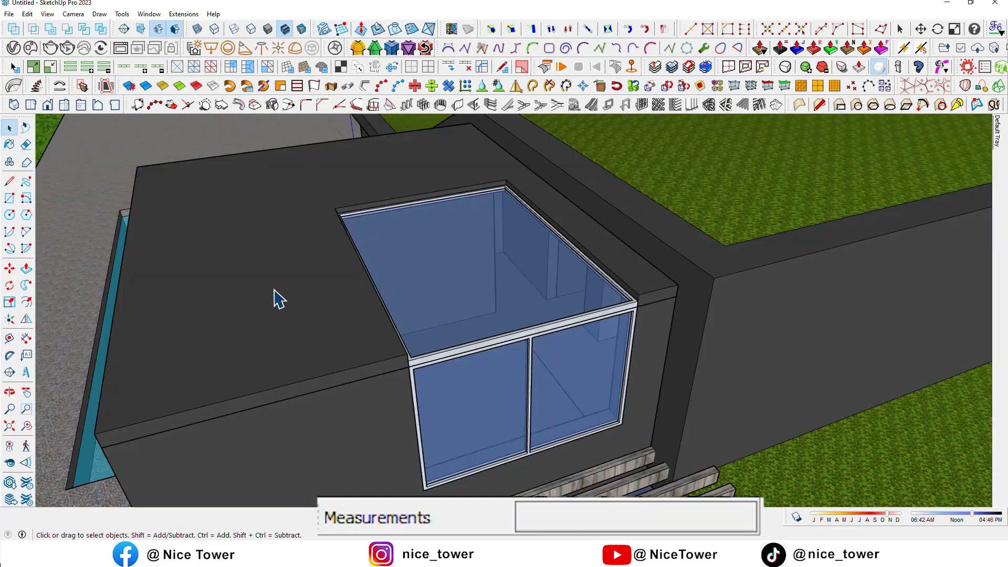
{"action": "left_click", "coordinate": [274, 293]}
Hide the roof slab over the glazed room to see inside
{"action": "key", "text": "Delete"}
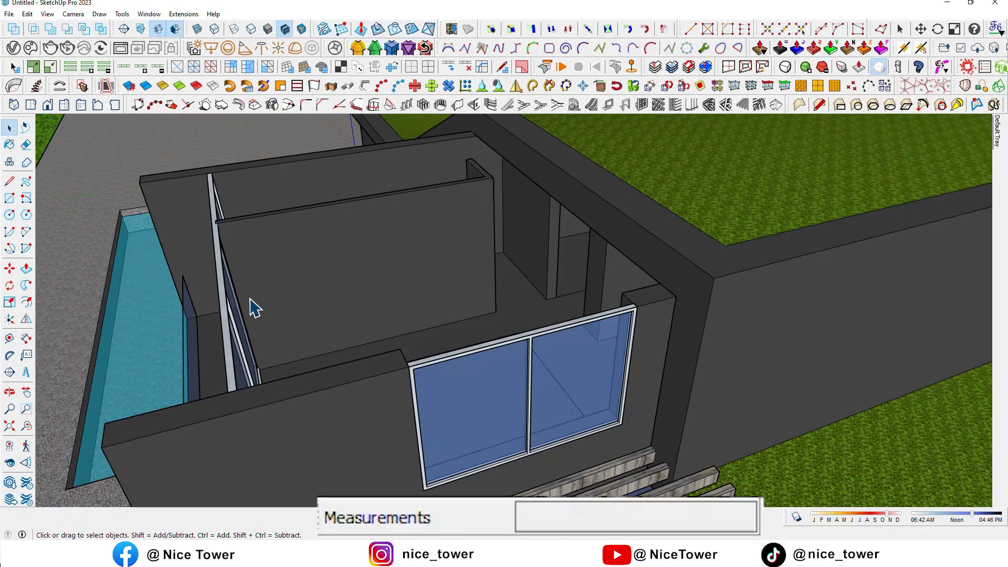
{"action": "mouse_move", "coordinate": [252, 308]}
{"action": "middle_mouse_down"}
{"action": "mouse_move", "coordinate": [413, 277]}
{"action": "mouse_move", "coordinate": [525, 278]}
{"action": "middle_mouse_up"}
{"action": "scroll", "coordinate": [525, 276], "scroll_direction": "down", "scroll_amount": 3}
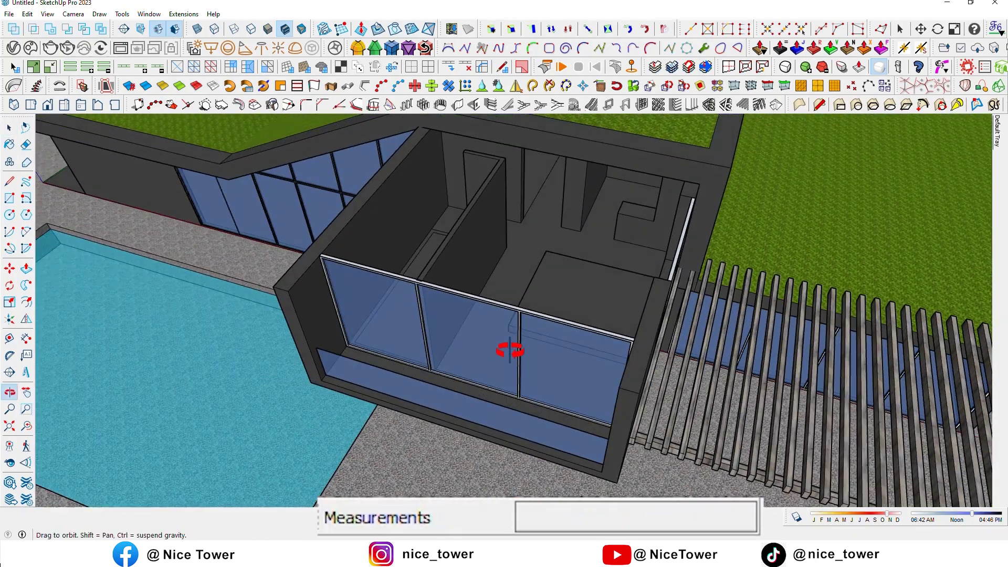
{"action": "key", "text": "space"}
{"action": "scroll", "coordinate": [423, 378], "scroll_direction": "up", "scroll_amount": 3}
In the room group, split the floor with a line from the glass frame corner
{"action": "left_click", "coordinate": [436, 407]}
{"action": "left_click", "coordinate": [420, 406]}
{"action": "scroll", "coordinate": [368, 394], "scroll_direction": "up", "scroll_amount": 3}
{"action": "key", "text": "l"}
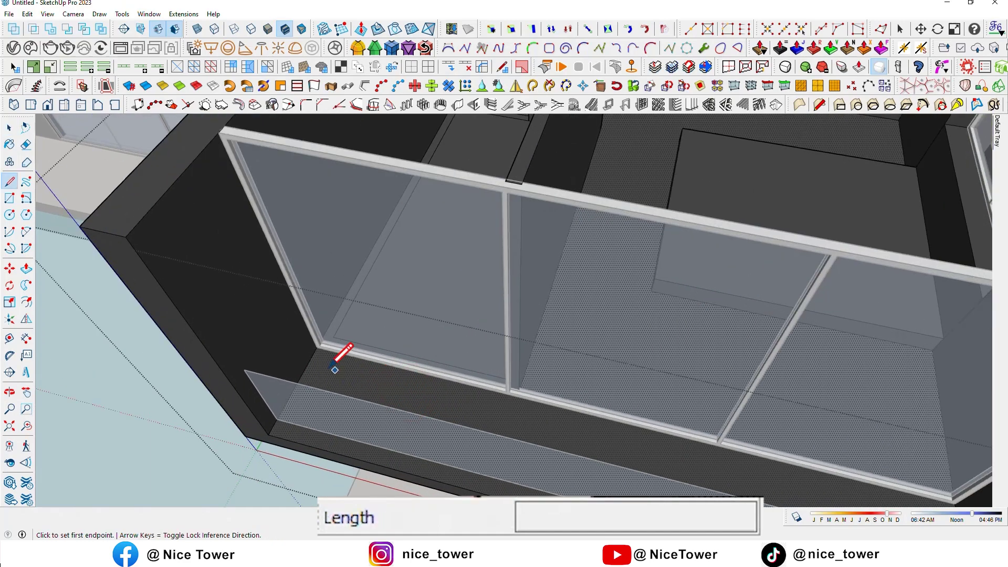
{"action": "scroll", "coordinate": [325, 346], "scroll_direction": "up", "scroll_amount": 3}
{"action": "scroll", "coordinate": [314, 338], "scroll_direction": "up", "scroll_amount": 2}
{"action": "scroll", "coordinate": [311, 332], "scroll_direction": "up", "scroll_amount": 2}
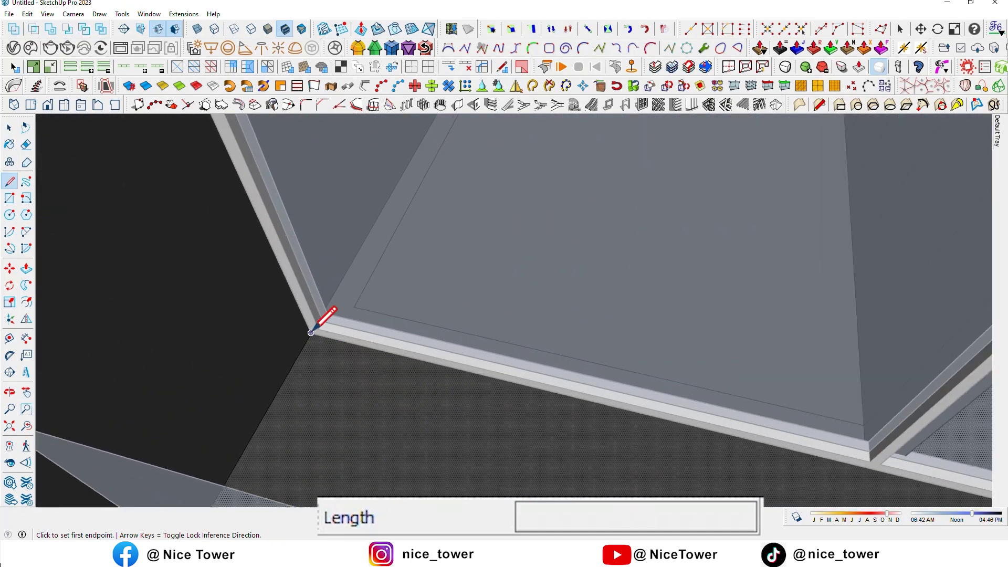
{"action": "scroll", "coordinate": [313, 318], "scroll_direction": "up", "scroll_amount": 2}
{"action": "left_click", "coordinate": [314, 312]}
{"action": "mouse_move", "coordinate": [321, 308]}
{"action": "middle_mouse_down"}
{"action": "mouse_move", "coordinate": [686, 387]}
{"action": "mouse_move", "coordinate": [387, 309]}
{"action": "mouse_move", "coordinate": [527, 361]}
{"action": "mouse_move", "coordinate": [885, 360]}
{"action": "mouse_move", "coordinate": [857, 346]}
{"action": "middle_mouse_up"}
{"action": "left_click", "coordinate": [849, 350]}
{"action": "mouse_move", "coordinate": [810, 393]}
{"action": "middle_mouse_down"}
{"action": "mouse_move", "coordinate": [798, 356]}
{"action": "mouse_move", "coordinate": [810, 417]}
{"action": "mouse_move", "coordinate": [711, 414]}
{"action": "mouse_move", "coordinate": [637, 383]}
{"action": "middle_mouse_up"}
{"action": "key", "text": "space"}
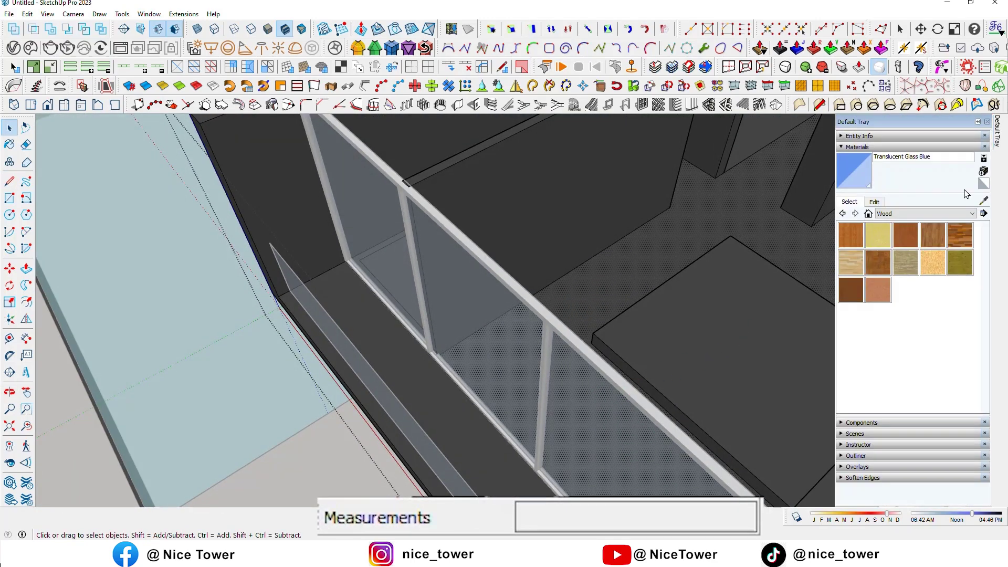
Paint the room floor with Wood Floor Dark
{"action": "left_click", "coordinate": [959, 235]}
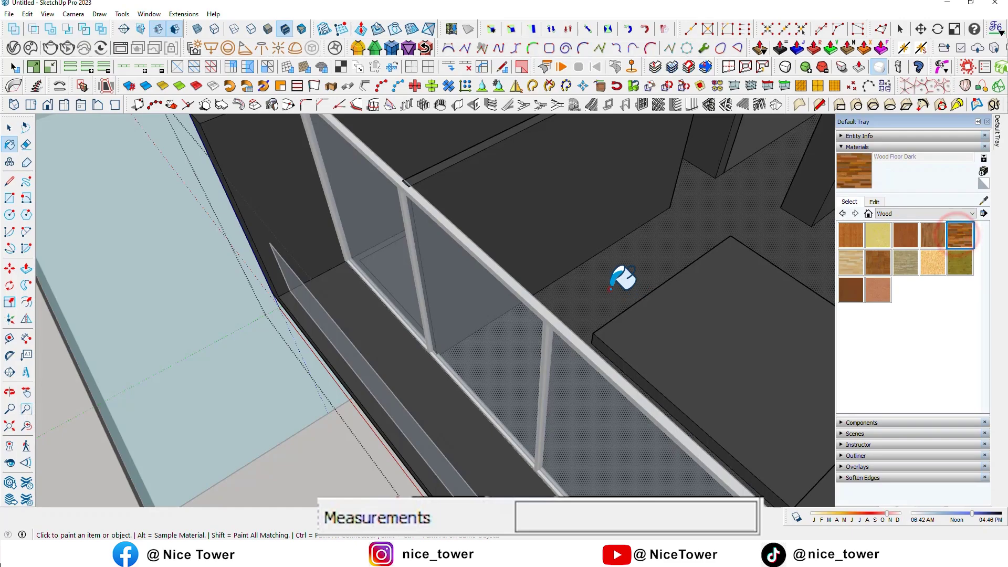
{"action": "left_click", "coordinate": [609, 287]}
{"action": "mouse_move", "coordinate": [609, 288]}
{"action": "middle_mouse_down"}
{"action": "mouse_move", "coordinate": [580, 351]}
{"action": "mouse_move", "coordinate": [725, 405]}
{"action": "mouse_move", "coordinate": [700, 374]}
{"action": "mouse_move", "coordinate": [509, 353]}
{"action": "mouse_move", "coordinate": [513, 372]}
{"action": "mouse_move", "coordinate": [603, 378]}
{"action": "mouse_move", "coordinate": [551, 378]}
{"action": "mouse_move", "coordinate": [900, 466]}
{"action": "mouse_move", "coordinate": [544, 379]}
{"action": "middle_mouse_up"}
{"action": "scroll", "coordinate": [484, 322], "scroll_direction": "up", "scroll_amount": 3}
{"action": "left_click", "coordinate": [477, 235]}
{"action": "mouse_move", "coordinate": [472, 252]}
{"action": "middle_mouse_down"}
{"action": "mouse_move", "coordinate": [360, 333]}
{"action": "mouse_move", "coordinate": [565, 335]}
{"action": "middle_mouse_up"}
Hide the green roof and paint the living area floor with wood
{"action": "key", "text": "h"}
{"action": "scroll", "coordinate": [386, 336], "scroll_direction": "up", "scroll_amount": 3}
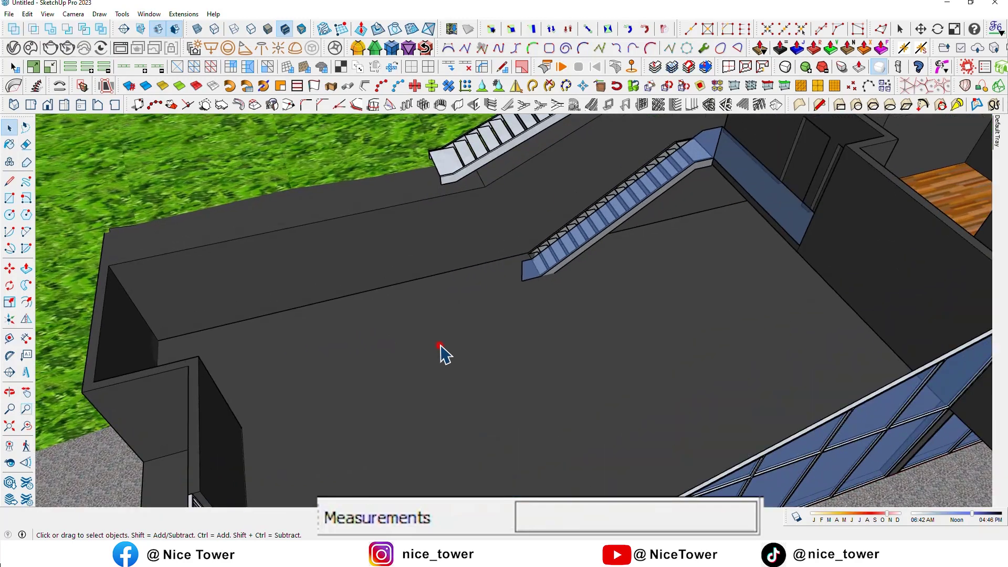
{"action": "left_click", "coordinate": [441, 347]}
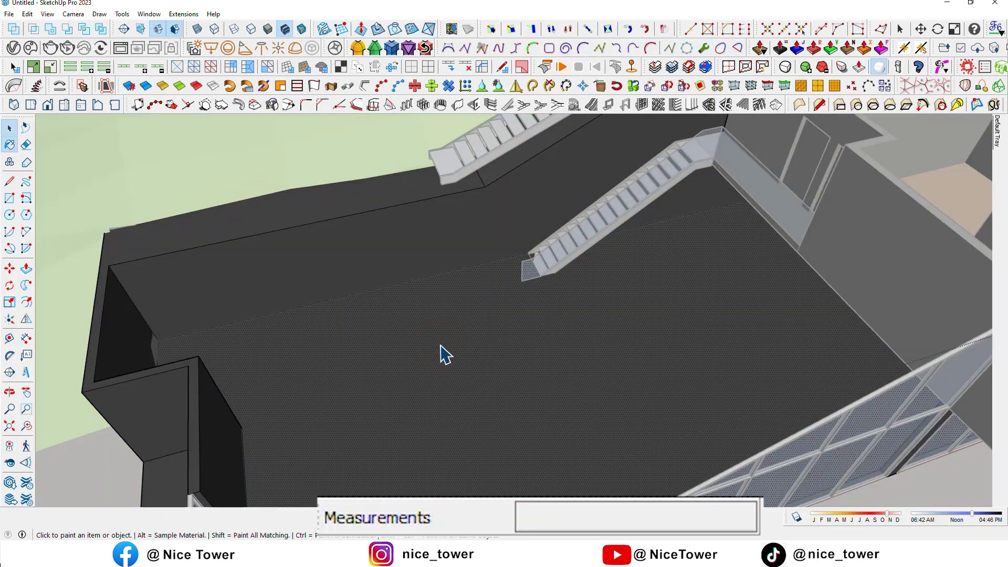
{"action": "left_click", "coordinate": [442, 349]}
{"action": "scroll", "coordinate": [446, 349], "scroll_direction": "down", "scroll_amount": 3}
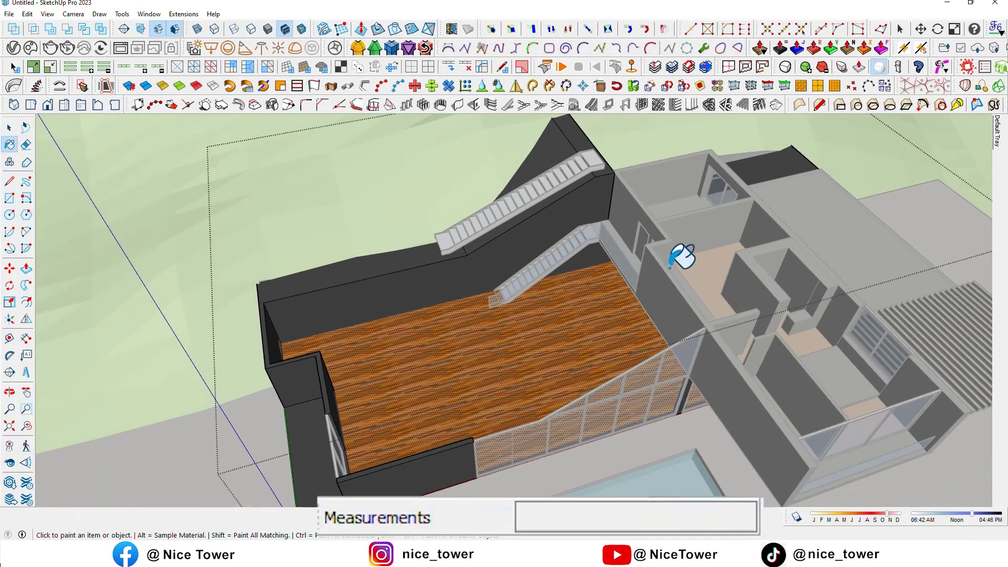
{"action": "scroll", "coordinate": [683, 236], "scroll_direction": "up", "scroll_amount": 3}
{"action": "key", "text": "space"}
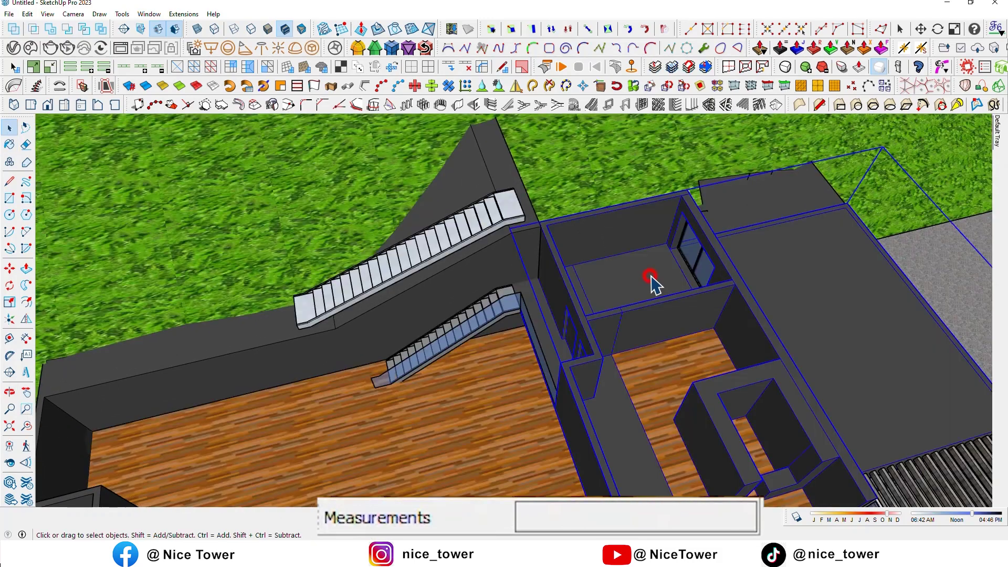
Paint the small side room's floor with wood inside the rooms group
{"action": "double_click", "coordinate": [649, 277]}
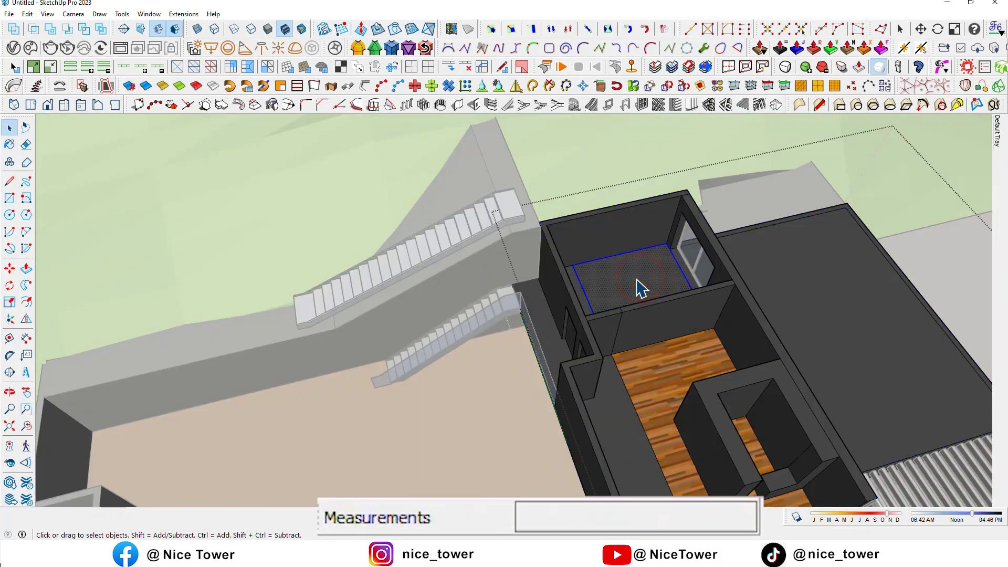
{"action": "left_click", "coordinate": [646, 268]}
{"action": "scroll", "coordinate": [590, 287], "scroll_direction": "down", "scroll_amount": 2}
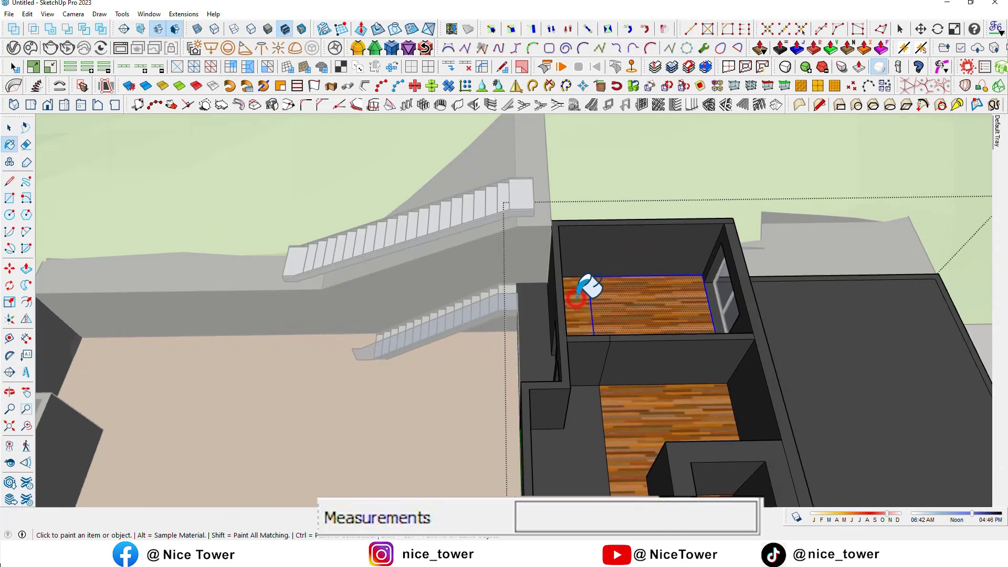
{"action": "key", "text": "Escape"}
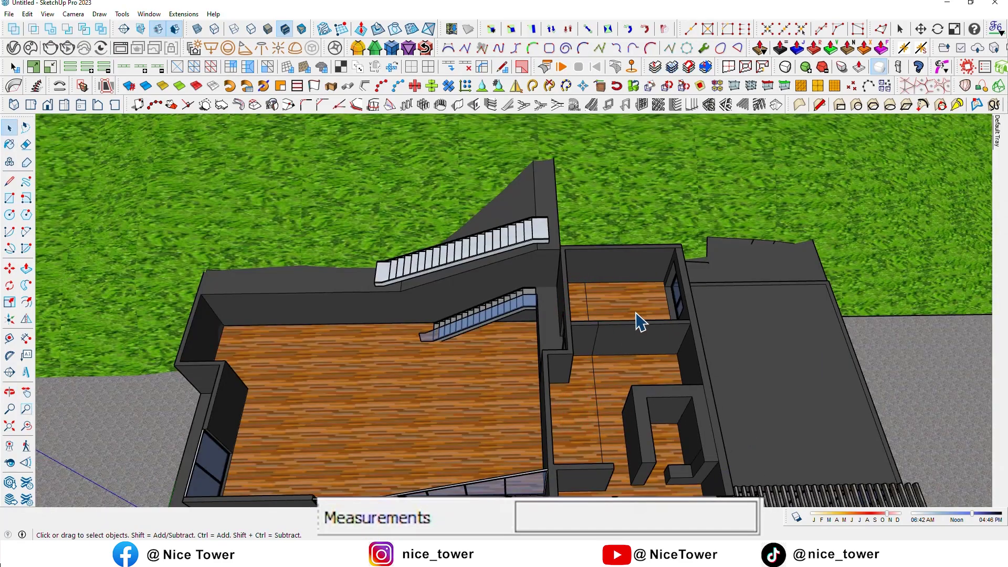
{"action": "scroll", "coordinate": [636, 322], "scroll_direction": "down", "scroll_amount": 3}
Unhide all hidden roofs via Edit > Unhide > All
{"action": "mouse_move", "coordinate": [558, 343]}
{"action": "middle_mouse_down"}
{"action": "mouse_move", "coordinate": [484, 337]}
{"action": "mouse_move", "coordinate": [499, 275]}
{"action": "middle_mouse_up"}
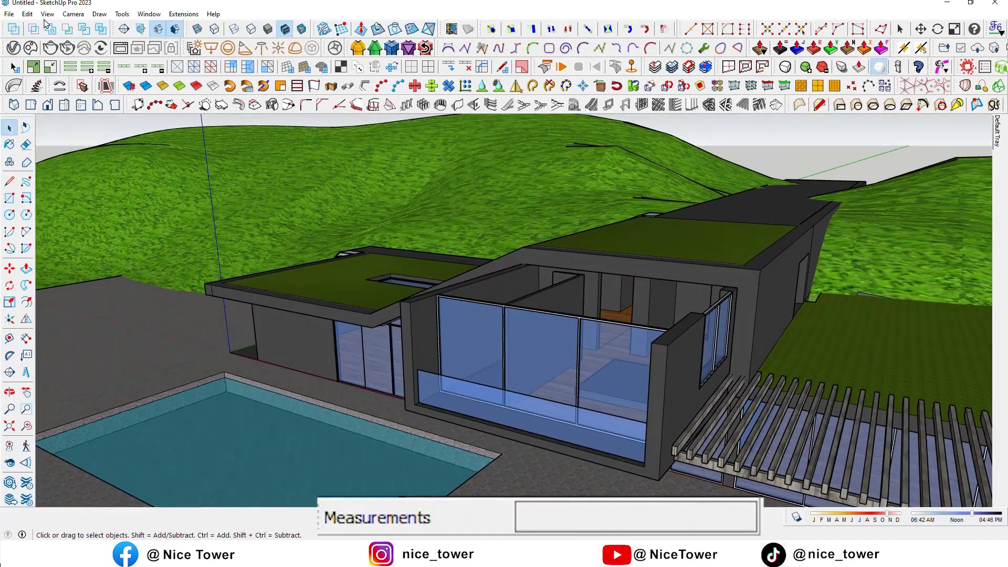
{"action": "left_click", "coordinate": [26, 15]}
{"action": "left_click", "coordinate": [173, 202]}
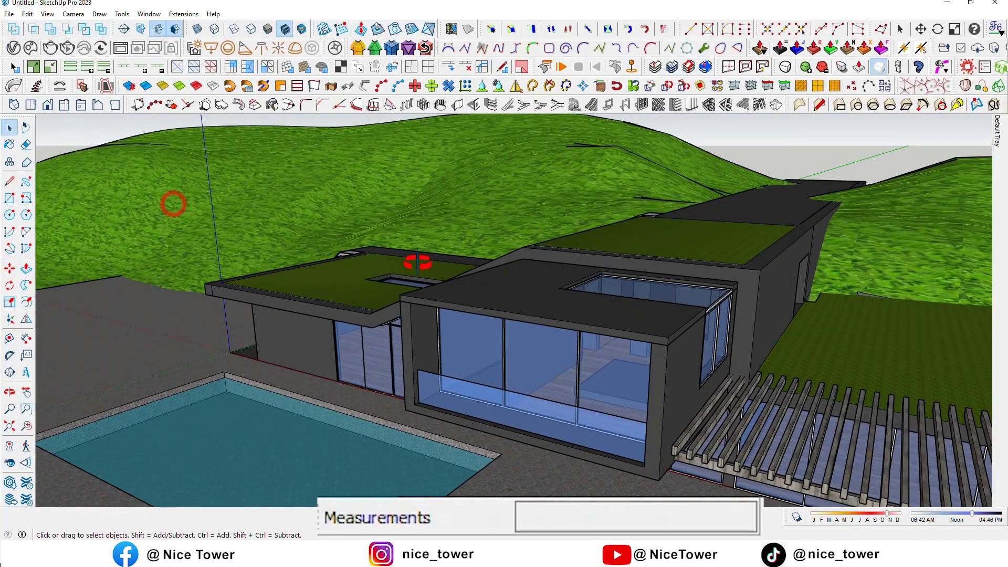
{"action": "scroll", "coordinate": [412, 274], "scroll_direction": "up", "scroll_amount": 3}
{"action": "mouse_move", "coordinate": [259, 310]}
{"action": "middle_mouse_down"}
{"action": "mouse_move", "coordinate": [241, 410]}
{"action": "mouse_move", "coordinate": [309, 342]}
{"action": "mouse_move", "coordinate": [396, 292]}
{"action": "mouse_move", "coordinate": [581, 261]}
{"action": "mouse_move", "coordinate": [648, 277]}
{"action": "middle_mouse_up"}
{"action": "scroll", "coordinate": [694, 326], "scroll_direction": "down", "scroll_amount": 3}
{"action": "mouse_move", "coordinate": [693, 326]}
{"action": "middle_mouse_down"}
{"action": "mouse_move", "coordinate": [484, 353]}
{"action": "mouse_move", "coordinate": [266, 354]}
{"action": "mouse_move", "coordinate": [738, 363]}
{"action": "mouse_move", "coordinate": [398, 394]}
{"action": "mouse_move", "coordinate": [524, 331]}
{"action": "mouse_move", "coordinate": [536, 303]}
{"action": "mouse_move", "coordinate": [522, 353]}
{"action": "mouse_move", "coordinate": [427, 364]}
{"action": "middle_mouse_up"}
{"action": "scroll", "coordinate": [502, 378], "scroll_direction": "up", "scroll_amount": 3}
{"action": "scroll", "coordinate": [502, 378], "scroll_direction": "up", "scroll_amount": 3}
{"action": "mouse_move", "coordinate": [502, 378]}
{"action": "middle_mouse_down"}
{"action": "mouse_move", "coordinate": [517, 364]}
{"action": "mouse_move", "coordinate": [452, 418]}
{"action": "mouse_move", "coordinate": [269, 351]}
{"action": "middle_mouse_up"}
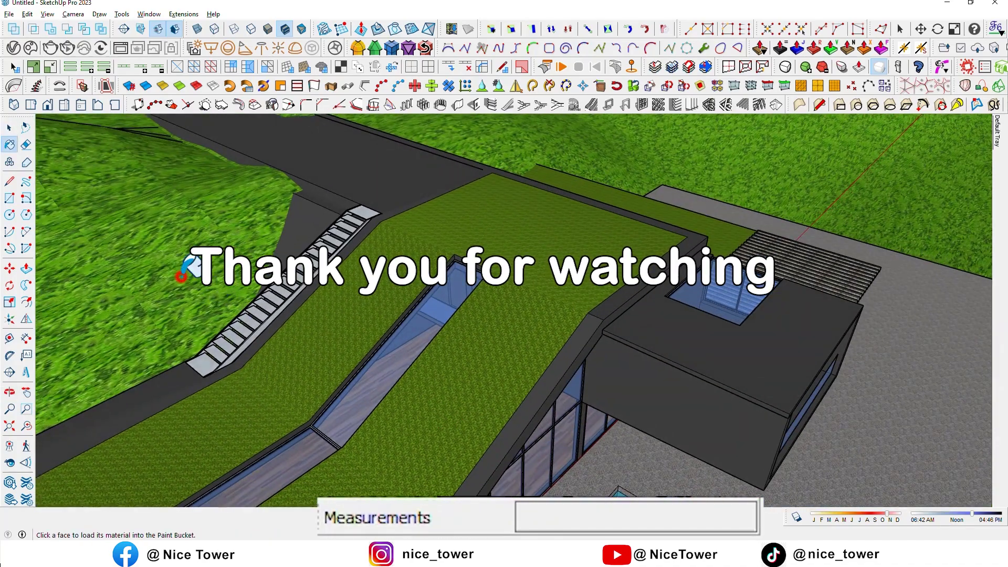
Paint the left and right green roof groups with the brighter grass material
{"action": "key", "text": "space"}
{"action": "double_click", "coordinate": [345, 314]}
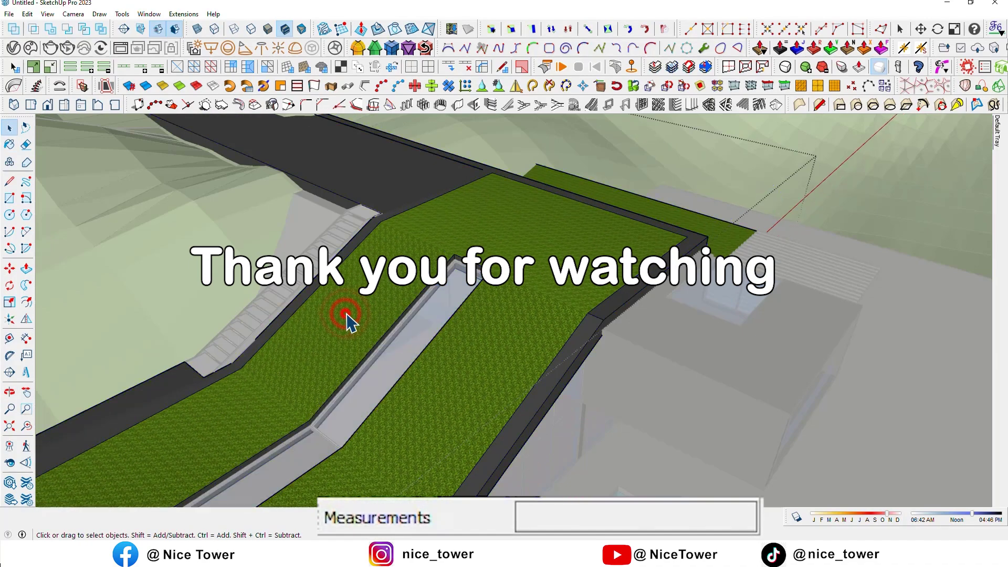
{"action": "left_click", "coordinate": [346, 315]}
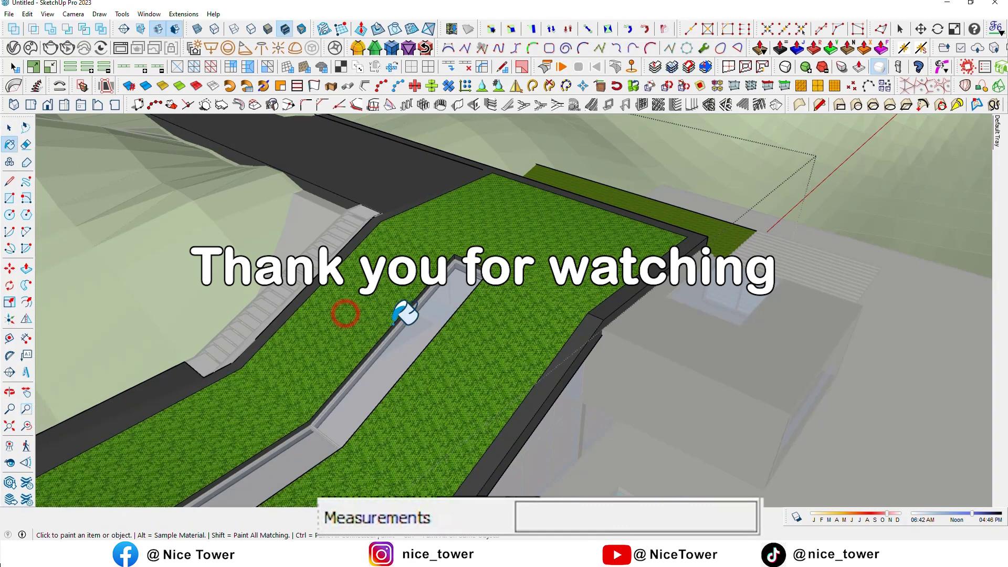
{"action": "key", "text": "space"}
{"action": "middle_click_drag", "start_coordinate": [514, 322], "coordinate": [615, 366]}
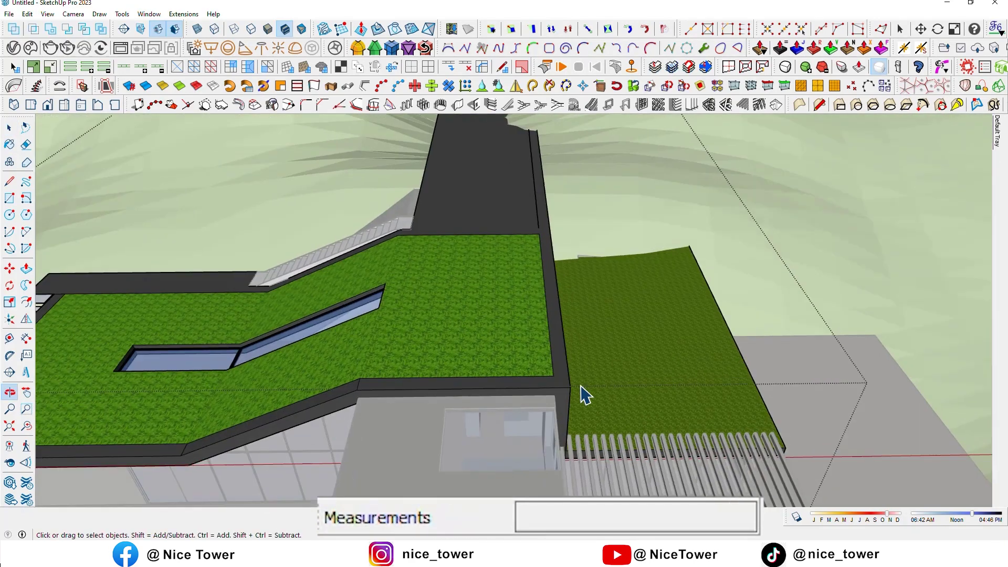
{"action": "left_click", "coordinate": [611, 357]}
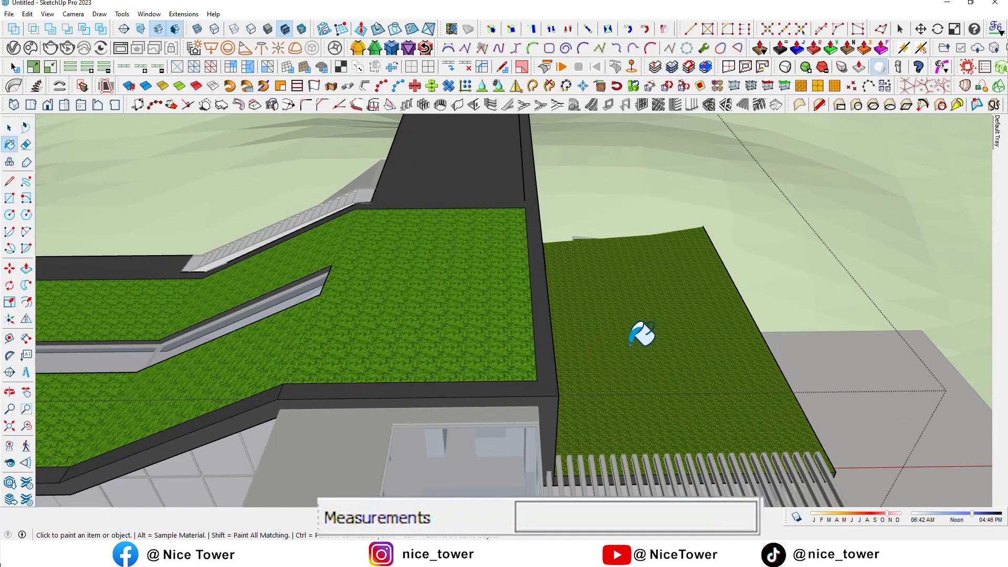
{"action": "left_click", "coordinate": [630, 341]}
{"action": "key", "text": "space"}
{"action": "scroll", "coordinate": [792, 297], "scroll_direction": "down", "scroll_amount": 5}
{"action": "mouse_move", "coordinate": [715, 333]}
{"action": "middle_mouse_down"}
{"action": "mouse_move", "coordinate": [381, 324]}
{"action": "mouse_move", "coordinate": [484, 342]}
{"action": "mouse_move", "coordinate": [709, 354]}
{"action": "mouse_move", "coordinate": [403, 438]}
{"action": "mouse_move", "coordinate": [505, 409]}
{"action": "mouse_move", "coordinate": [522, 349]}
{"action": "mouse_move", "coordinate": [543, 387]}
{"action": "mouse_move", "coordinate": [506, 324]}
{"action": "middle_mouse_up"}
{"action": "mouse_move", "coordinate": [517, 362]}
{"action": "middle_mouse_down"}
{"action": "mouse_move", "coordinate": [248, 348]}
{"action": "mouse_move", "coordinate": [163, 353]}
{"action": "mouse_move", "coordinate": [131, 380]}
{"action": "middle_mouse_up"}
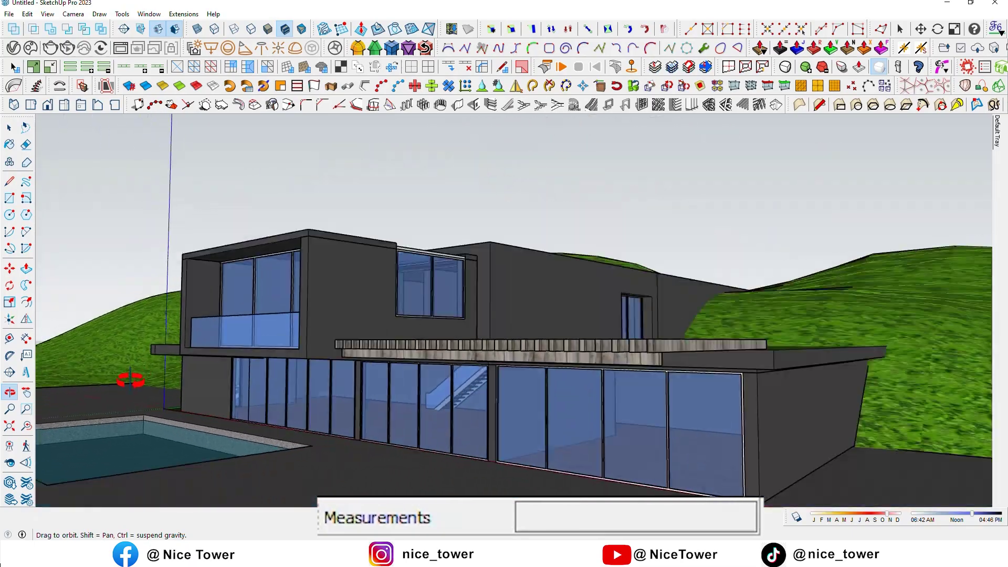
{"action": "mouse_move", "coordinate": [120, 431]}
{"action": "middle_mouse_down"}
{"action": "mouse_move", "coordinate": [259, 440]}
{"action": "mouse_move", "coordinate": [300, 412]}
{"action": "mouse_move", "coordinate": [218, 428]}
{"action": "mouse_move", "coordinate": [256, 513]}
{"action": "mouse_move", "coordinate": [576, 314]}
{"action": "middle_mouse_up"}
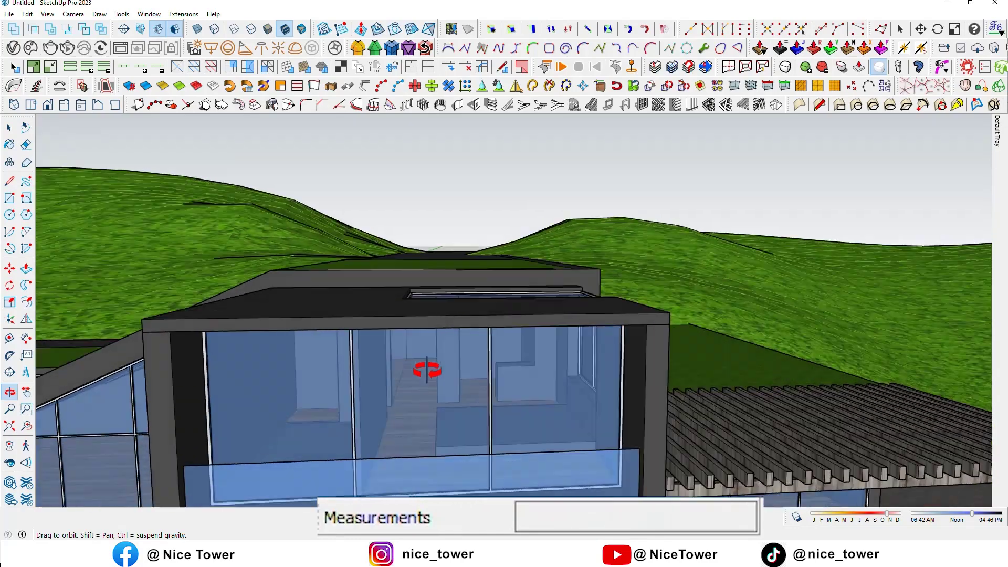
{"action": "mouse_move", "coordinate": [427, 371]}
{"action": "middle_mouse_down"}
{"action": "mouse_move", "coordinate": [466, 342]}
{"action": "mouse_move", "coordinate": [541, 315]}
{"action": "mouse_move", "coordinate": [594, 314]}
{"action": "middle_mouse_up"}
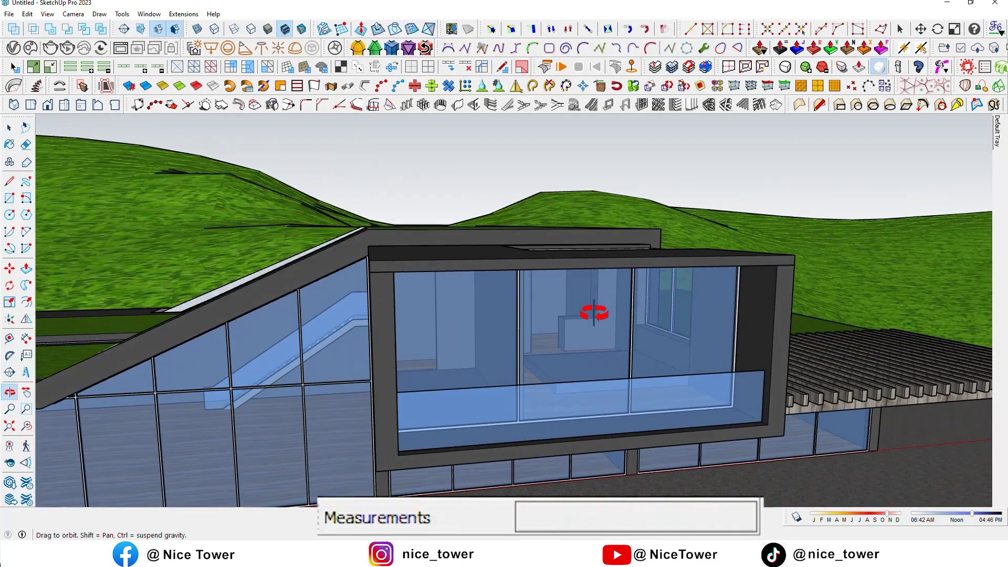
{"action": "mouse_move", "coordinate": [502, 394]}
{"action": "middle_mouse_down"}
{"action": "mouse_move", "coordinate": [457, 383]}
{"action": "mouse_move", "coordinate": [720, 374]}
{"action": "mouse_move", "coordinate": [772, 360]}
{"action": "middle_mouse_up"}
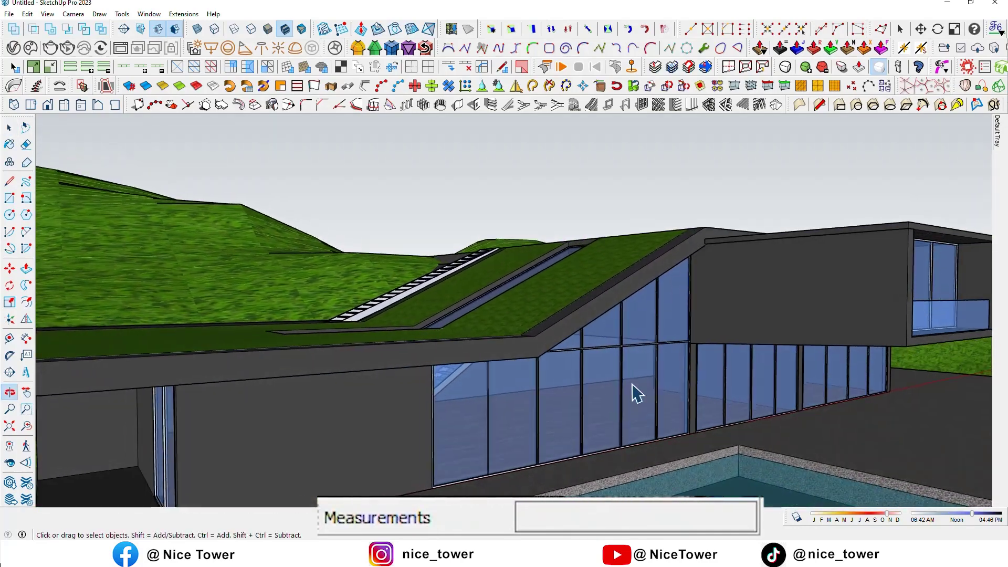